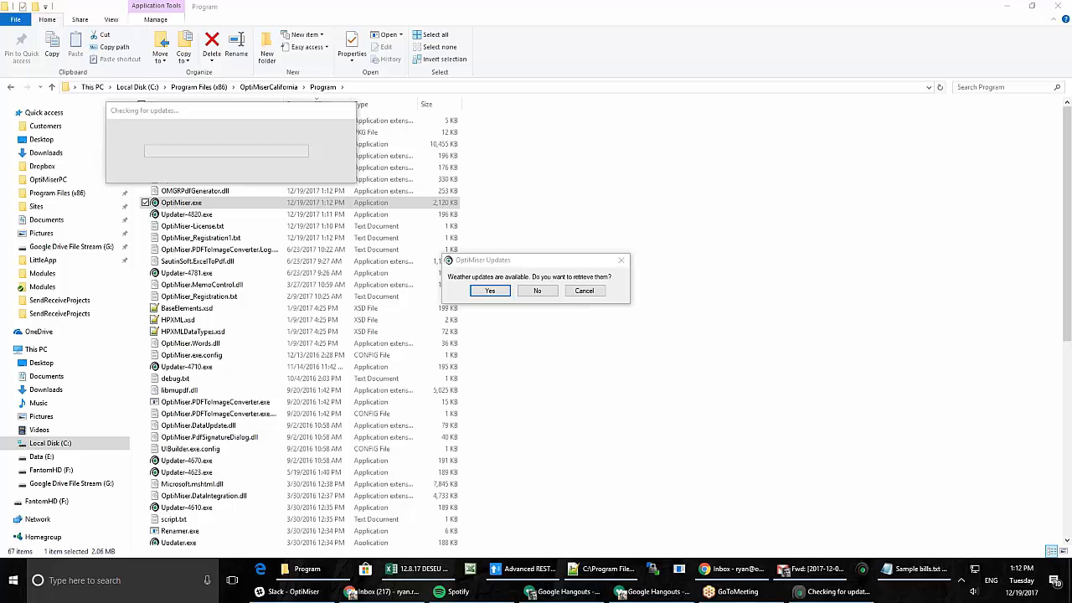
- Accept the weather updates so OptiMiser loads the 0: Base Modification project
left_click(505, 292)
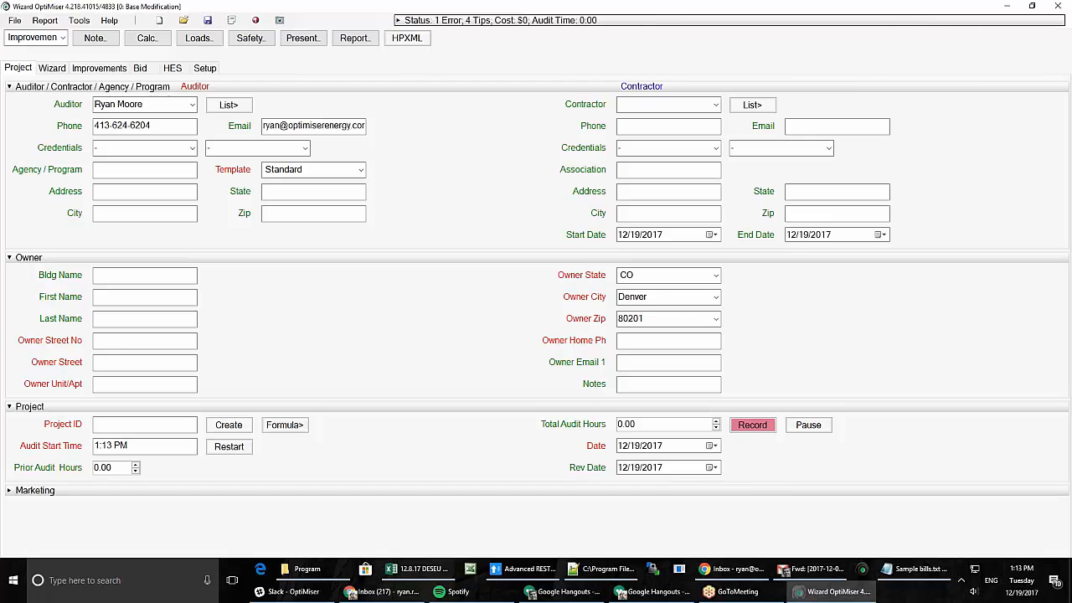
- Show the Loads summary with baseline totals of 1,797 therms, 7,236 kWh and $2,647
left_click(198, 38)
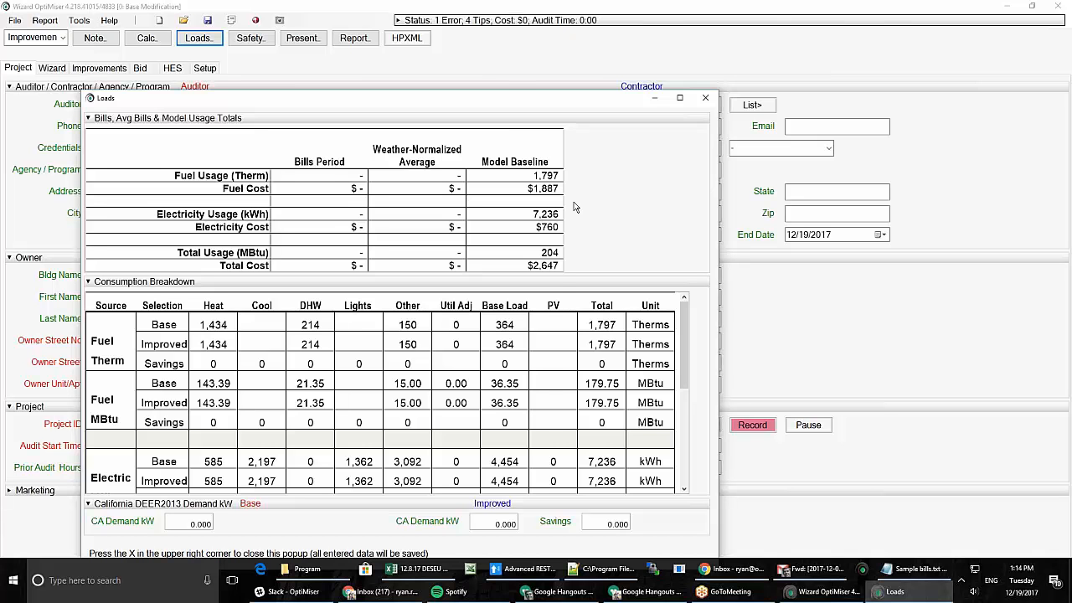
- Move the Loads popup slightly, then close it to return to the project form
left_click_drag(515, 100, 522, 78)
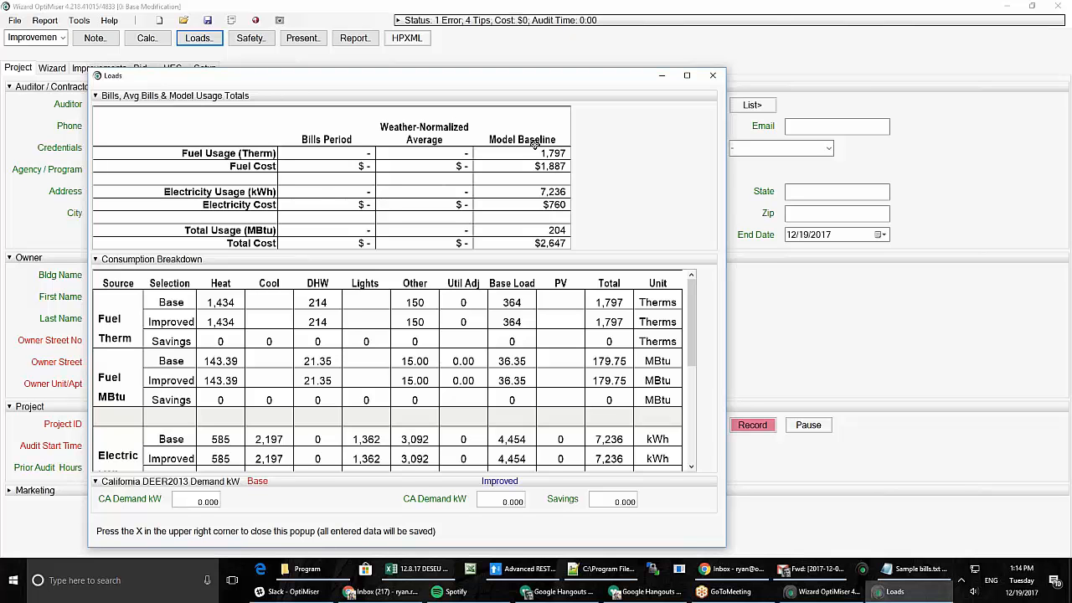
left_click(712, 77)
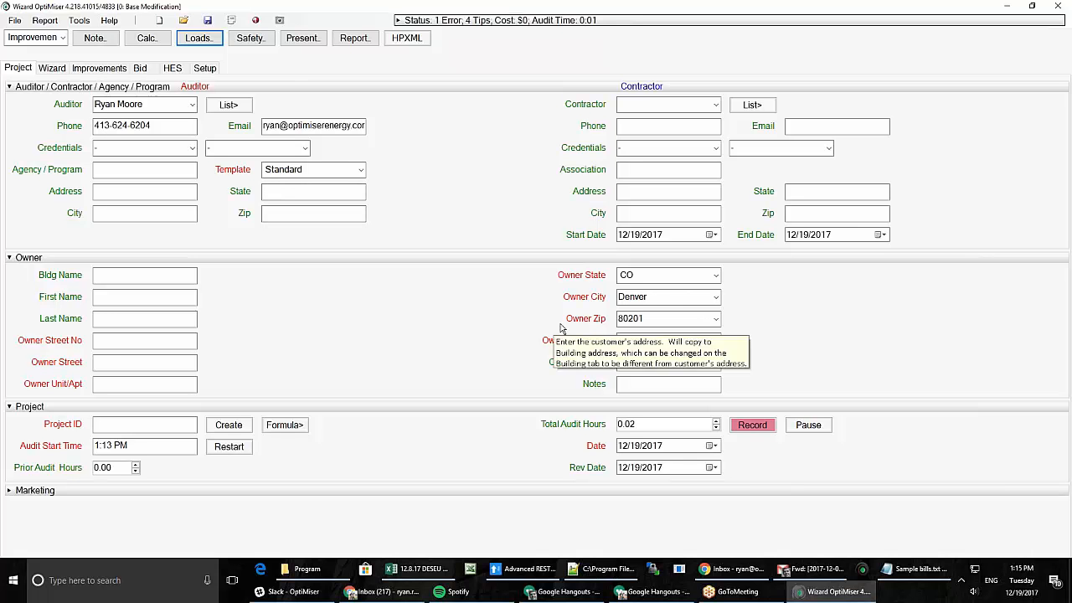
- Open Sample bills.txt and Sample 6 audit data.pdf from OptiMiserCalifornia's Extras folder
left_click(630, 319)
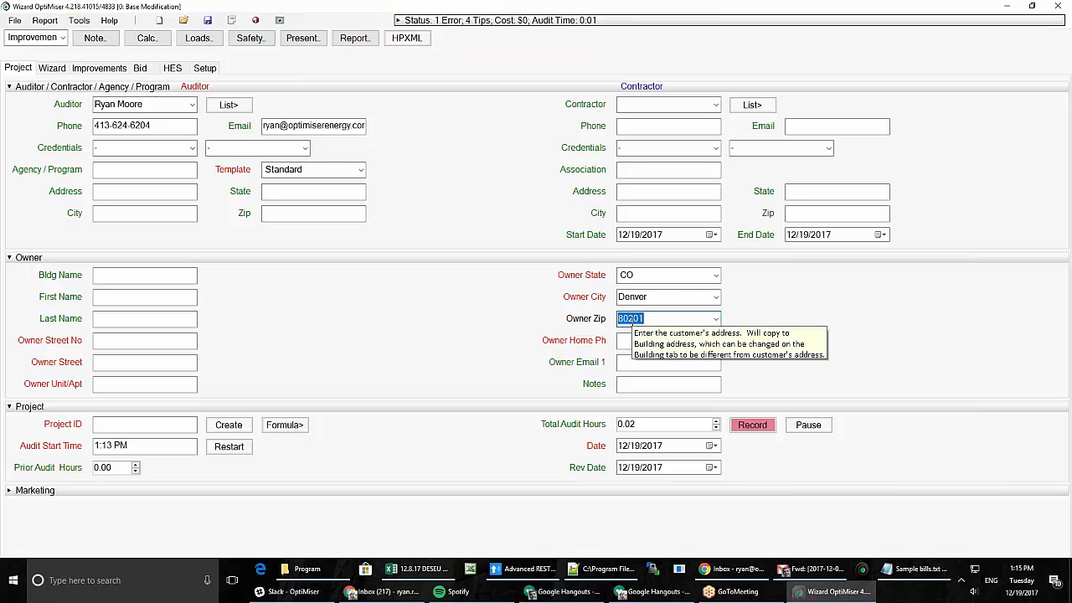
left_click(304, 571)
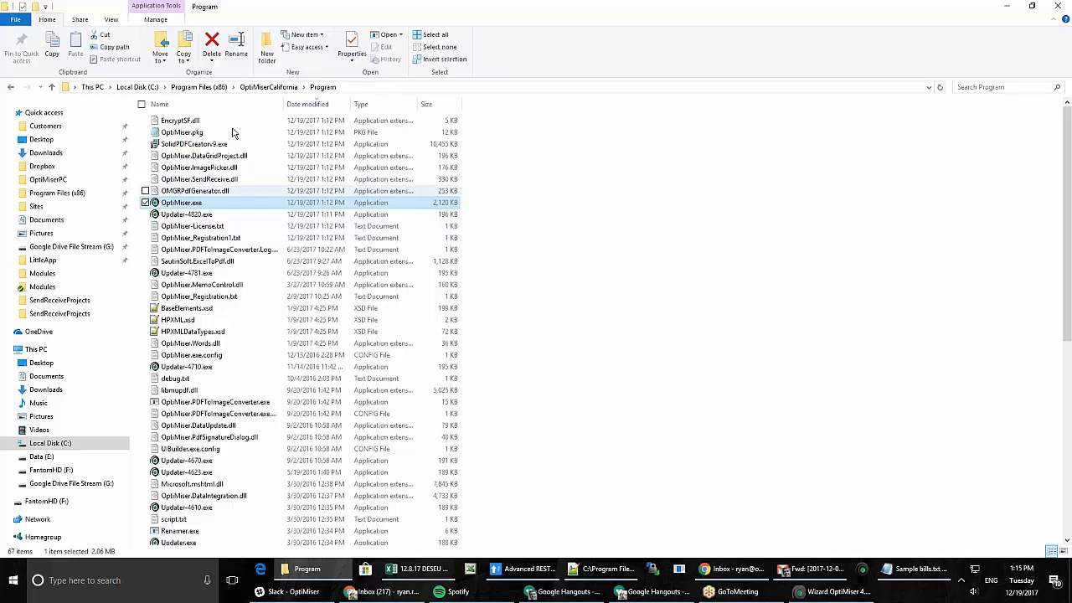
left_click(268, 87)
left_click(276, 156)
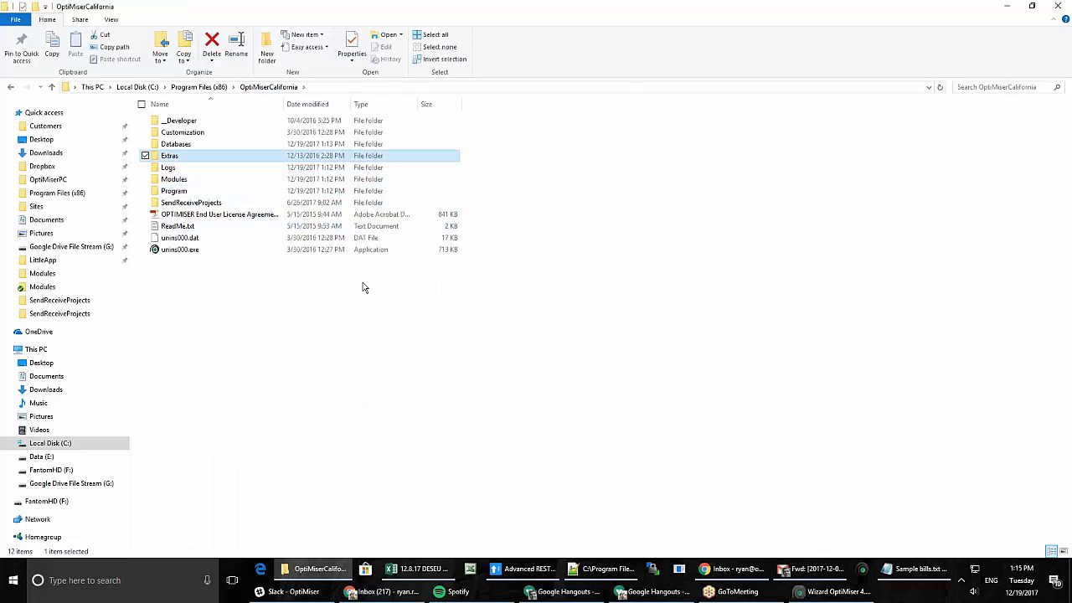
key("Return")
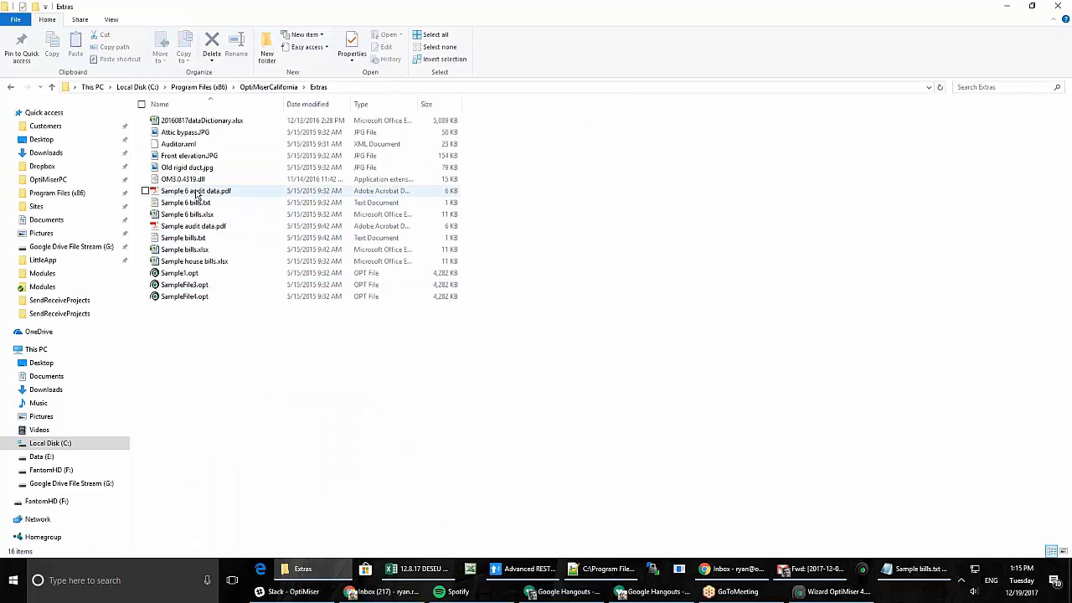
left_click(191, 240)
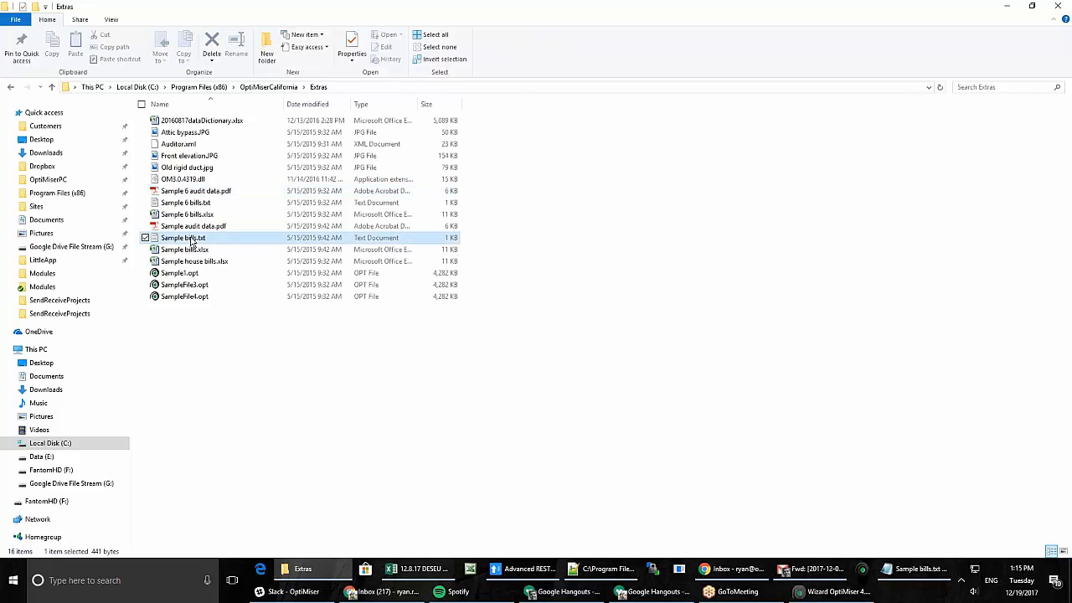
double_click(191, 240)
left_click(740, 407)
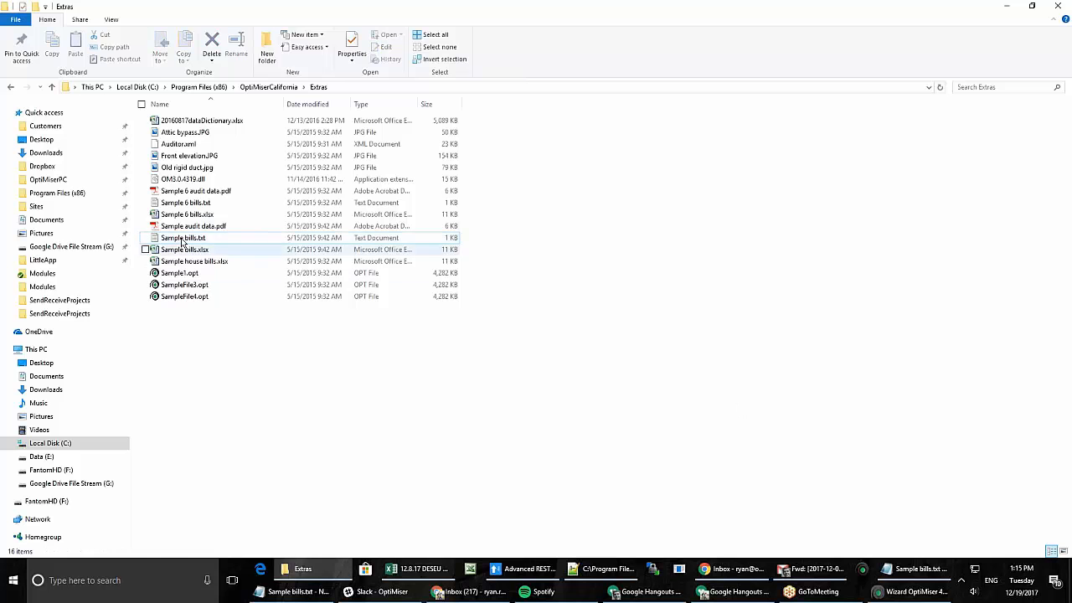
double_click(196, 191)
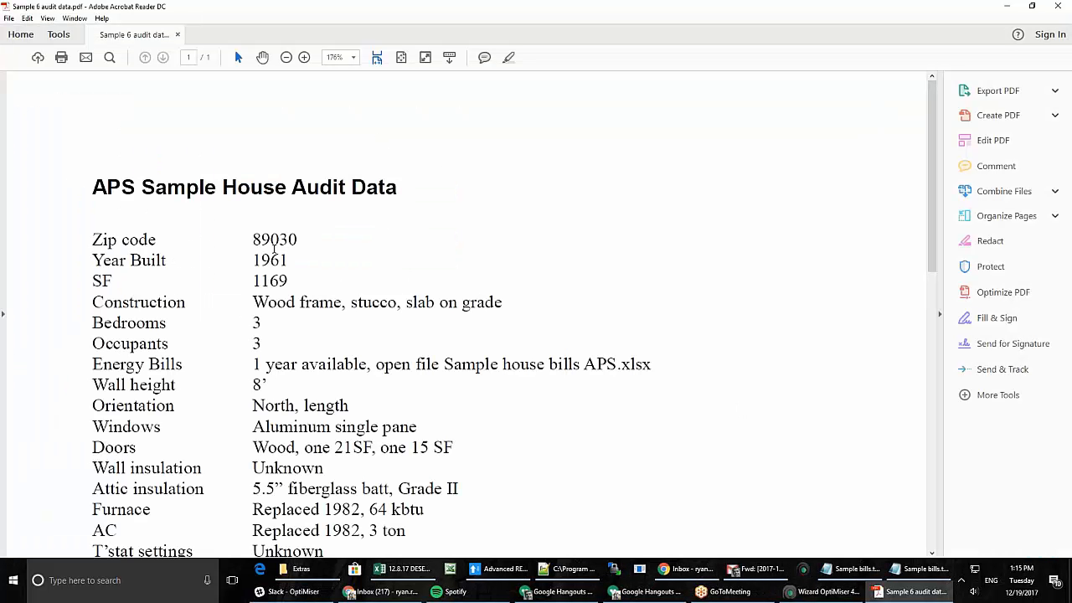
key("alt+Tab")
key("alt+Tab")
key("alt+Tab")
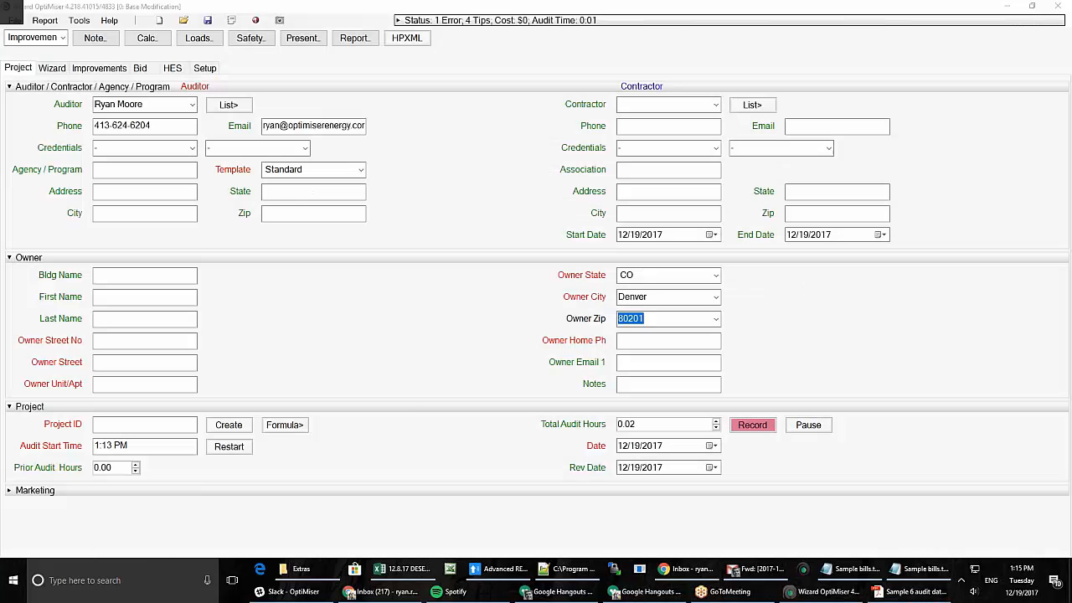
- Change the owner zip to 89030 (North Las Vegas, NV) and apply current EIA prices
type("89030")
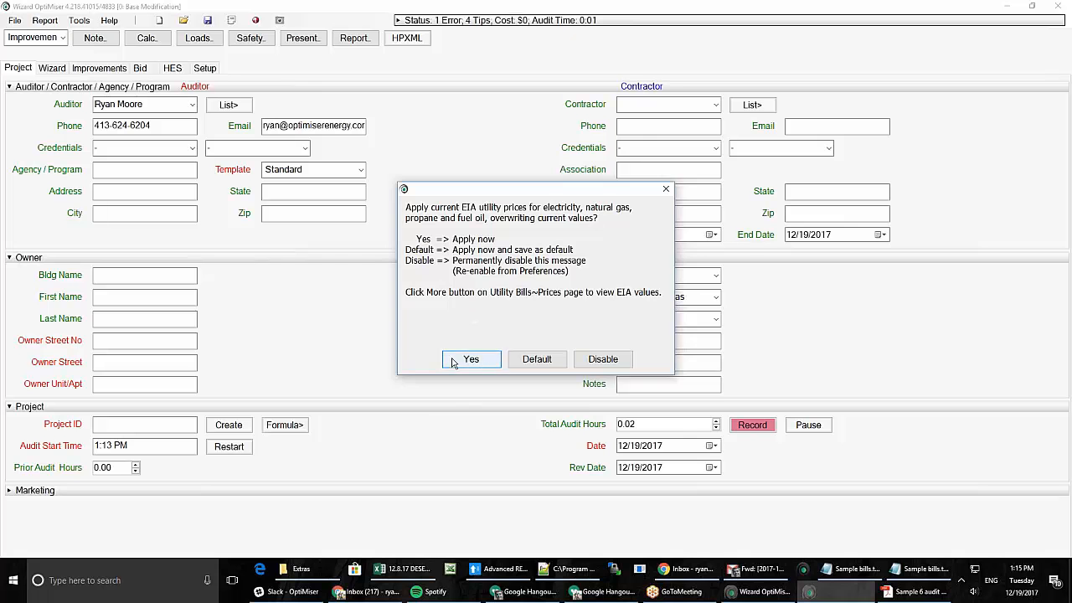
left_click(472, 358)
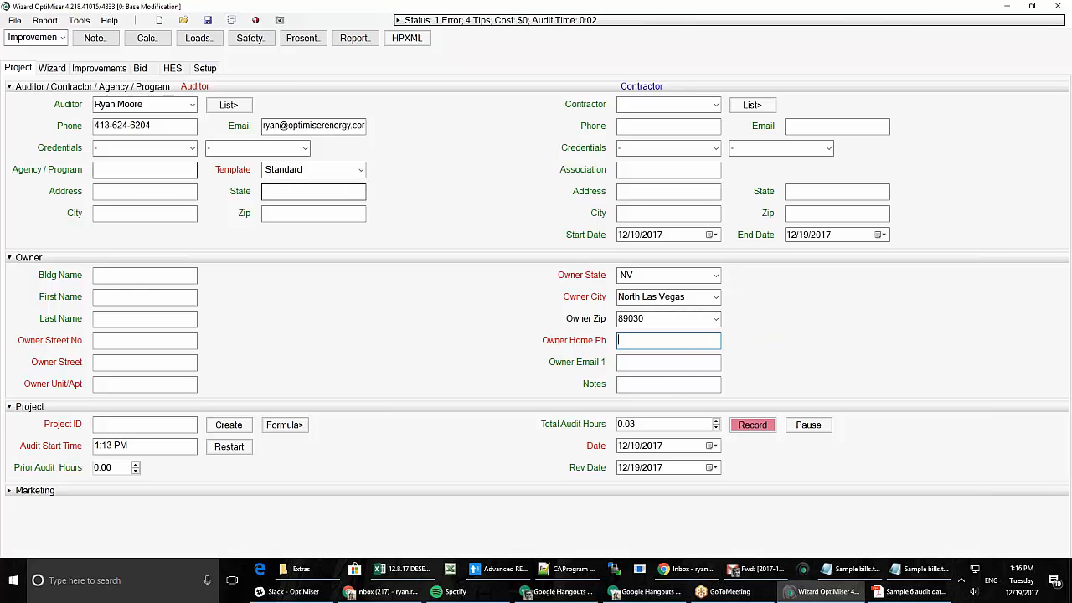
- Enter the sample owner's first name, last name and street number in the owner fields
left_click(109, 296)
type("Martha")
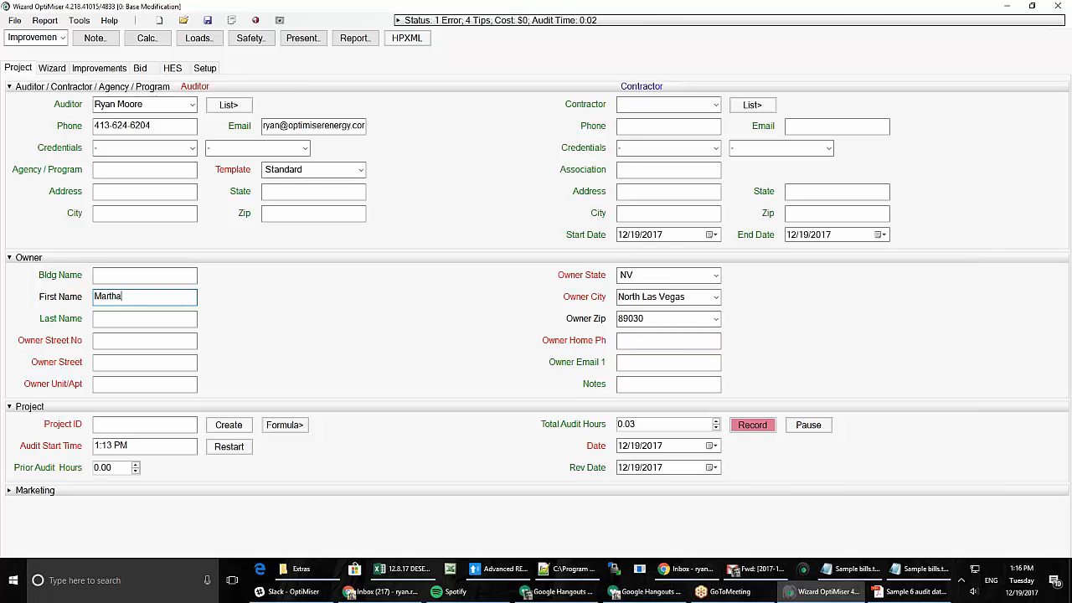
key("Tab")
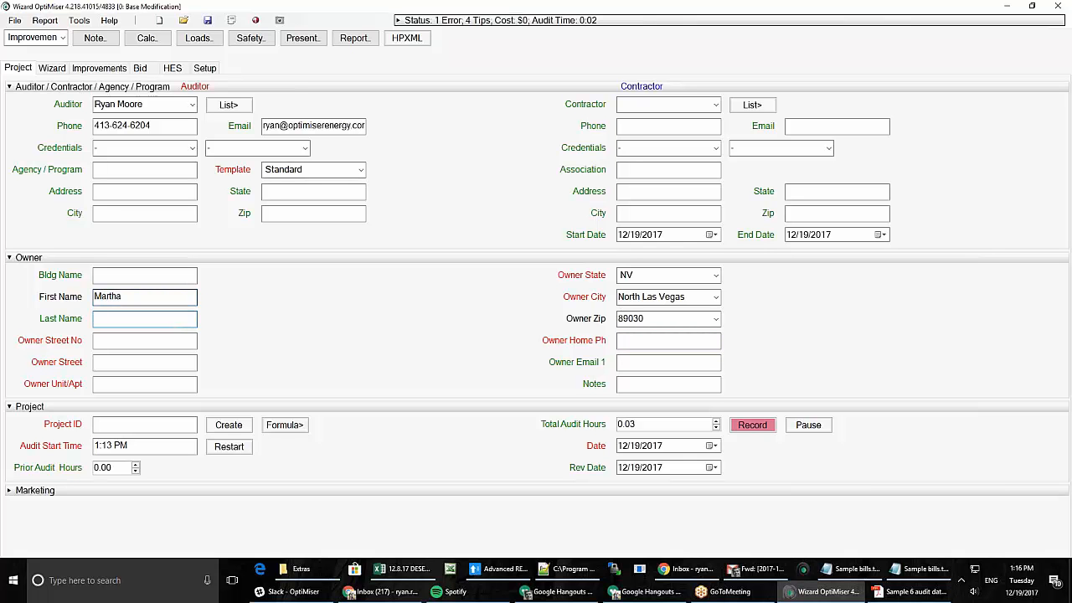
type("Stewart")
key("Tab")
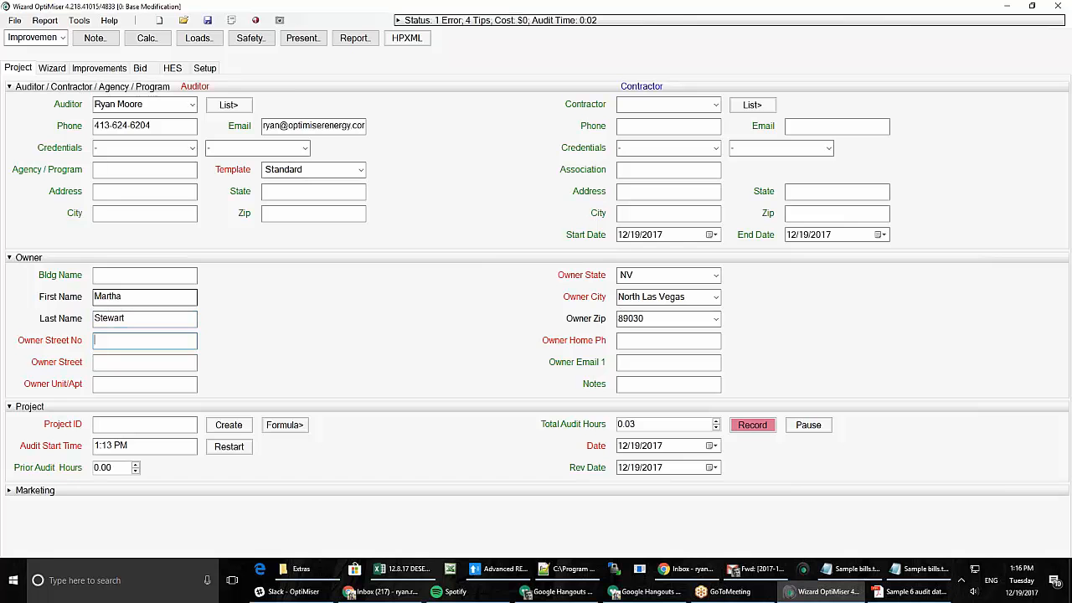
type("89")
key("Tab")
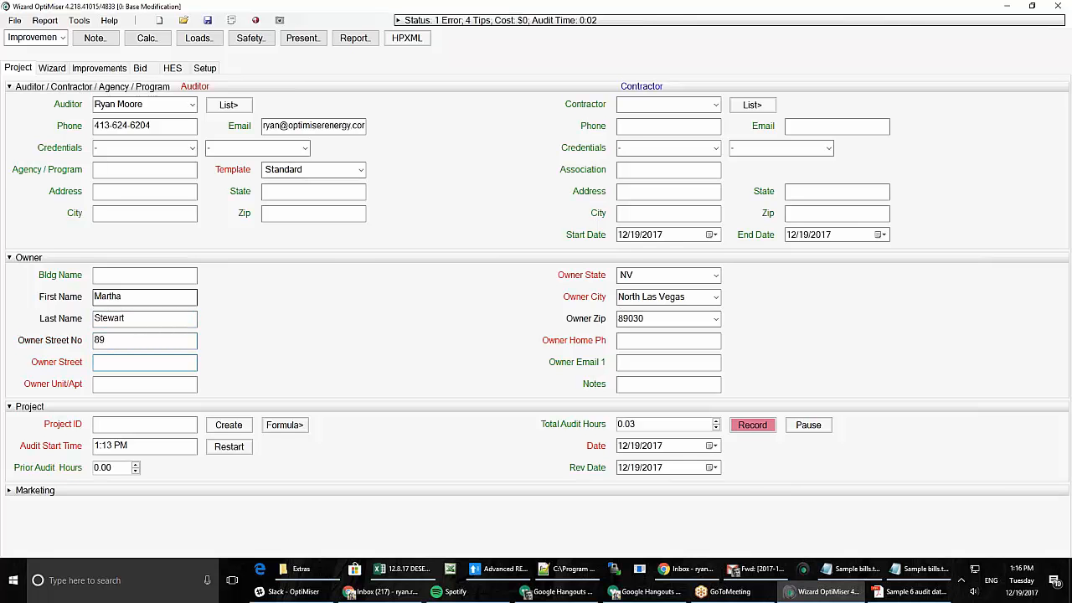
- After checking HPXML requirements, enter the owner's street name and home phone, then open the Audit Wizard
left_click(414, 38)
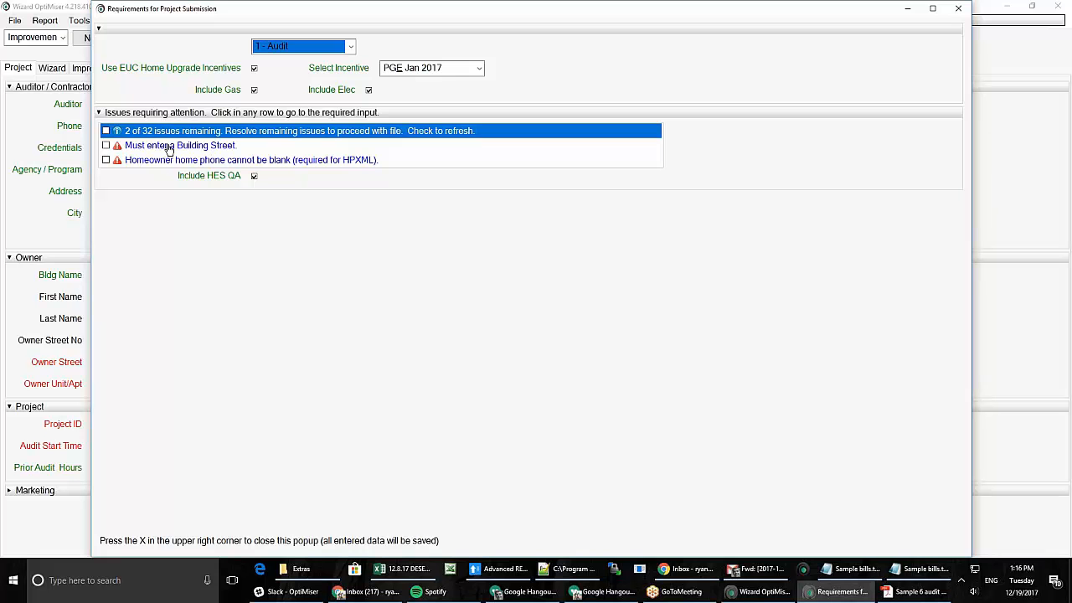
left_click(957, 9)
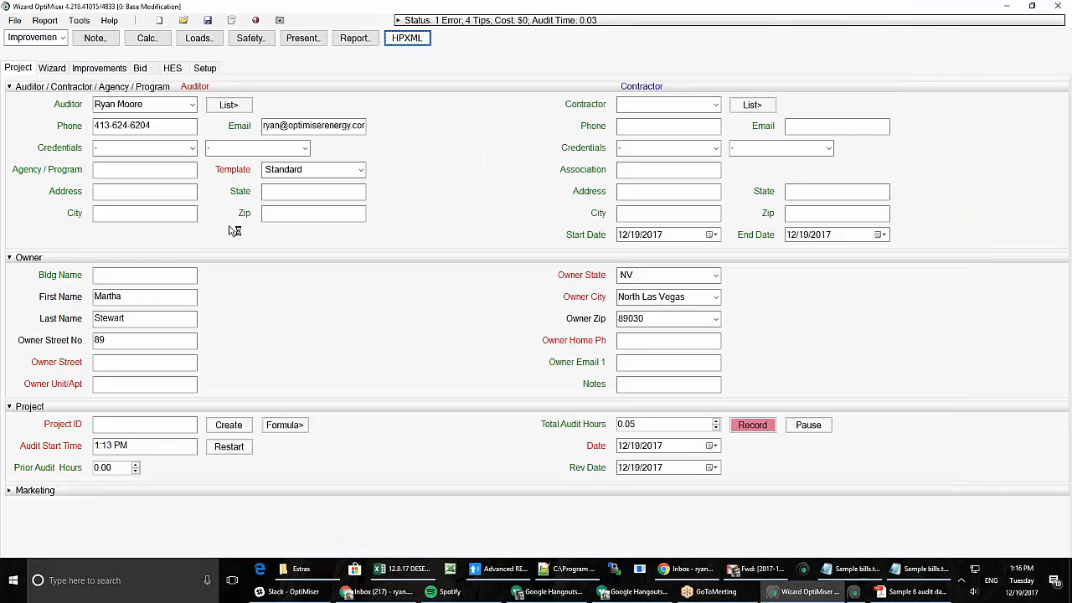
left_click(112, 360)
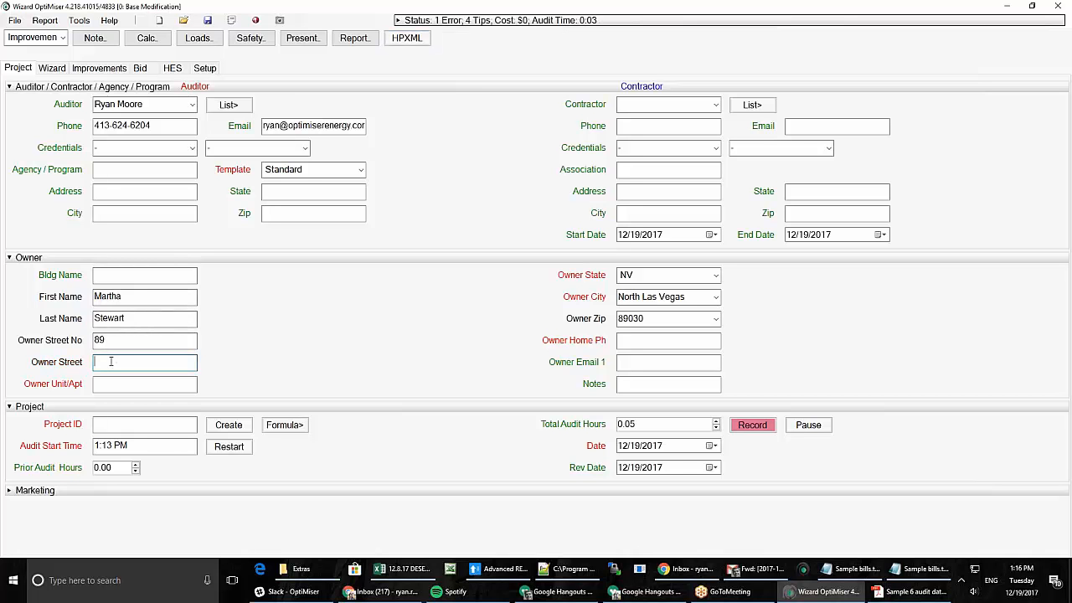
type("Maple")
key("Tab")
key("Tab")
key("Tab")
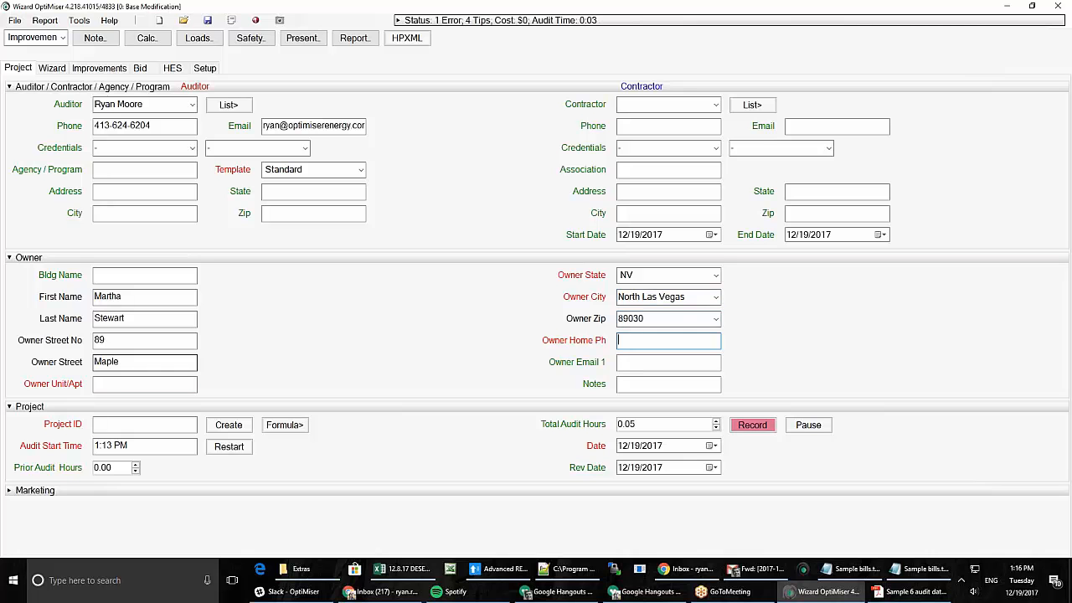
type("555-555-5550")
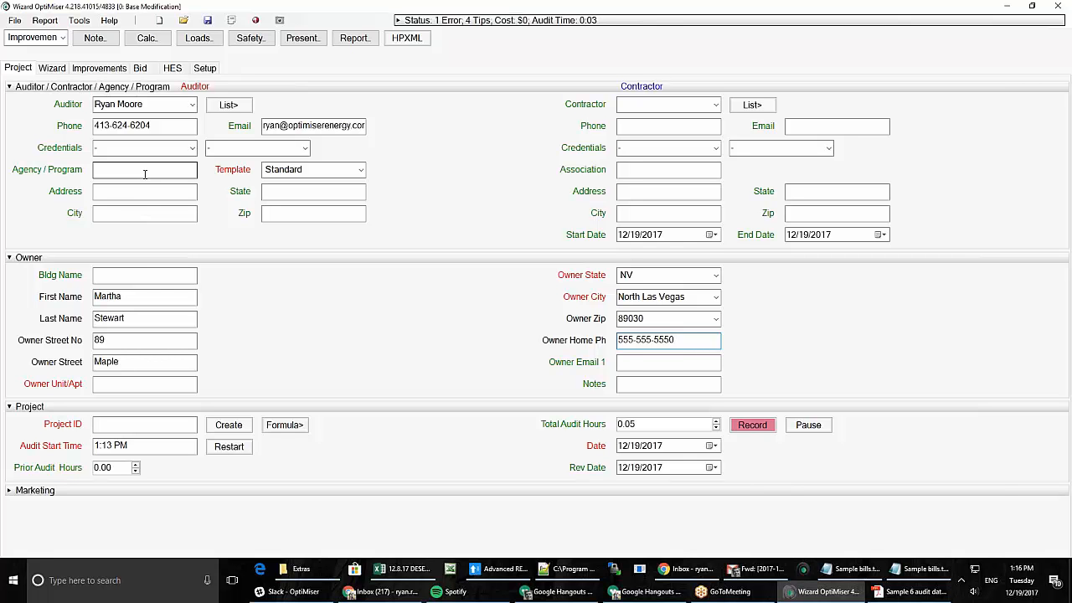
left_click(52, 71)
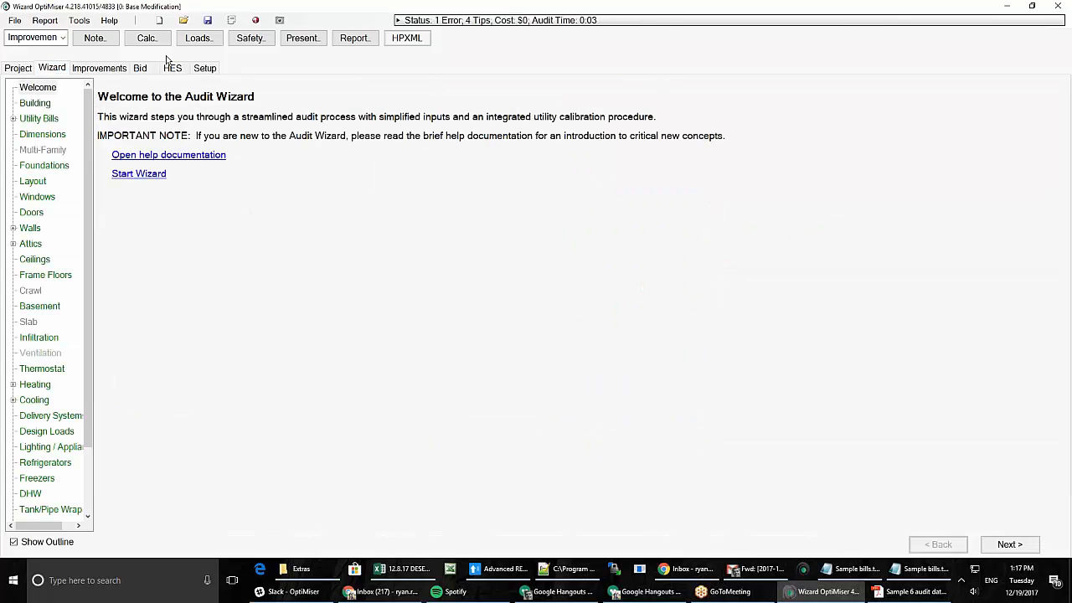
- On the Building page, set the building address to Same as Owner, then switch to the audit PDF
left_click(139, 175)
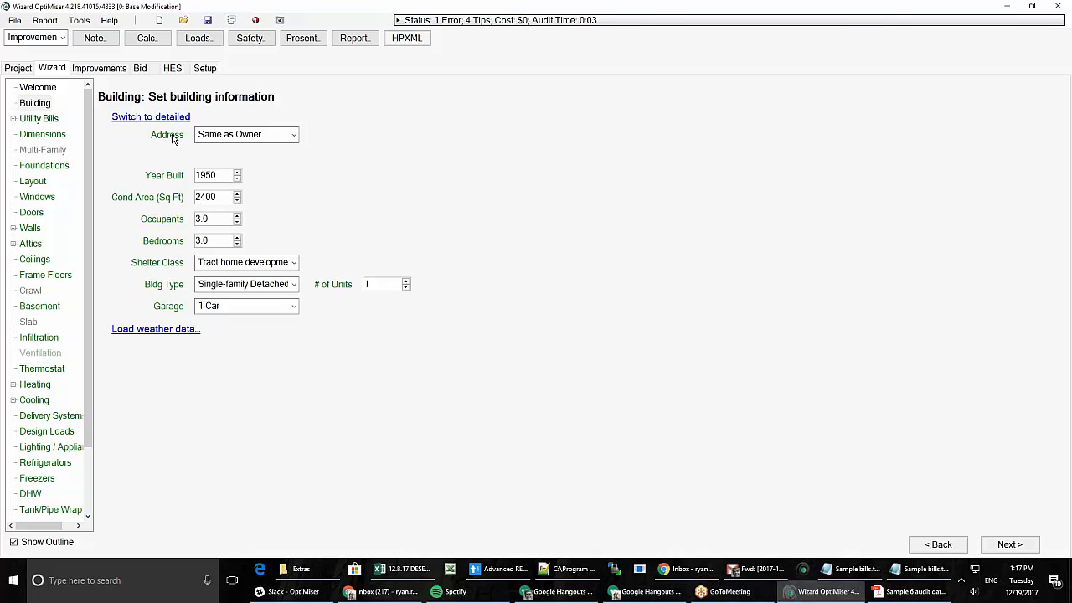
left_click(270, 143)
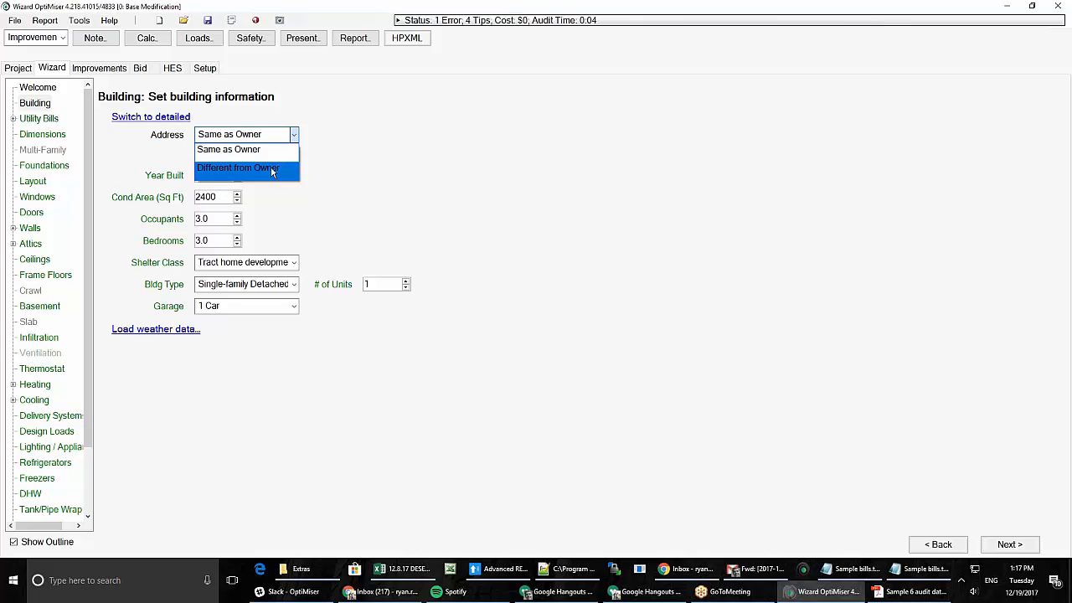
left_click(271, 167)
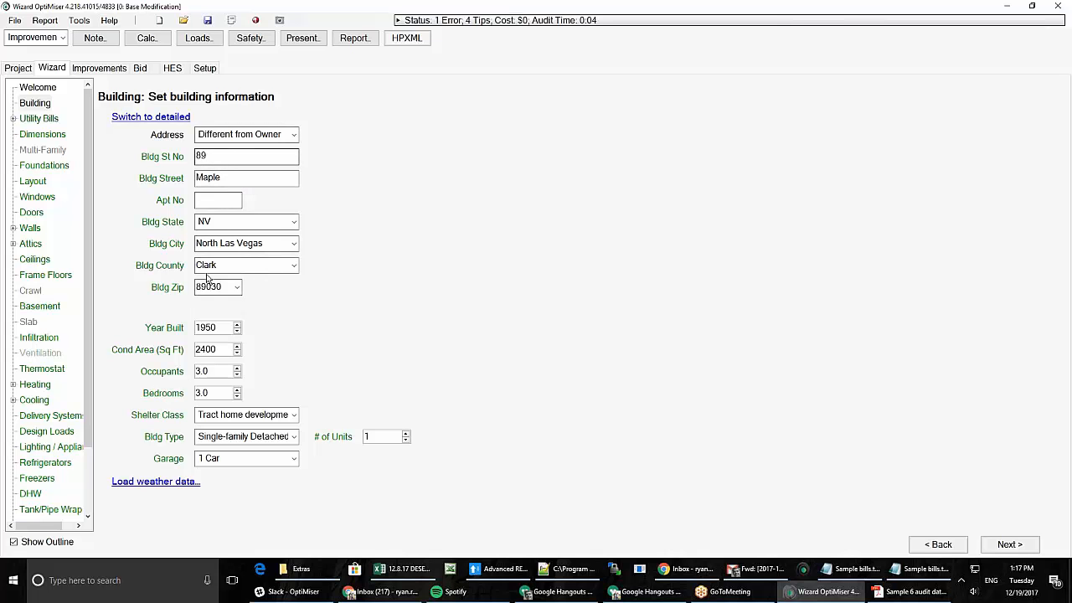
left_click(247, 134)
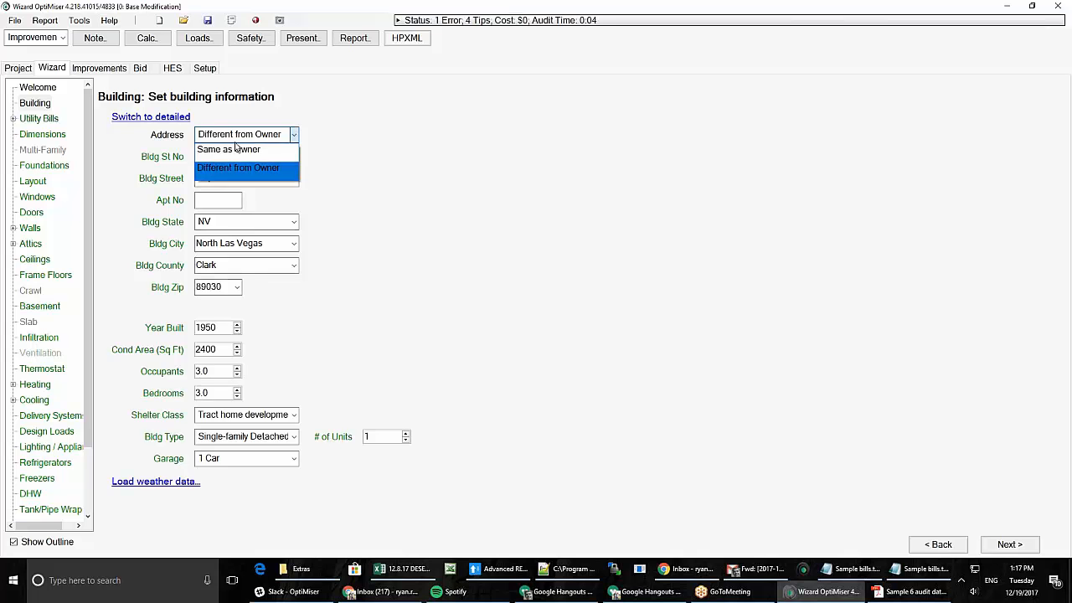
left_click(243, 150)
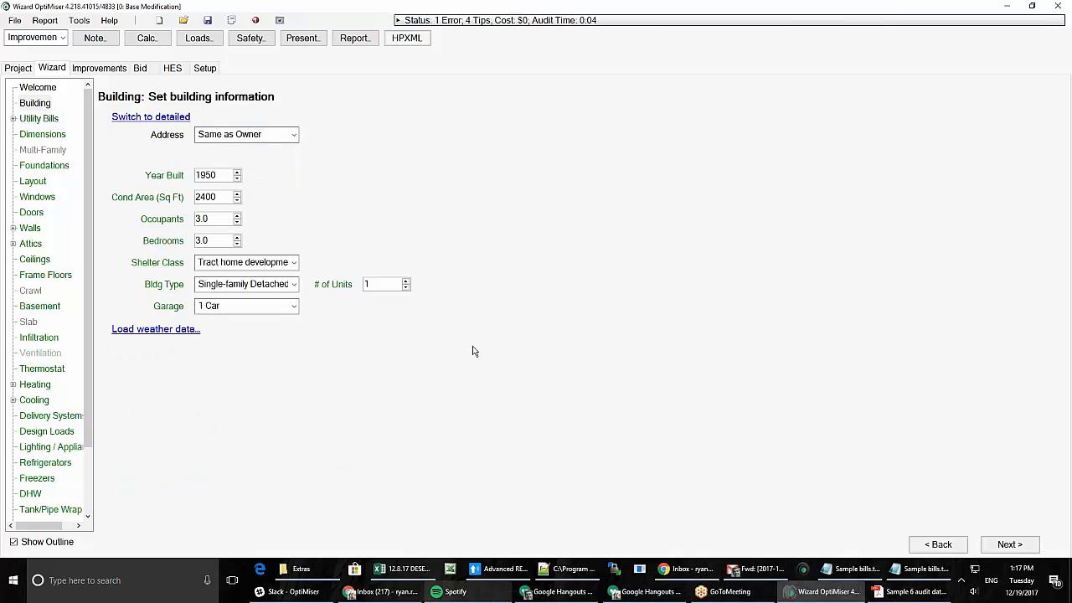
key("alt+Tab")
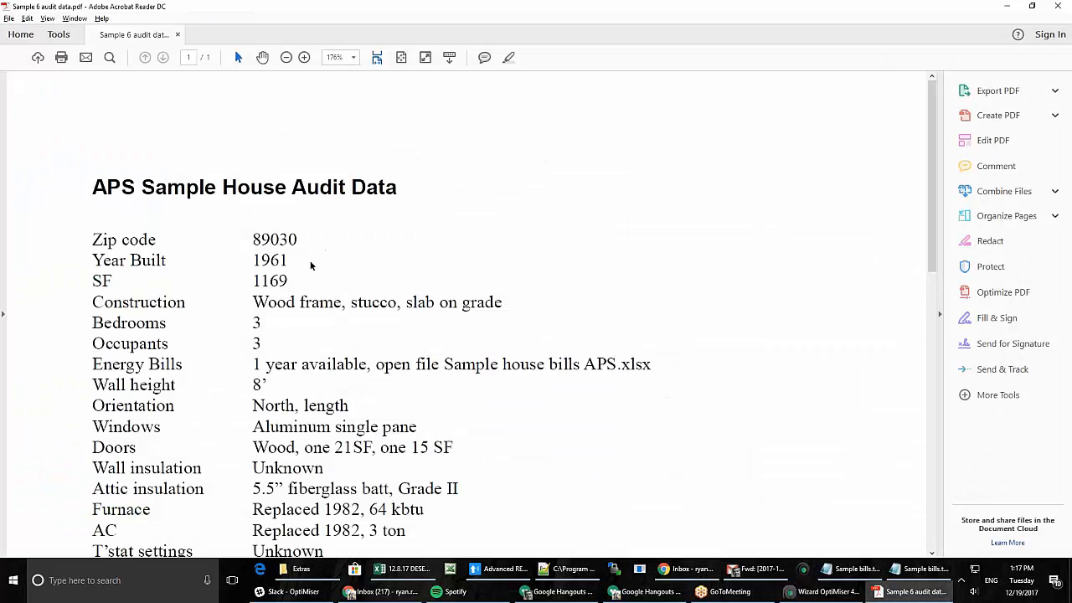
- Scroll the audit data PDF to the Ducts and Blower door data, then return to OptiMiser
scroll(288, 275, "down", 1)
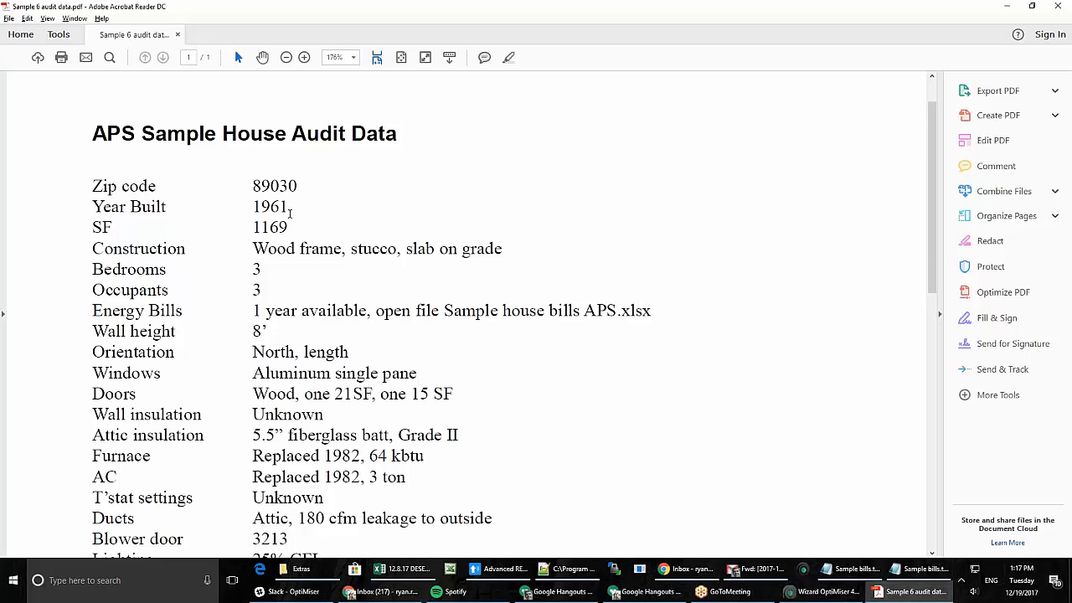
key("alt+Tab")
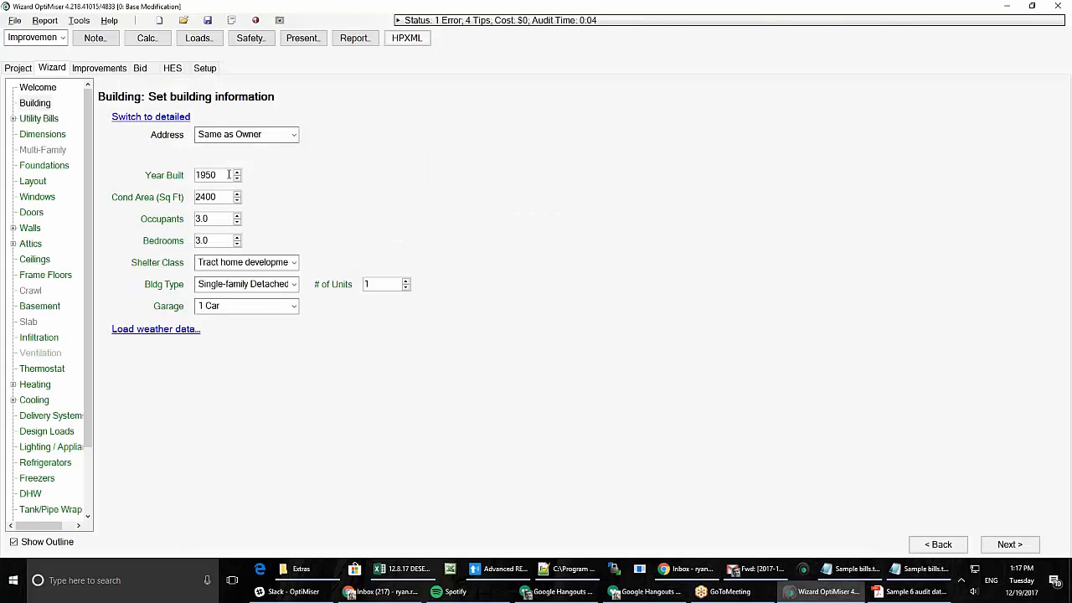
- Enter Year Built 1961 and a conditioned area of 1169 sq ft
double_click(229, 174)
type("1961")
key("Tab")
type("1169")
key("Tab")
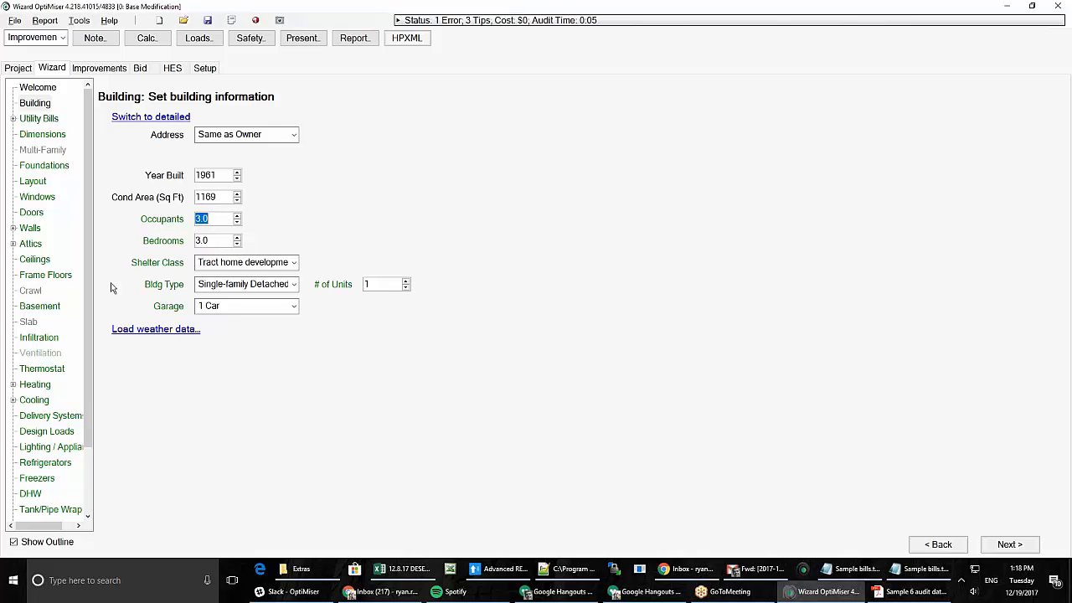
- Go to the Attics page, accepting the weather database notice and declining the regional housing defaults
left_click(27, 243)
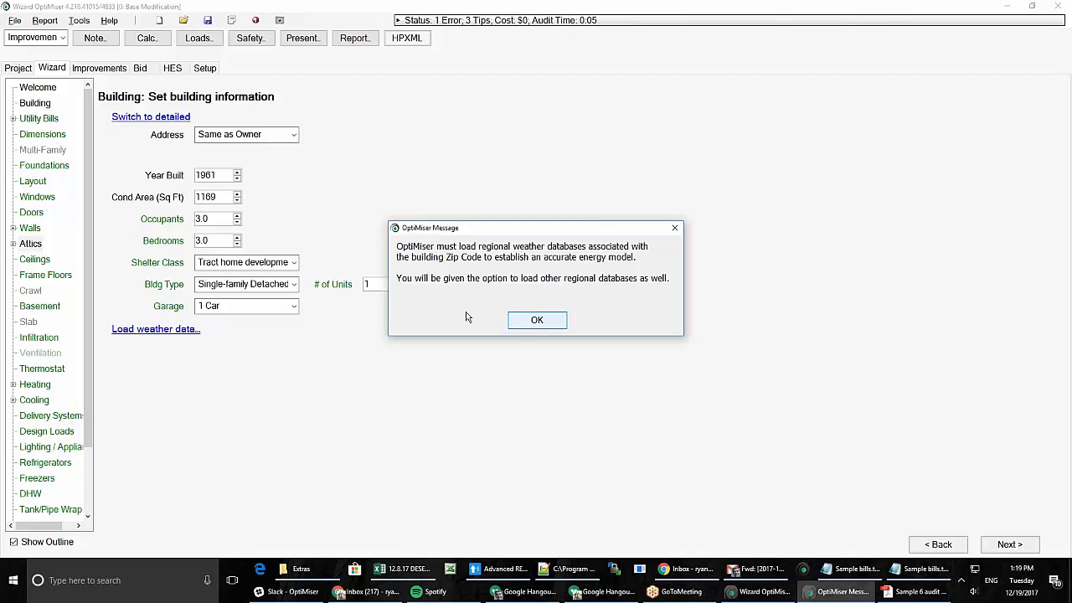
left_click(536, 320)
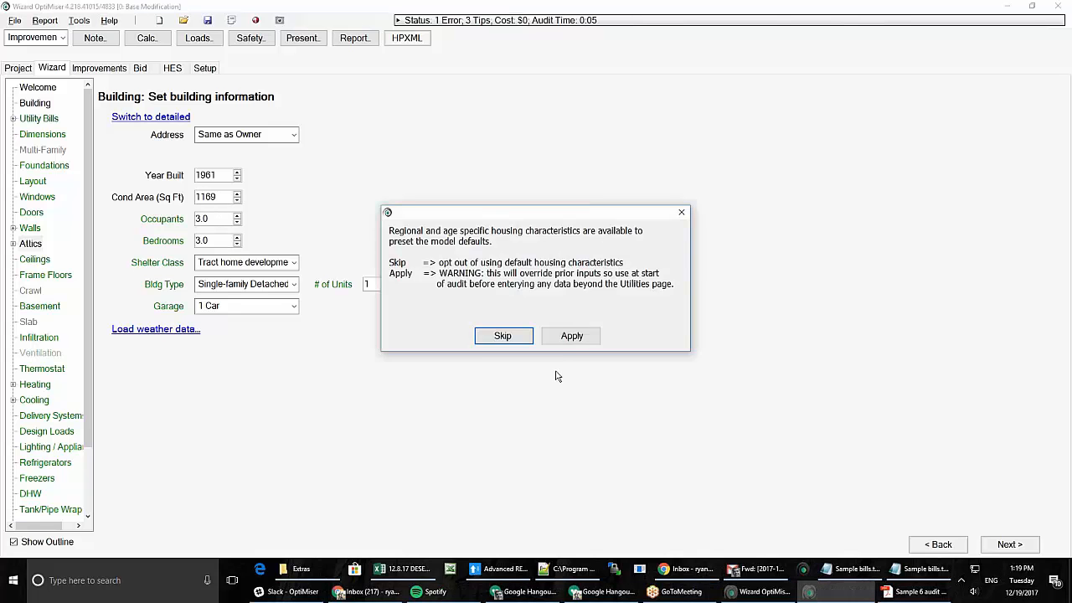
left_click(571, 339)
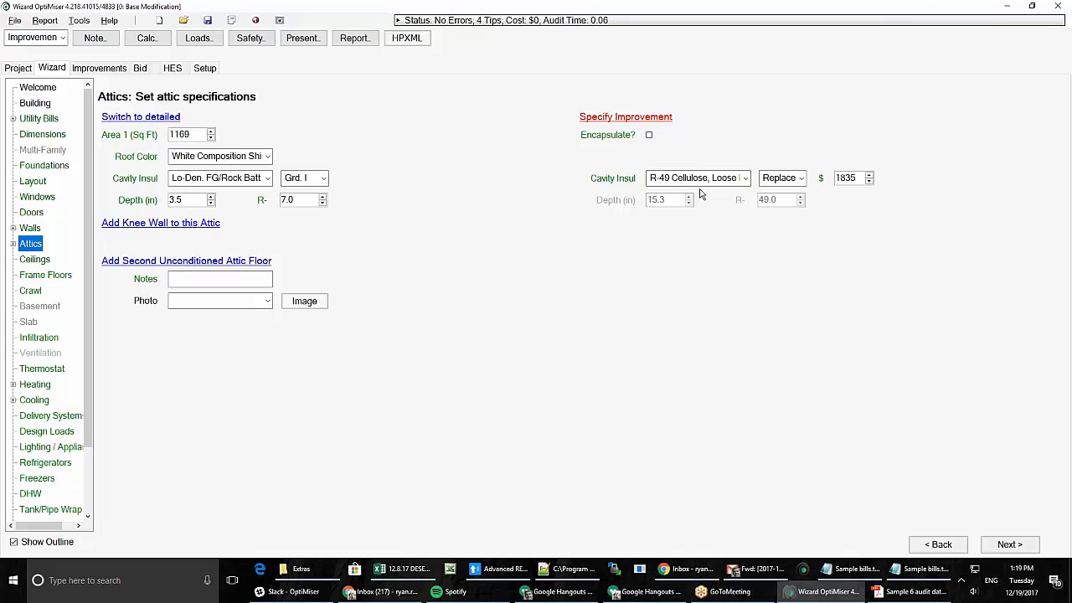
- Keep R-49 Cellulose, Loose Blown, switch Attics to detailed view, and open the maximized insulation item list
left_click(747, 180)
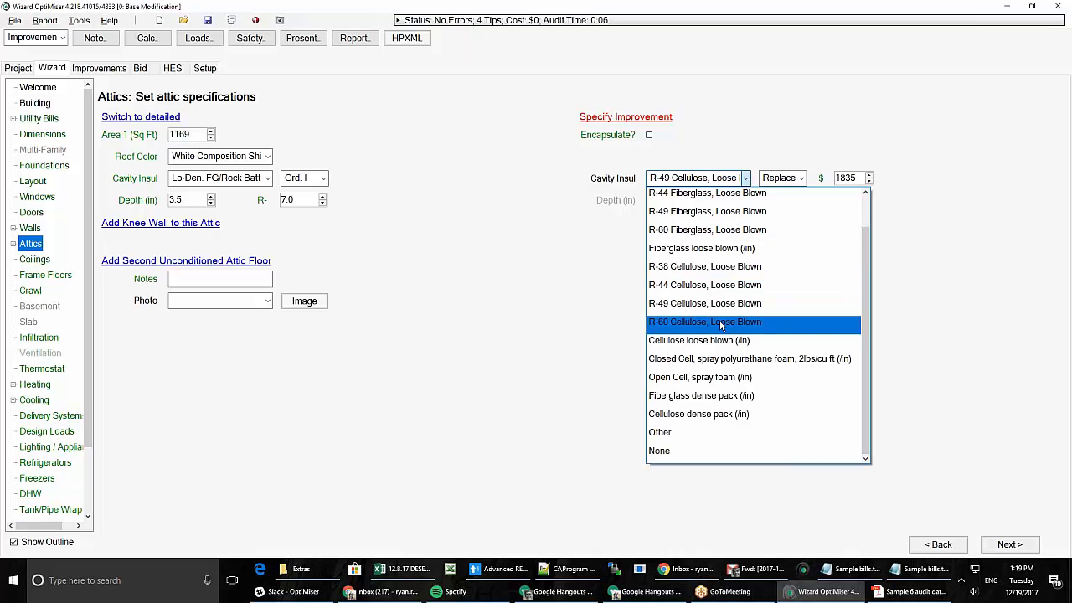
left_click(583, 300)
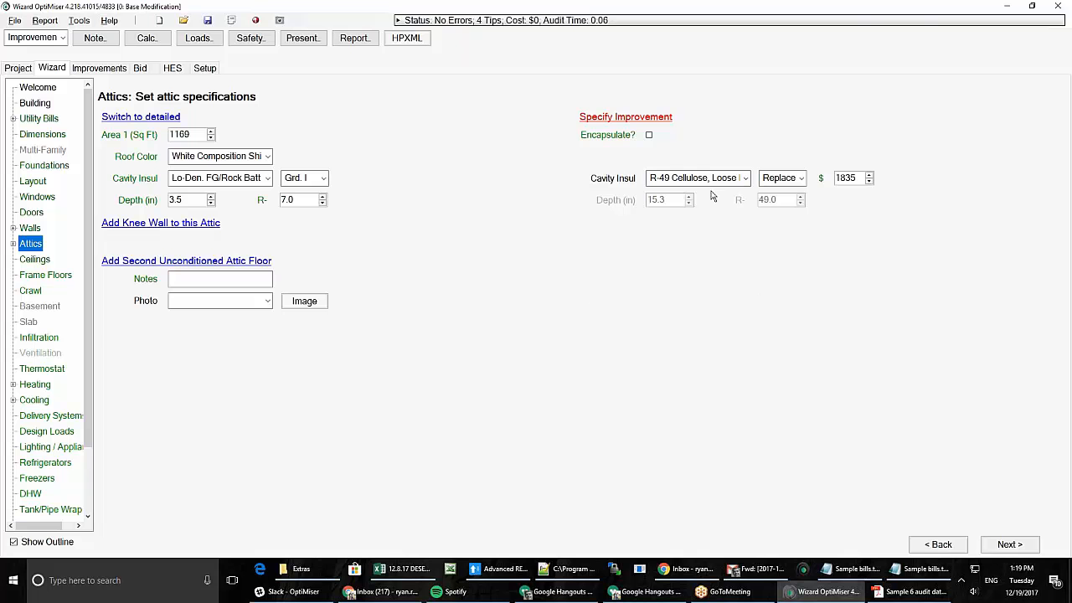
left_click(141, 118)
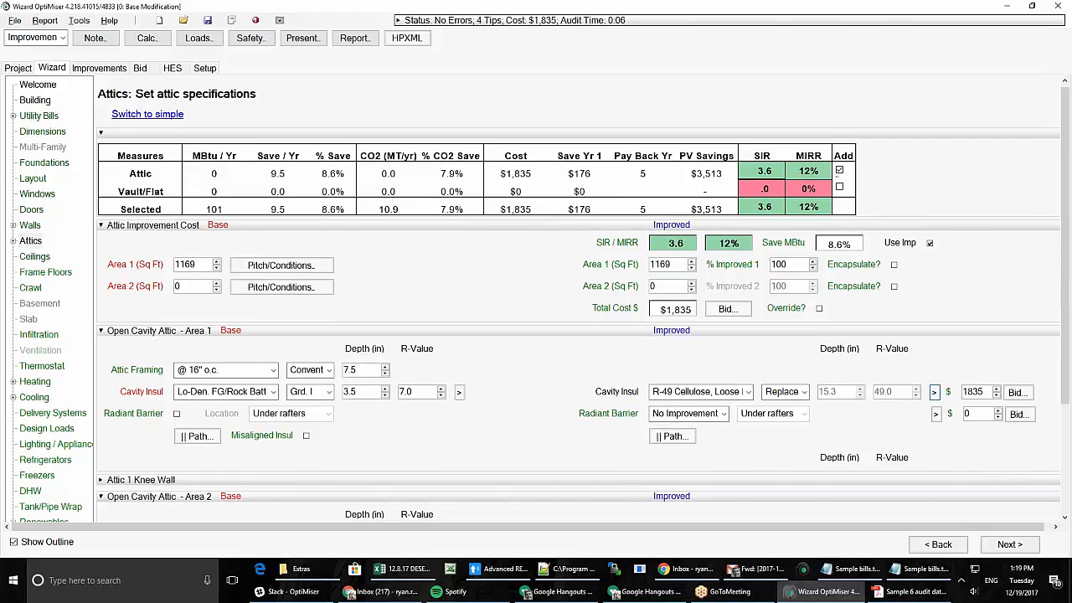
left_click(935, 391)
left_click_drag(487, 48, 472, 7)
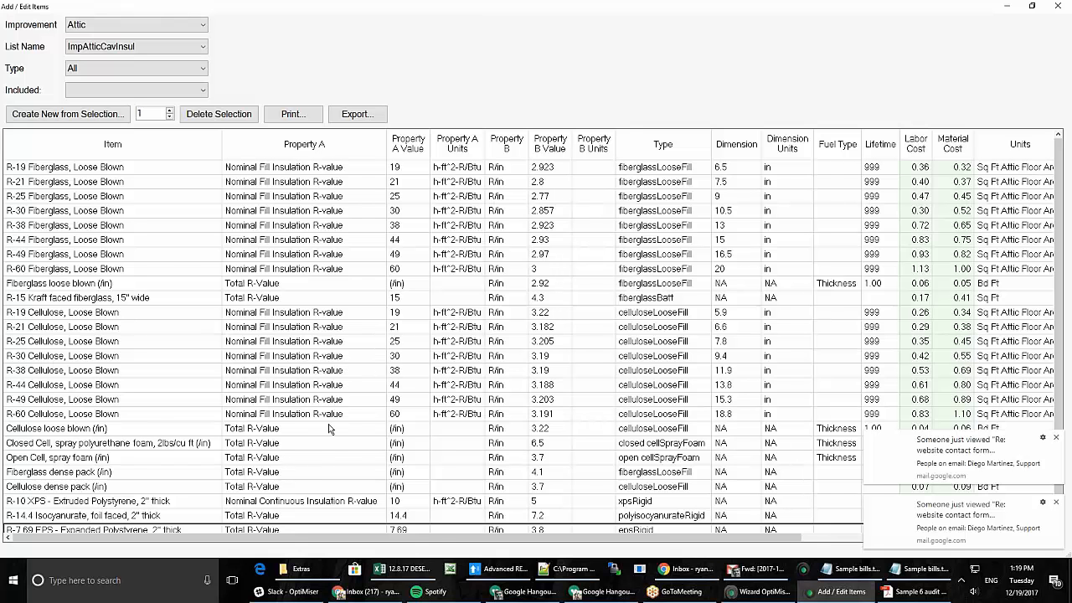
- Scroll the attic insulation item grid to check the Include column, then close the list
left_click_drag(497, 537, 744, 559)
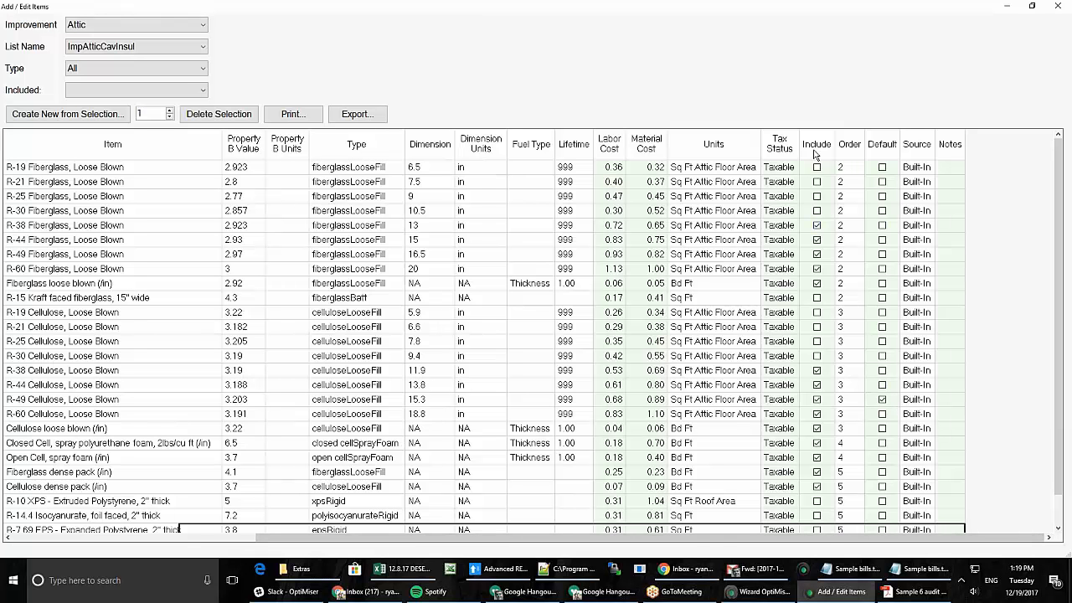
scroll(753, 434, "down", 1)
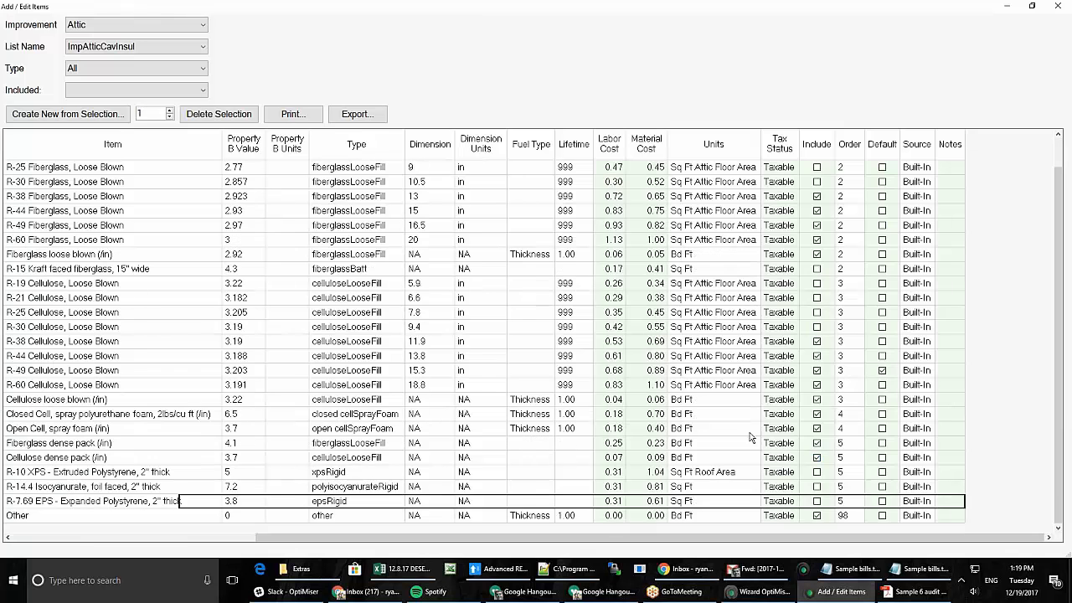
left_click_drag(730, 543, 34, 410)
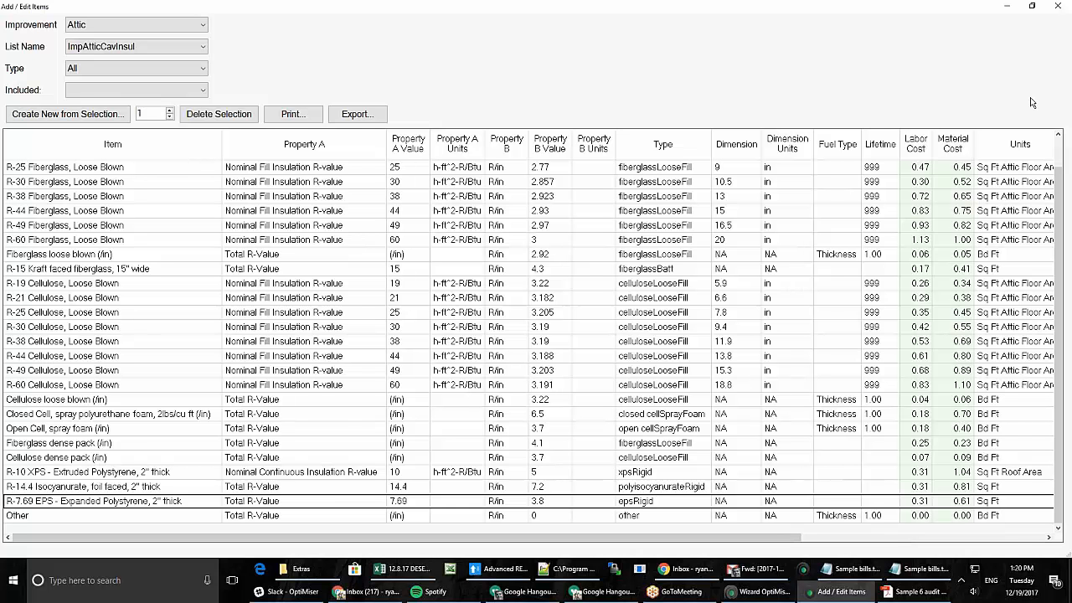
left_click(1058, 6)
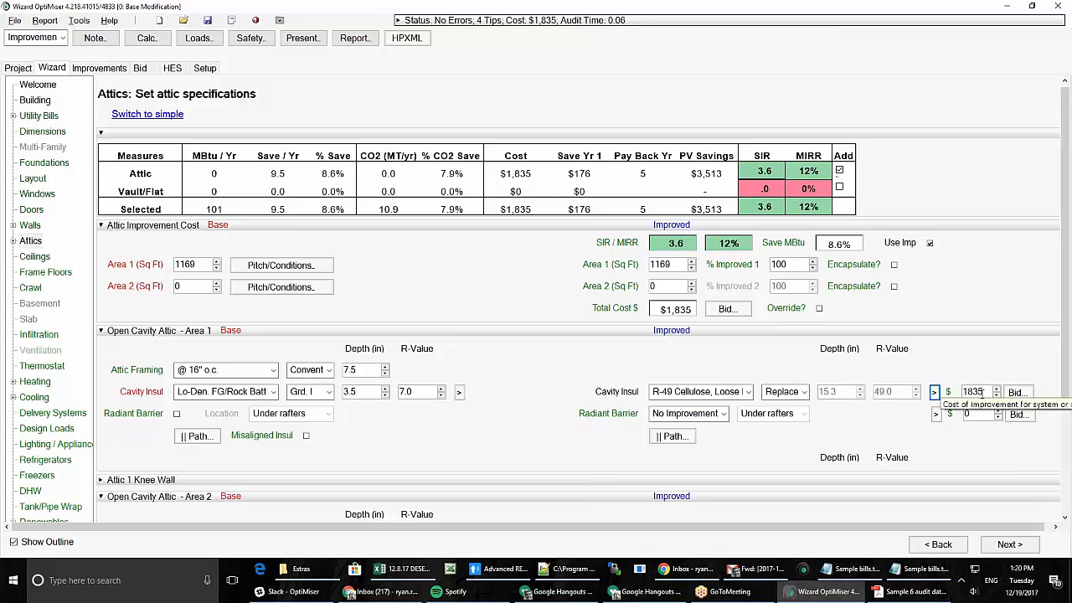
- Check the bid costs for the R-49 cellulose attic improvement, then go back to the simple Attics view
left_click(1015, 392)
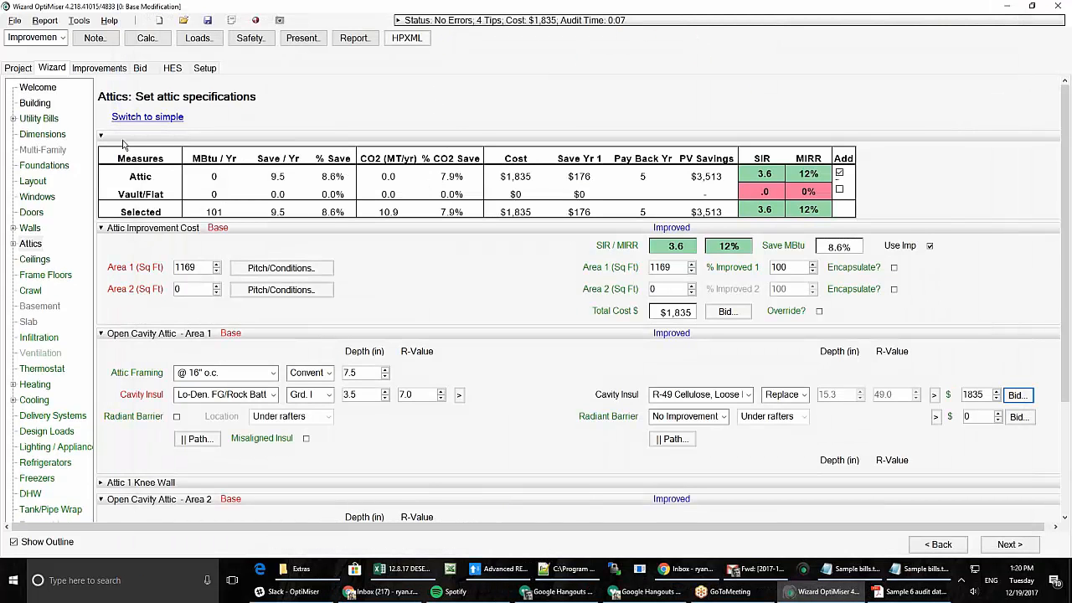
left_click(132, 121)
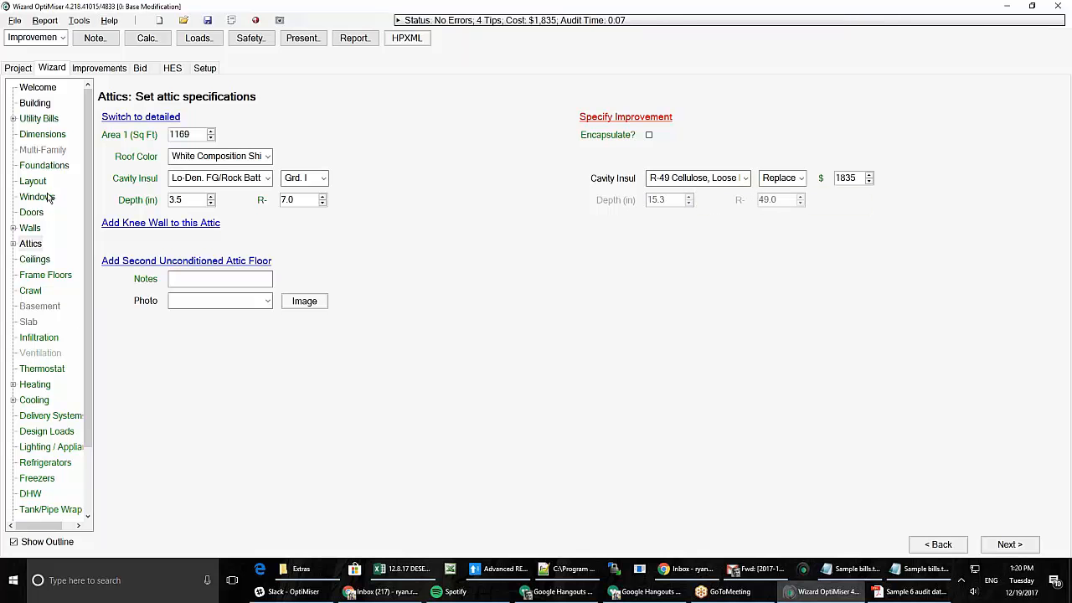
- Review the North Las Vegas, NV weather data on the Building page, then go to Utility Bills
left_click(35, 103)
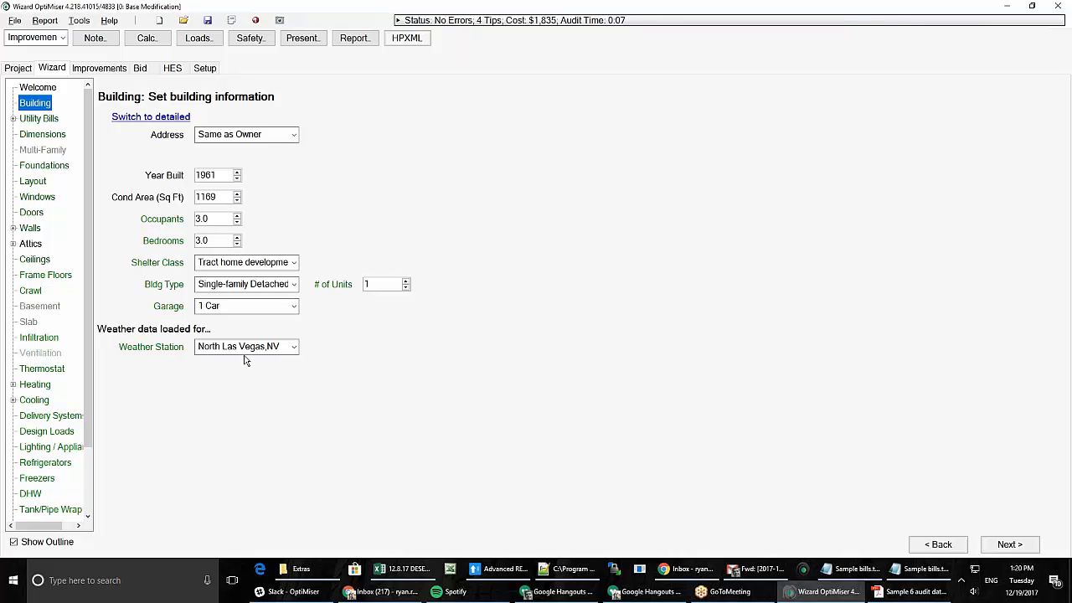
left_click(27, 68)
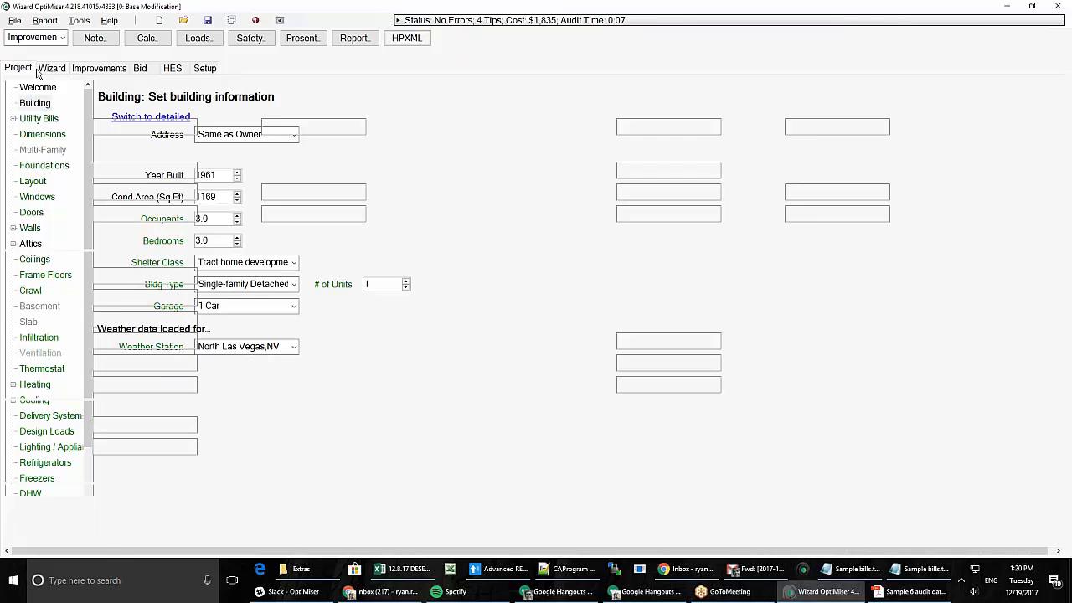
left_click(50, 68)
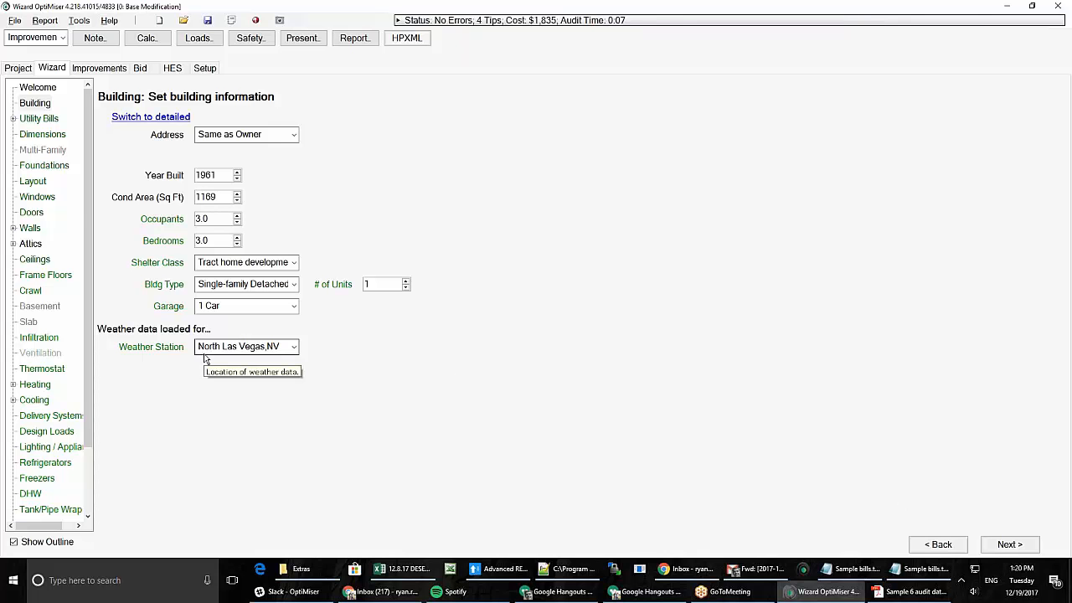
left_click(35, 120)
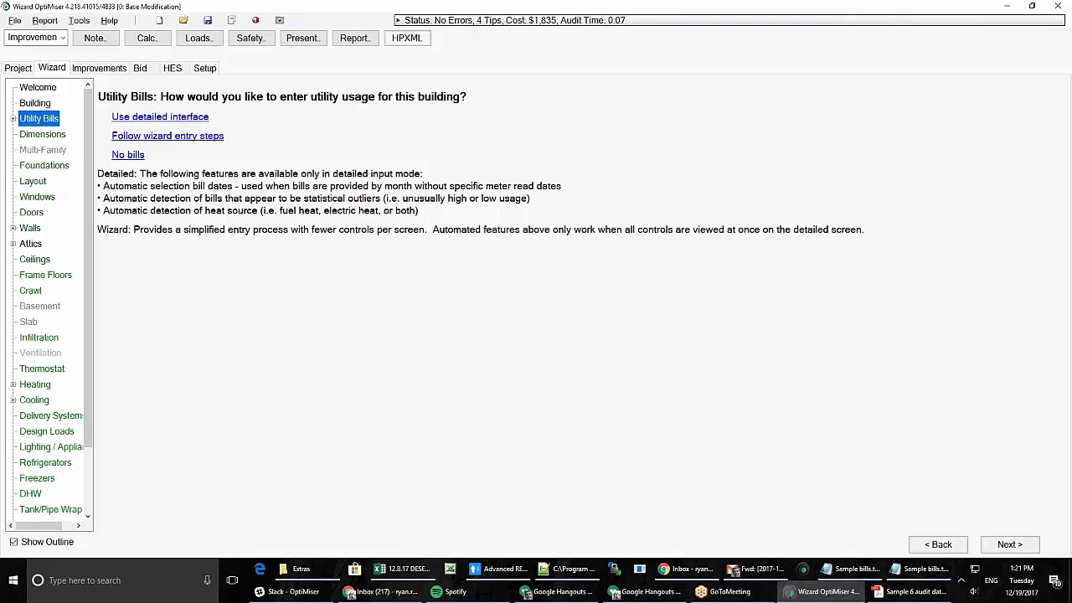
- Choose the detailed utility bill interface and open the Scrape window for pasting bills
left_click(150, 119)
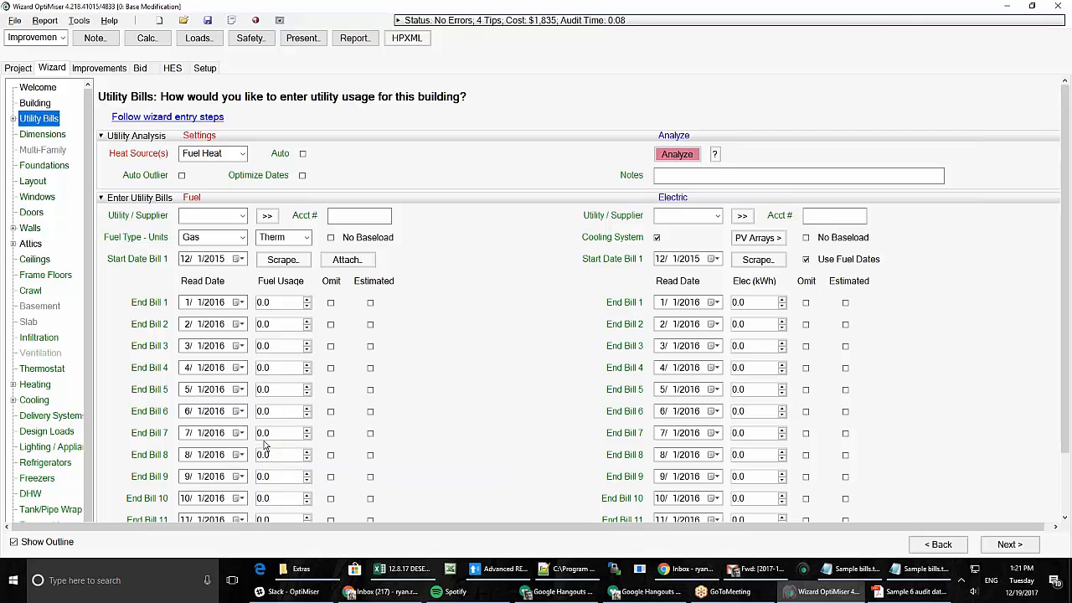
left_click(269, 260)
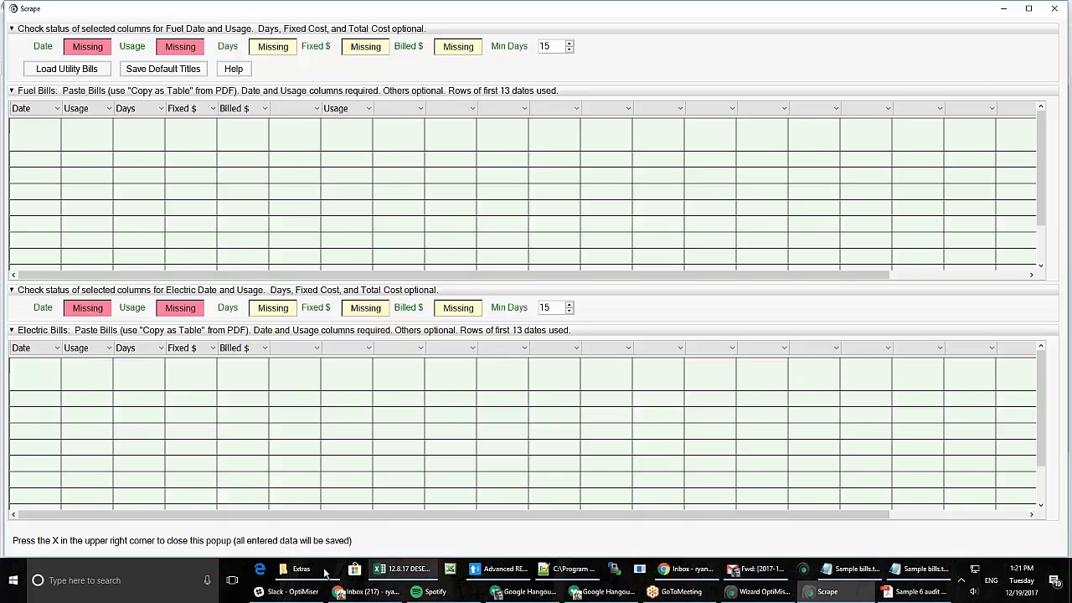
- Select the gas bill dates and usages in Sample bills.txt, then return to the Scrape window
left_click(326, 572)
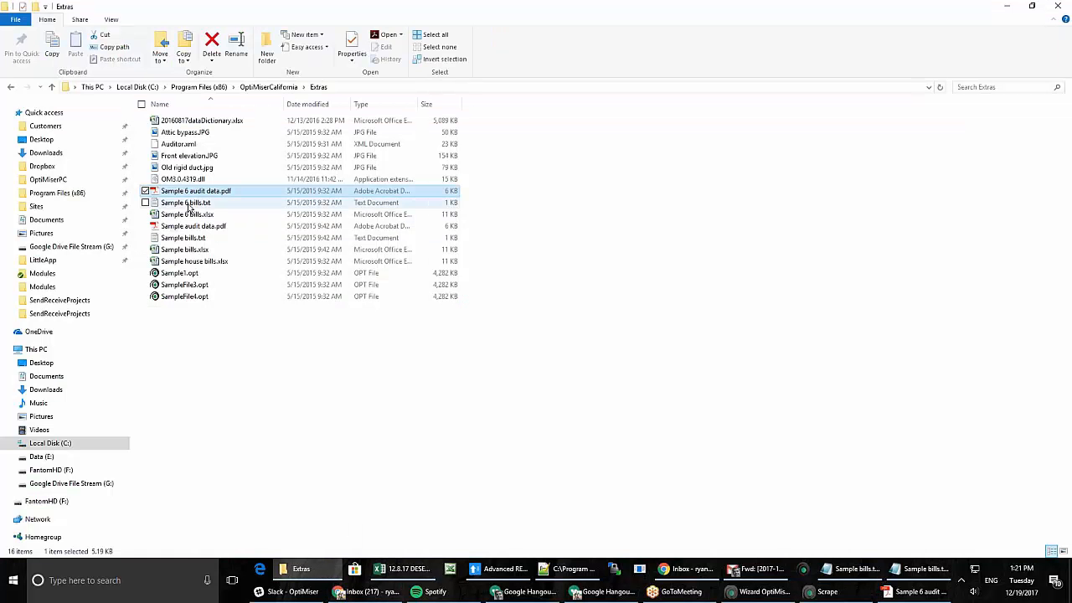
left_click(922, 569)
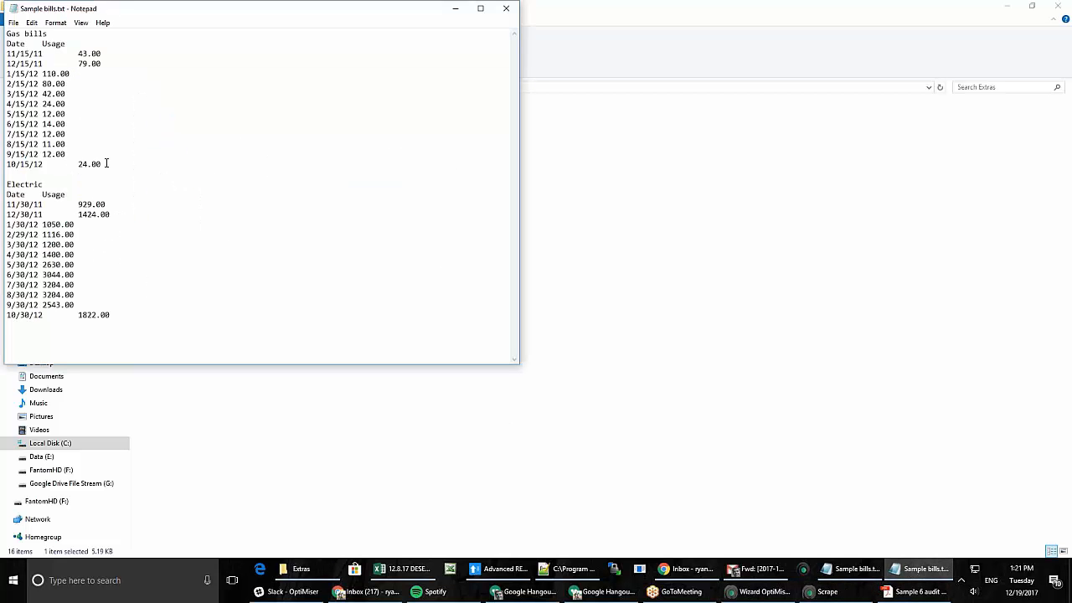
left_click_drag(107, 163, 6, 53)
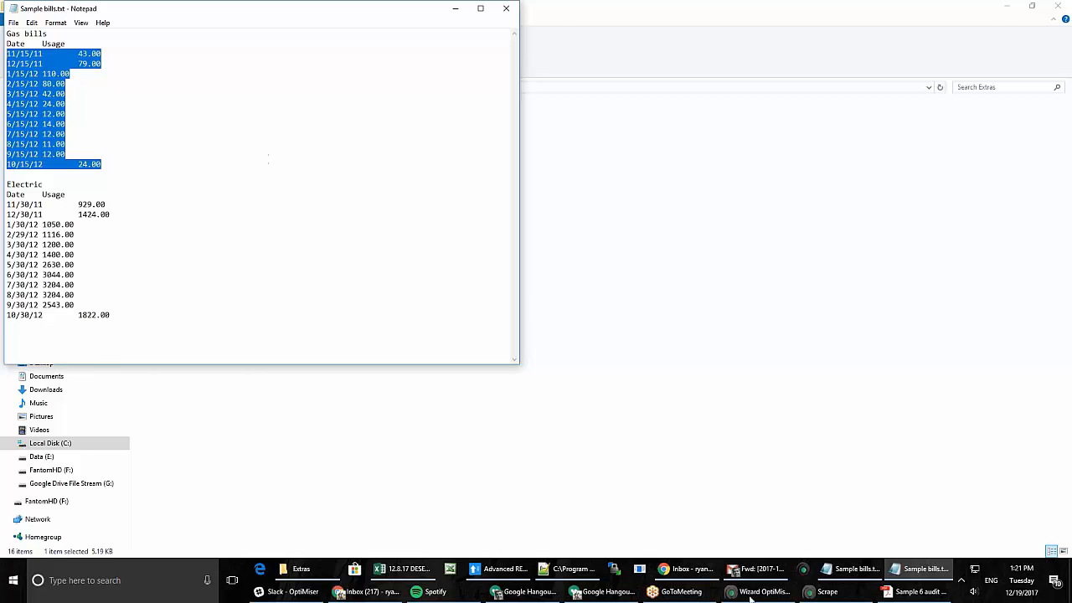
left_click(829, 591)
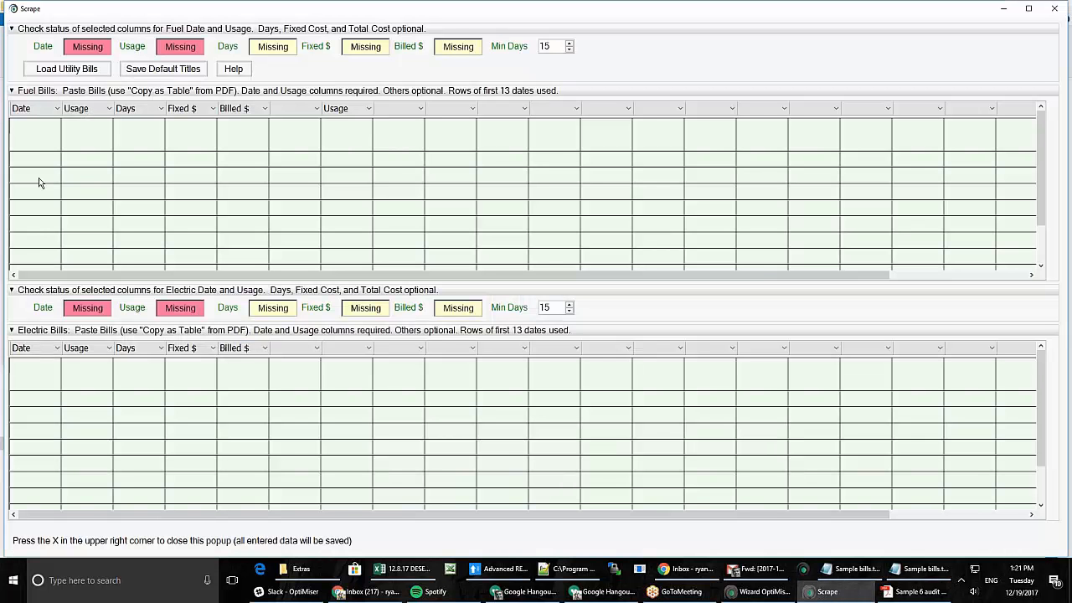
- Paste the gas bills into the Fuel Bills grid and copy-paste the electric bills into the Electric Bills grid
left_click(19, 144)
key("ctrl+v")
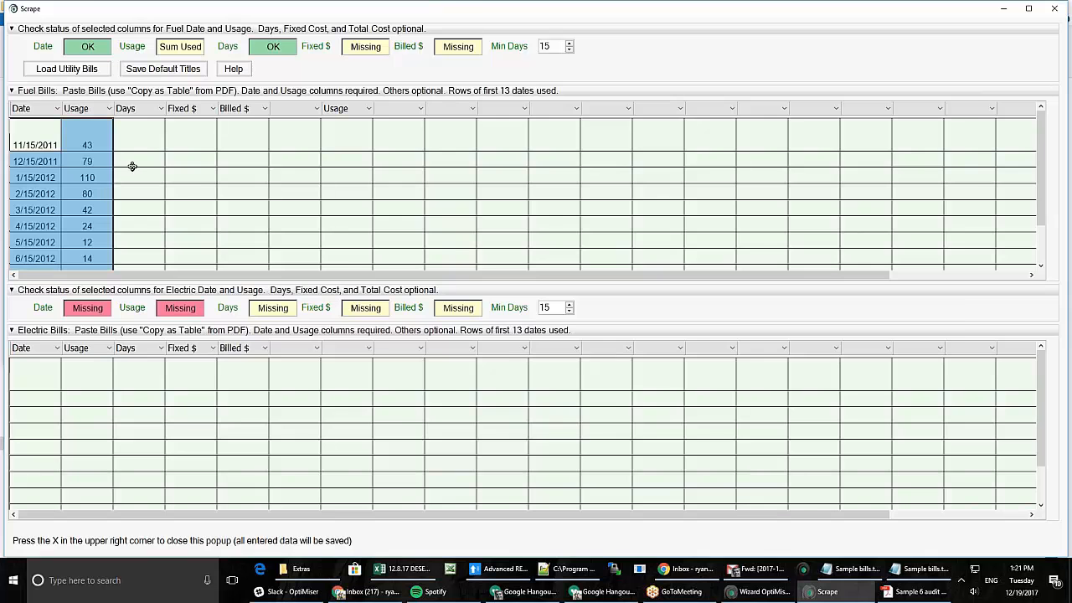
key("alt+Tab")
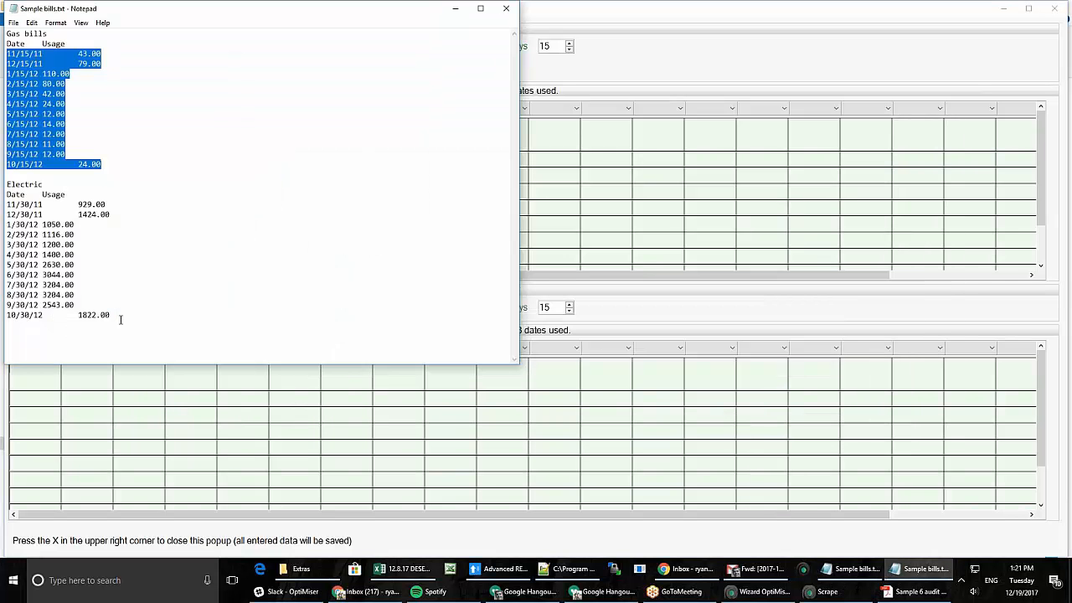
left_click_drag(121, 319, 6, 204)
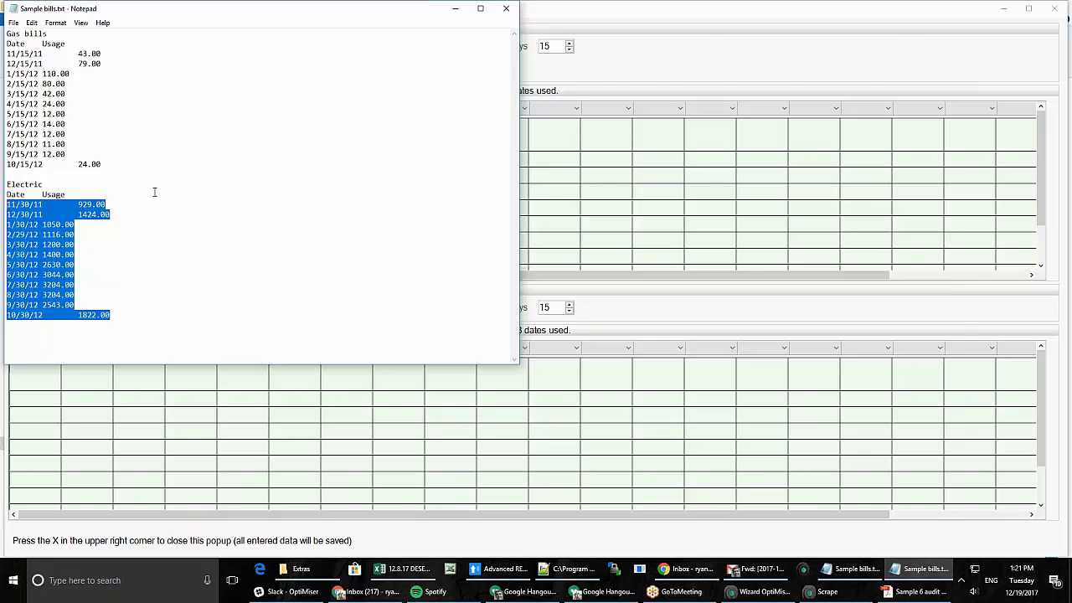
key("alt+Tab")
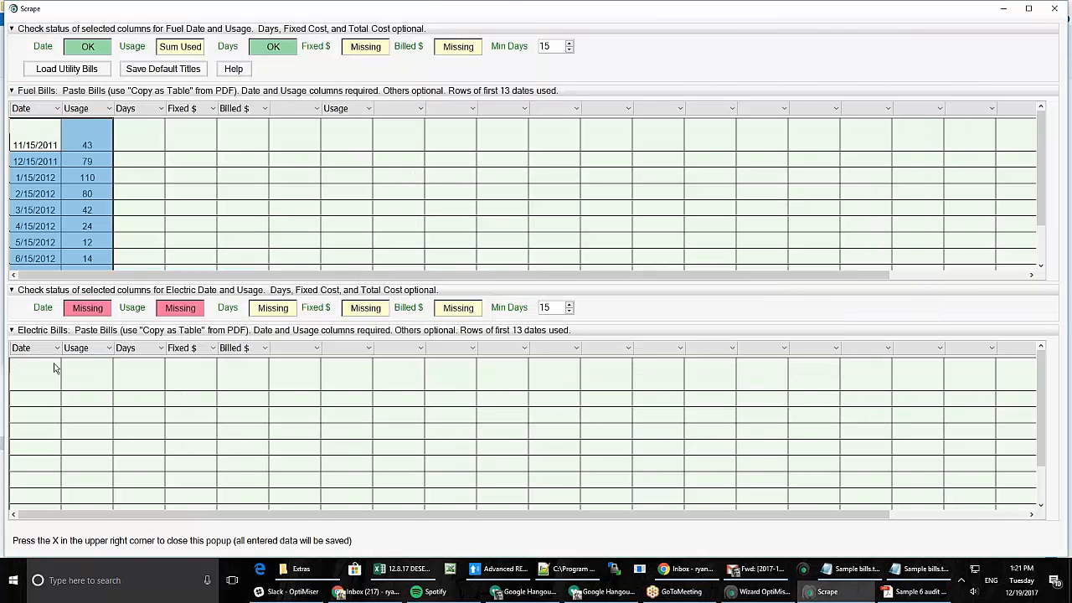
left_click(54, 369)
key("ctrl+v")
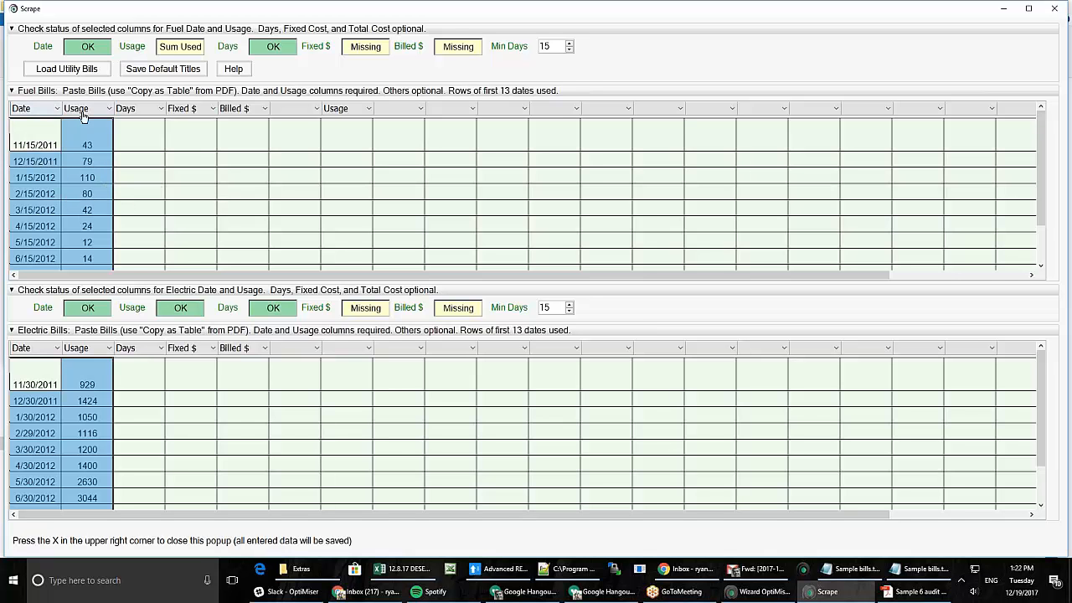
- Blank out the Fuel Bills grid's Days, Fixed $, Billed $ and extra Usage column titles
left_click(44, 112)
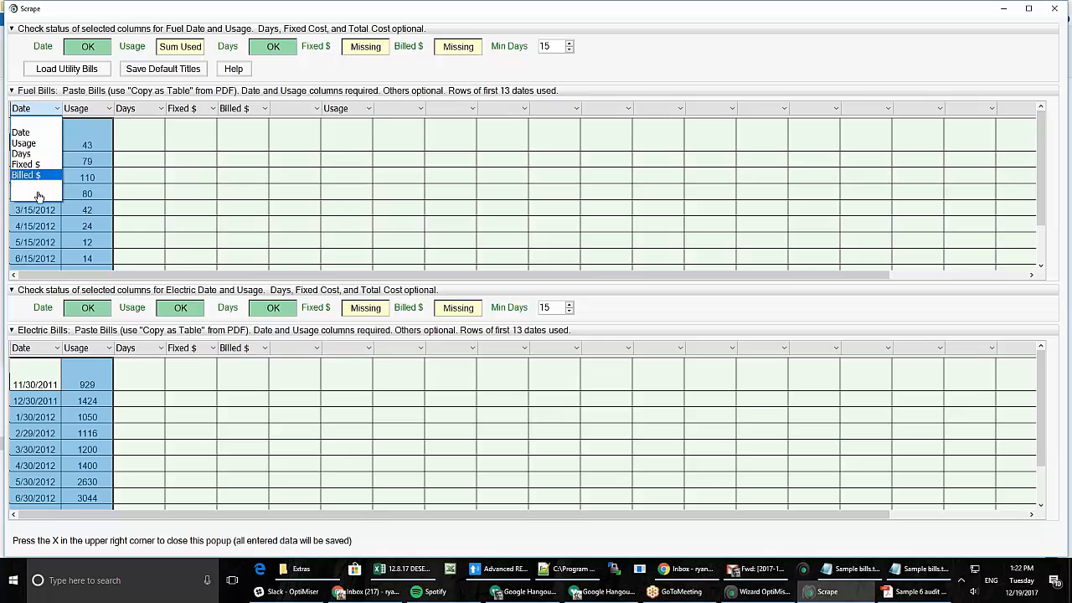
left_click(157, 112)
left_click(156, 112)
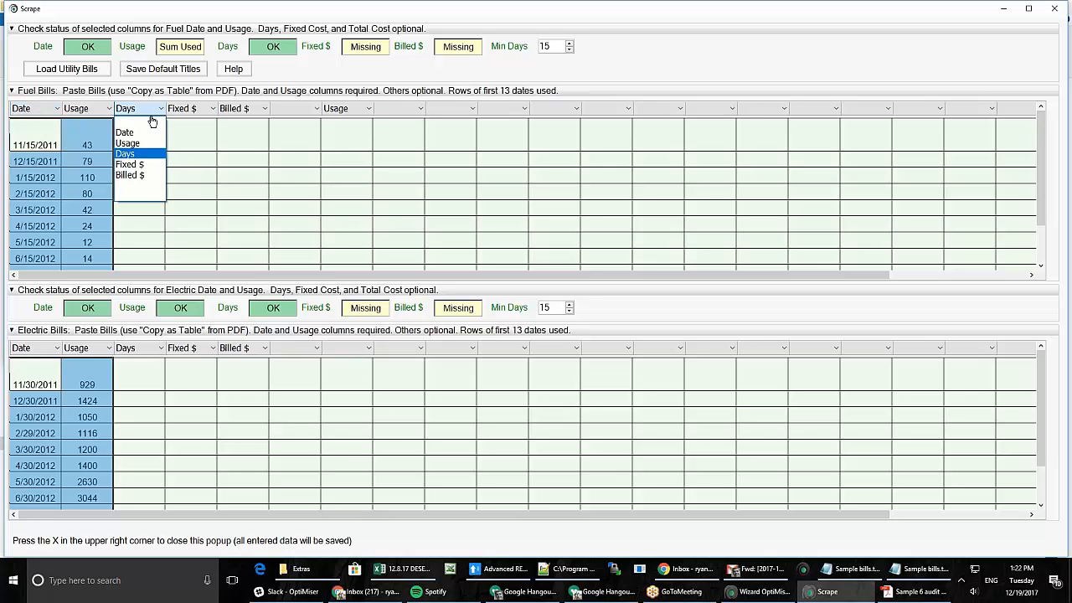
left_click(151, 120)
left_click(197, 114)
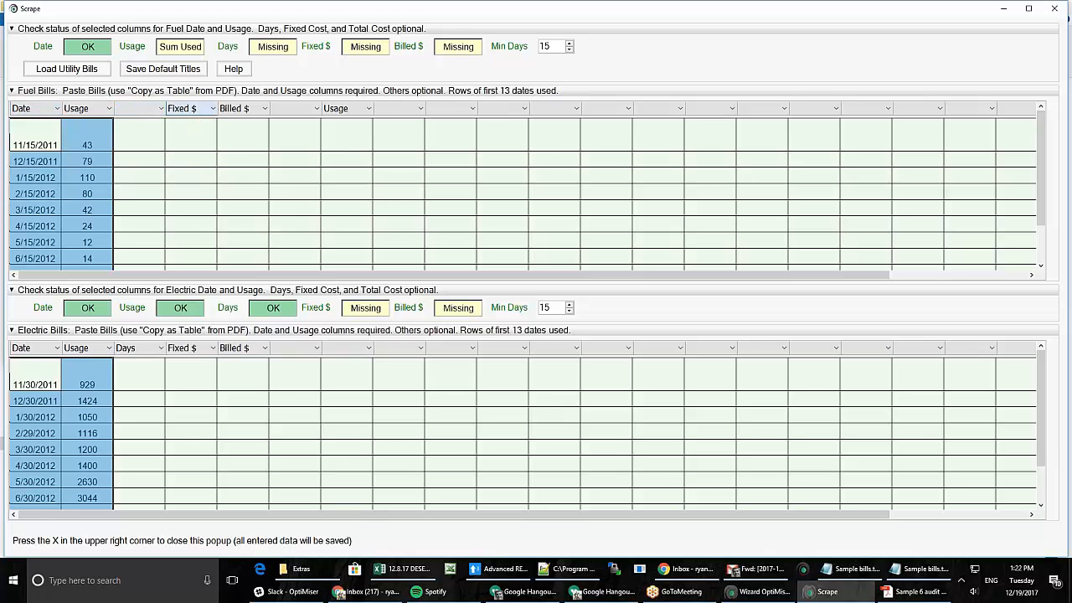
left_click(189, 121)
left_click(236, 113)
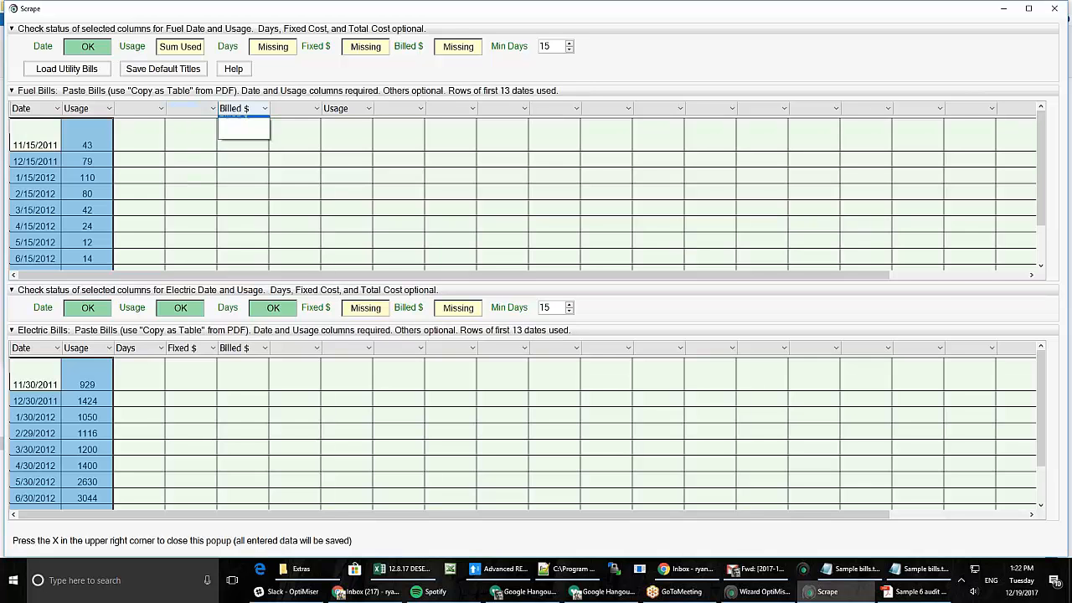
left_click(235, 123)
left_click(333, 116)
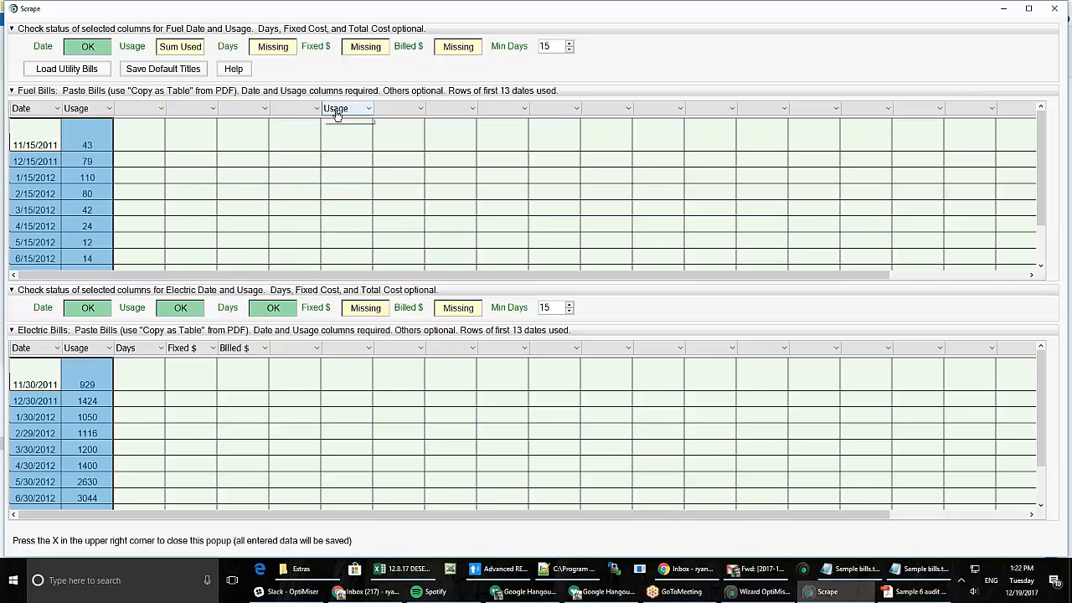
left_click(336, 120)
- Blank out the Electric Bills grid's Days, Fixed $ and Billed $ column titles
left_click(153, 347)
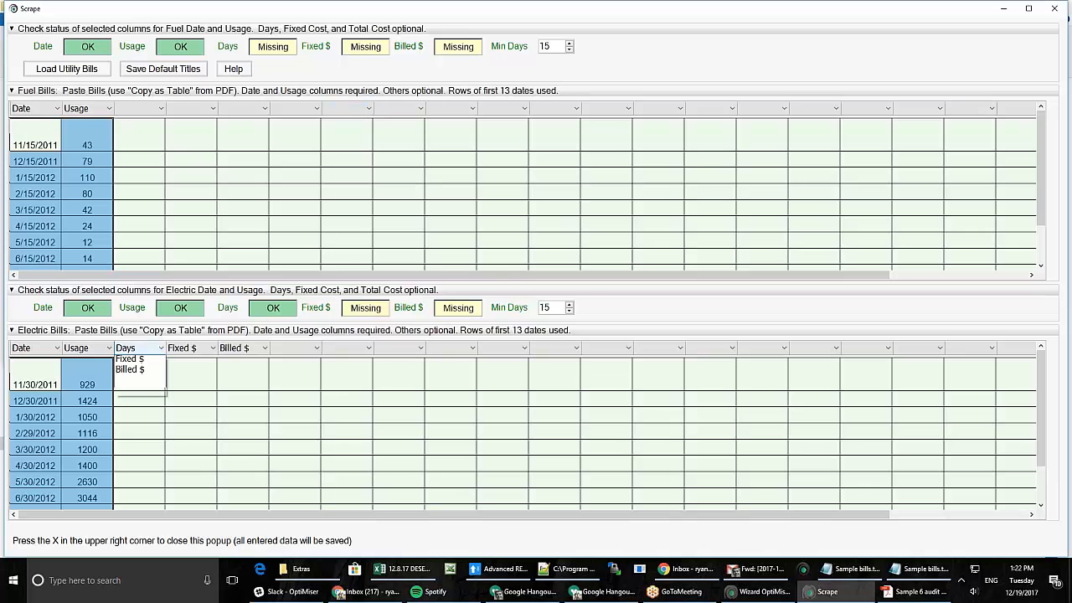
left_click(141, 363)
left_click(185, 349)
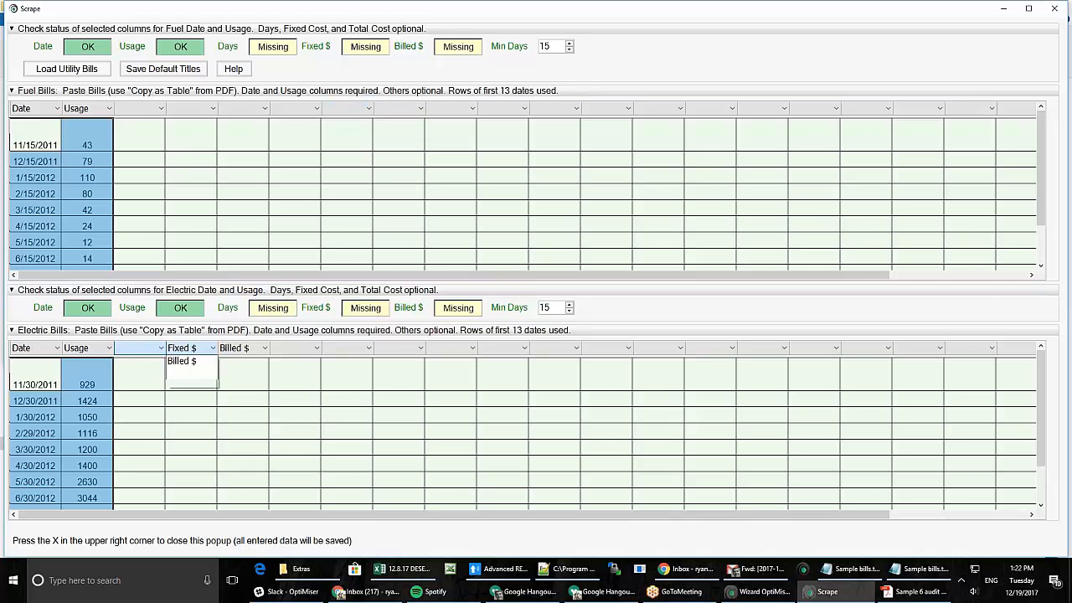
left_click(184, 350)
left_click(184, 351)
left_click(186, 362)
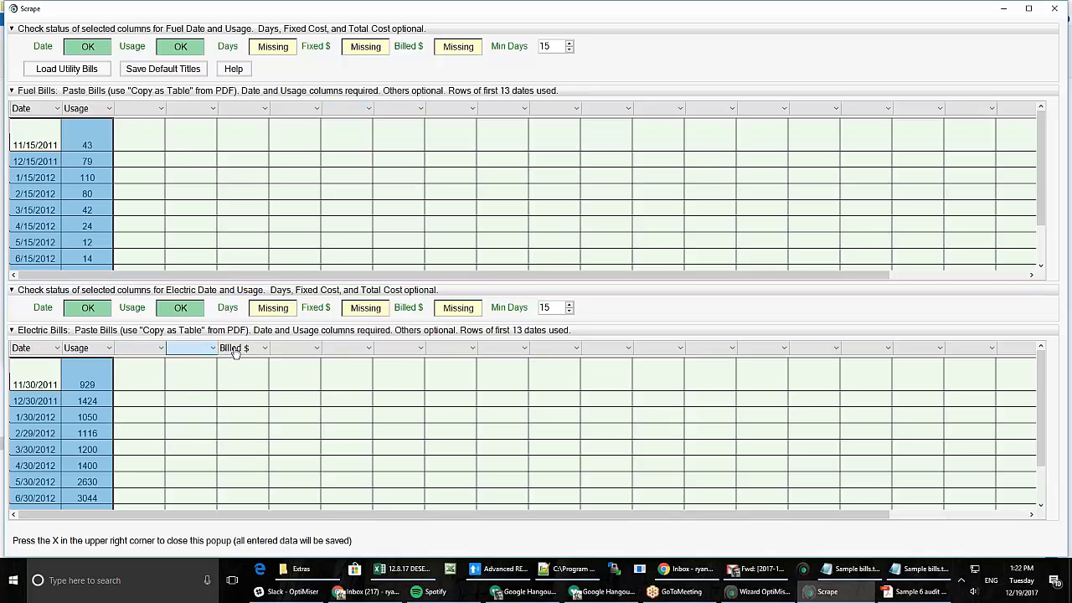
left_click(235, 349)
left_click(235, 363)
- Leave the third fuel column's title blank after briefly setting it to Billed $
left_click(151, 109)
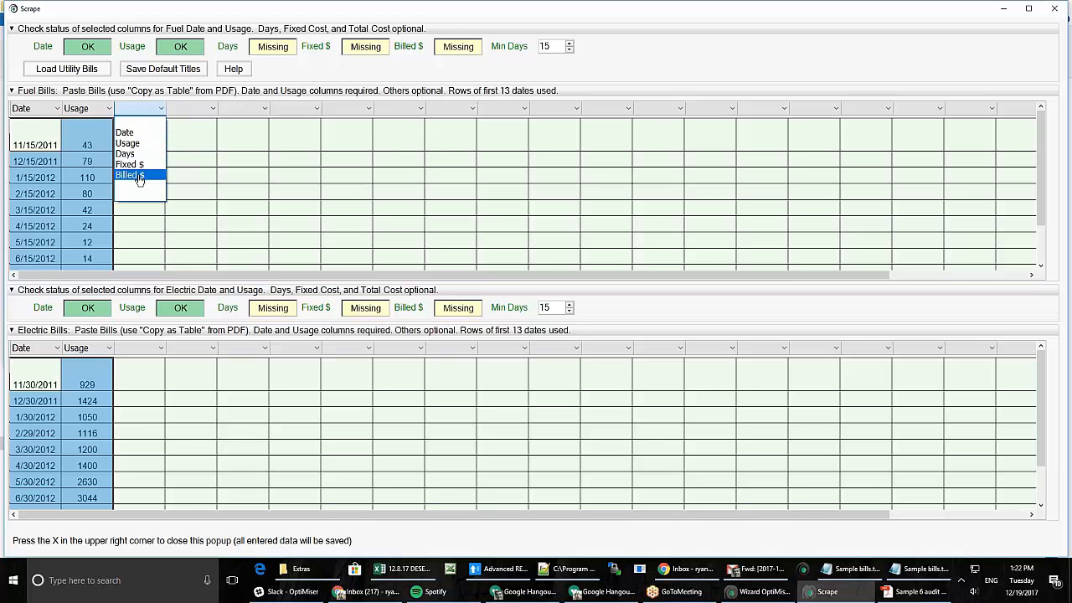
left_click(139, 177)
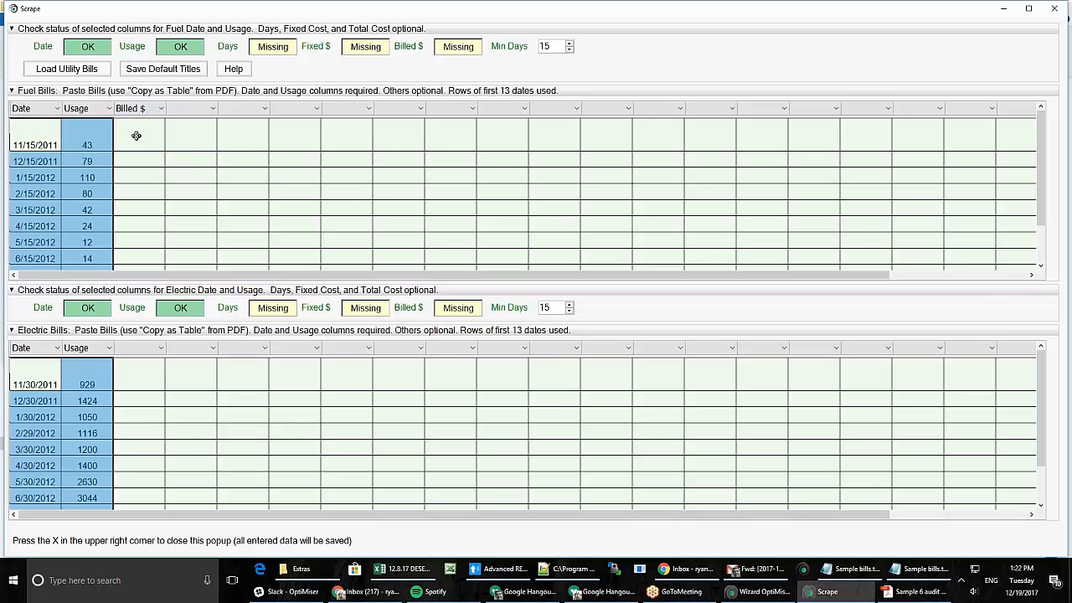
left_click(152, 109)
left_click(134, 117)
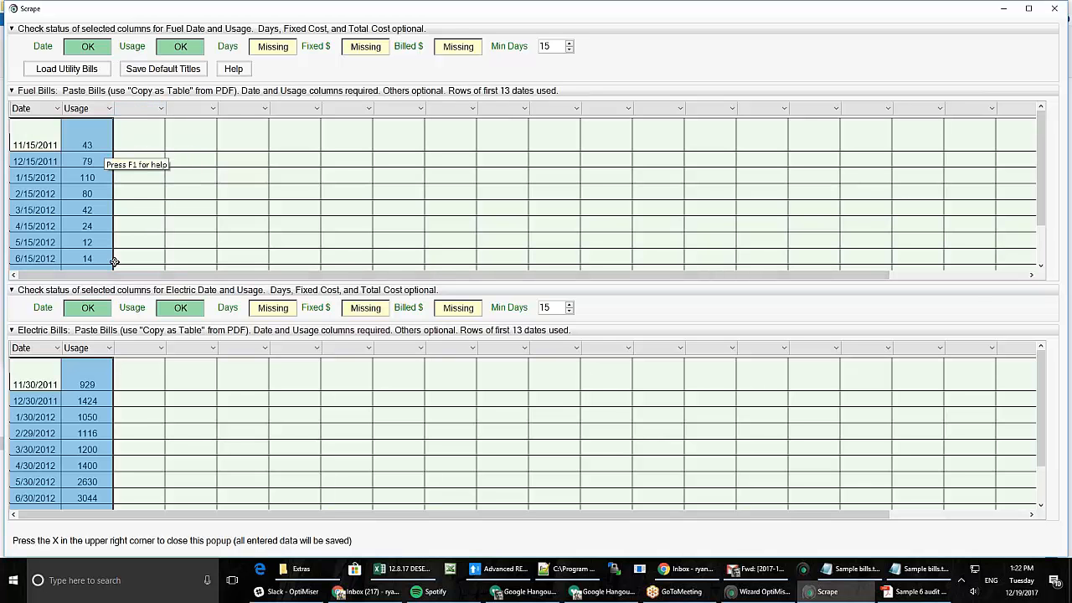
- Load the pasted bills into the Utility Bills page, accepting the limitations notice
left_click(104, 72)
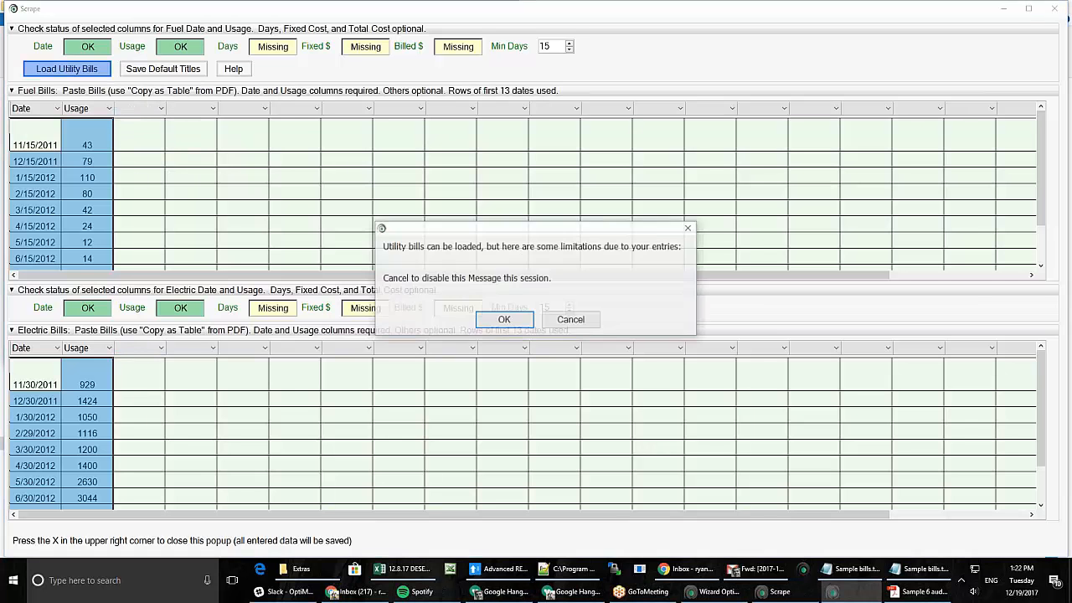
left_click(505, 320)
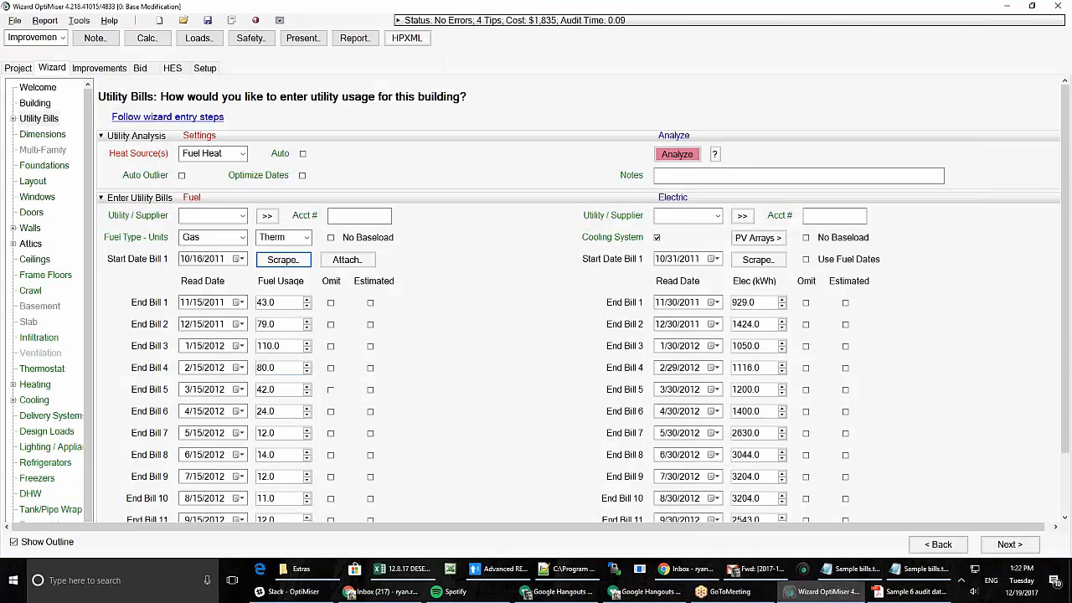
scroll(466, 449, "down", 3)
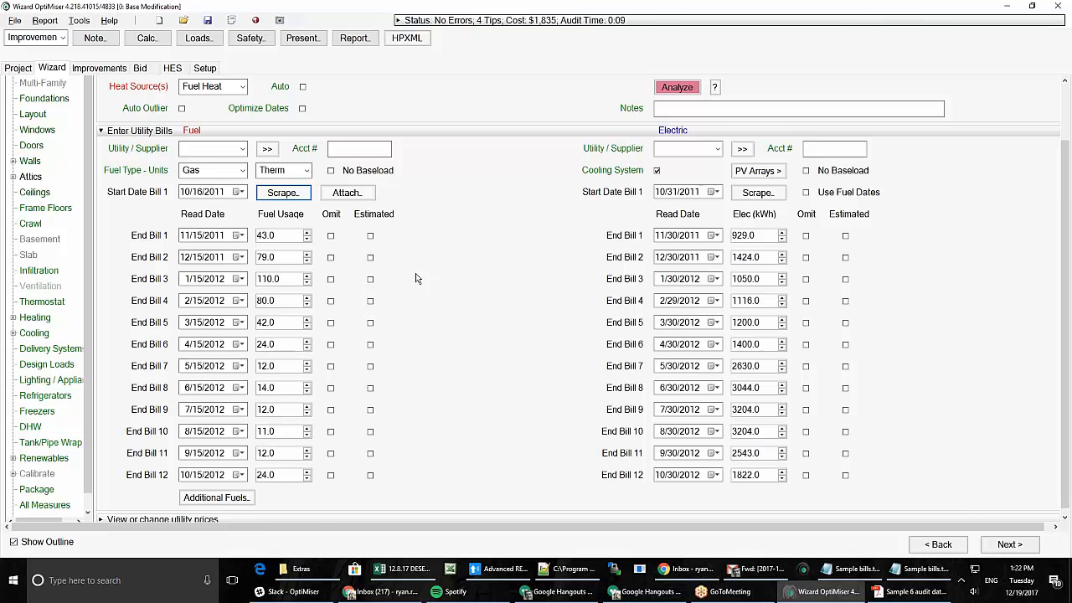
scroll(411, 280, "up", 3)
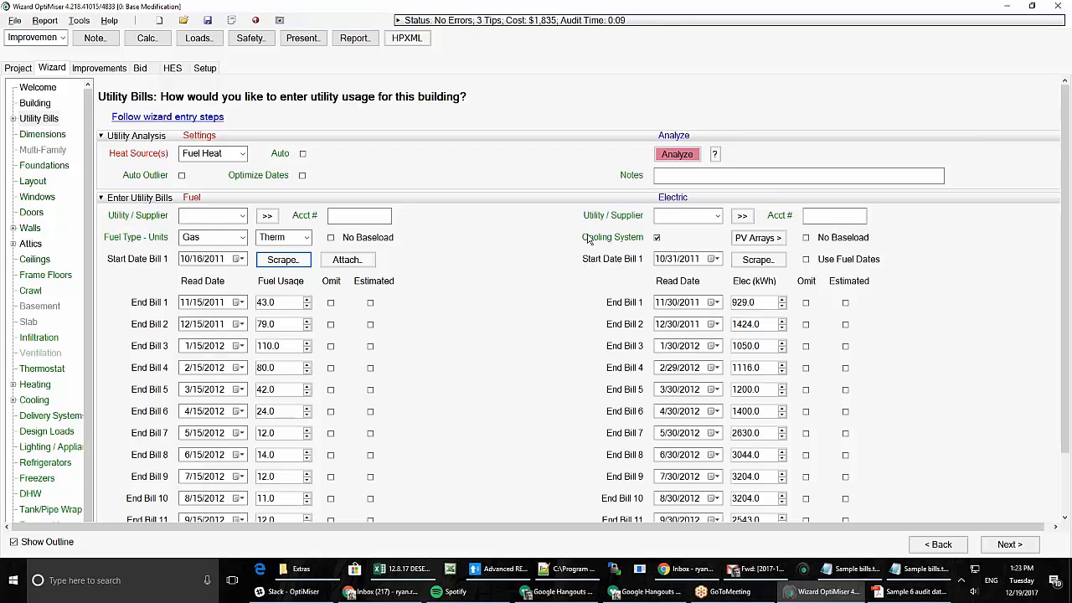
- Run the utility bill analysis and advance past the summary to the Diagnosis page
mouse_move(614, 237)
mouse_move(331, 243)
left_click(676, 156)
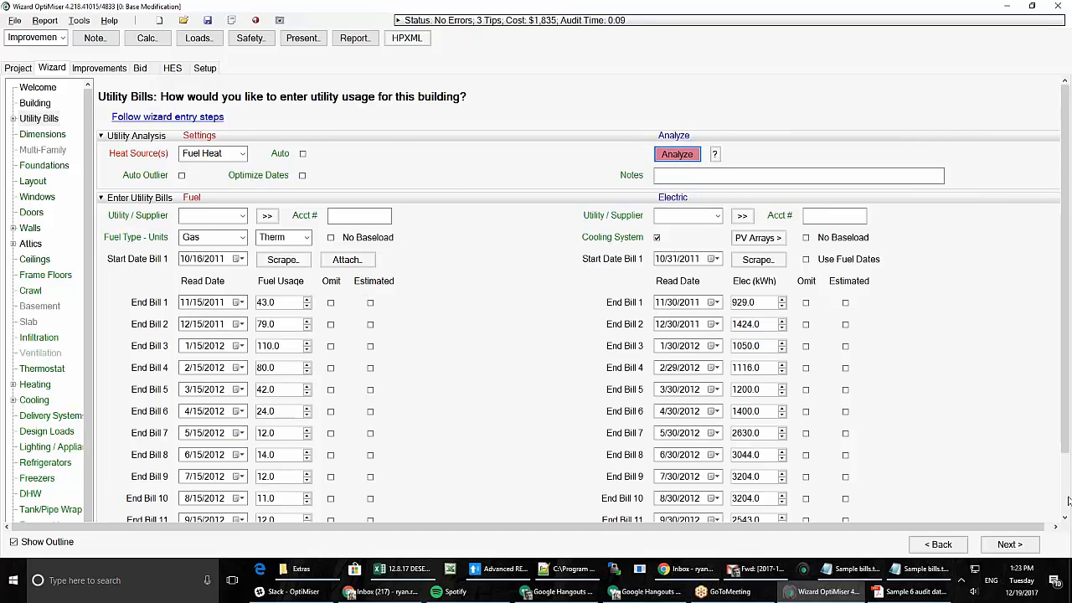
left_click(1035, 545)
left_click(1036, 546)
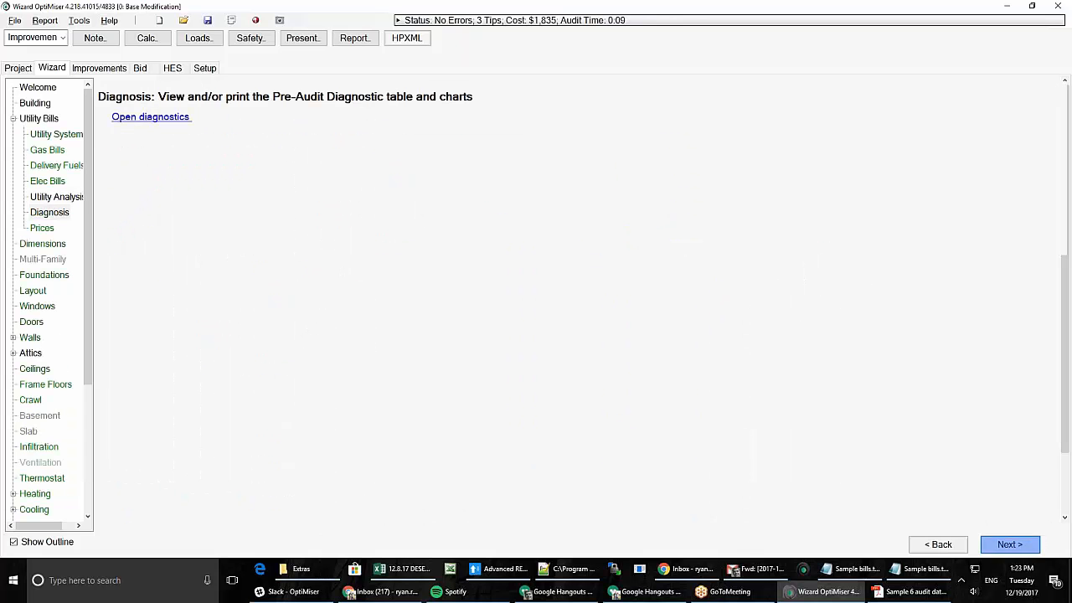
- Go back two pages from Diagnosis to the Utility Bills page with the gas and electric bills
left_click(947, 544)
left_click(942, 546)
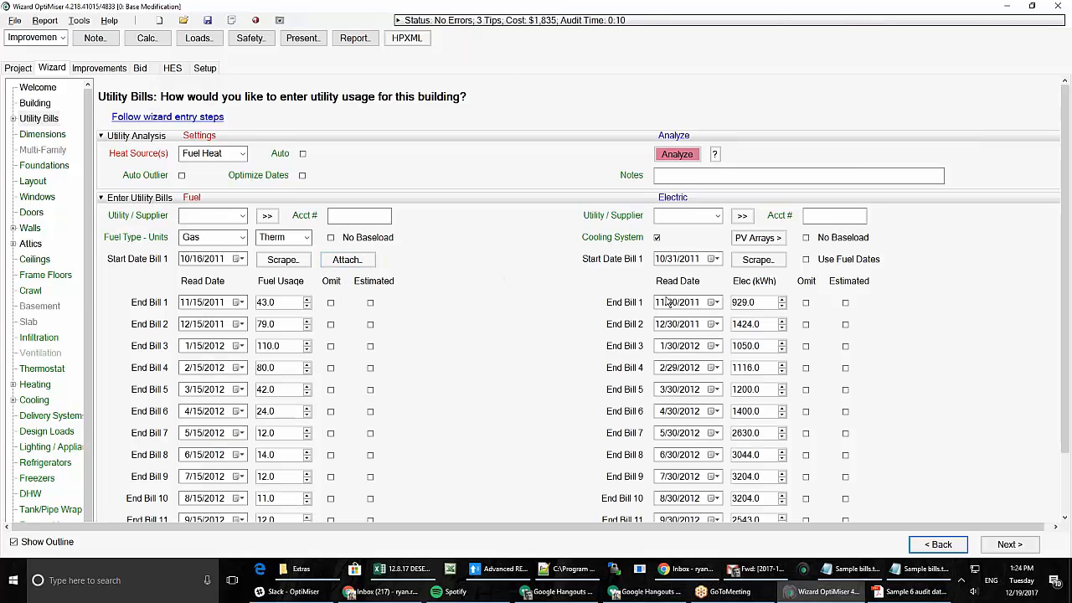
- Advance to the Utility Analysis summary confirming both bills qualify for BPI-2400 advanced calibration
left_click(1010, 545)
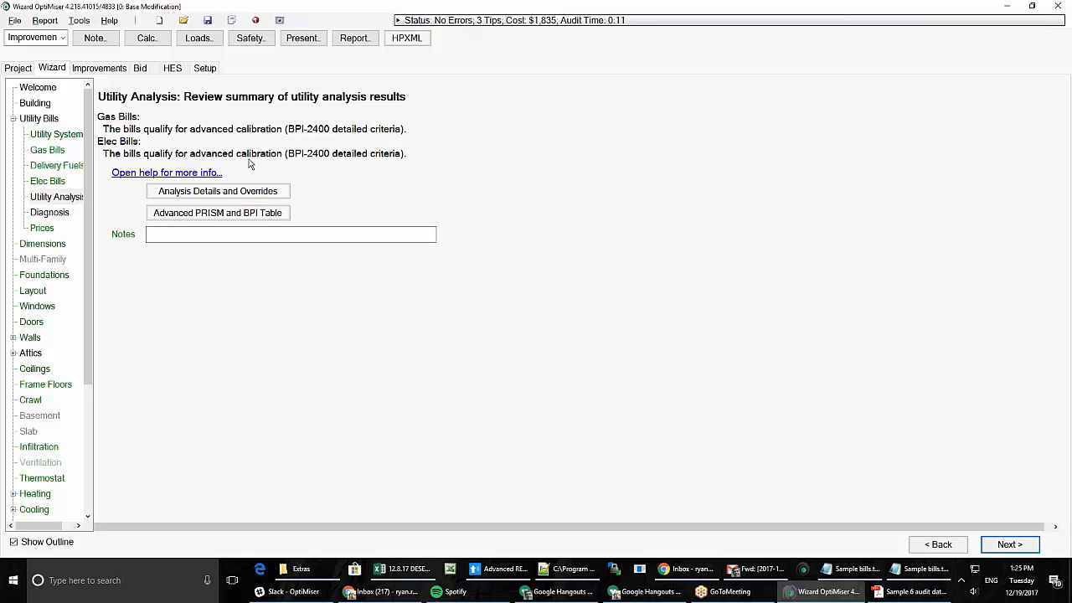
- Review the pre-audit diagnostics popup on Diagnosis, then go to Prices ($1.00/therm, $0.12/kWh)
left_click(48, 216)
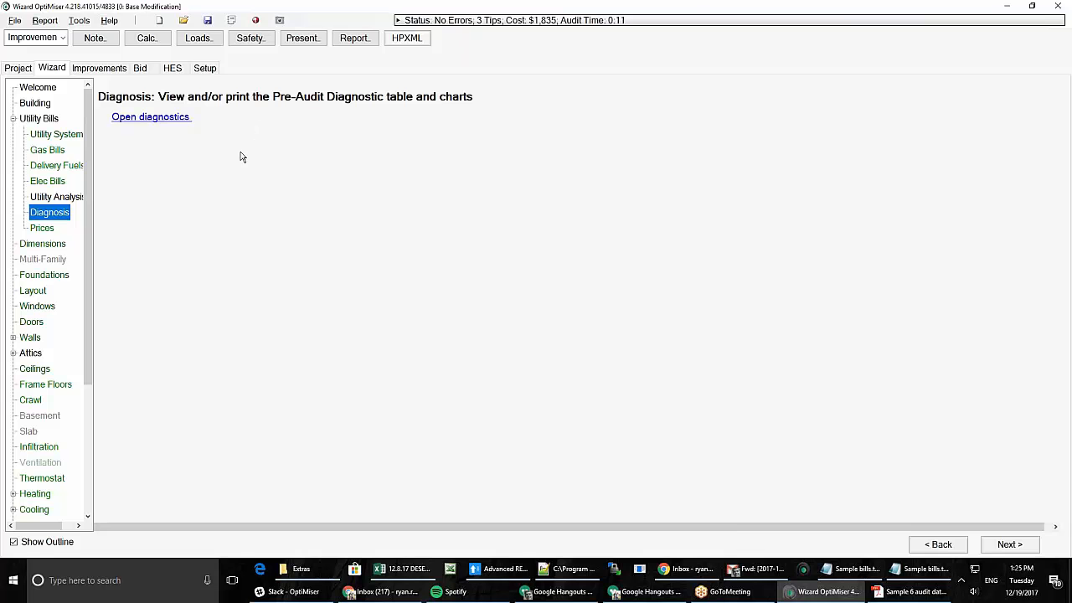
left_click(161, 119)
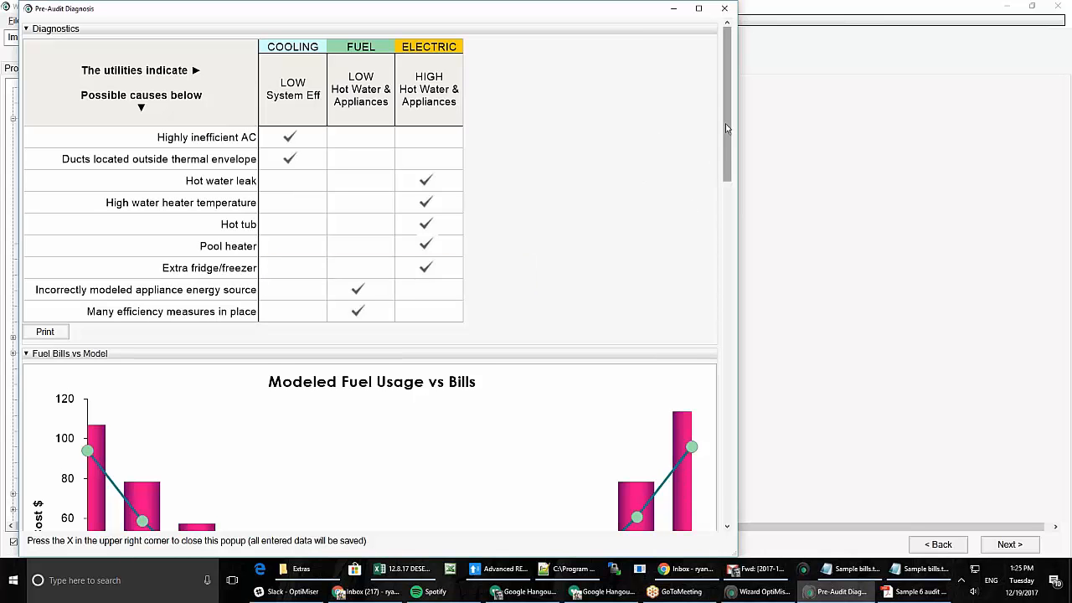
mouse_move(726, 124)
left_mouse_down()
mouse_move(724, 443)
mouse_move(724, 197)
mouse_move(709, 112)
left_mouse_up()
left_click(724, 8)
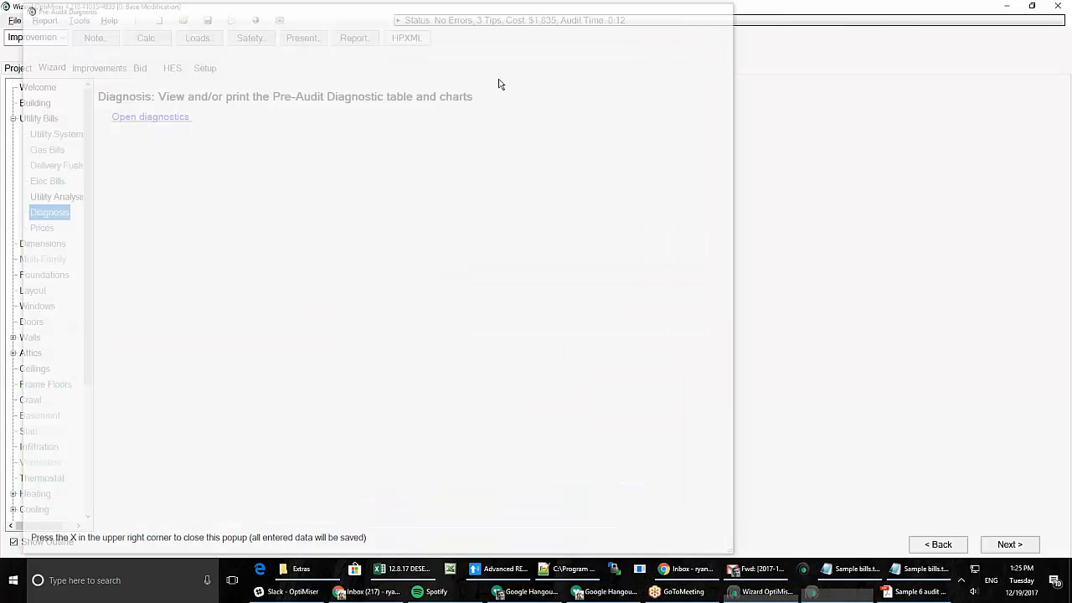
left_click(44, 234)
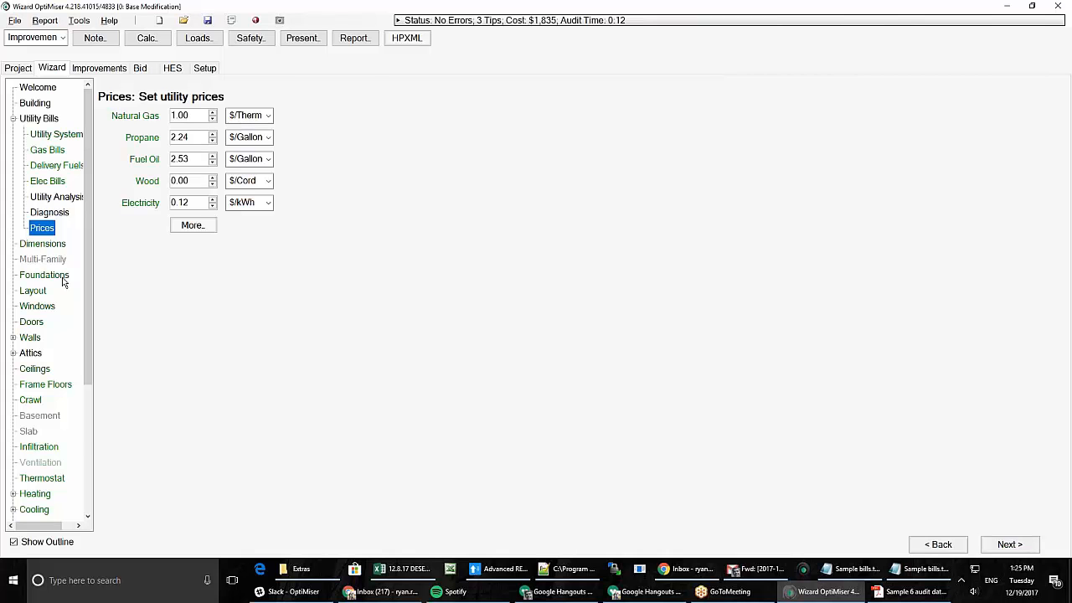
- On Dimensions, uncheck Includes Basement and set Length to 35 ft, giving a 33.4 ft width
left_click(46, 243)
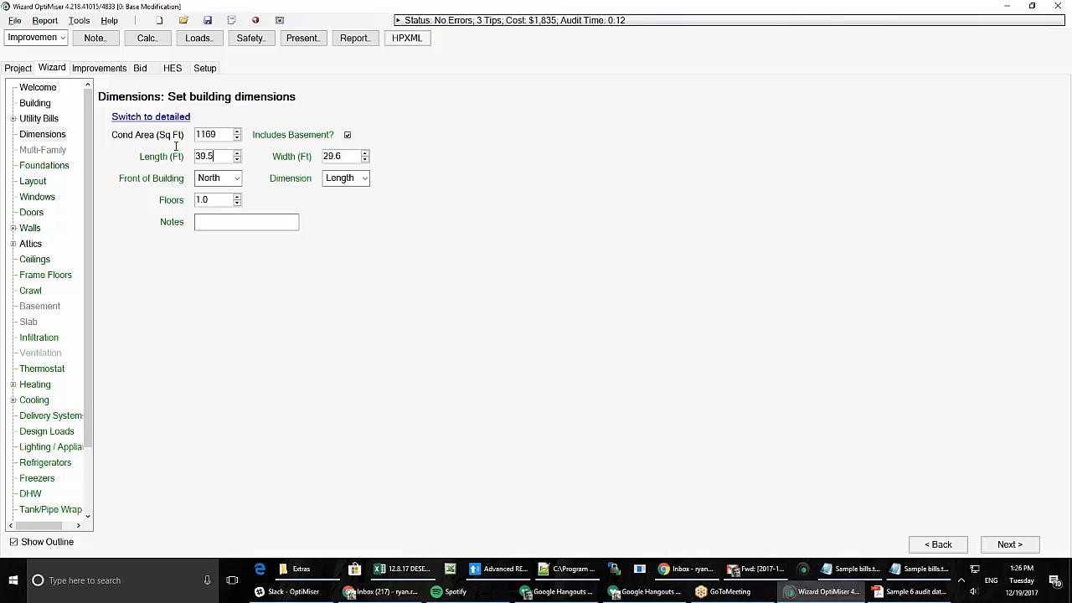
left_click(347, 135)
left_click_drag(216, 157, 160, 149)
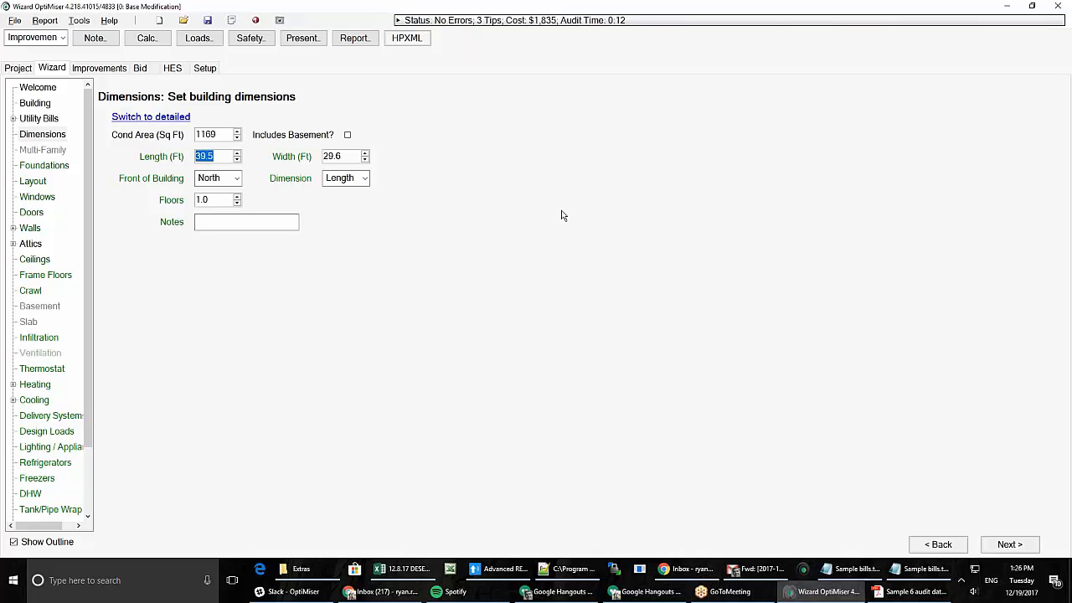
type("35")
key("Tab")
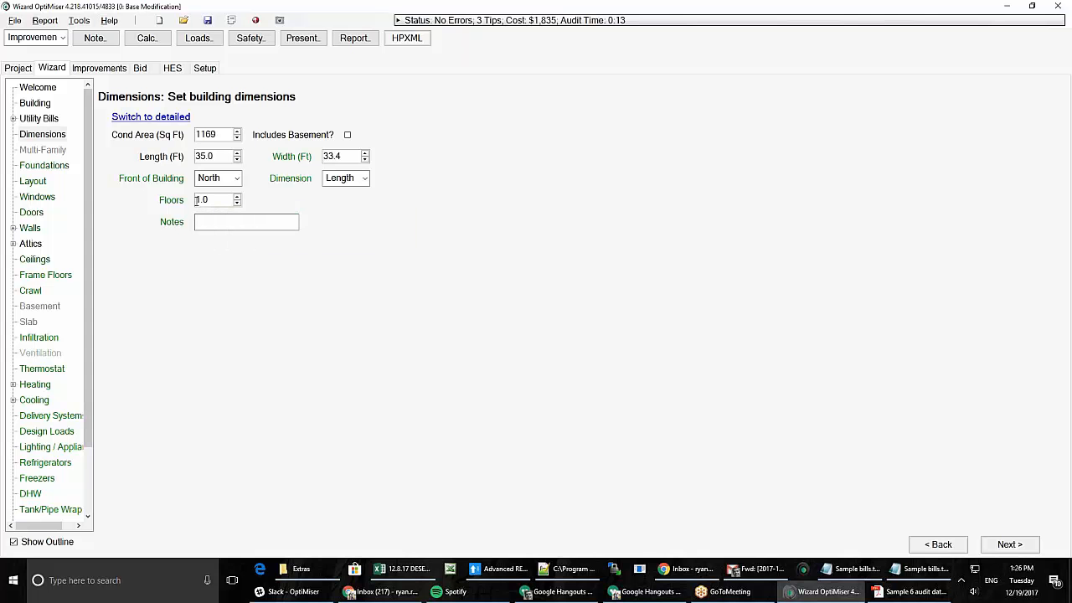
mouse_move(220, 201)
- On Foundations, try 200 then reset Frame Floor Area to 0, and enter 1169 sq ft slab
left_click(52, 167)
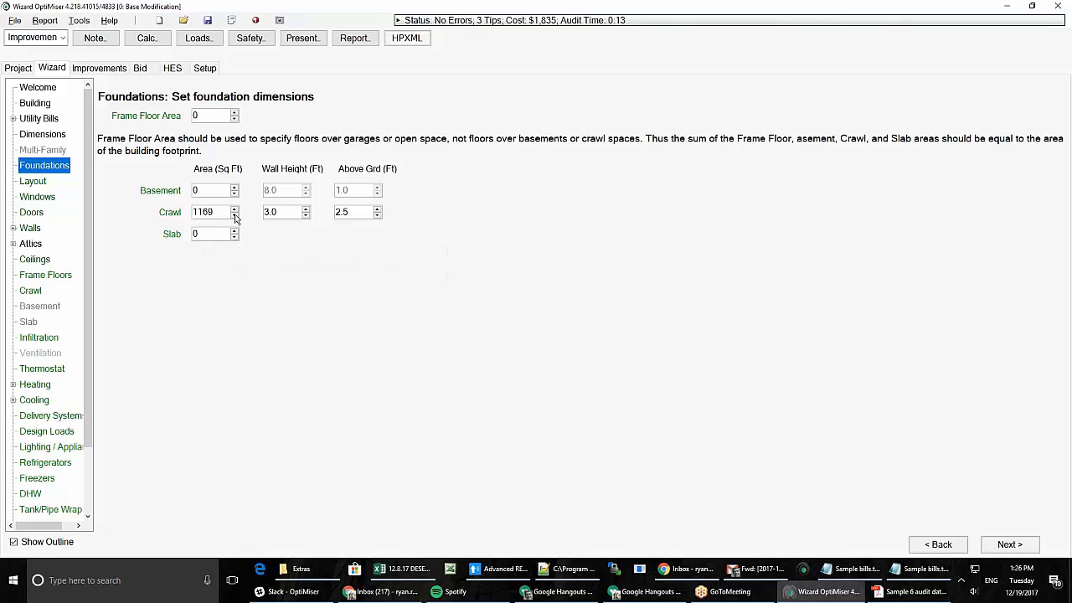
left_click(202, 115)
type("200")
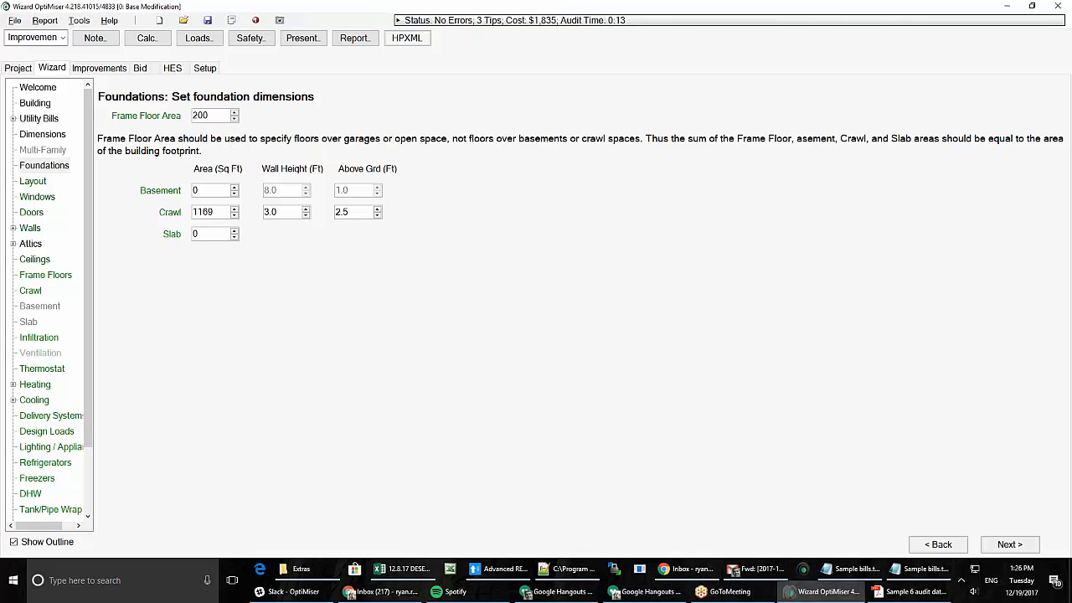
key("Tab")
double_click(200, 117)
type("0")
key("Tab")
left_click(166, 232)
type("1169")
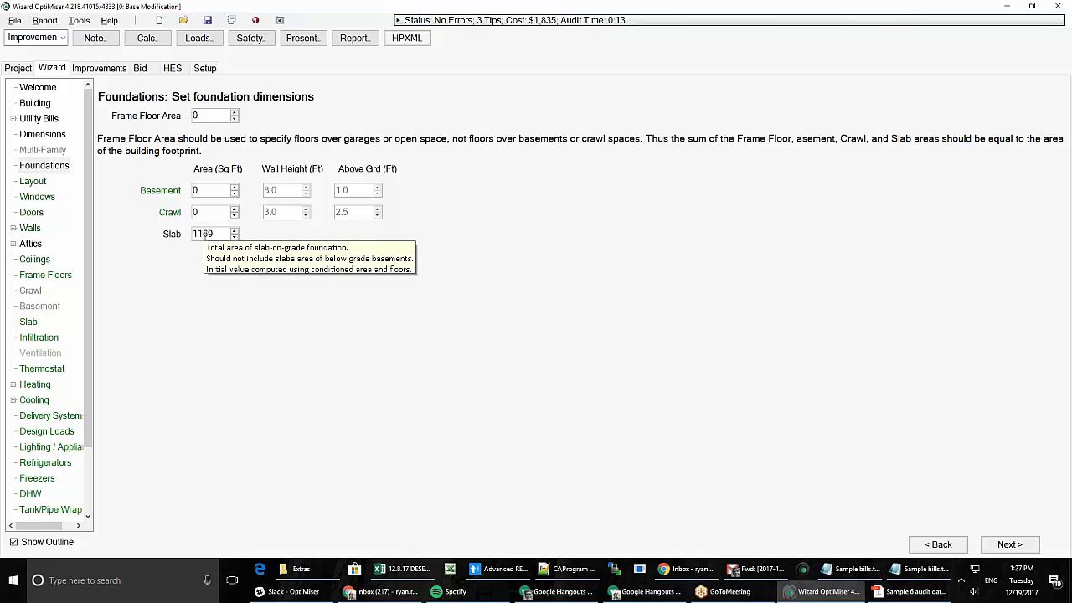
- On the Layout page, keep Floor 1's ceiling type as Unconditioned Attic (1169 sq ft, 8.0 ft)
left_click(33, 181)
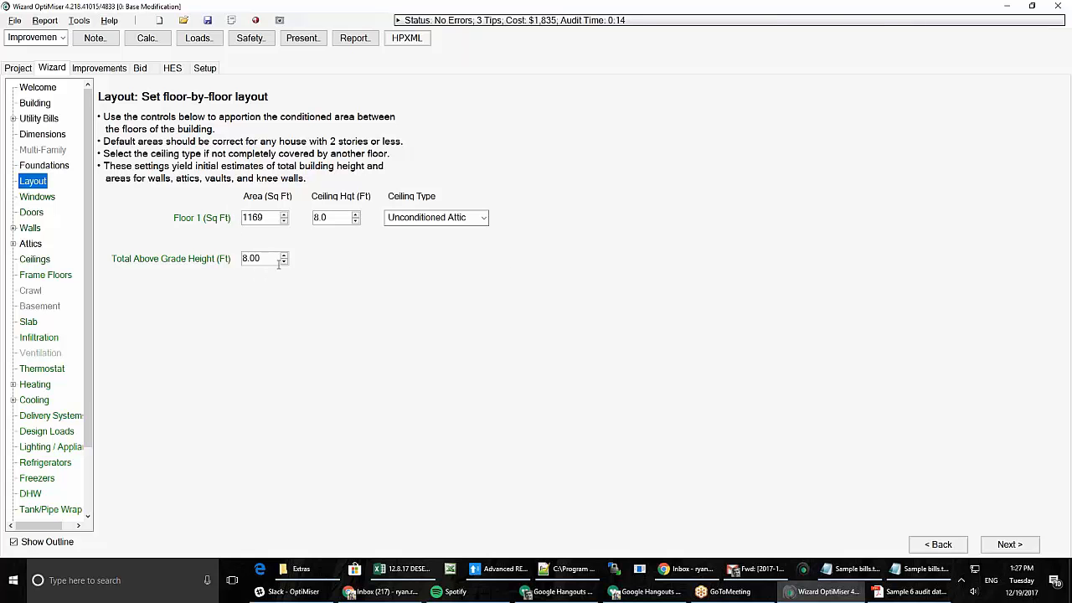
mouse_move(279, 265)
left_click(471, 219)
left_click(480, 182)
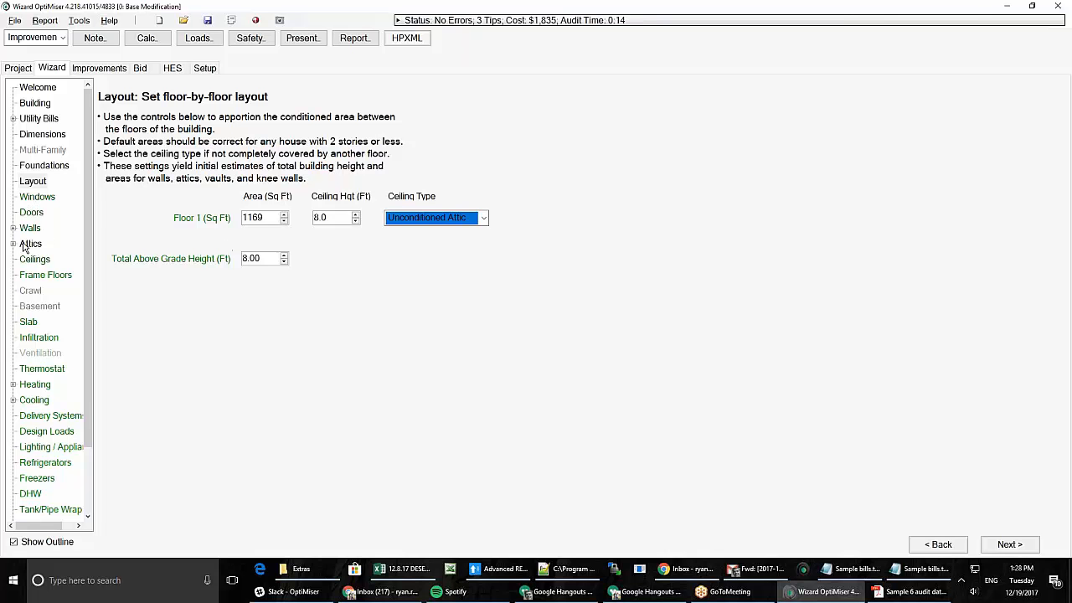
- On the Windows page, keep window % Area based on Floor for the single-pane aluminum windows
left_click(30, 198)
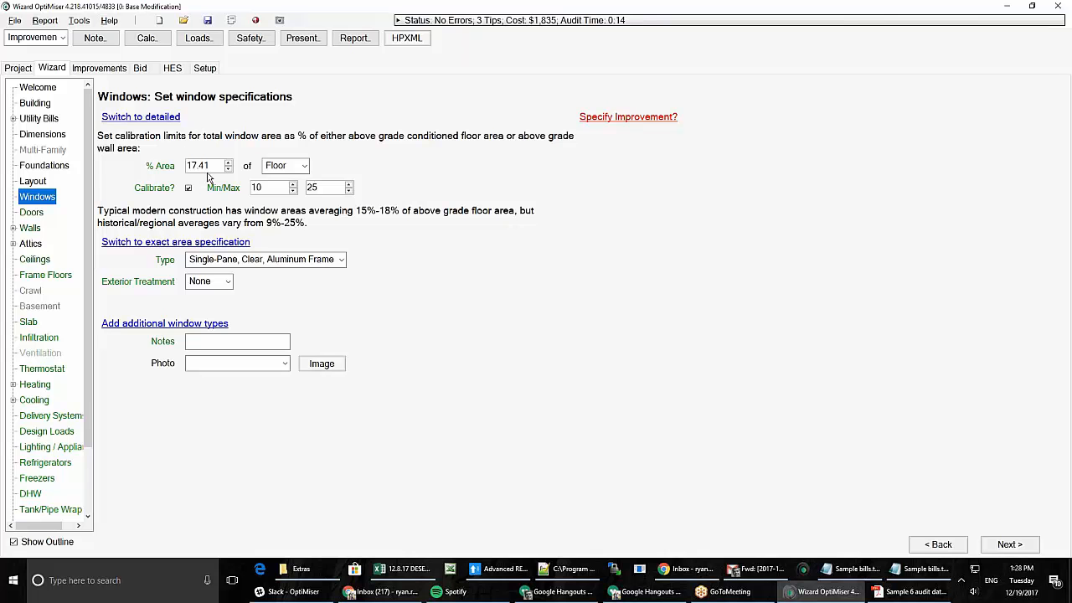
left_click(281, 166)
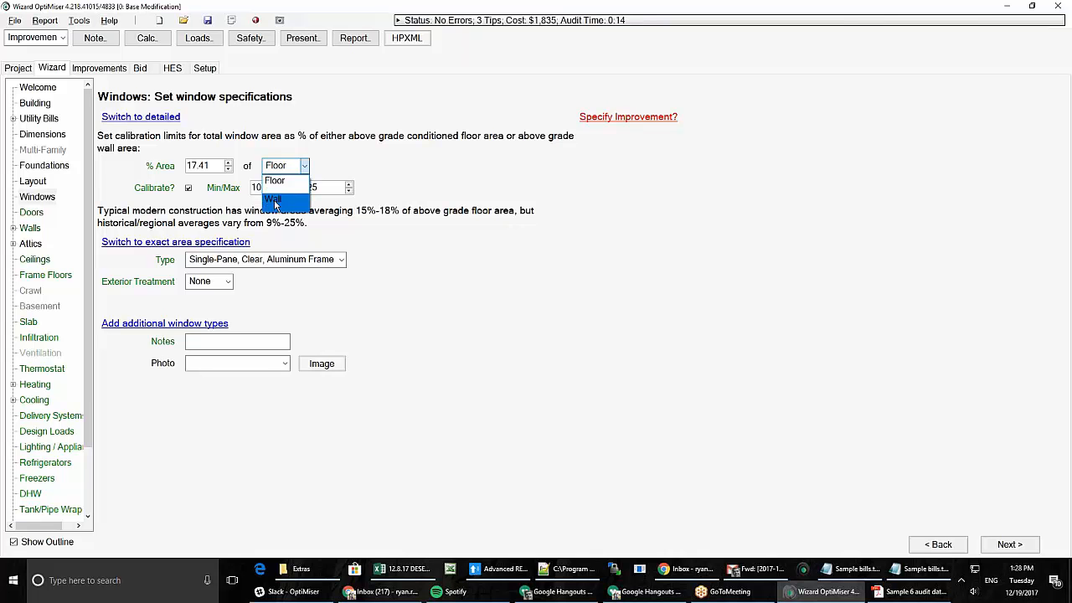
left_click(275, 180)
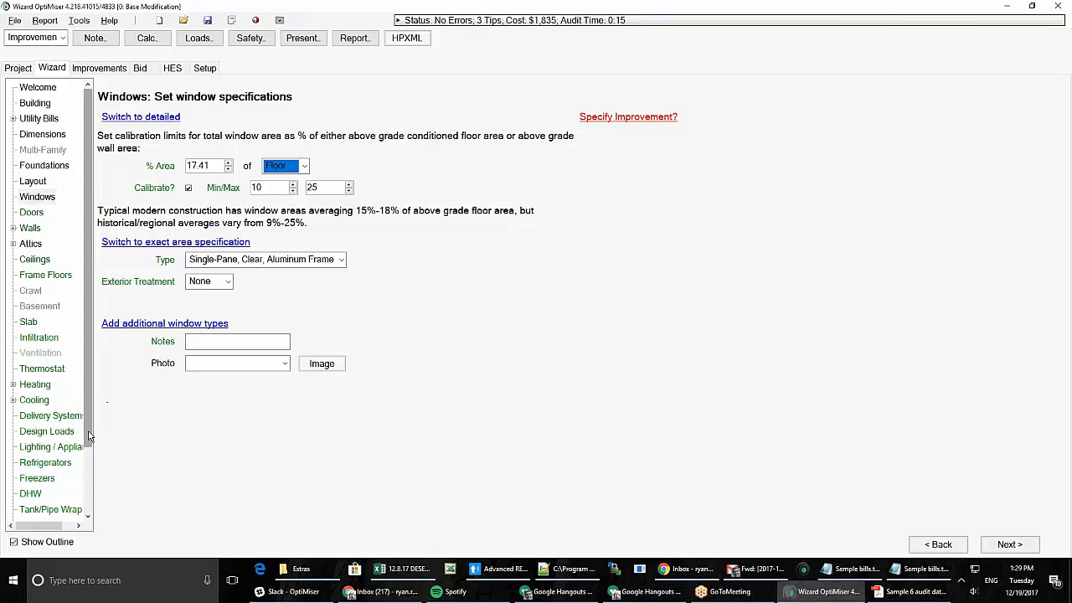
left_click_drag(90, 436, 89, 484)
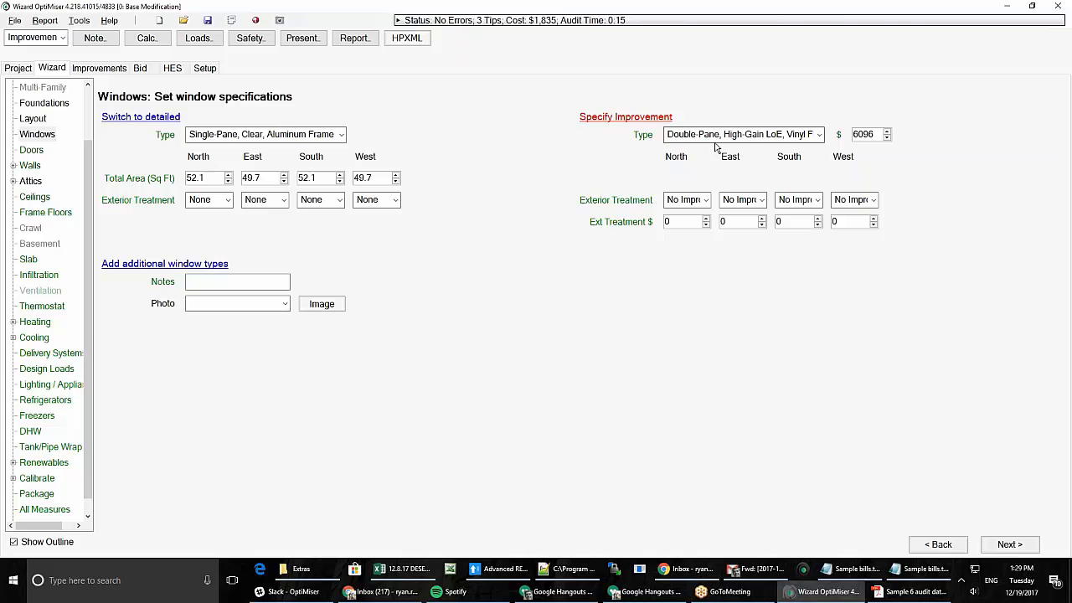
left_click(687, 200)
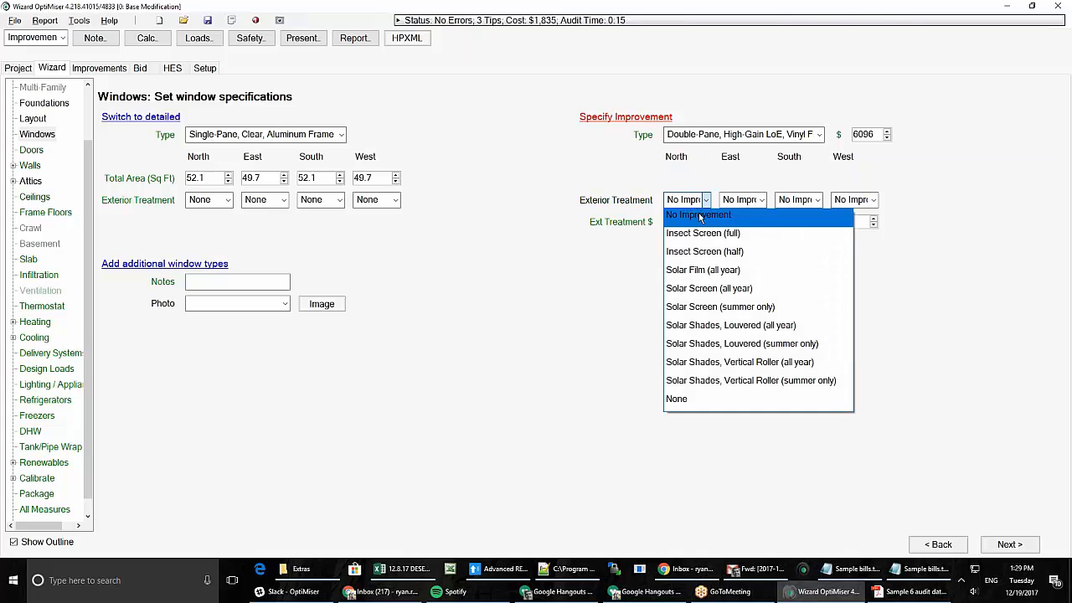
left_click(725, 306)
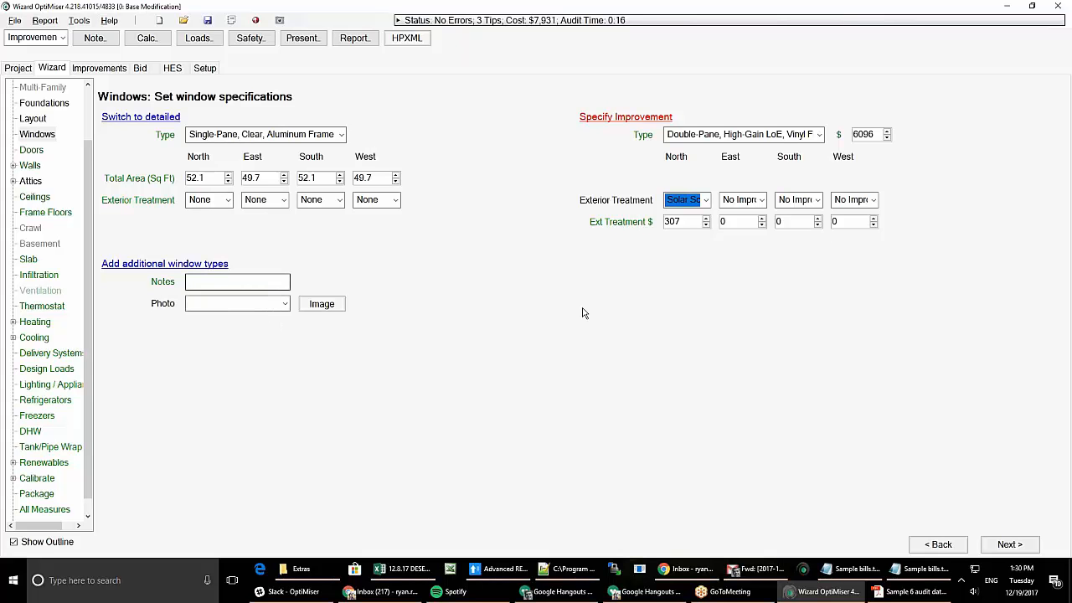
left_click(643, 119)
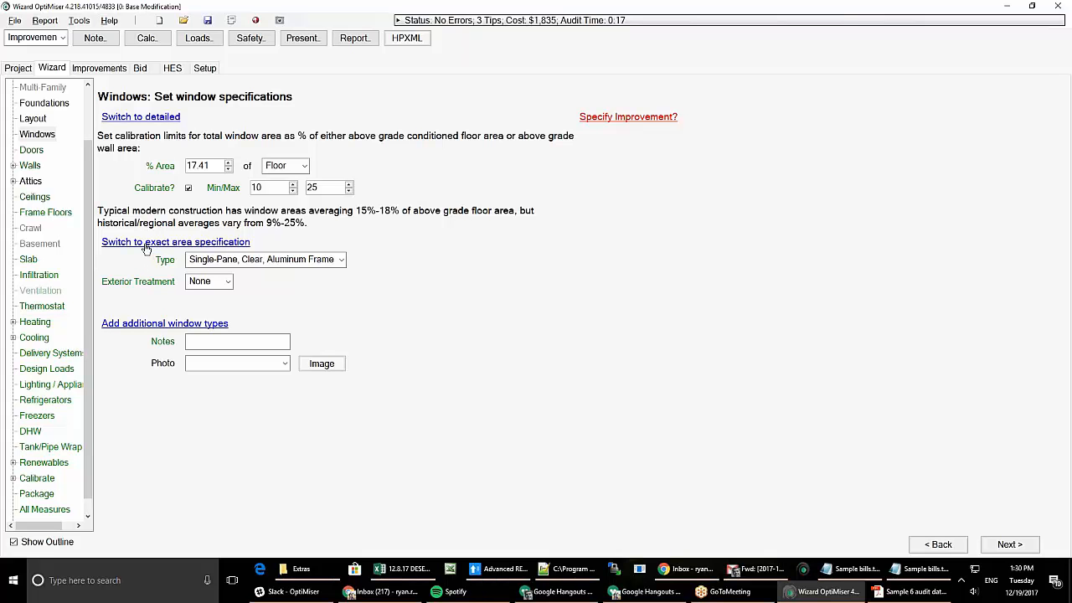
- Add then remove an additional window type, closing the Skylights/Extra popup, and move to Doors
left_click(146, 325)
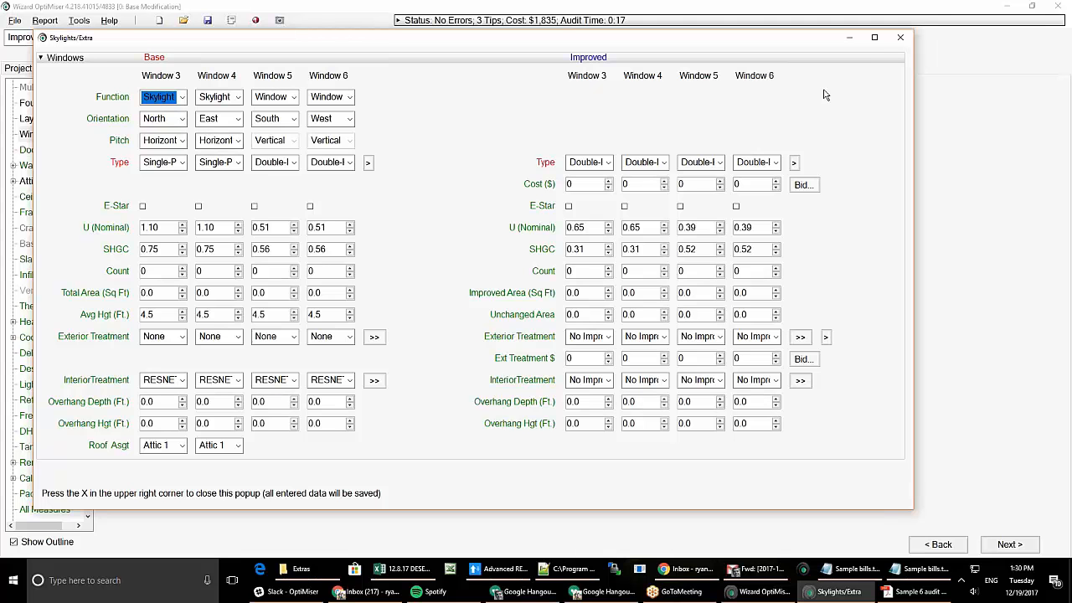
left_click(900, 36)
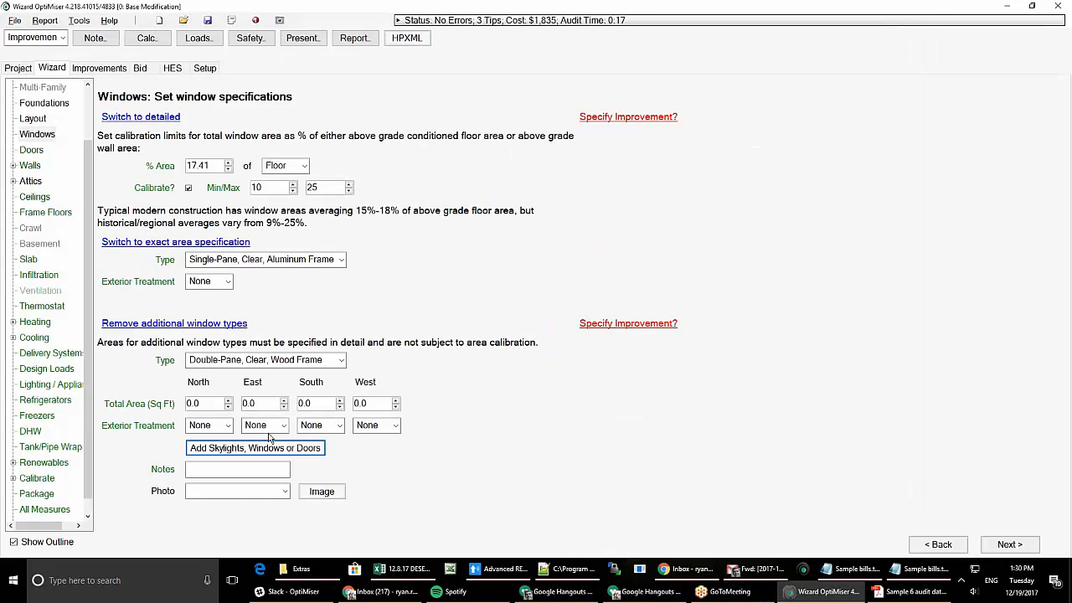
left_click(168, 324)
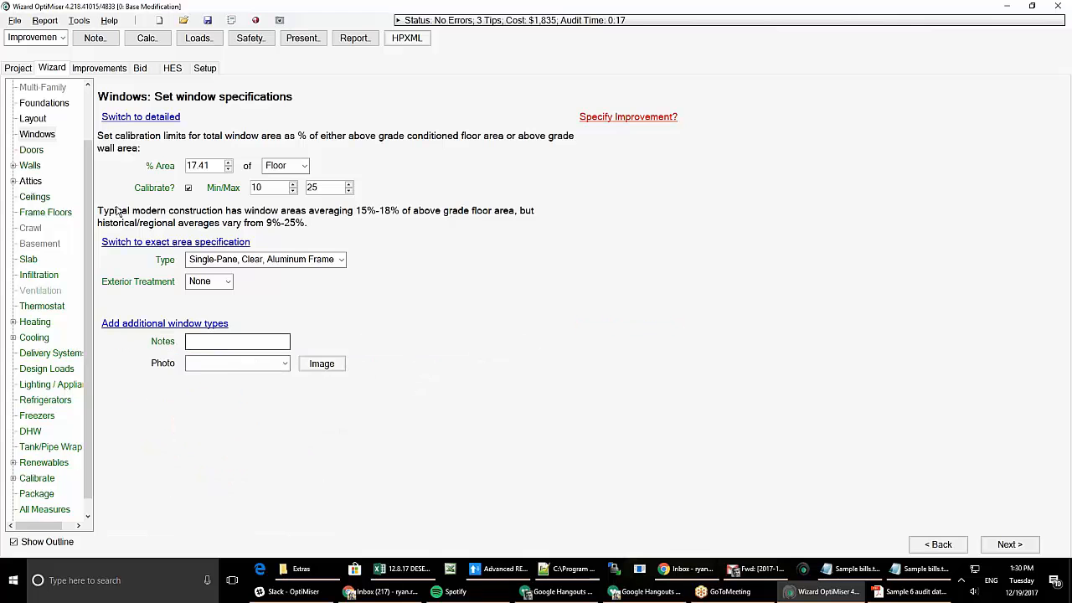
left_click(32, 151)
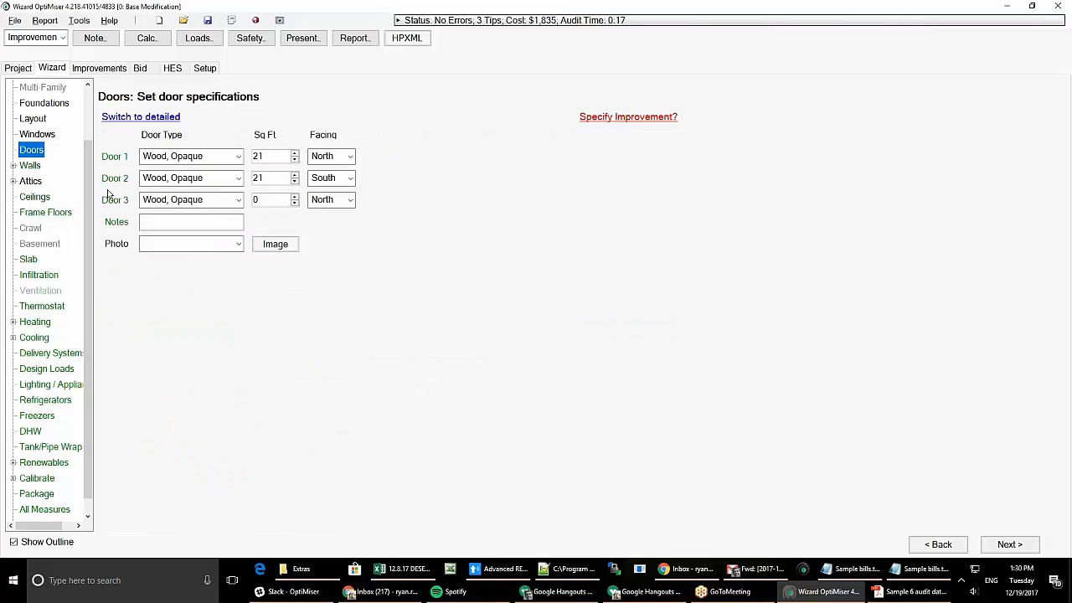
- On the Walls page, specify wall insulation in detail as dense blown cellulose, 3.5 in deep
left_click(30, 166)
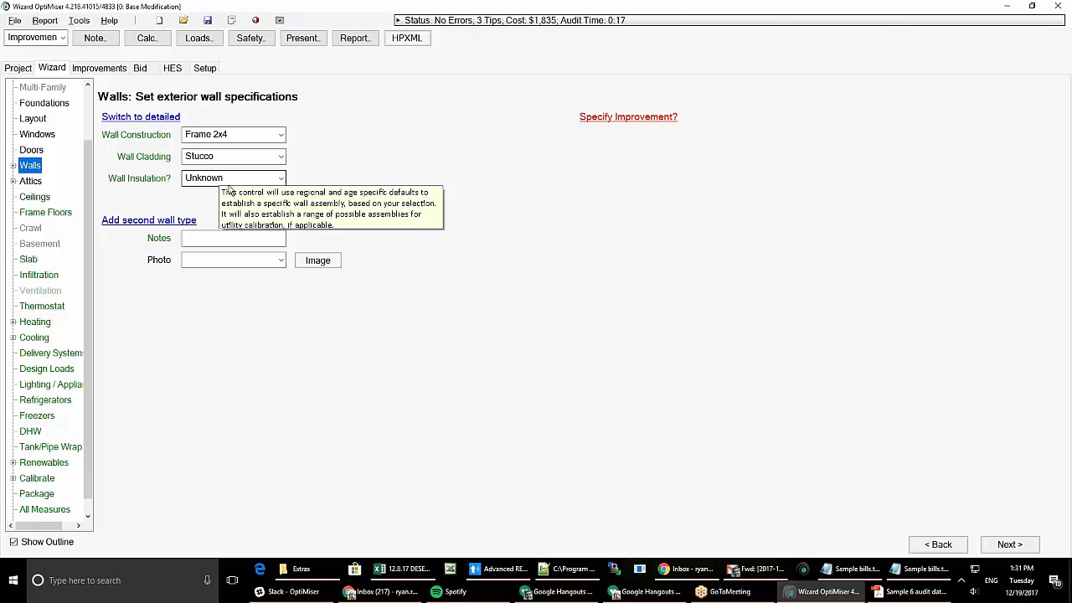
left_click(232, 183)
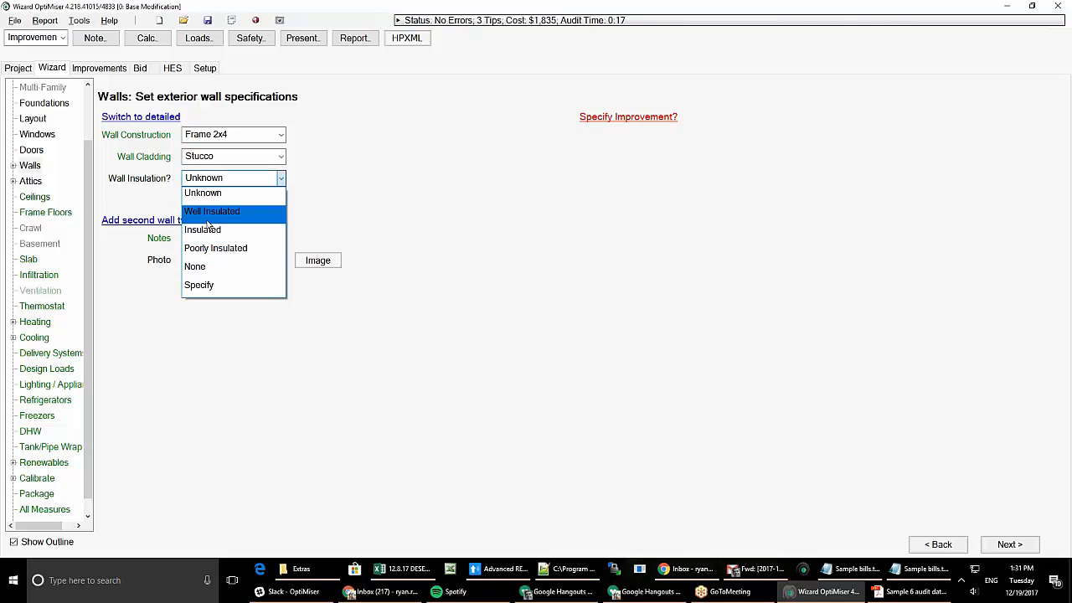
left_click(206, 285)
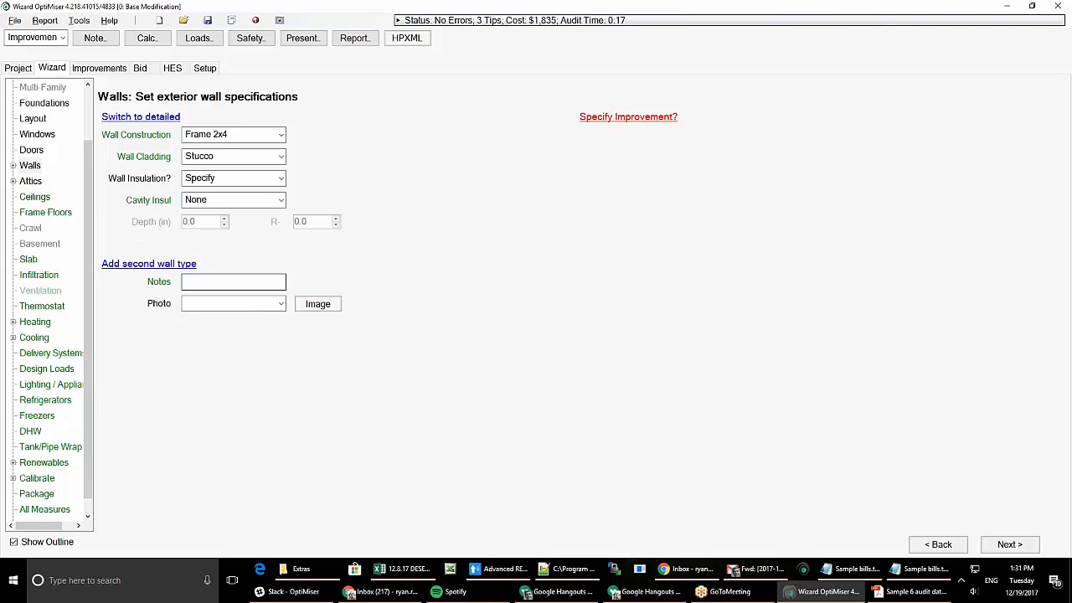
left_click(226, 201)
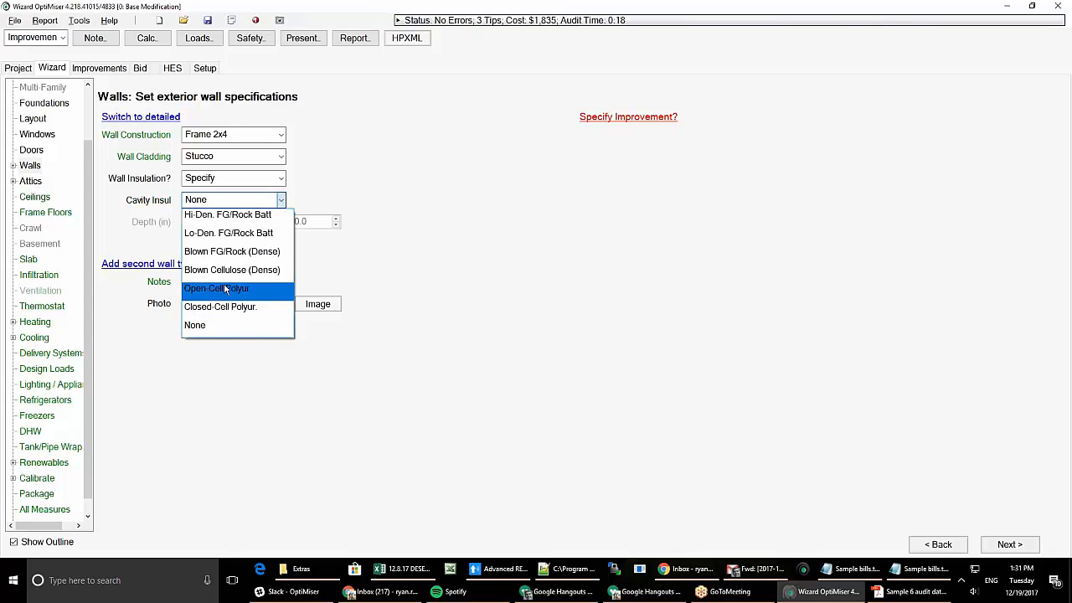
left_click(224, 270)
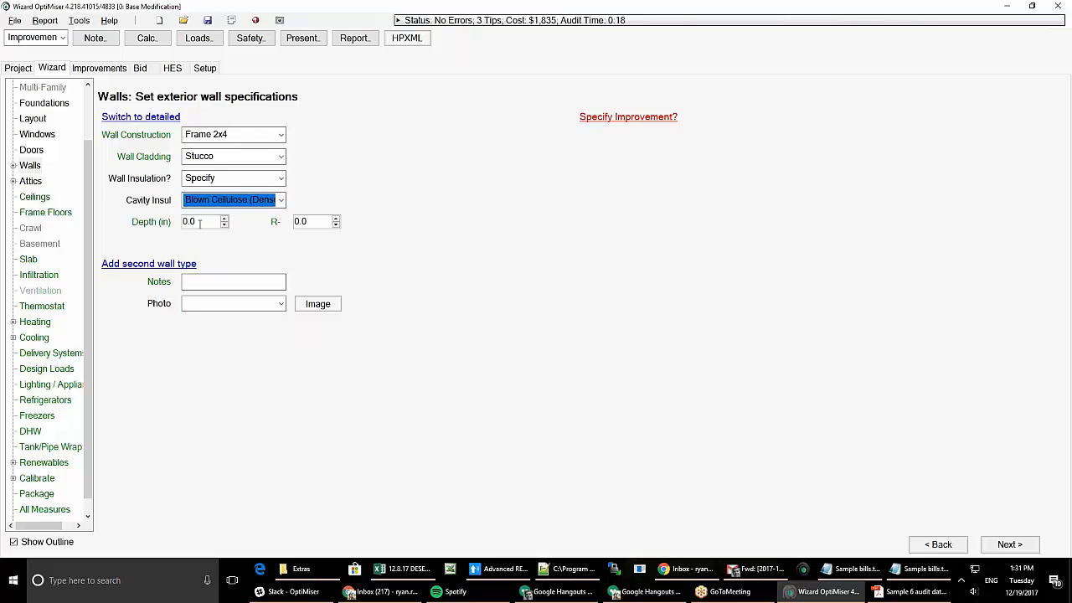
key("Tab")
type("3.5")
key("Tab")
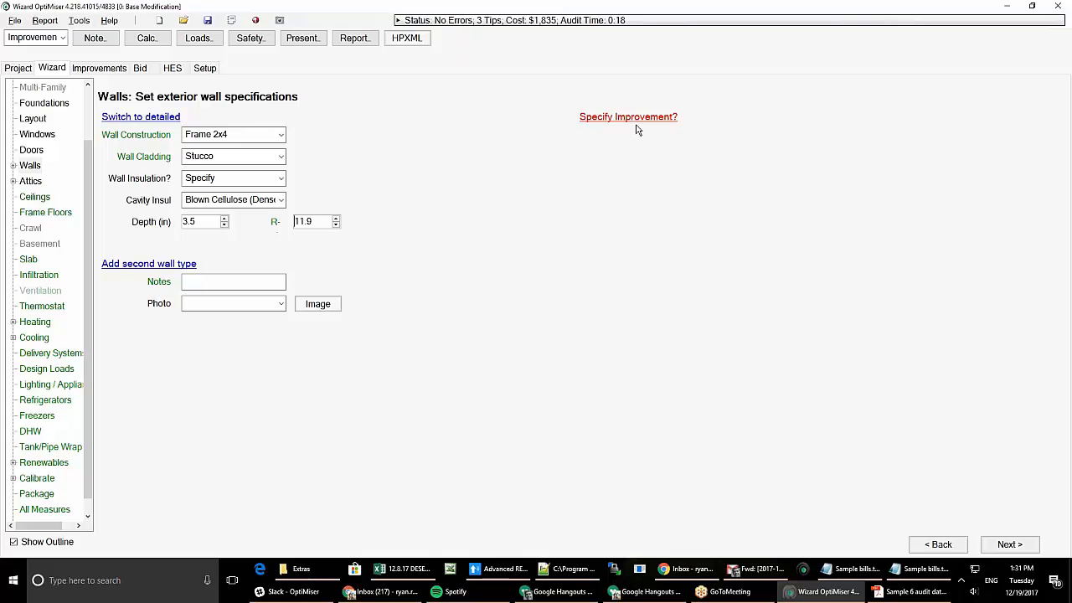
- Set wall insulation back to Unknown and move to the Attics page
left_click(215, 179)
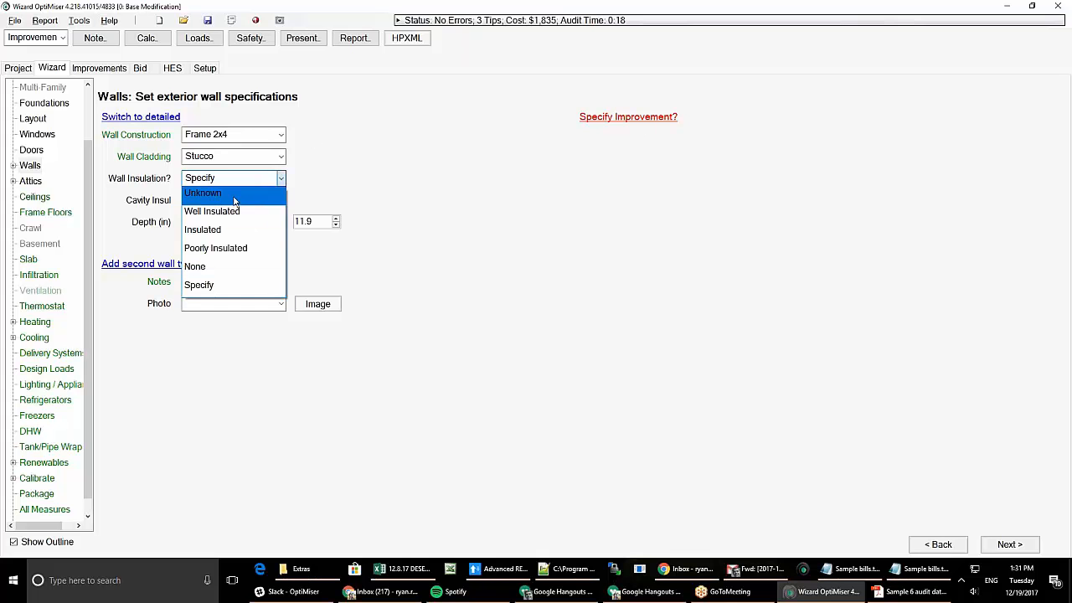
left_click(209, 196)
left_click(30, 181)
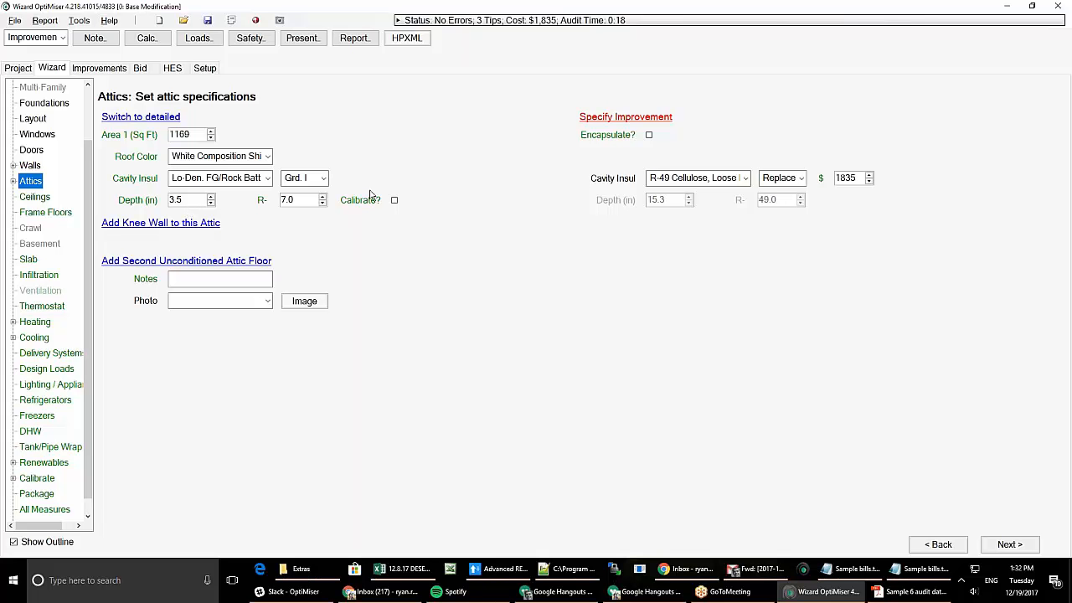
- Calibrate attic insulation depth between 3 and 5 in, keeping R-49 cellulose as the improvement
left_click(395, 202)
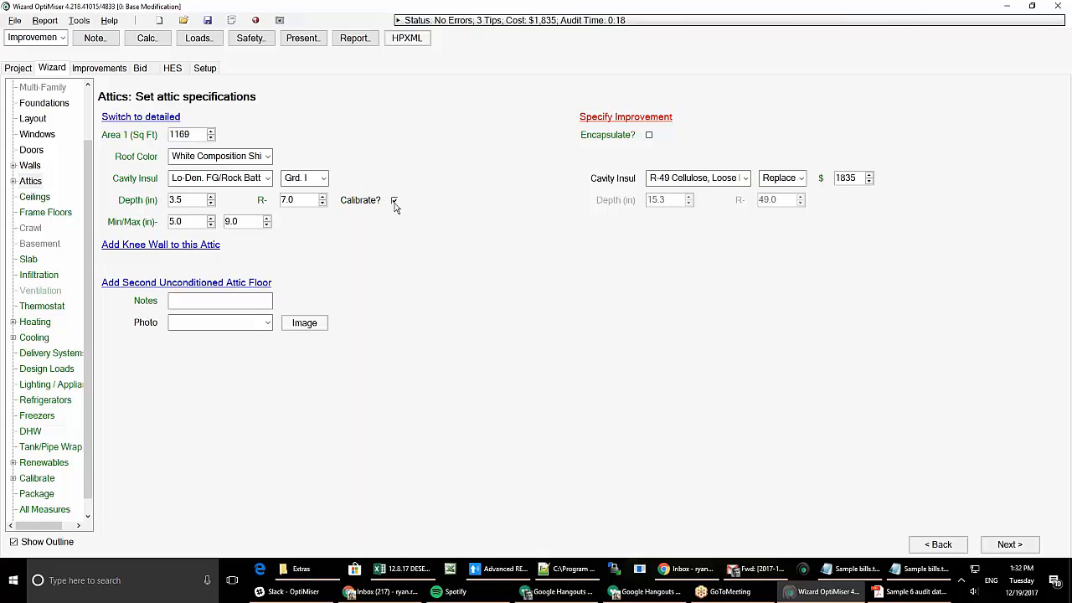
double_click(191, 222)
type("3")
key("Tab")
type("5")
key("Tab")
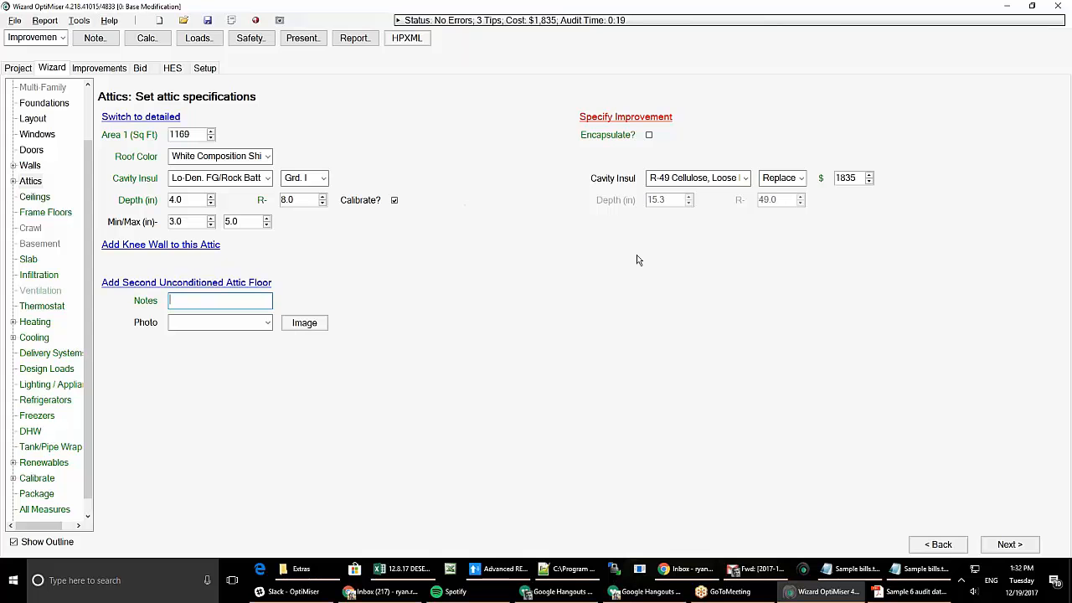
left_click(745, 179)
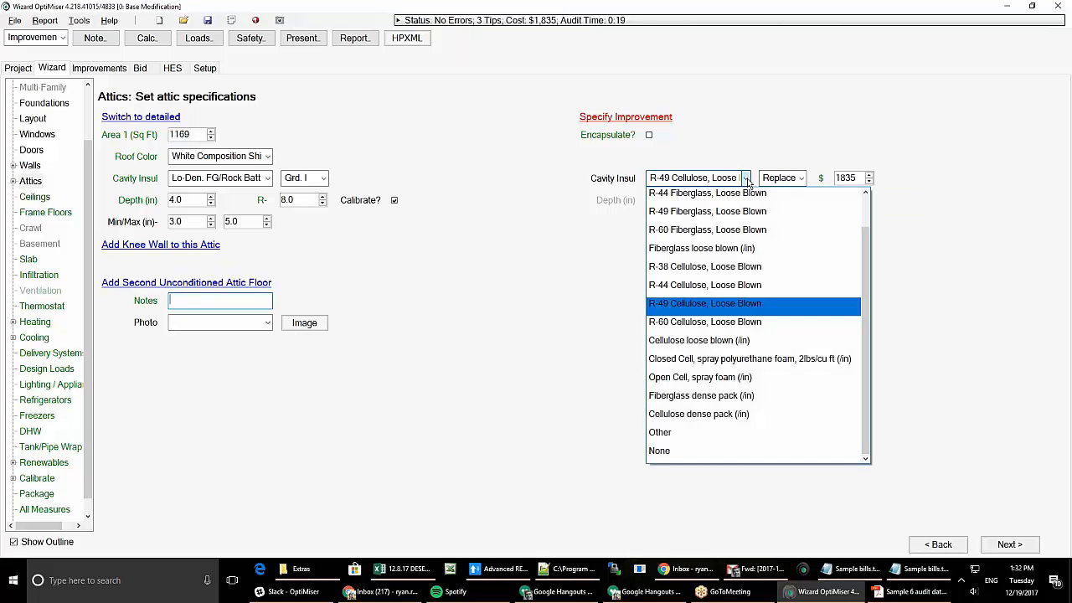
left_click(719, 175)
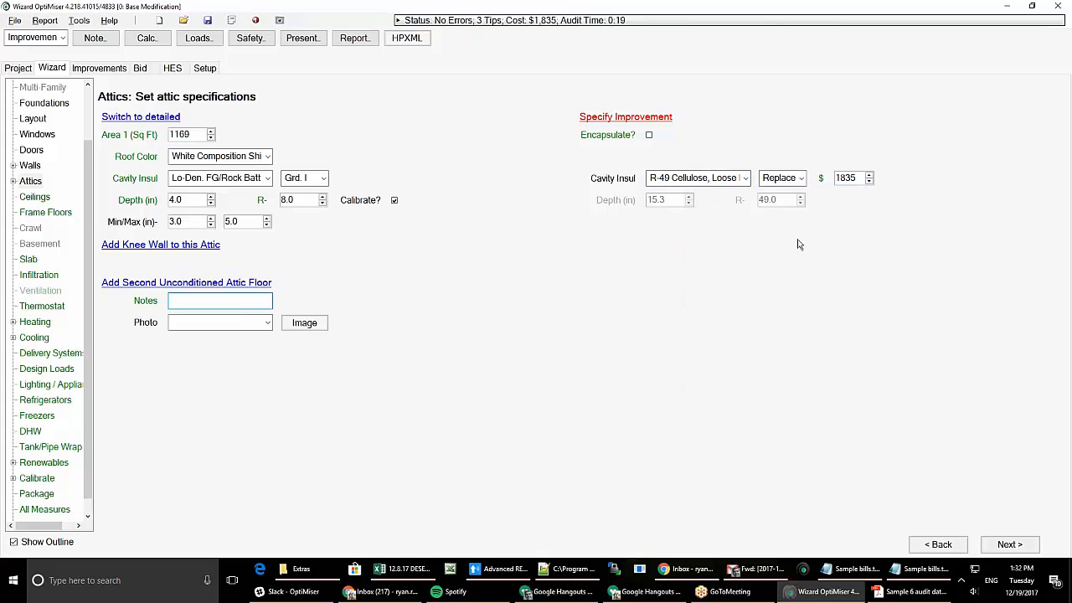
- Add the R-49 cellulose over the existing insulation and add a 200 sq ft knee wall
left_click(800, 181)
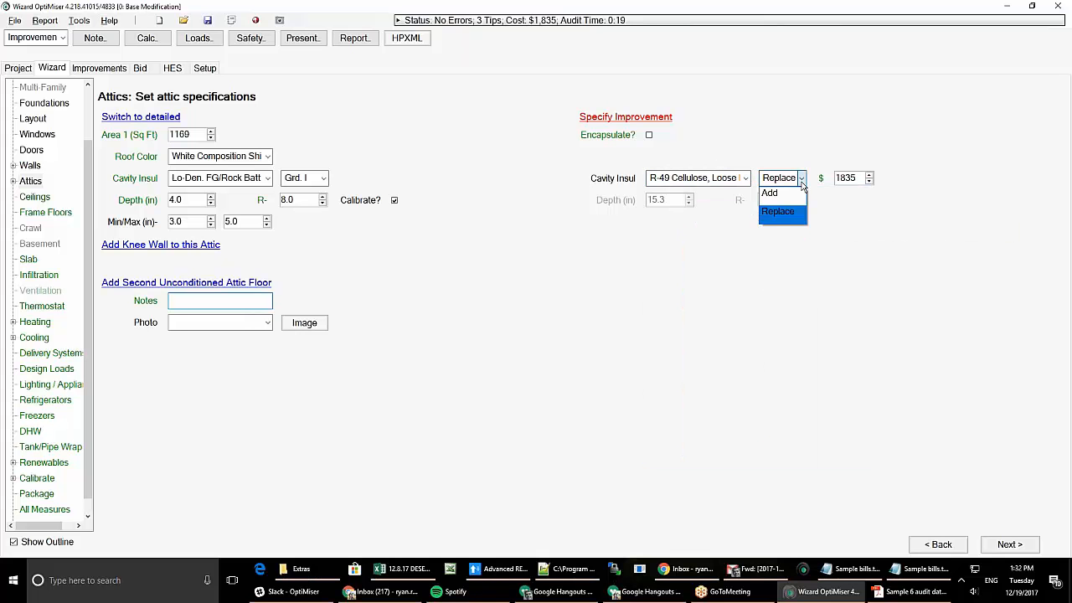
left_click(769, 194)
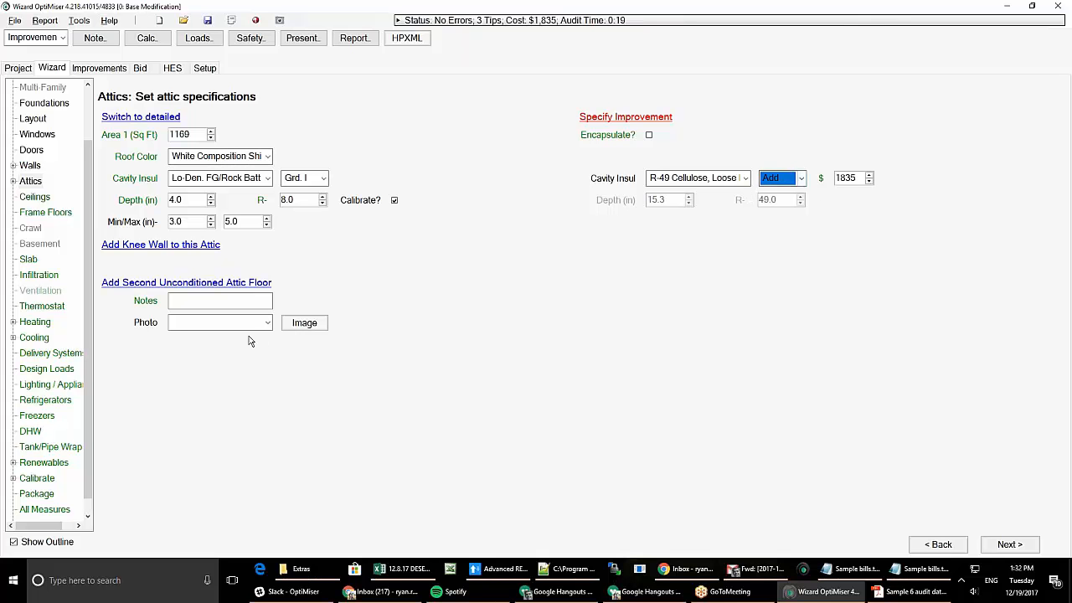
left_click(187, 245)
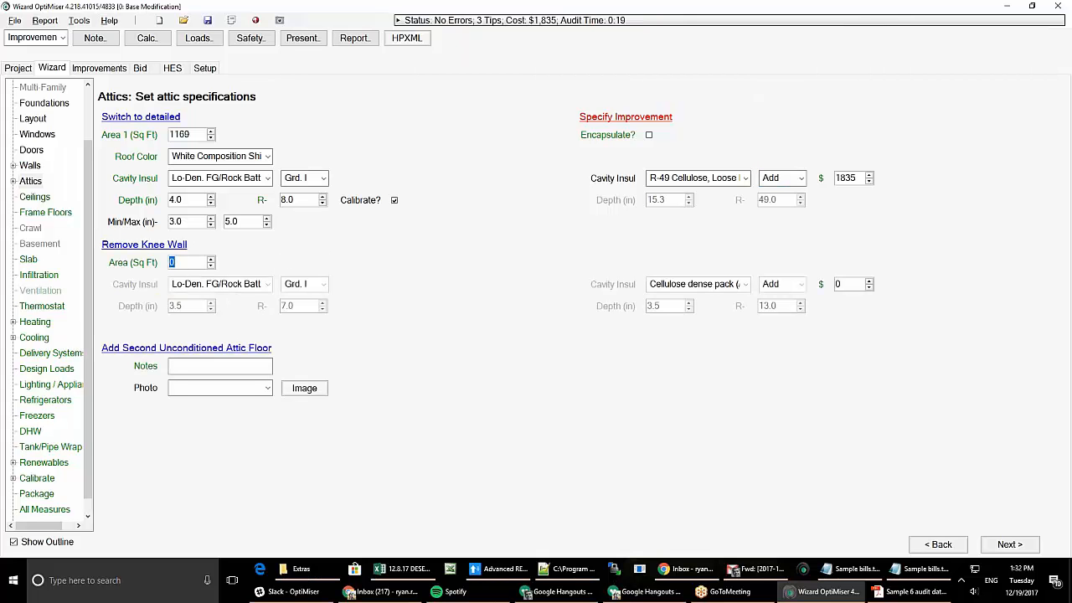
type("200")
key("Tab")
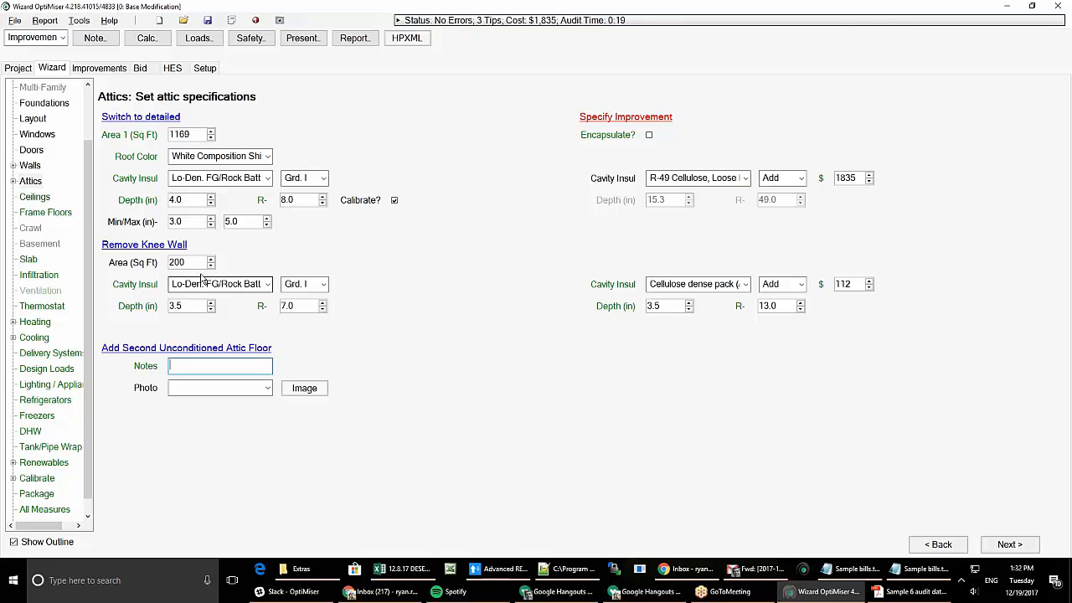
- Add and then delete a second attic floor, and show the detailed attic view
left_click(216, 349)
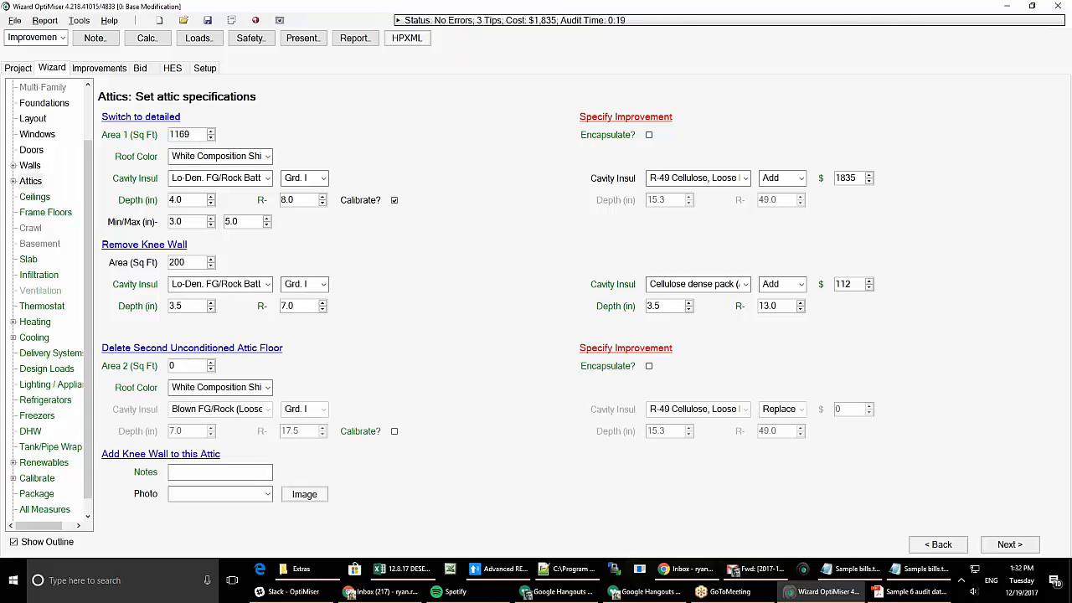
left_click(241, 350)
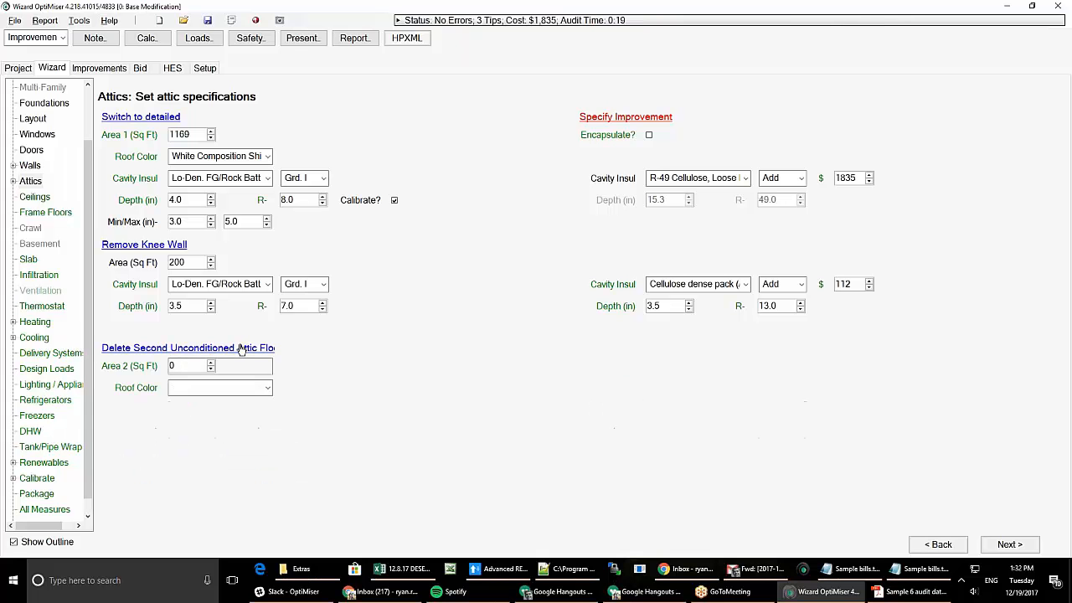
left_click(156, 119)
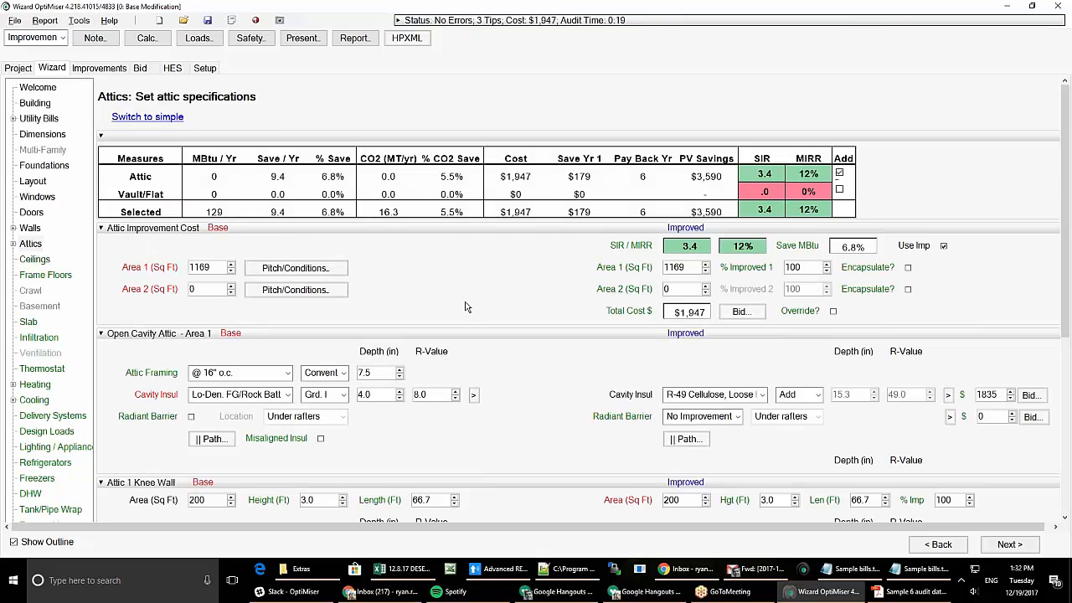
scroll(501, 378, "down", 2)
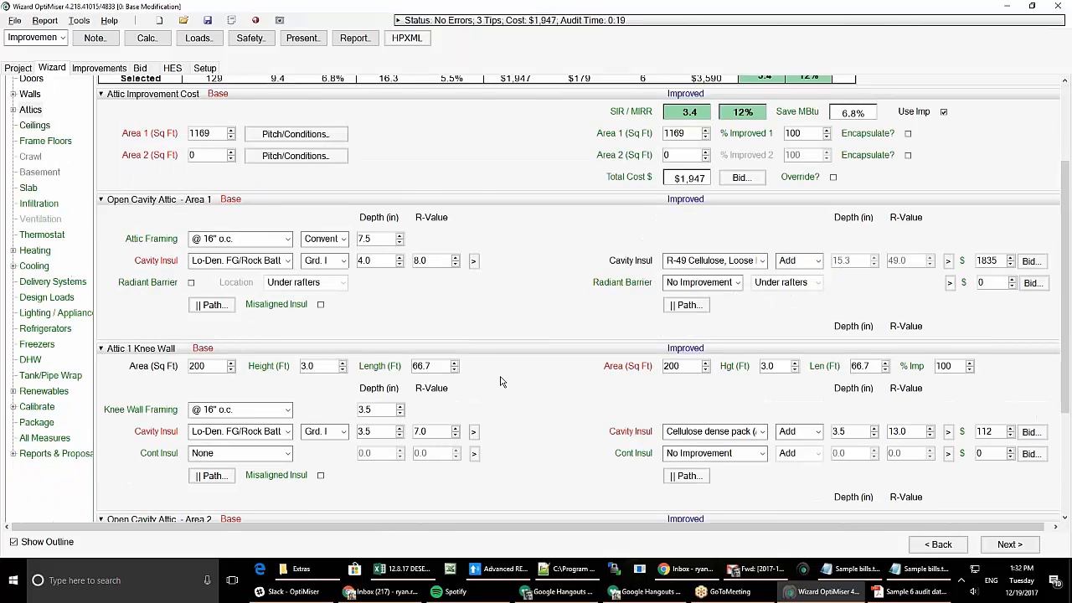
scroll(501, 382, "down", 1)
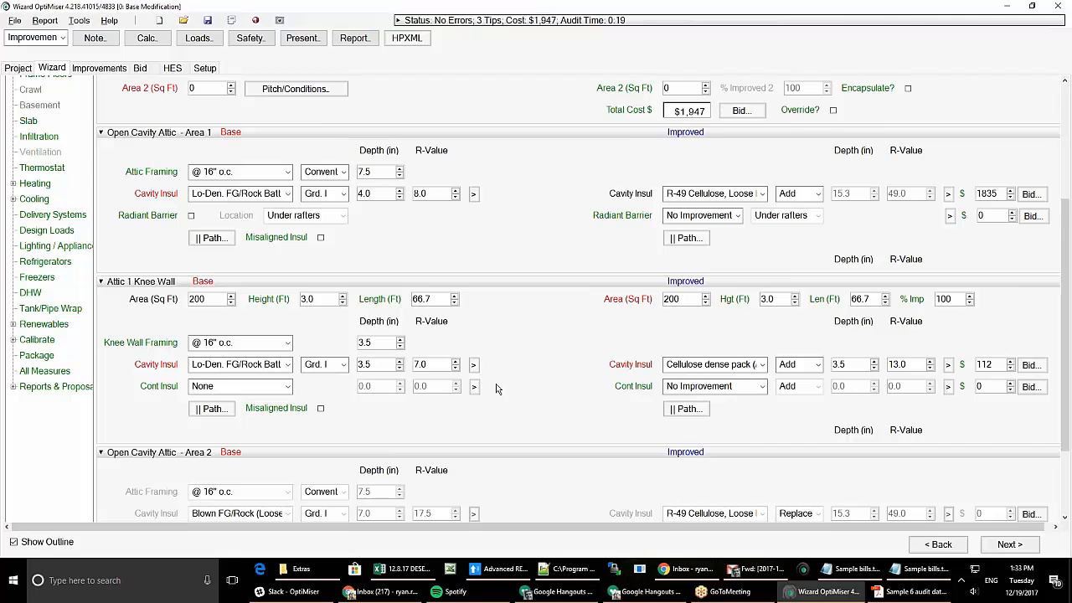
scroll(499, 386, "up", 3)
scroll(496, 389, "down", 5)
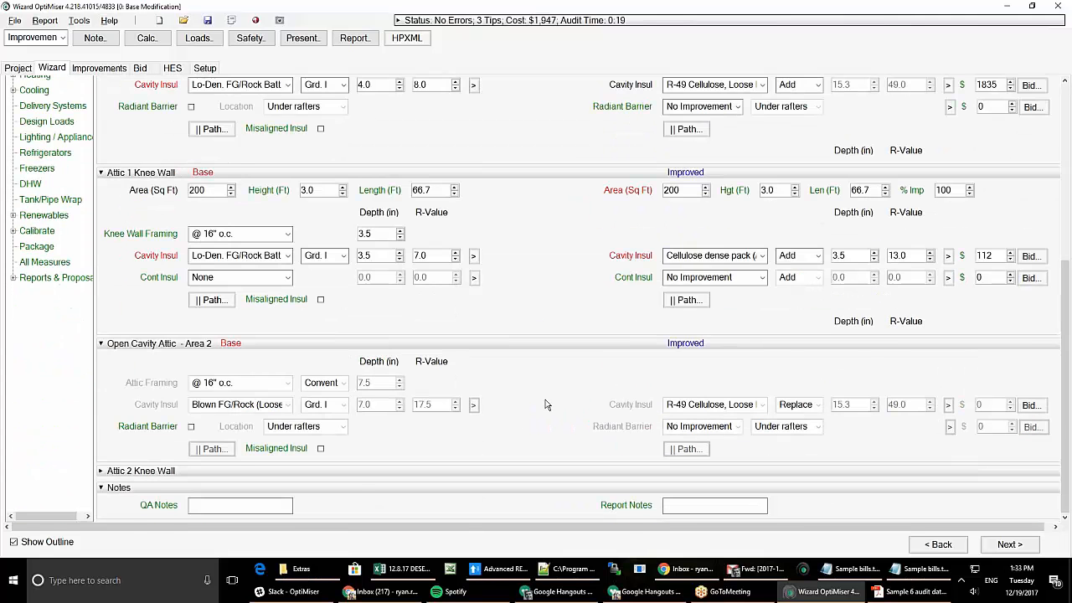
scroll(545, 405, "up", 5)
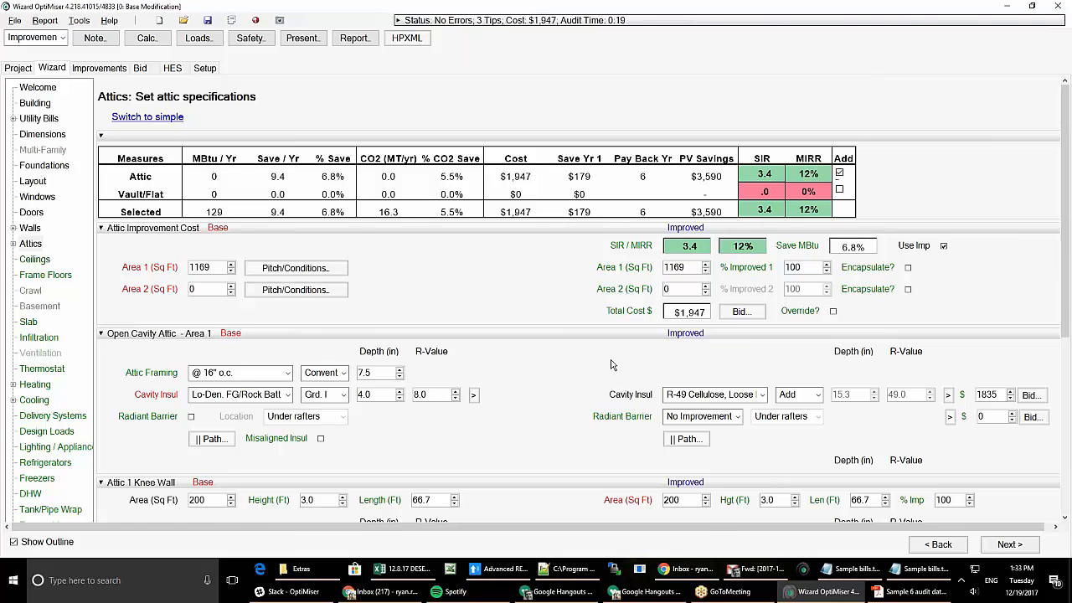
scroll(611, 365, "down", 3)
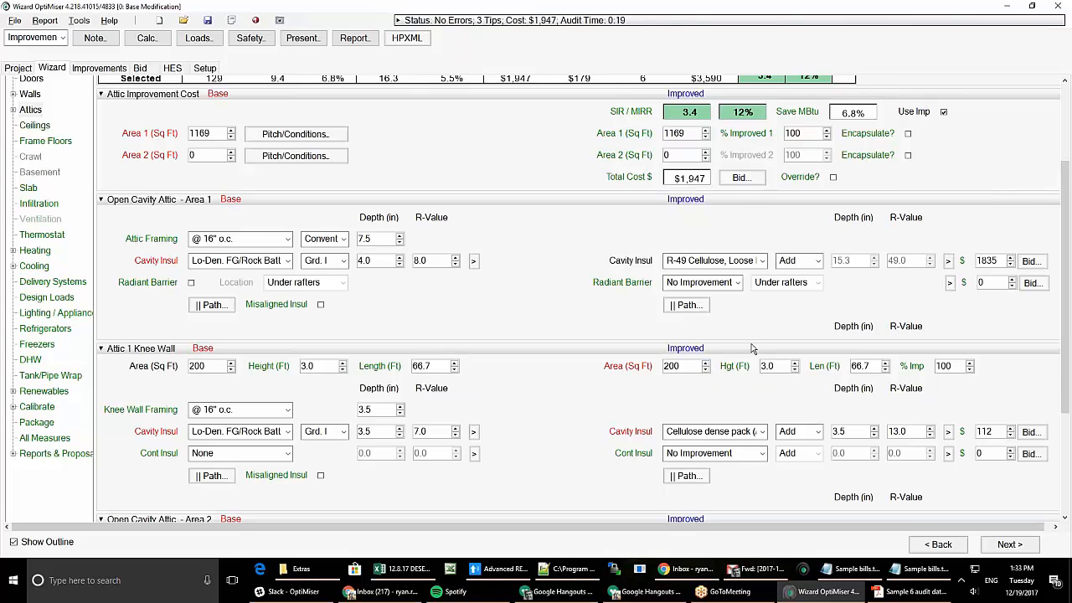
scroll(752, 347, "down", 4)
scroll(742, 323, "up", 2)
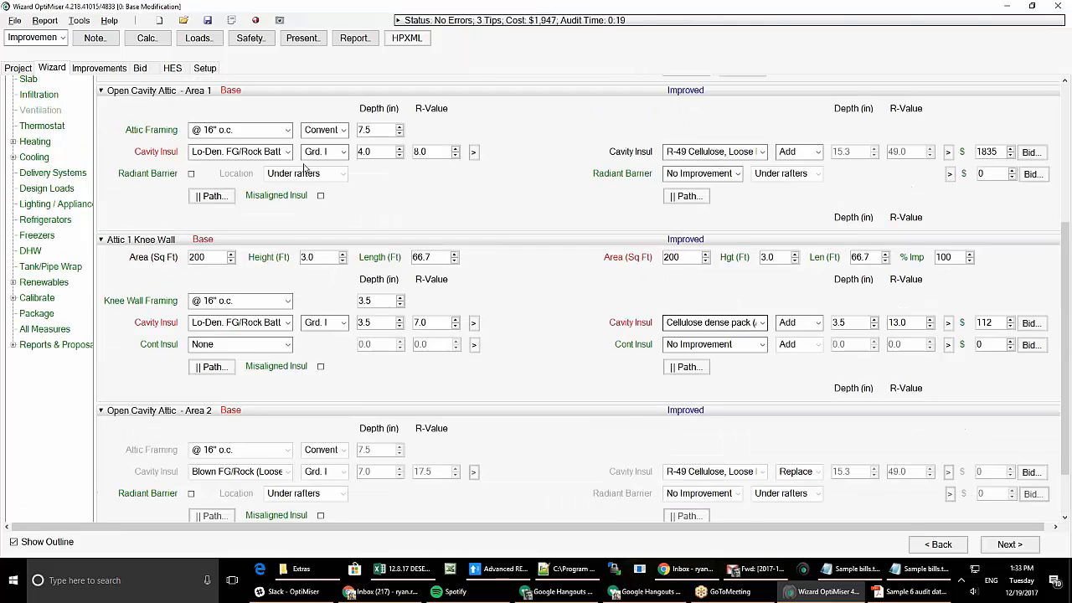
scroll(369, 172, "up", 6)
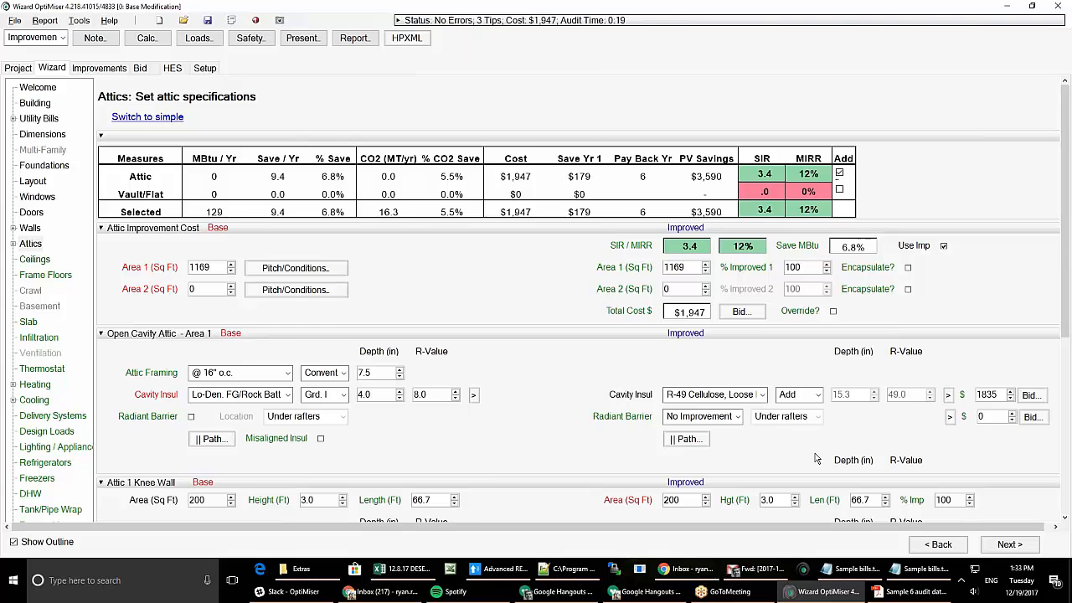
scroll(817, 459, "down", 2)
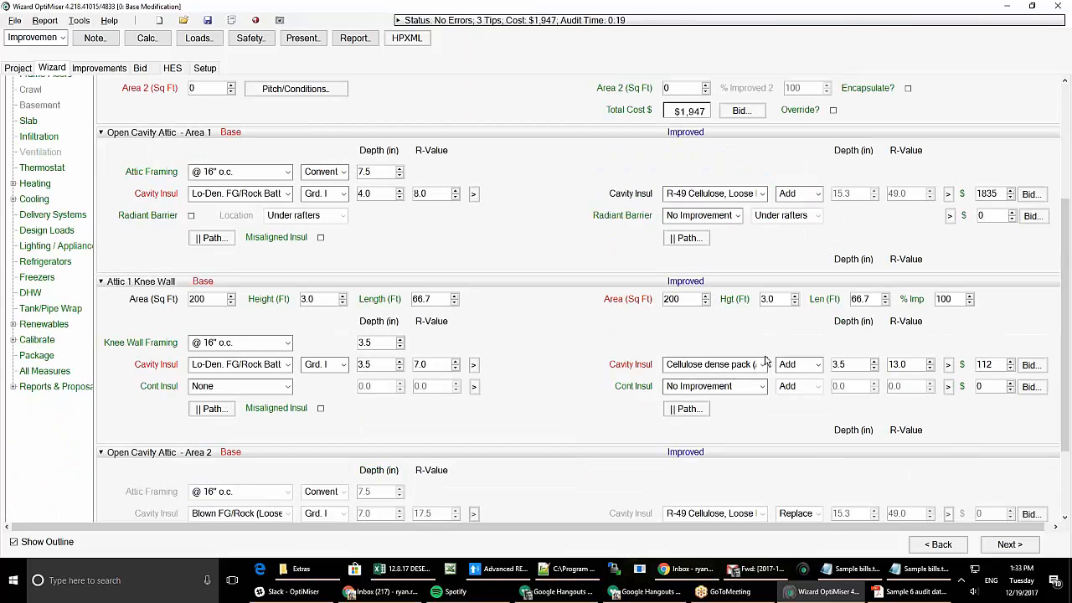
- Bring up Attic 1's Improved parallel-path calculation, showing assembly R-10.1 base and R-57.5 improved
left_click(686, 238)
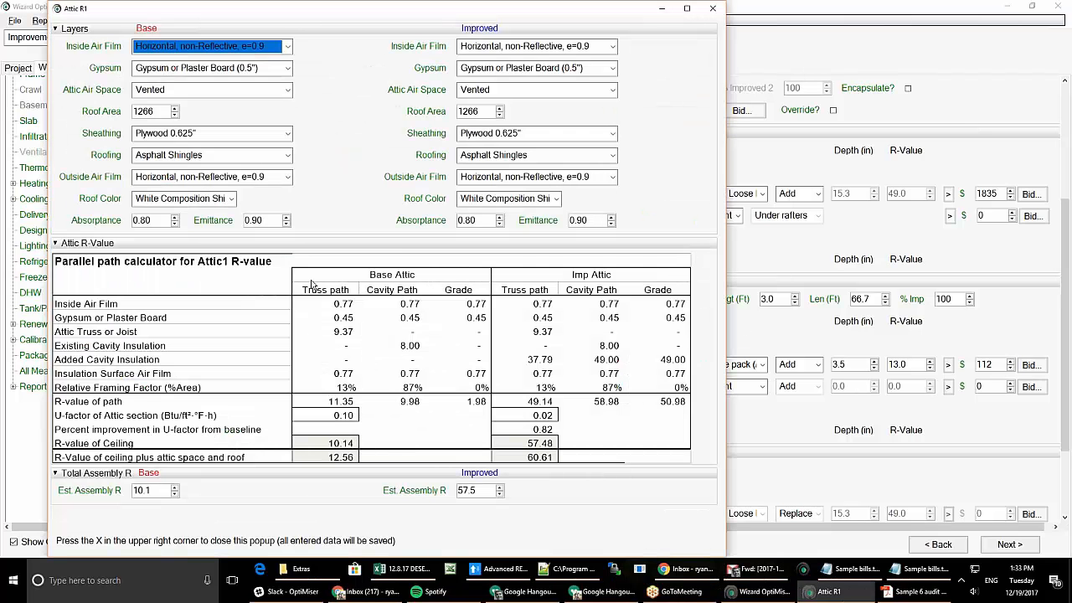
mouse_move(402, 220)
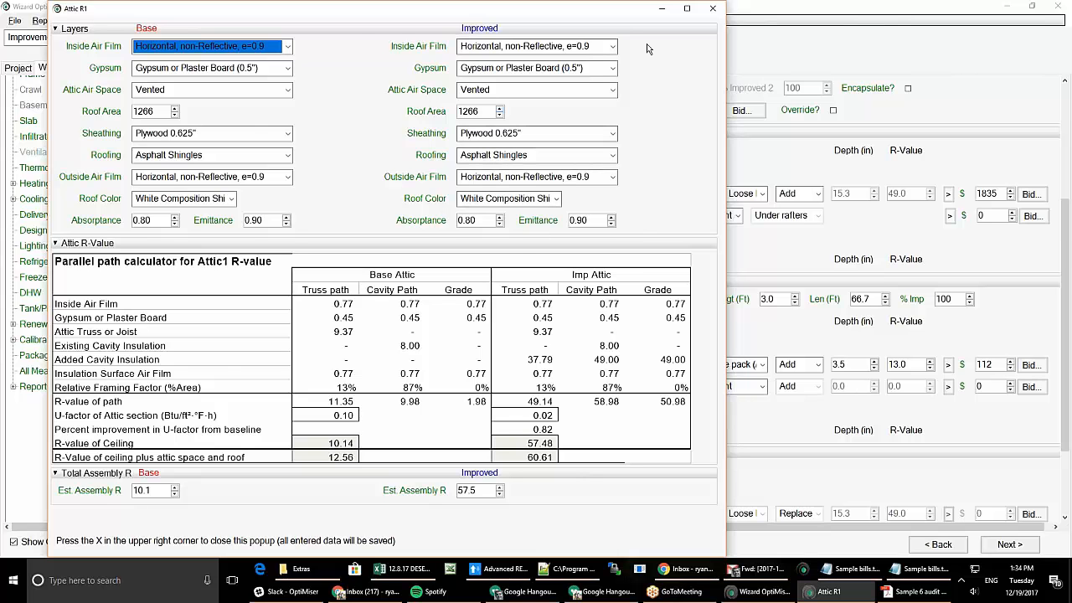
- Close the Attic R1 calculator, return to the simple attic view and remove the knee wall
left_click(712, 10)
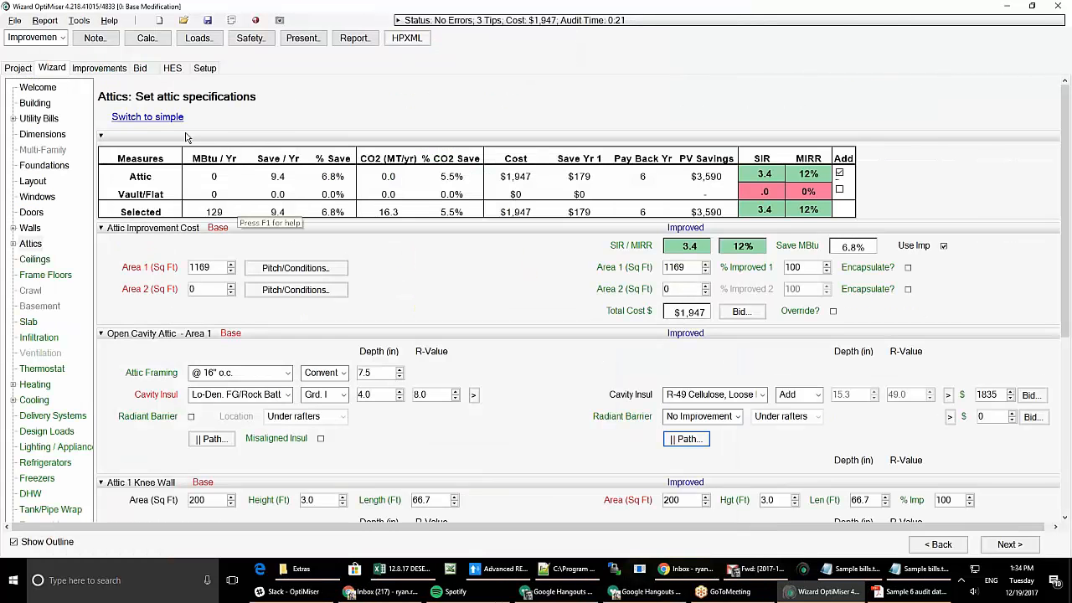
left_click(148, 118)
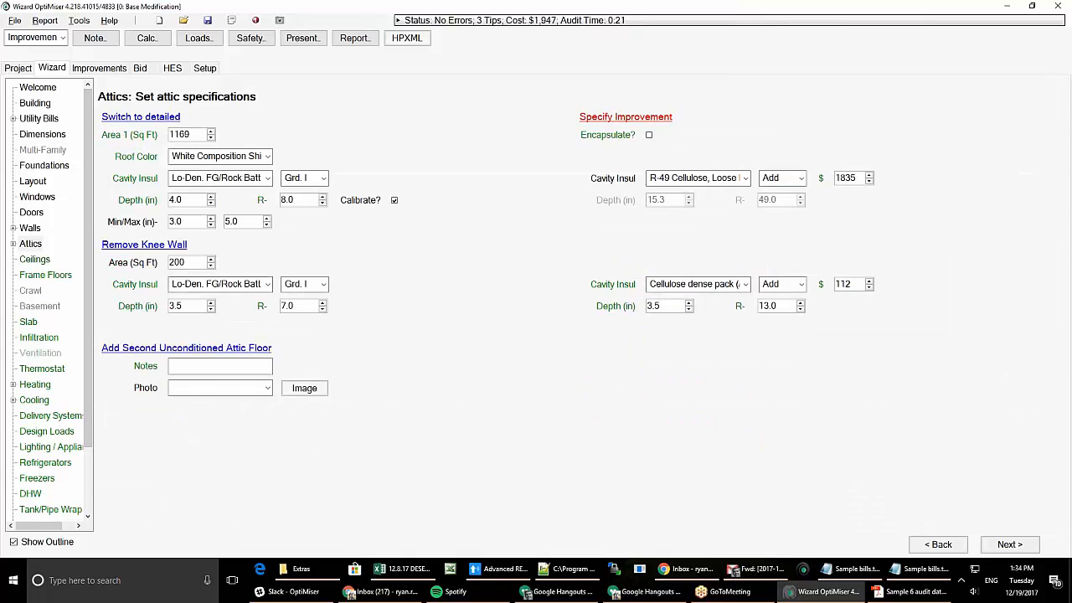
left_click(143, 245)
- Set the Ceilings footprint to 600 sq ft with Unknown insulation, then continue to Frame Floors
left_click(35, 260)
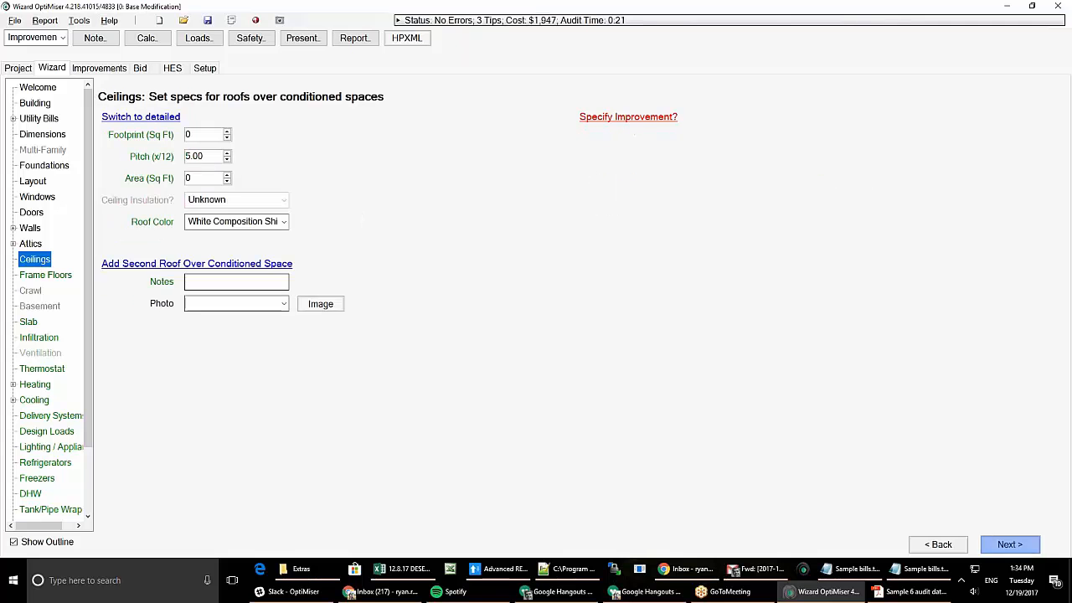
left_click(202, 134)
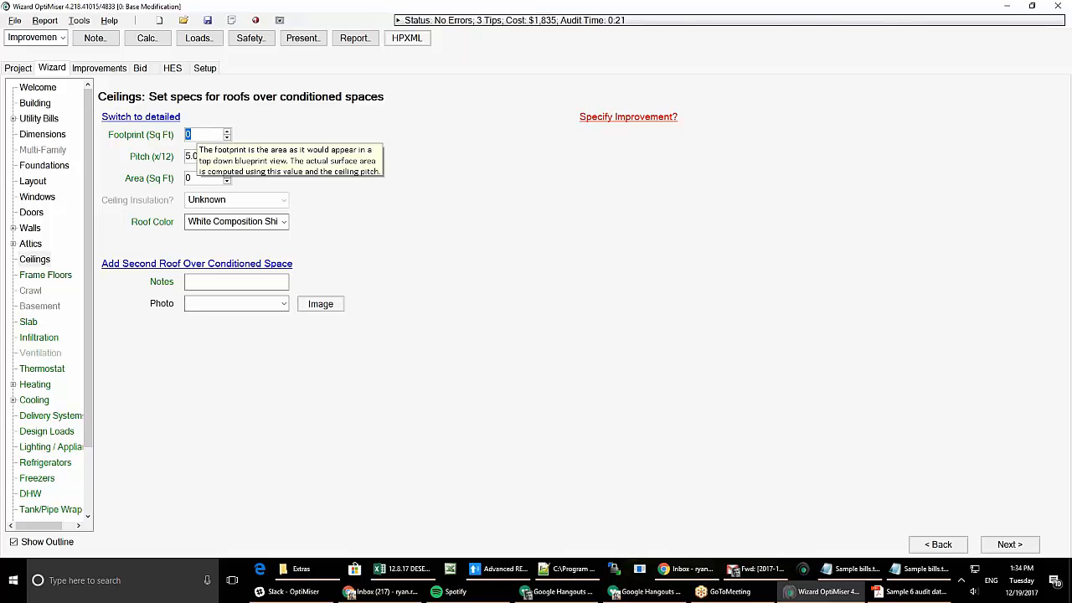
type("600")
key("Tab")
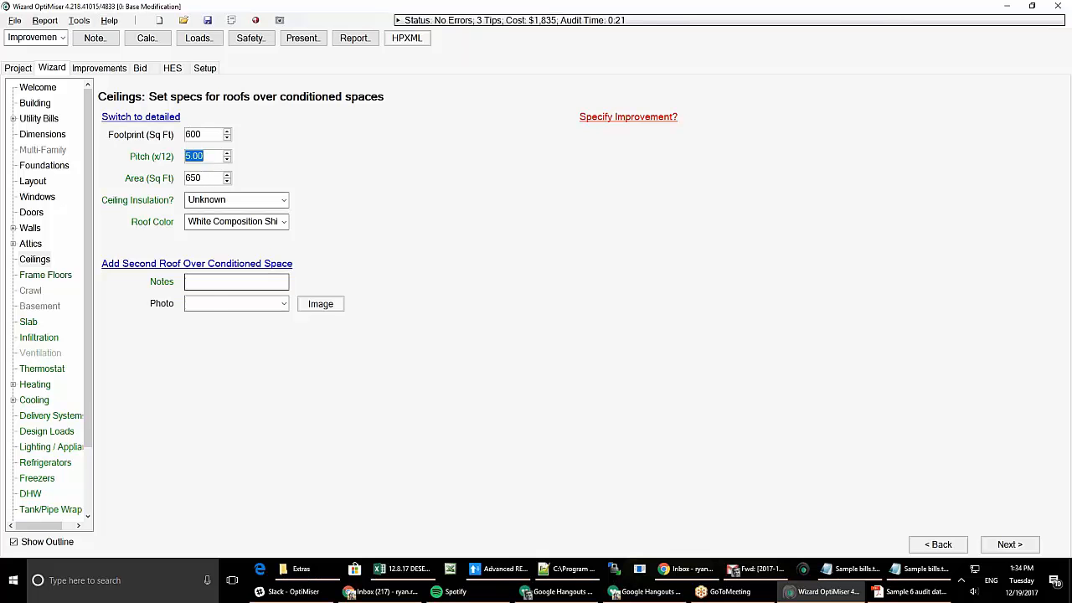
left_click(235, 203)
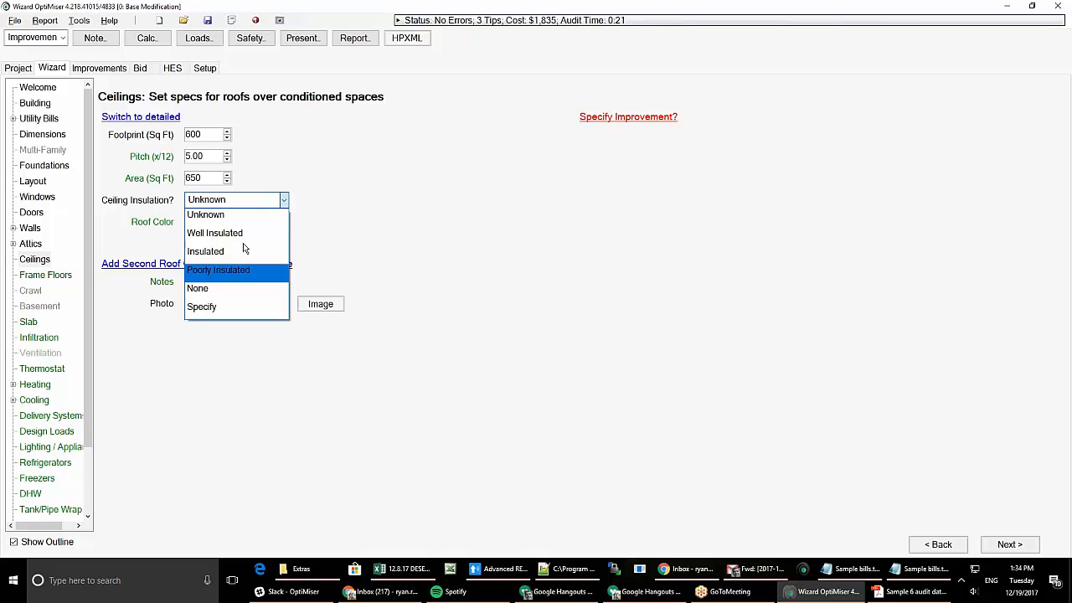
left_click(205, 212)
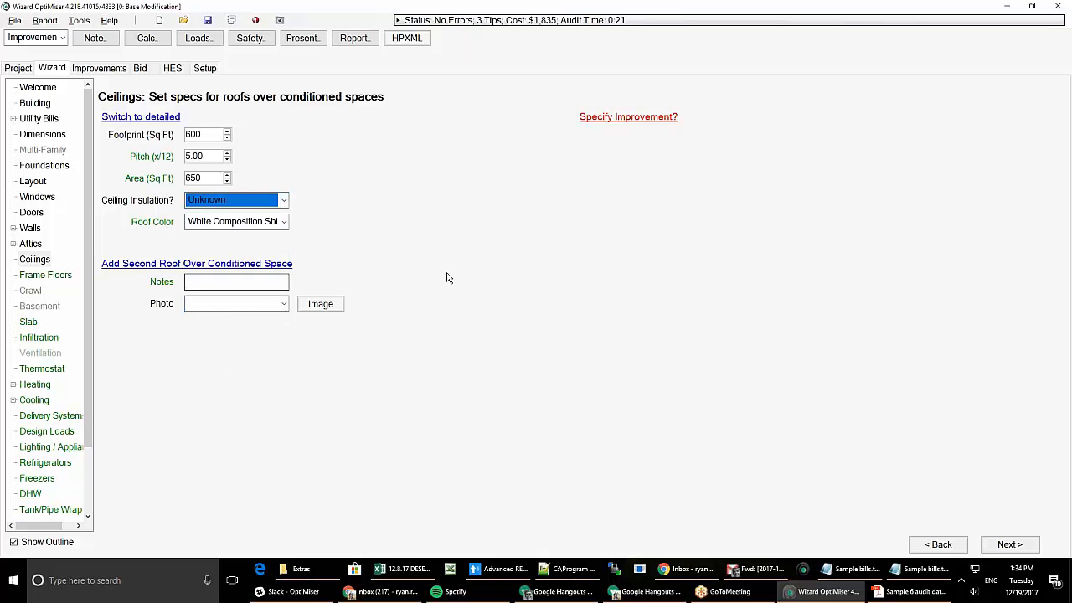
left_click(38, 276)
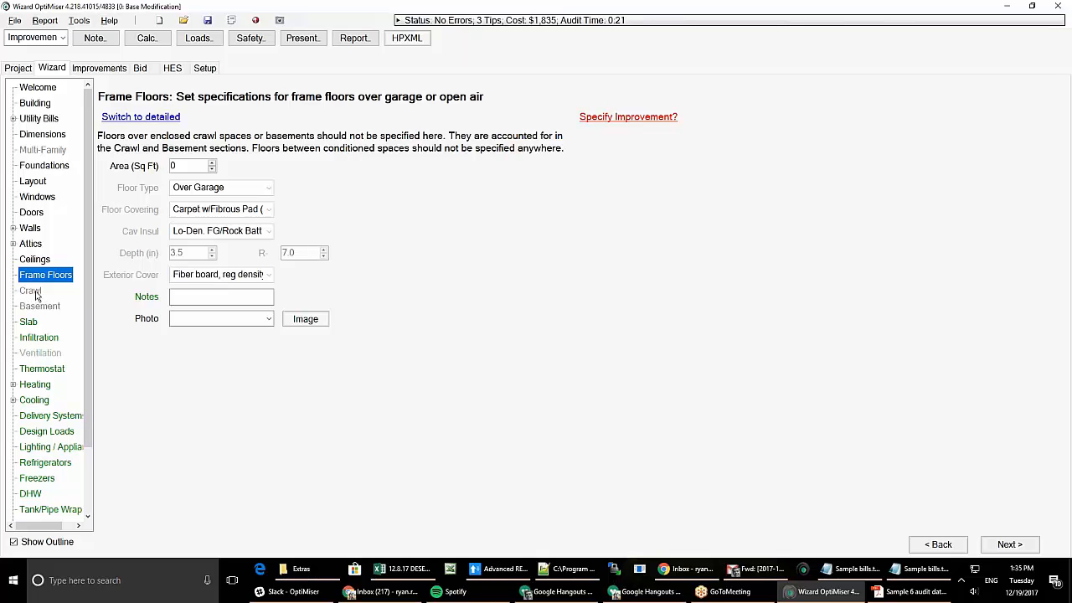
- Move via Slab to Infiltration, choose a 40% Leakage Reduction improvement, and bring up Local Ventilation inputs
left_click(29, 323)
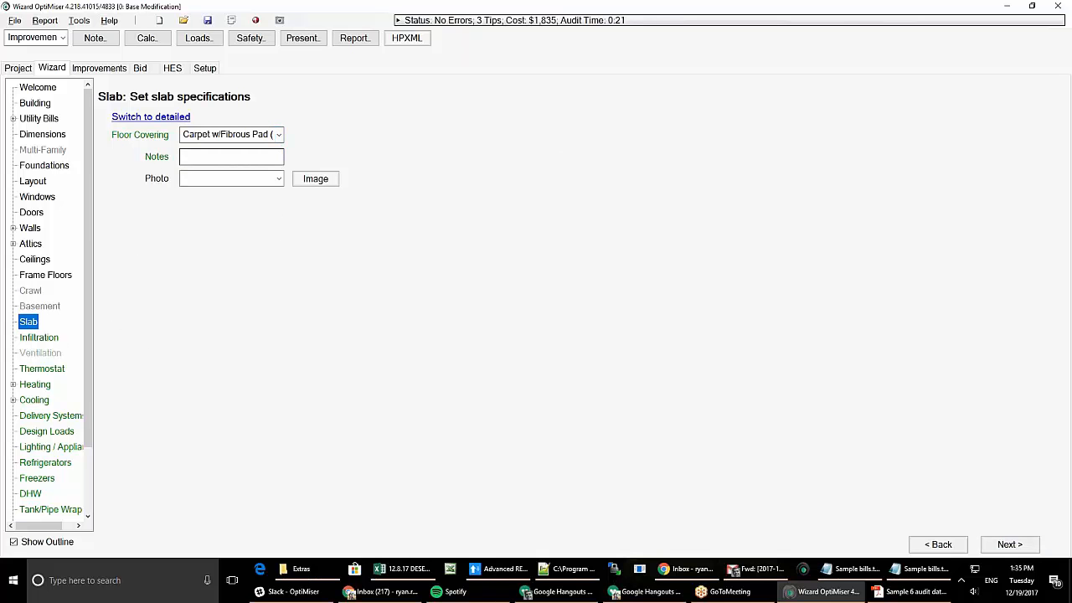
left_click(42, 340)
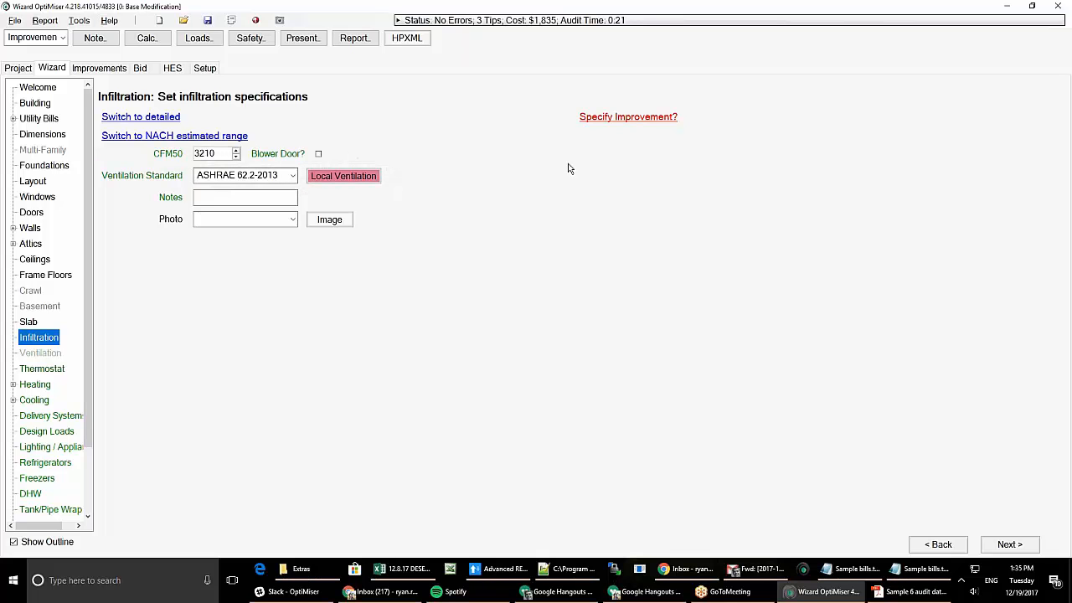
left_click(613, 119)
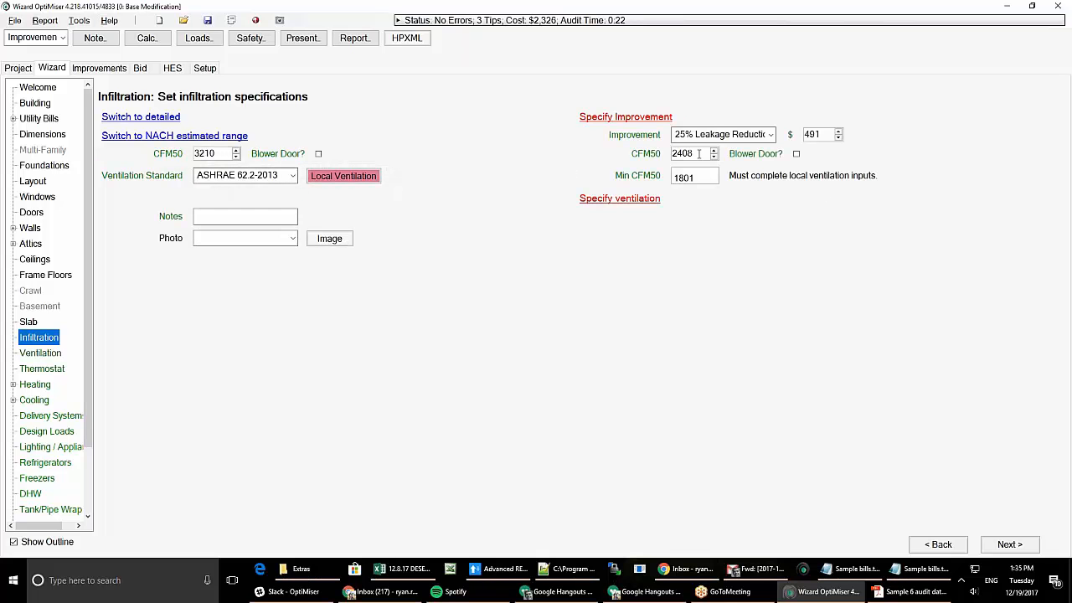
left_click(771, 135)
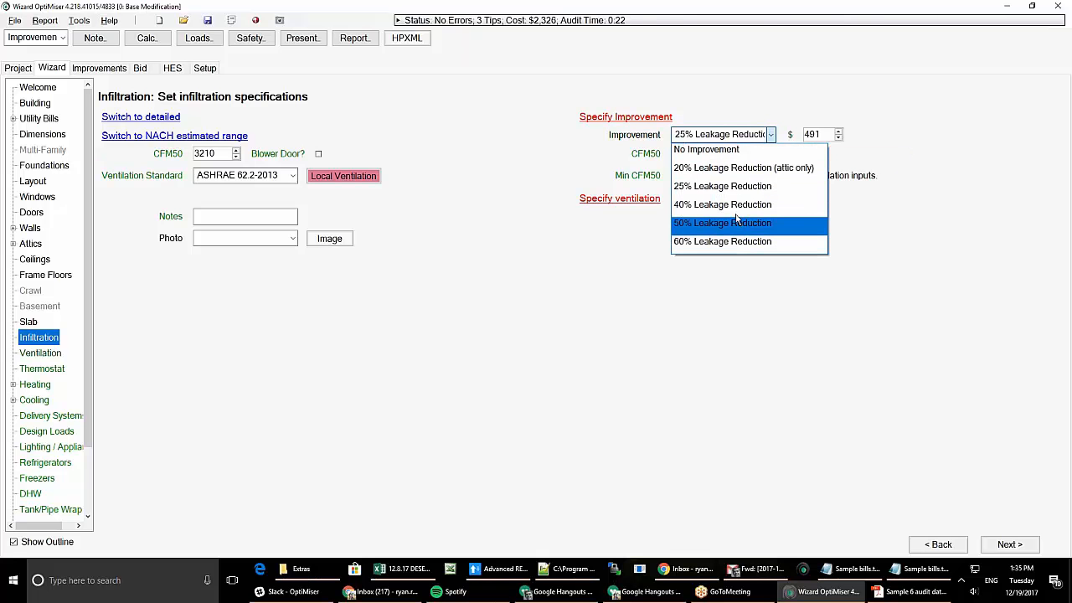
left_click(729, 204)
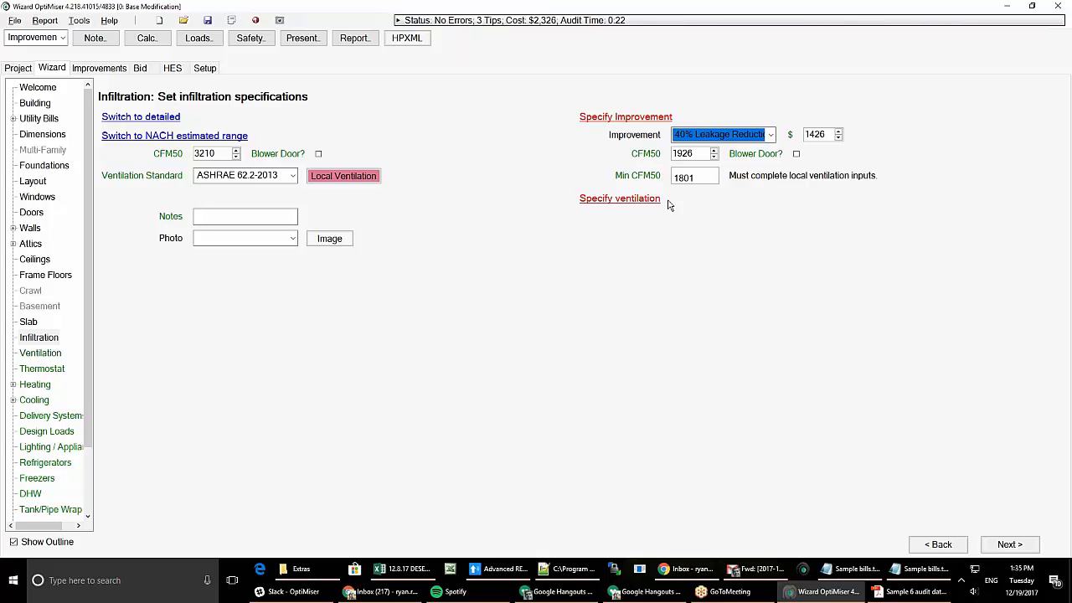
mouse_move(703, 188)
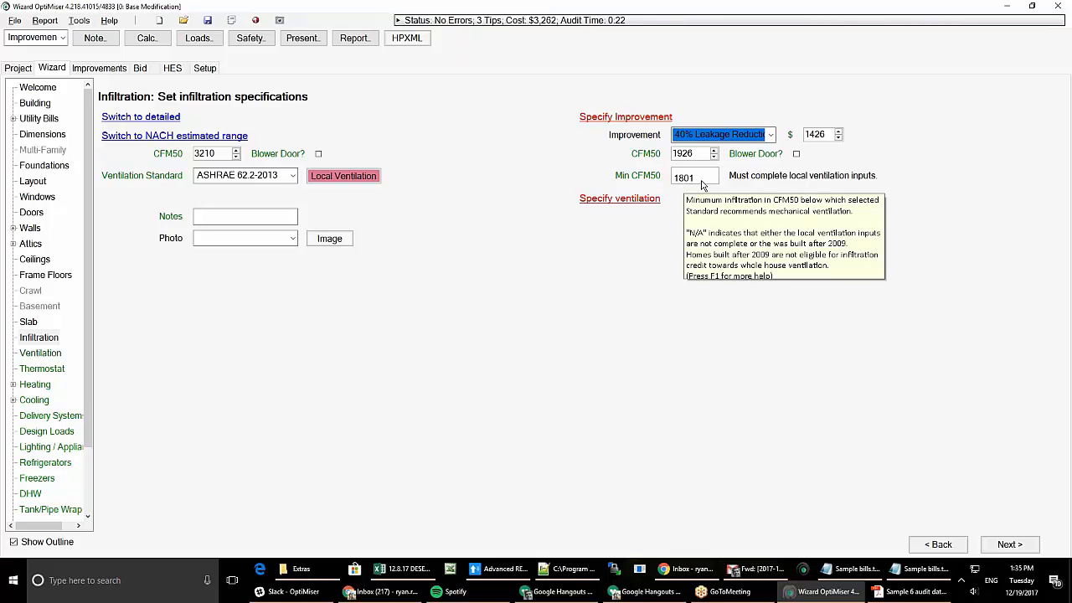
left_click(354, 176)
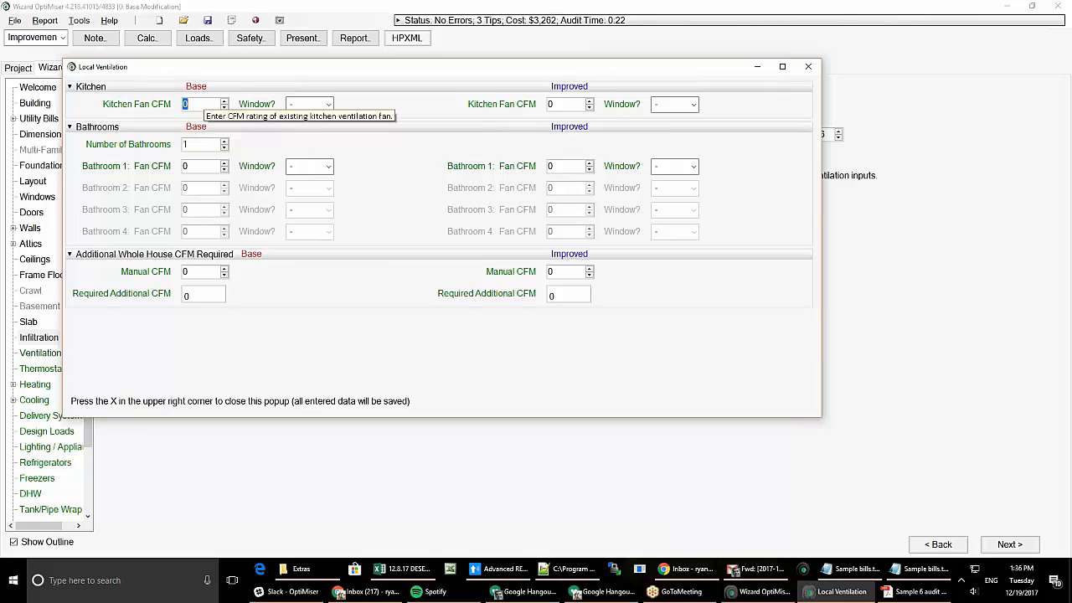
- Enter a 10 CFM kitchen fan with a window and a bathroom fan without a window
type("10")
key("Tab")
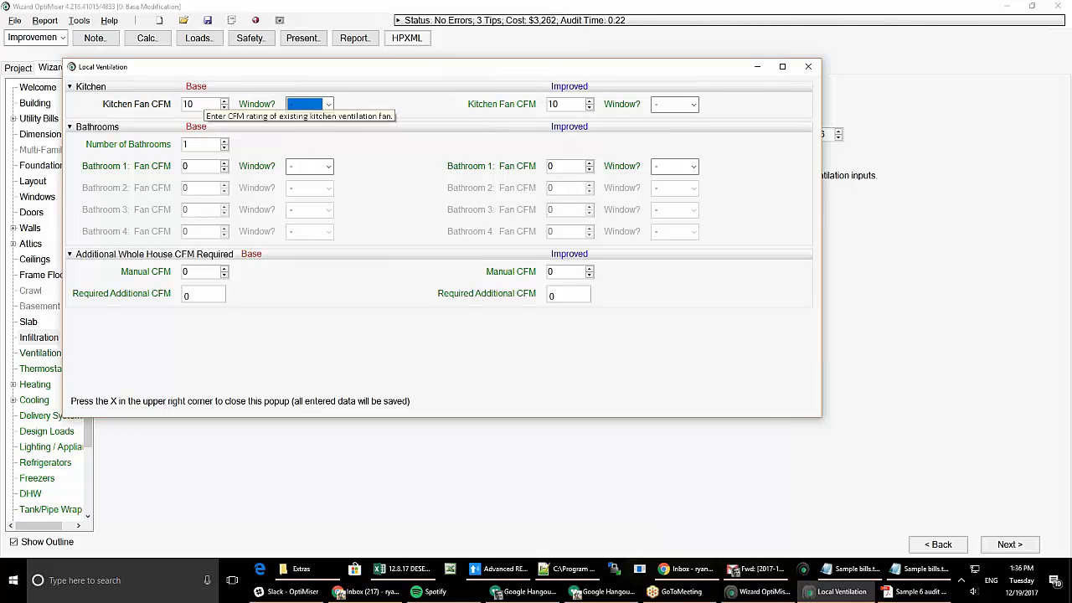
left_click(327, 103)
left_click(312, 133)
key("Tab")
key("Tab")
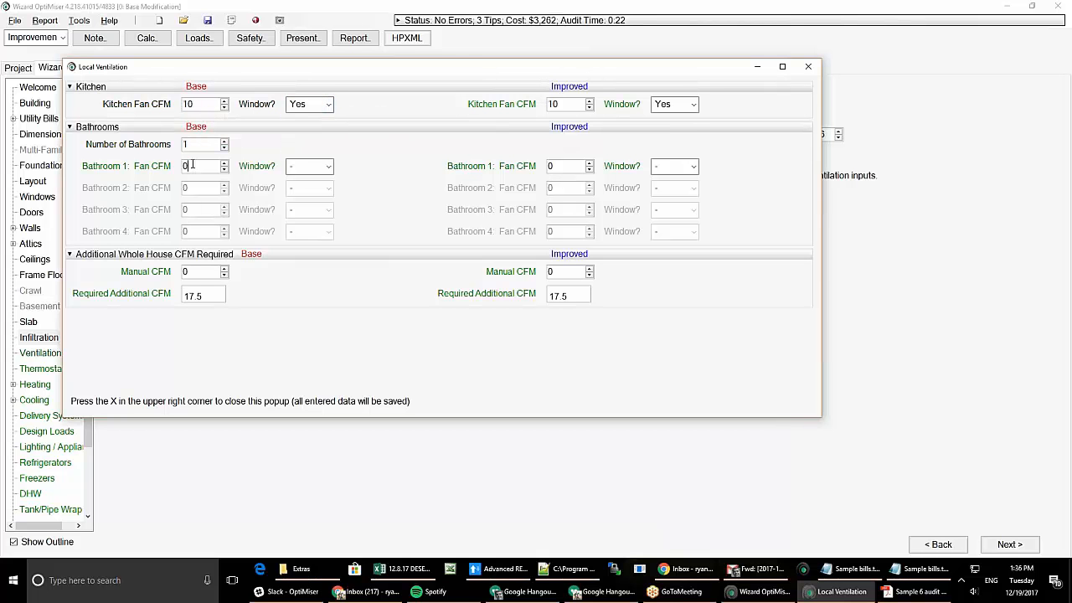
left_click(324, 171)
left_click(304, 217)
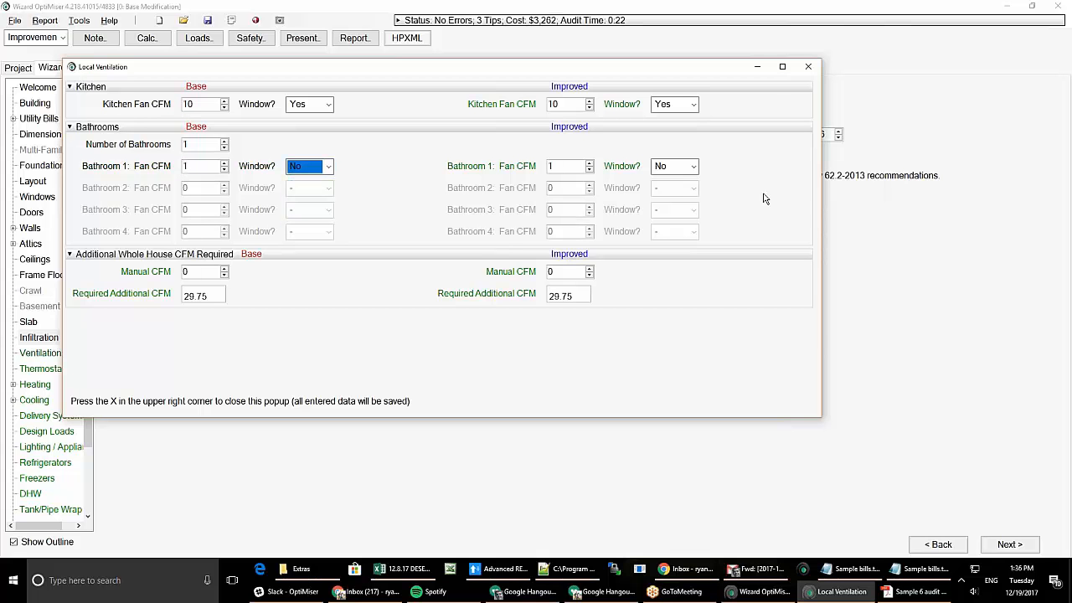
left_click(809, 66)
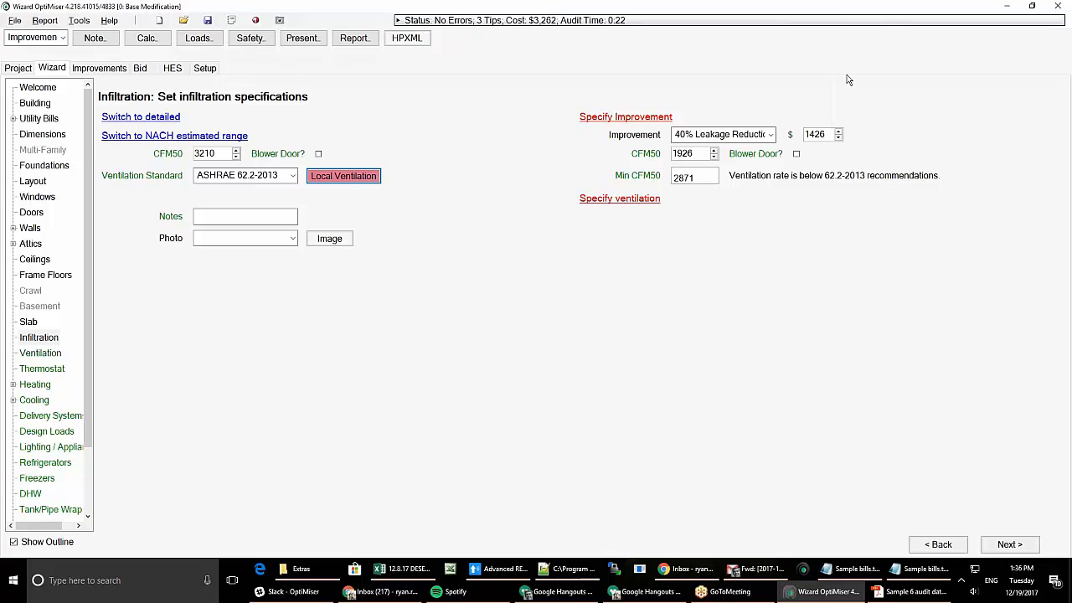
- Change the infiltration improvement to 20% Leakage Reduction with improved CFM50 2900, then move on
left_click(729, 136)
left_click(714, 168)
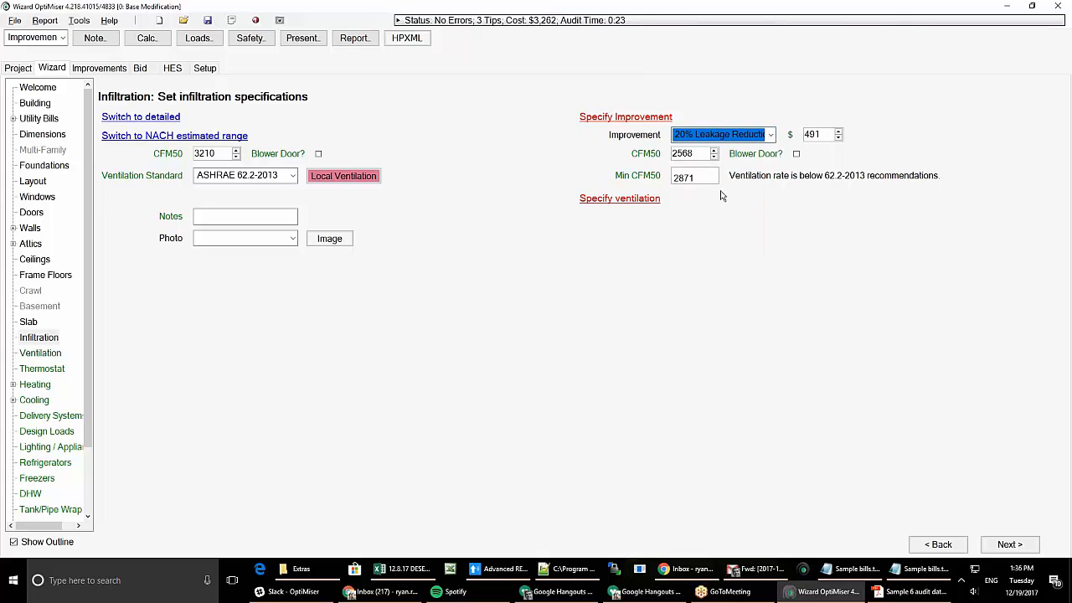
key("Tab")
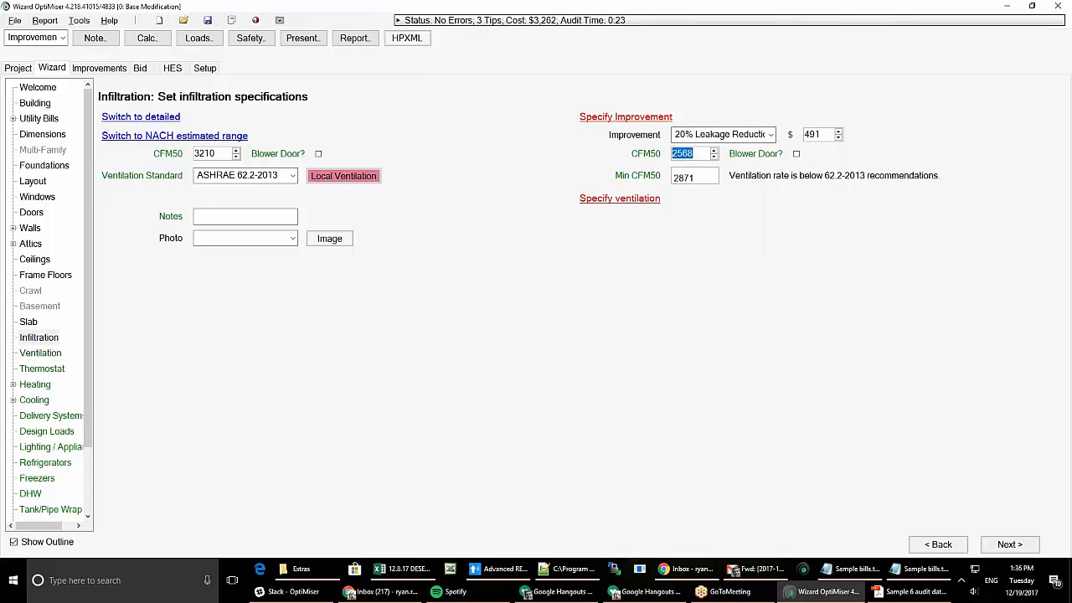
type("1900")
double_click(688, 154)
type("2900")
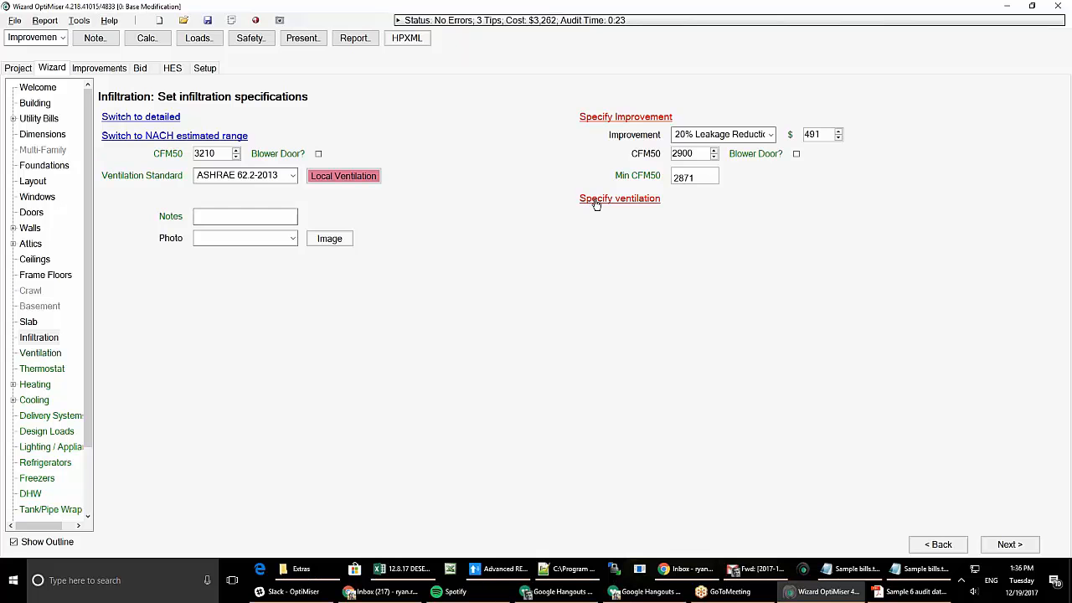
left_click(64, 354)
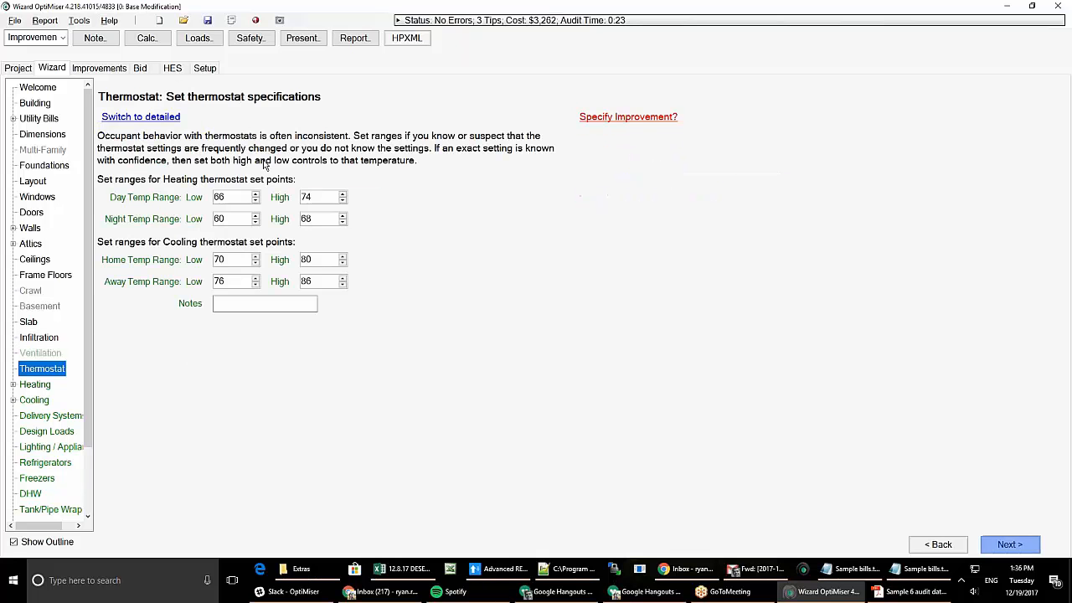
left_click(30, 353)
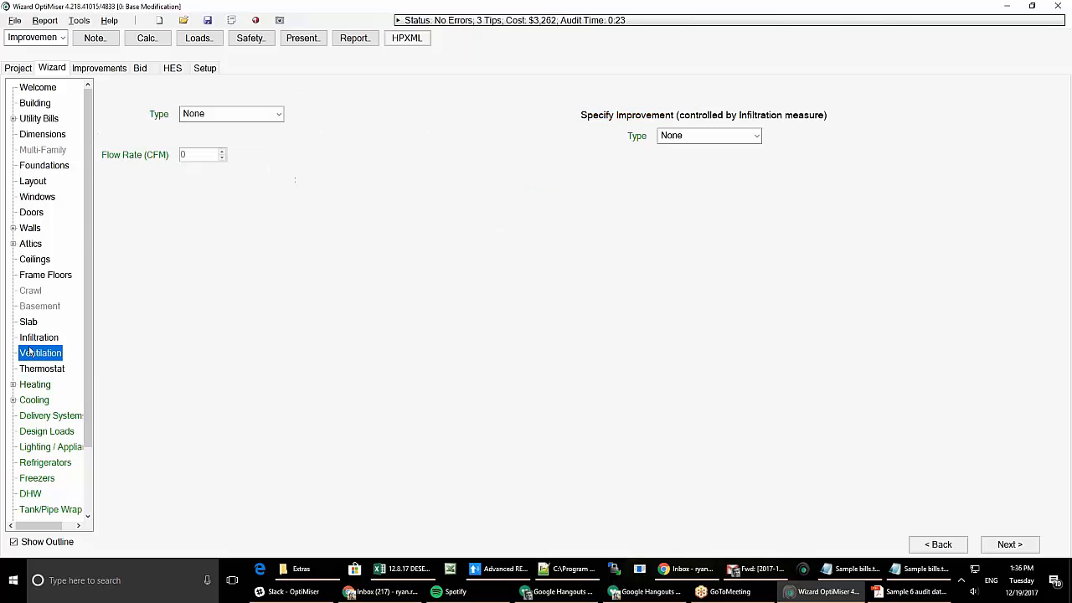
left_click(270, 115)
left_click(226, 133)
left_click(683, 138)
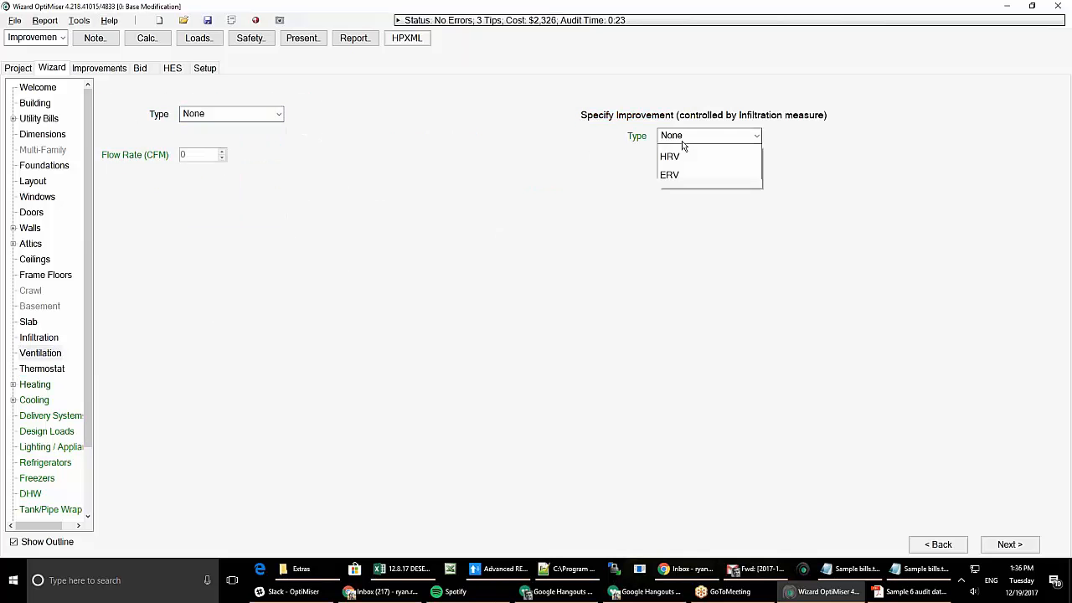
left_click(686, 209)
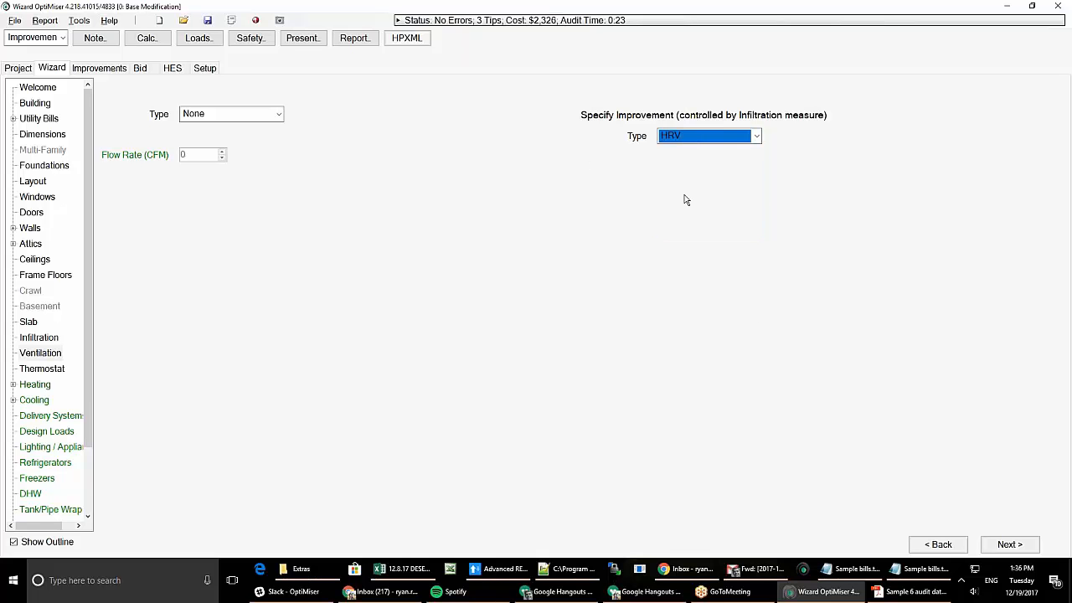
left_click(702, 137)
left_click(701, 146)
left_click(42, 369)
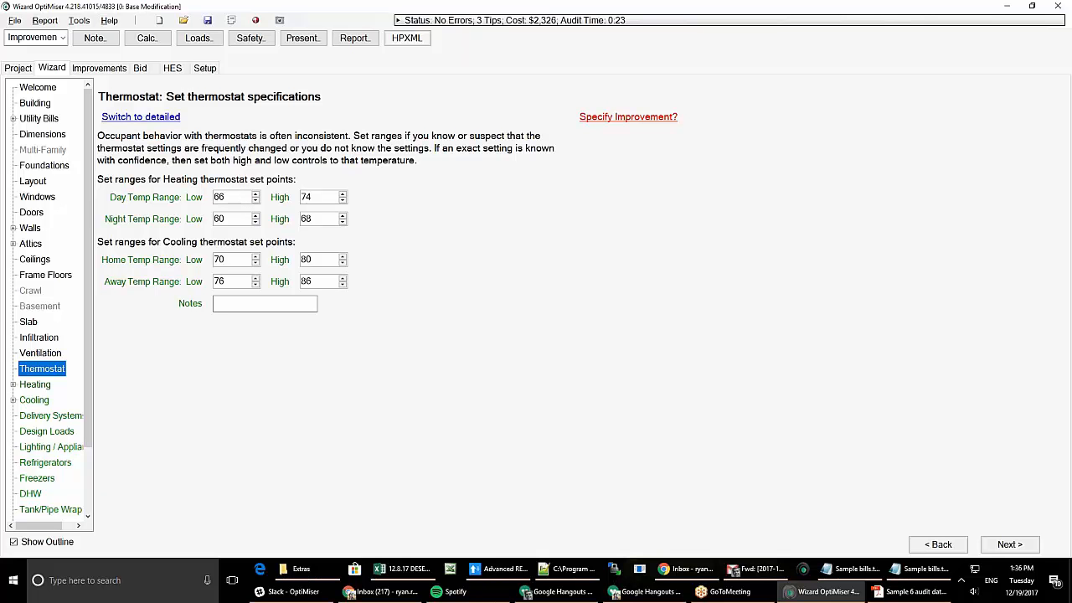
- Make the existing heating thermostat Non-programmable, with no improvement, and go back to the simple view
left_click(627, 117)
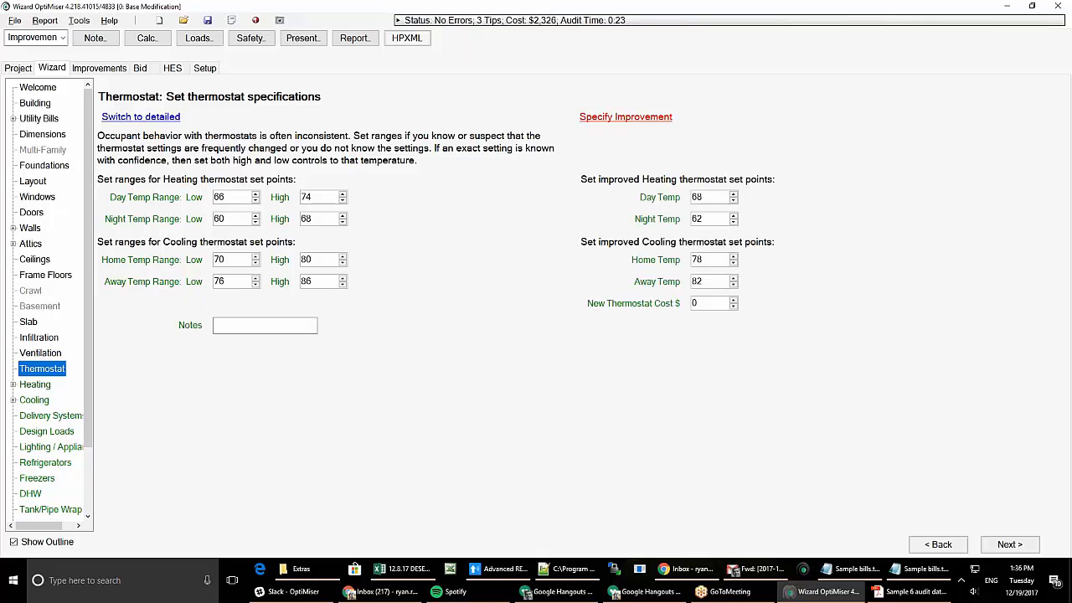
left_click(153, 119)
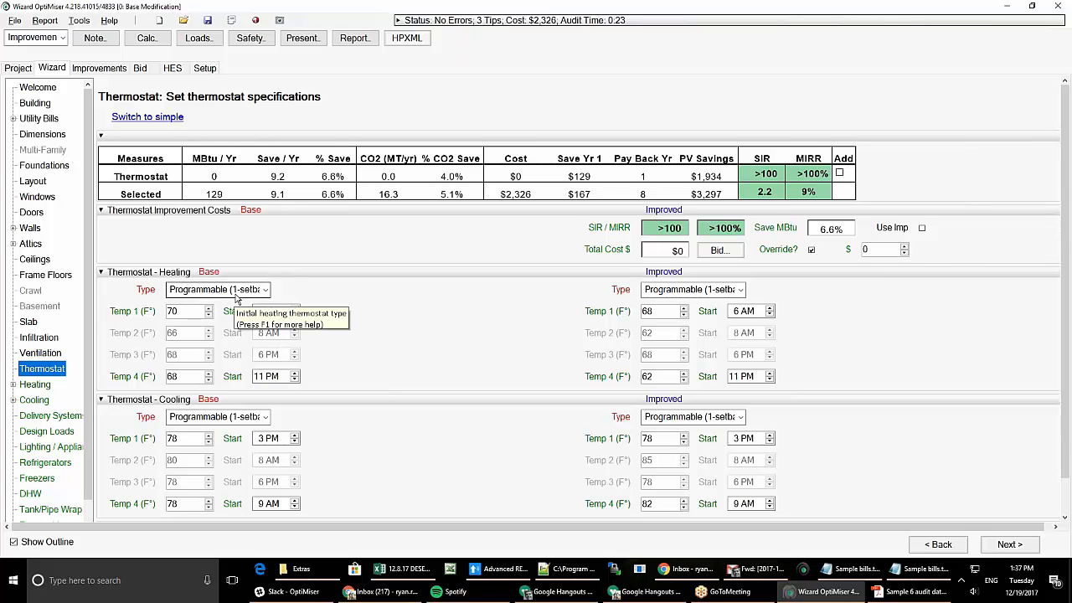
left_click(236, 293)
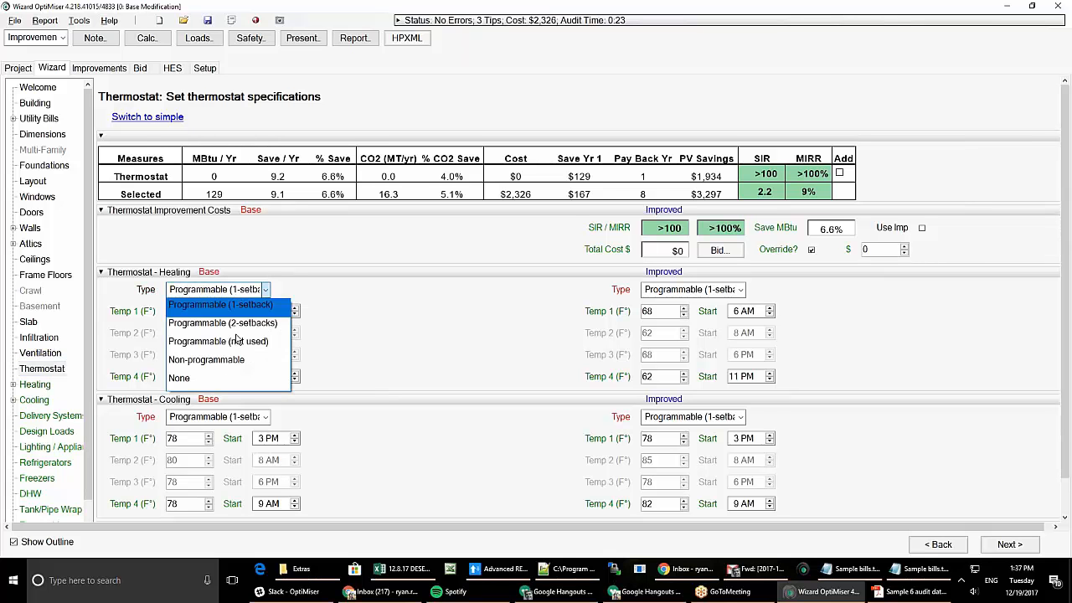
left_click(238, 323)
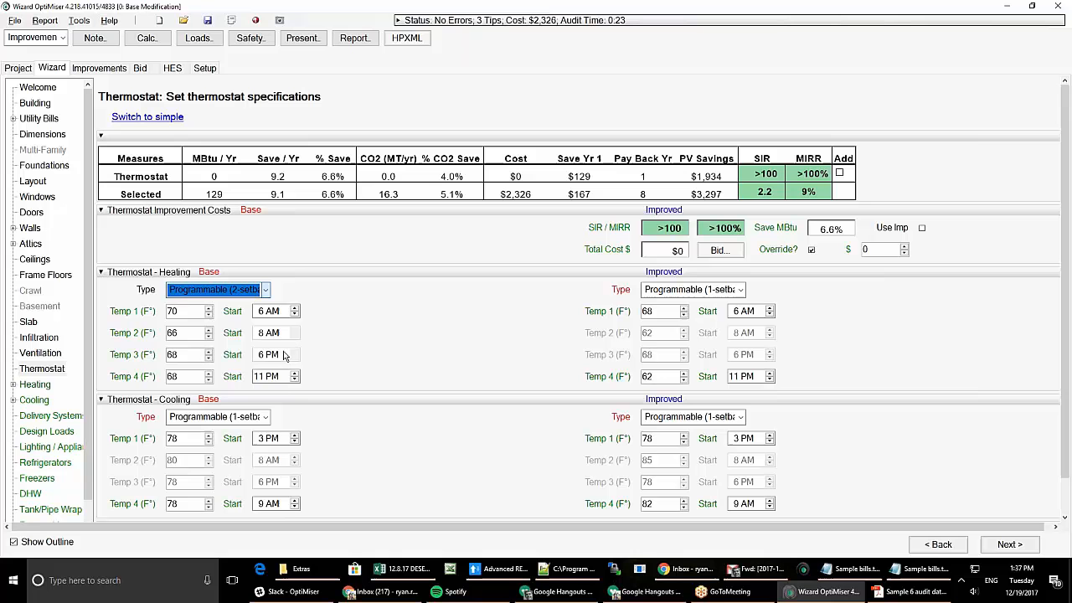
left_click(230, 293)
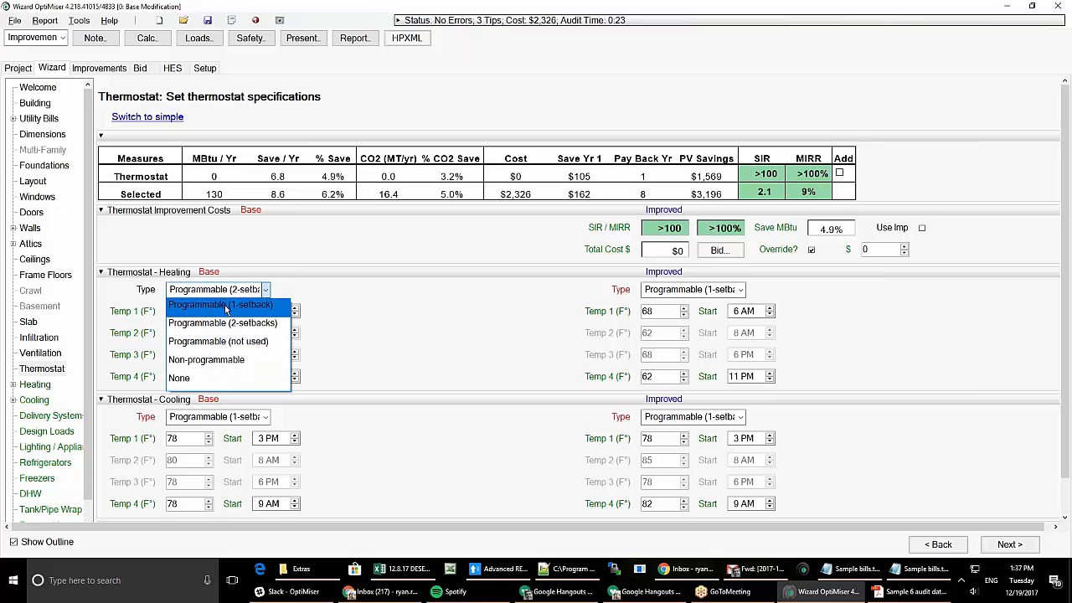
left_click(224, 359)
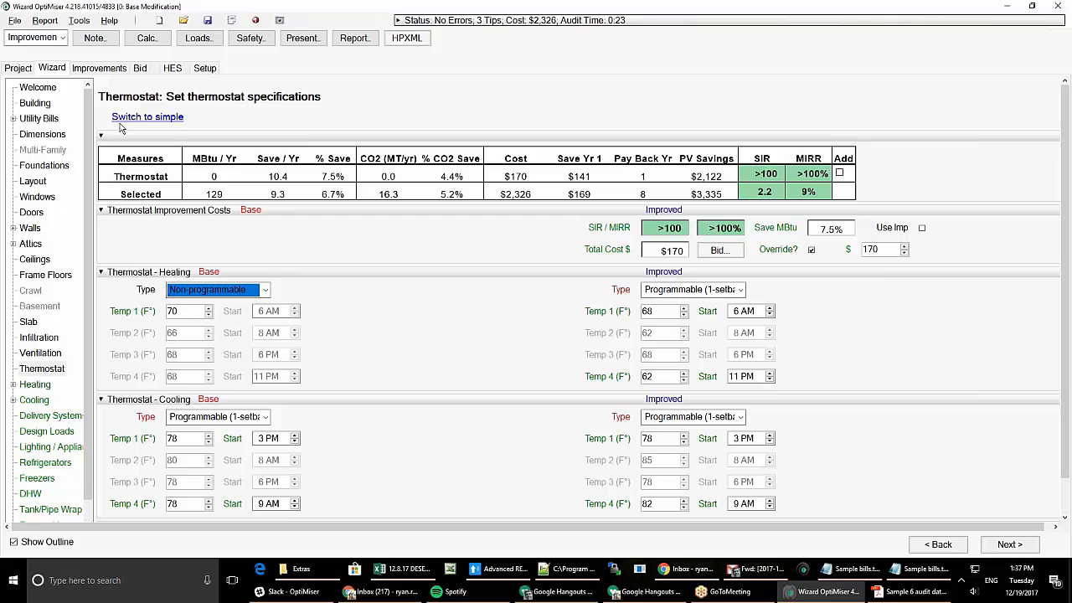
left_click(147, 118)
left_click(512, 319)
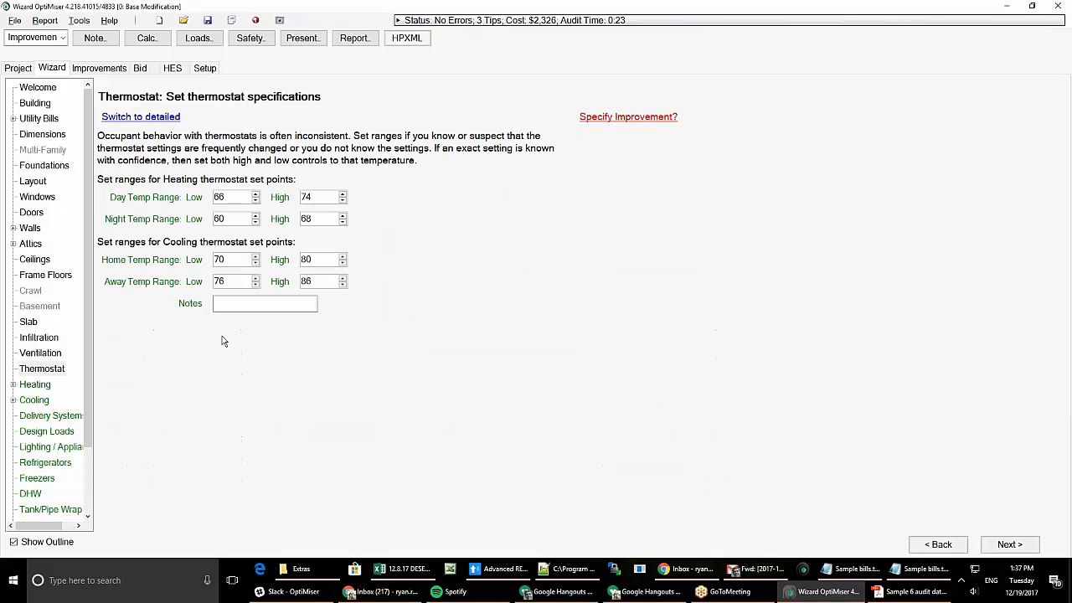
- Keep the heating system as a Gas Generic 1970-1974 furnace and enable efficiency calibration
left_click(27, 387)
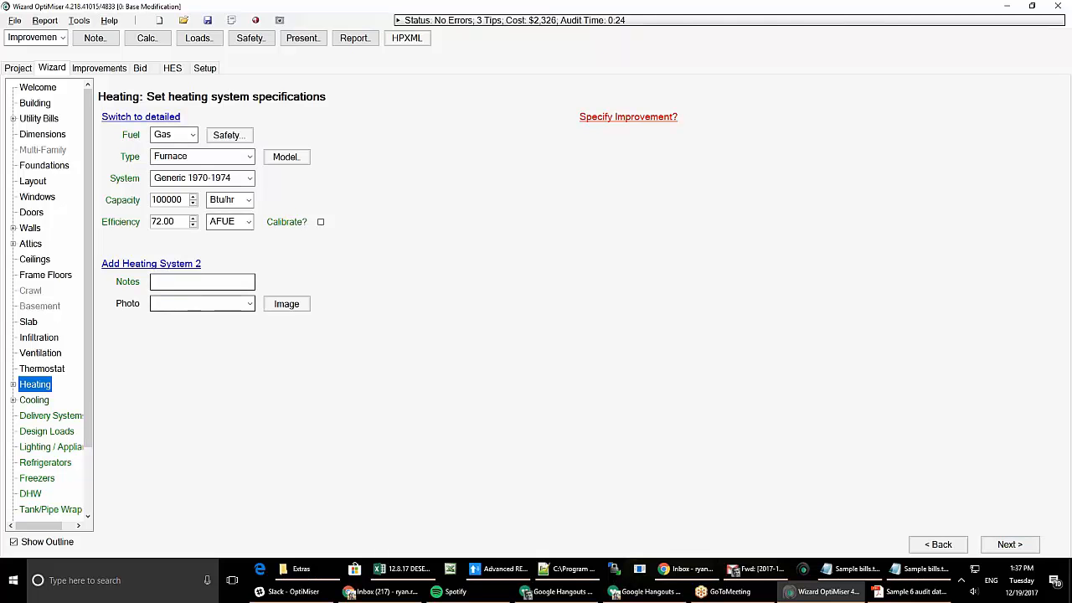
left_click(191, 136)
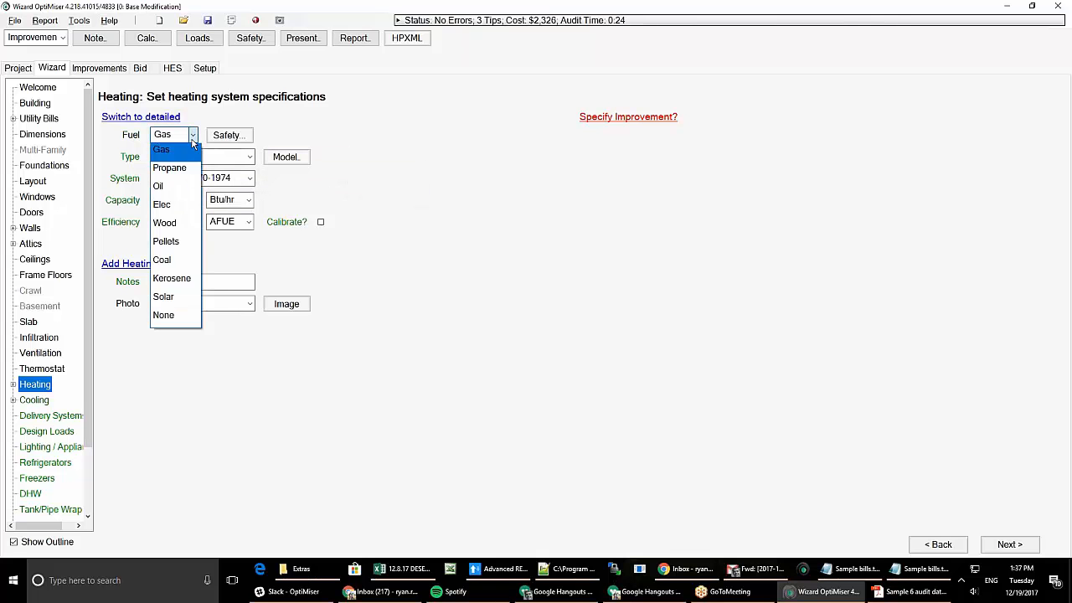
left_click(171, 149)
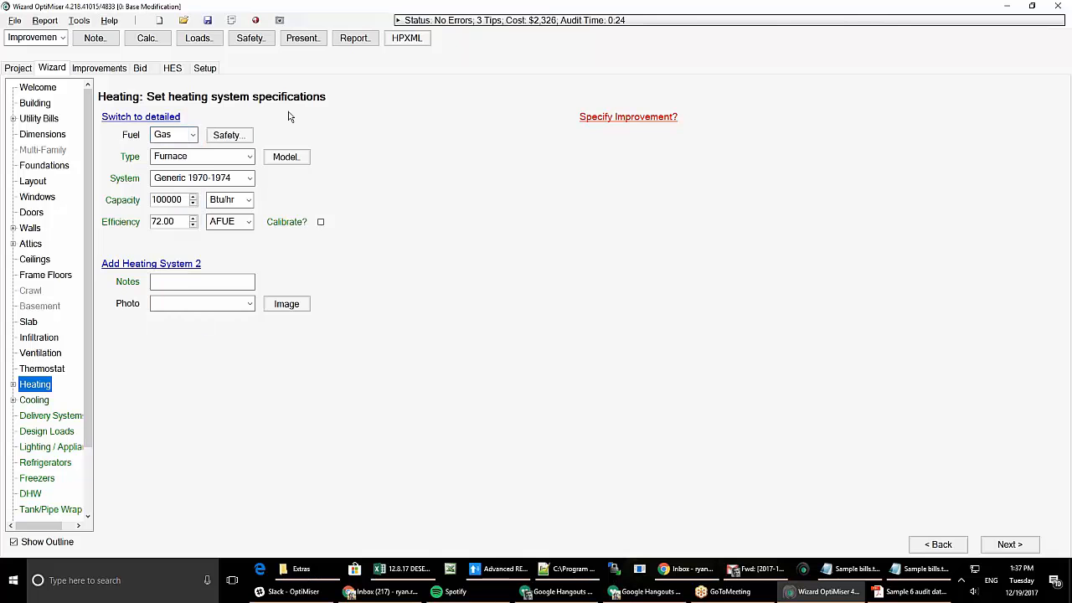
left_click(201, 179)
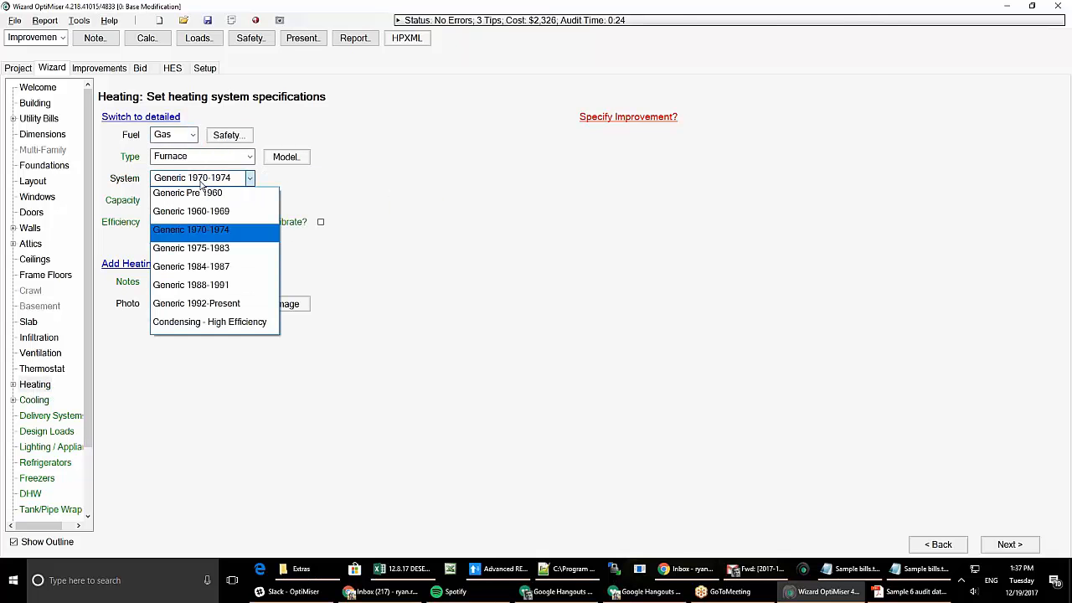
left_click(326, 180)
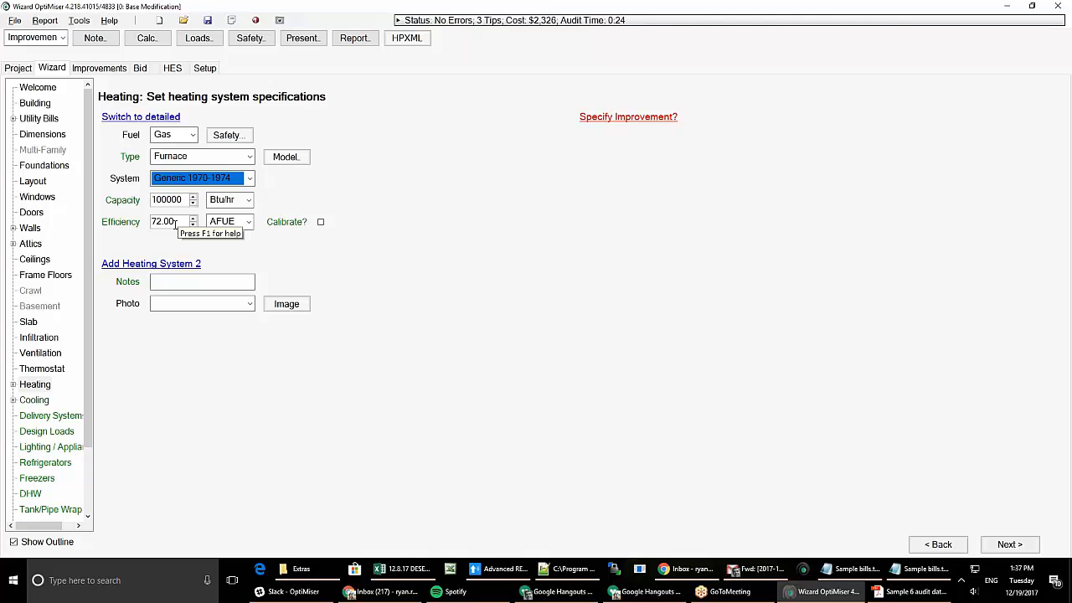
left_click(320, 222)
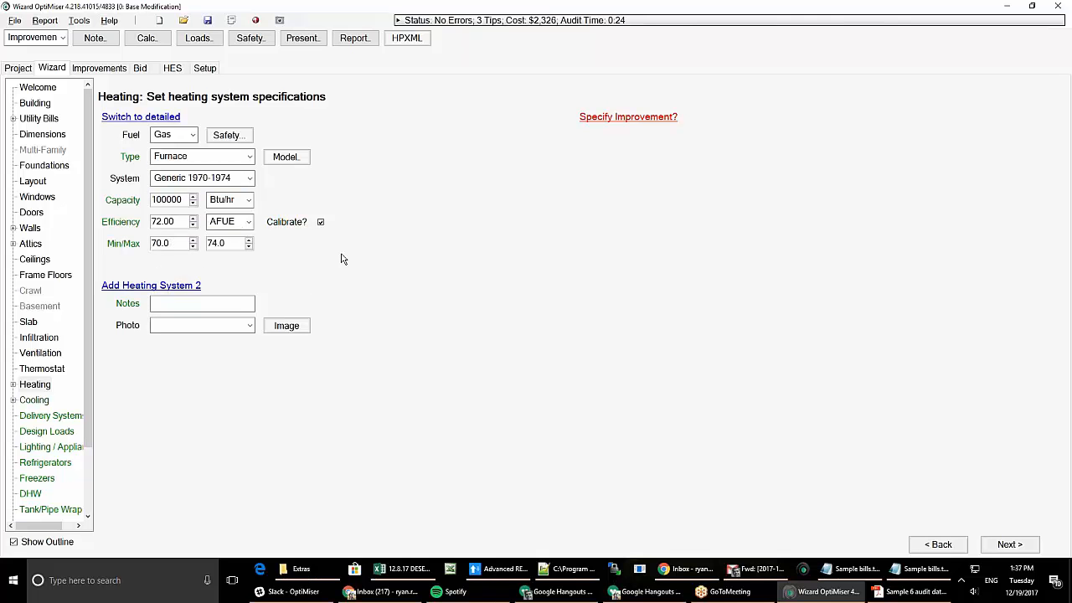
left_click(320, 223)
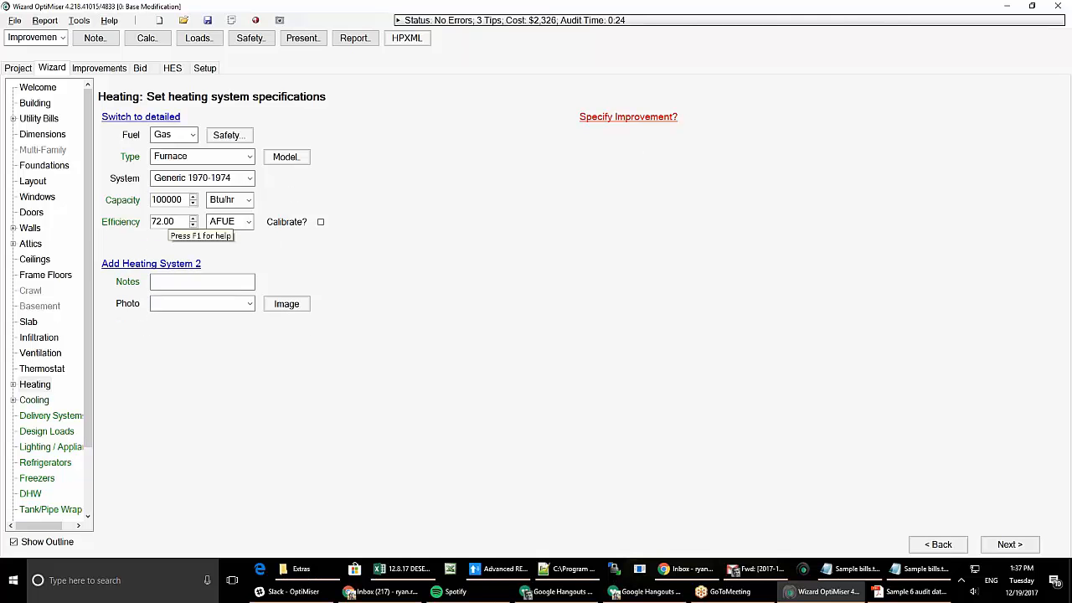
left_click(321, 222)
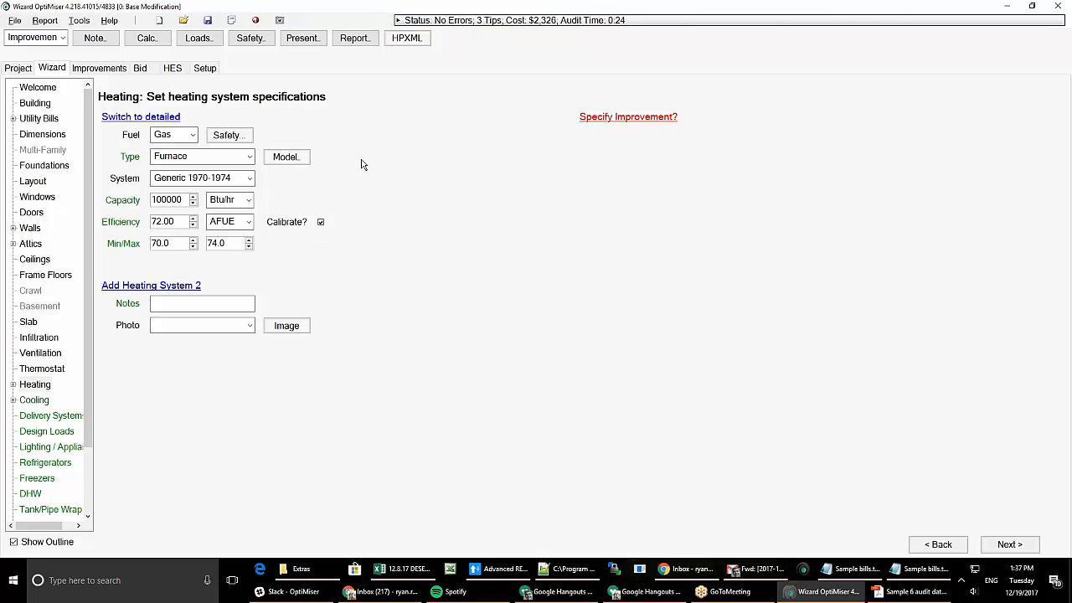
- Specify the furnace's heating improvement as No Improvement
left_click(634, 120)
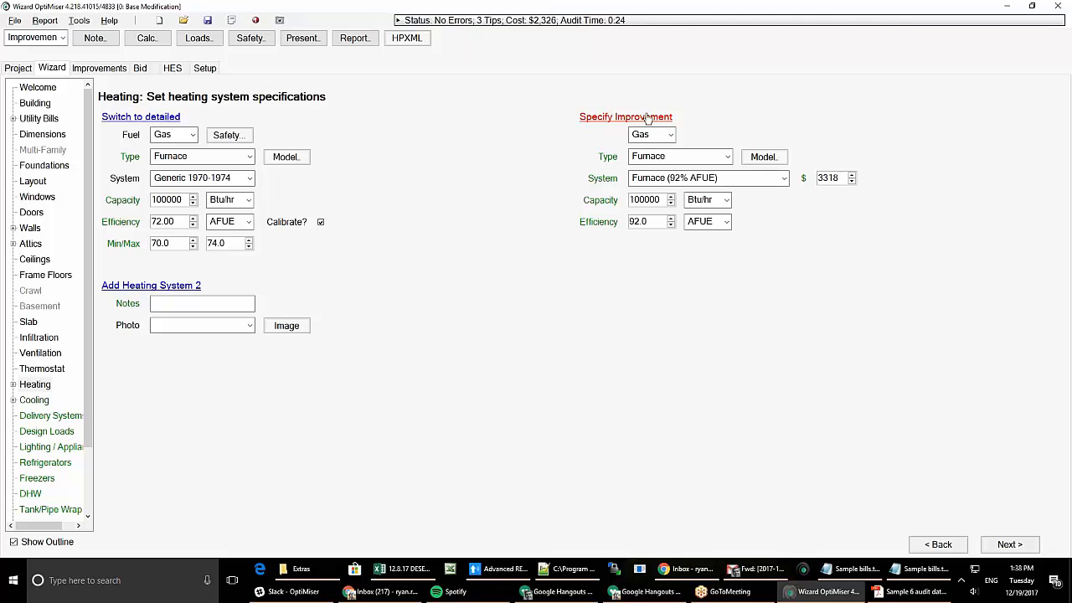
left_click(671, 181)
left_click(666, 199)
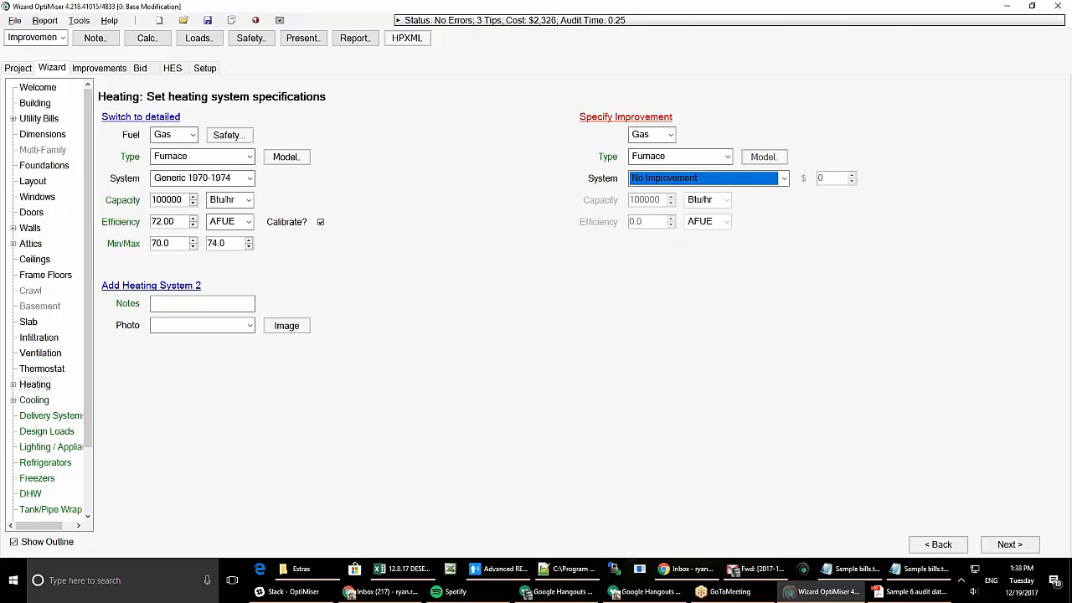
- Add Heating System 2 with an Elec Room Heat Pump improvement covering 80% of heating
left_click(156, 289)
left_click(634, 303)
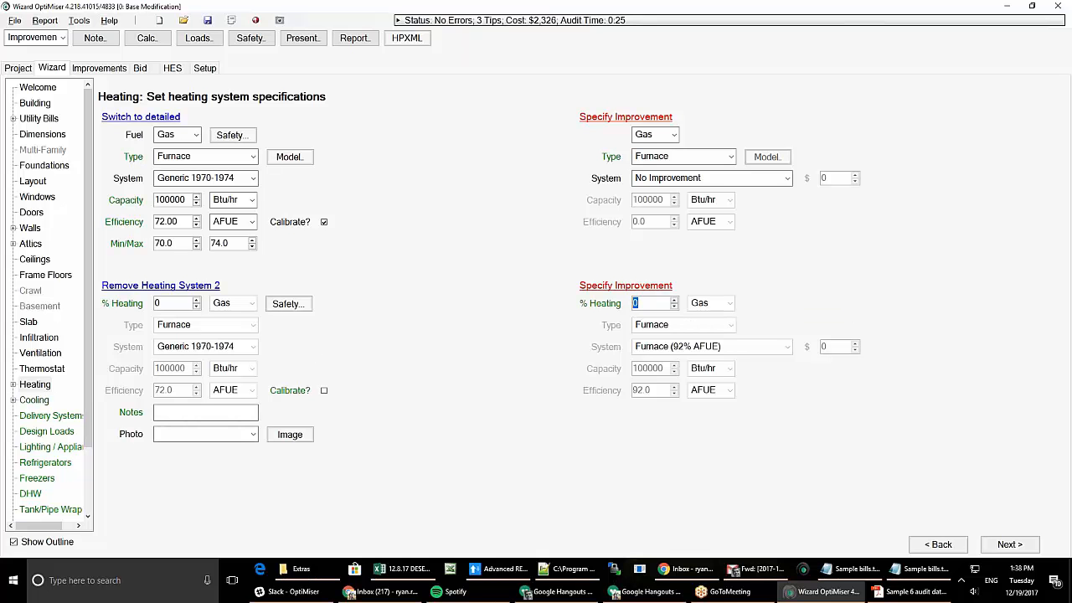
type("80")
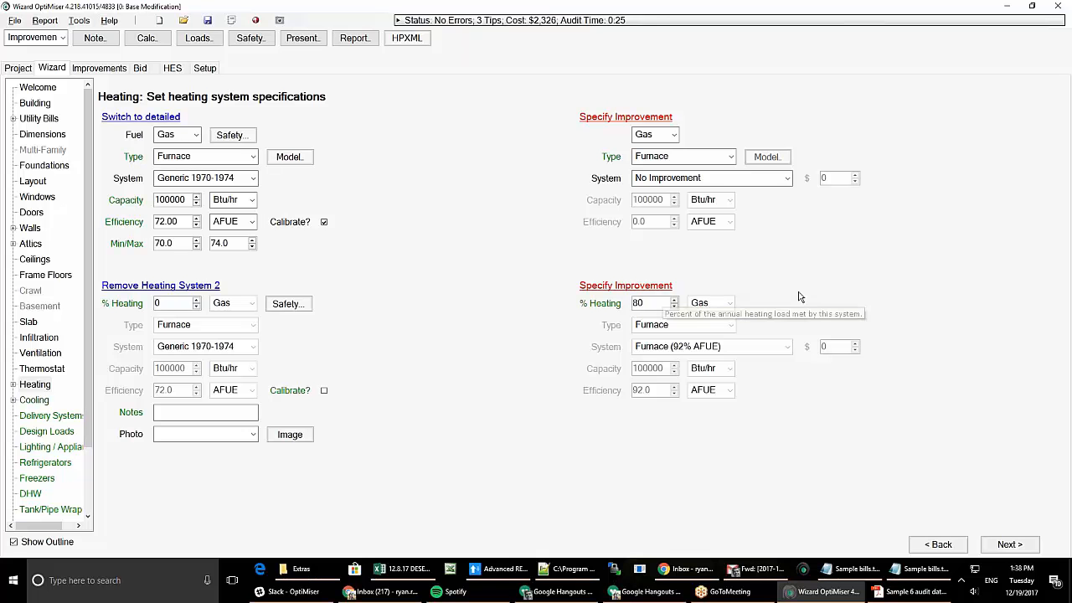
key("Tab")
left_click(730, 302)
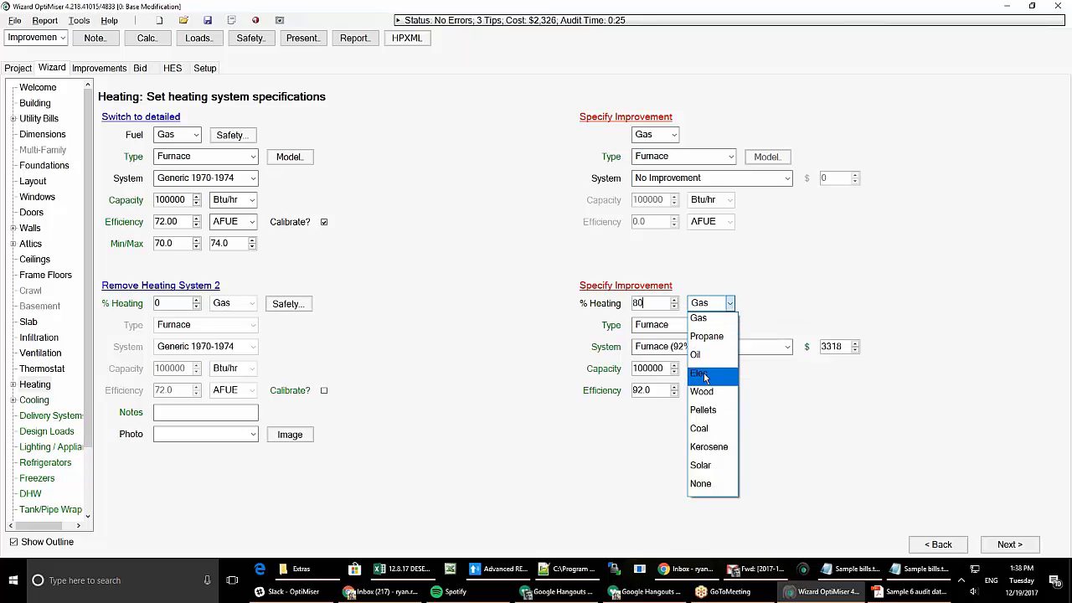
left_click(699, 373)
left_click(670, 327)
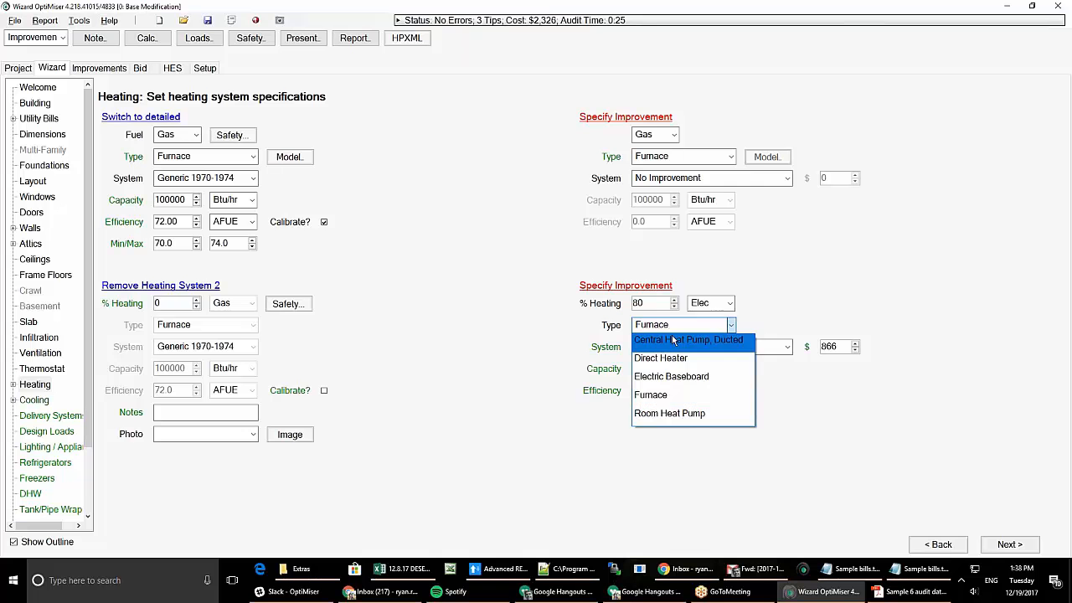
left_click(670, 414)
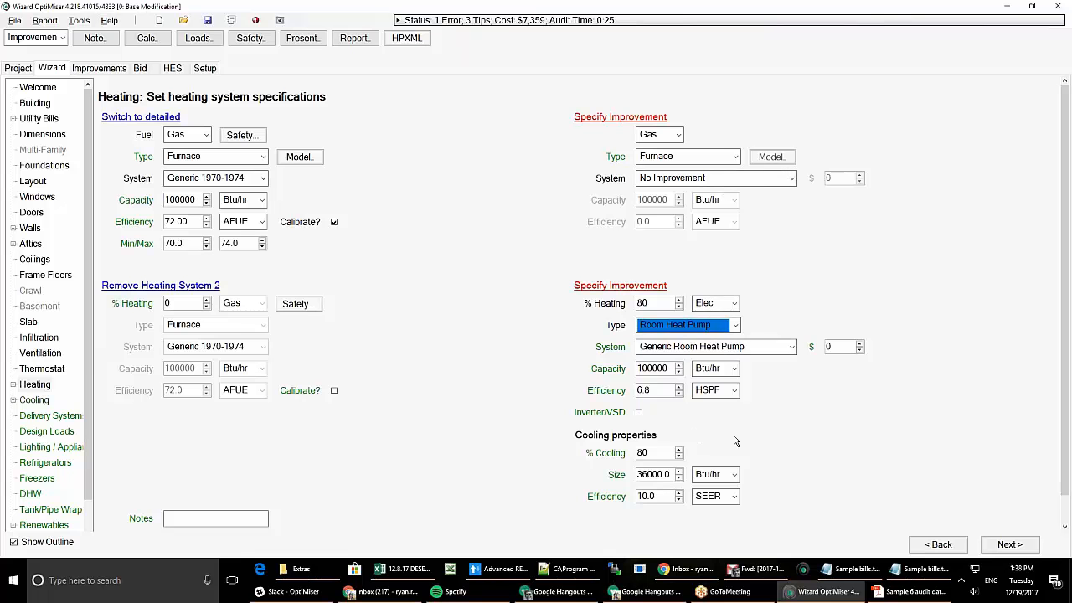
scroll(734, 437, "down", 1)
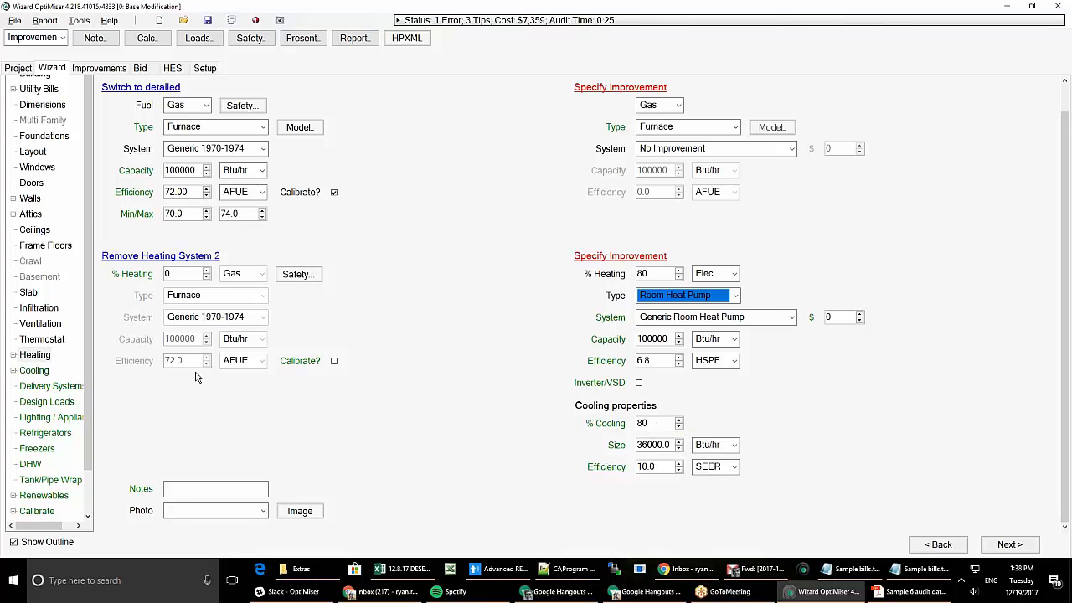
- On the Cooling page, set the central air conditioner's improvement to No Improvement
left_click(37, 374)
left_click(35, 397)
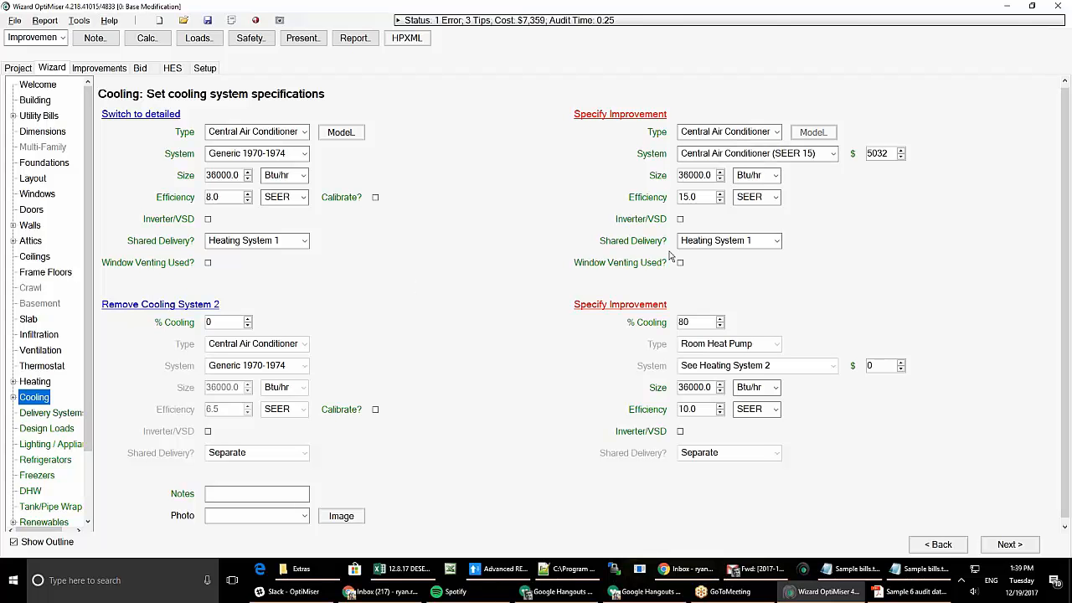
left_click(726, 153)
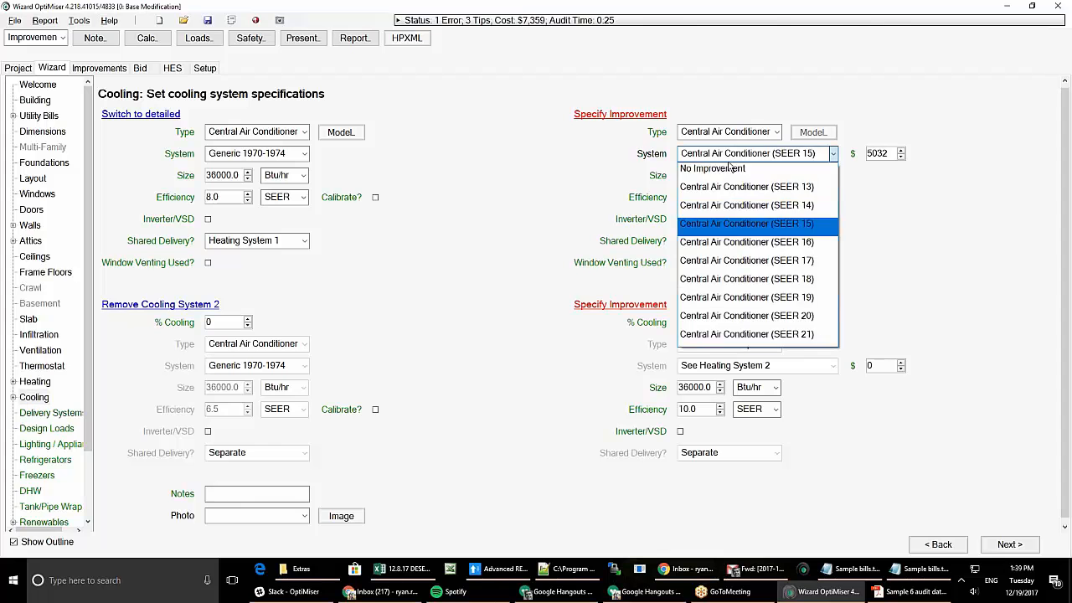
left_click(721, 169)
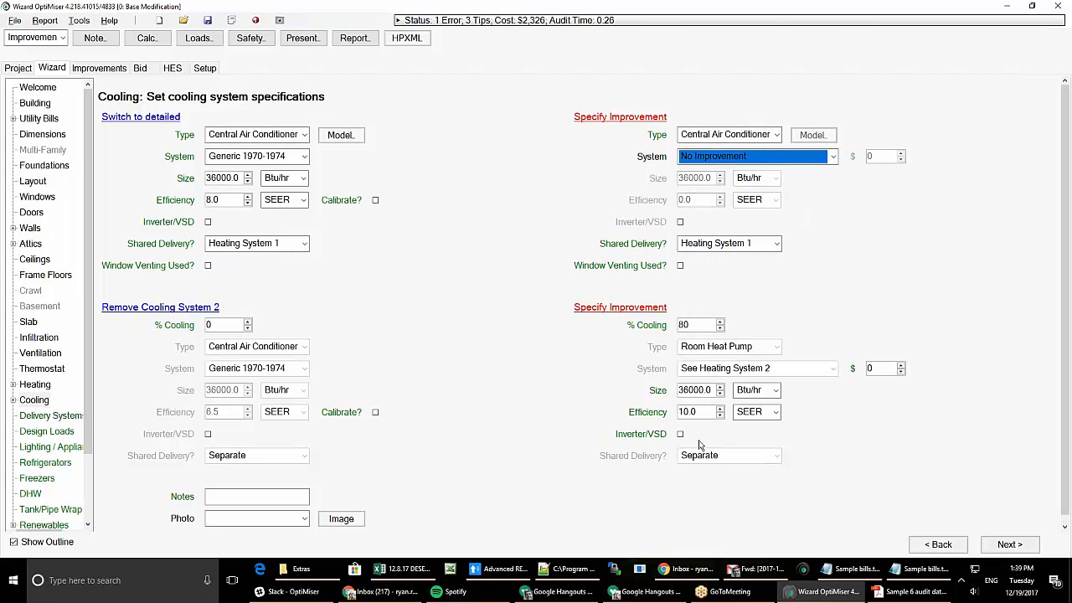
- Give System 2's room heat pump 100% of cooling and accept the deactivated-system message
left_click(689, 325)
type("10")
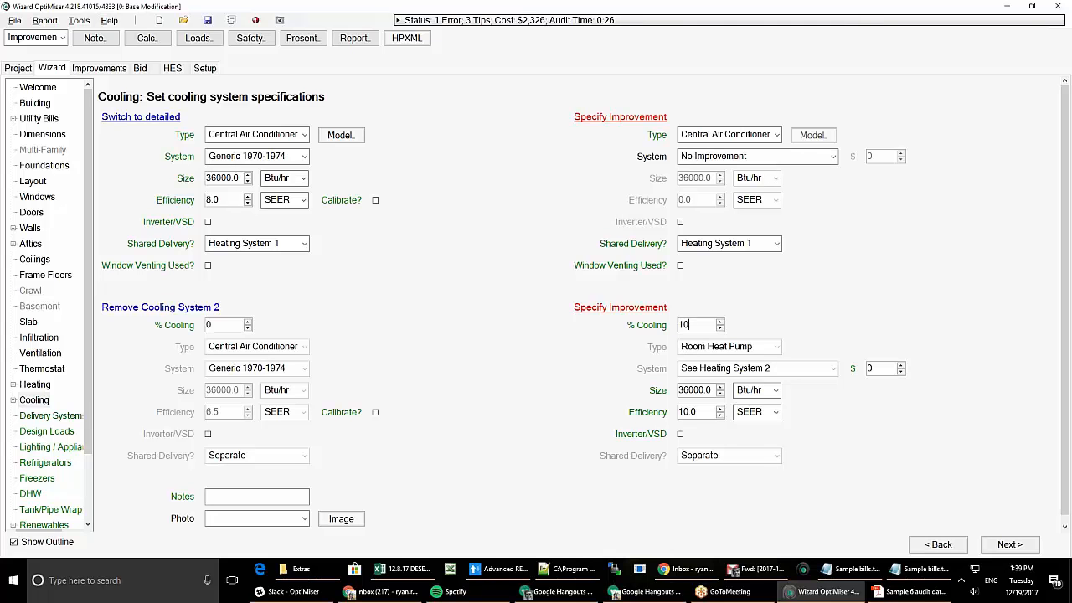
type("0")
key("Tab")
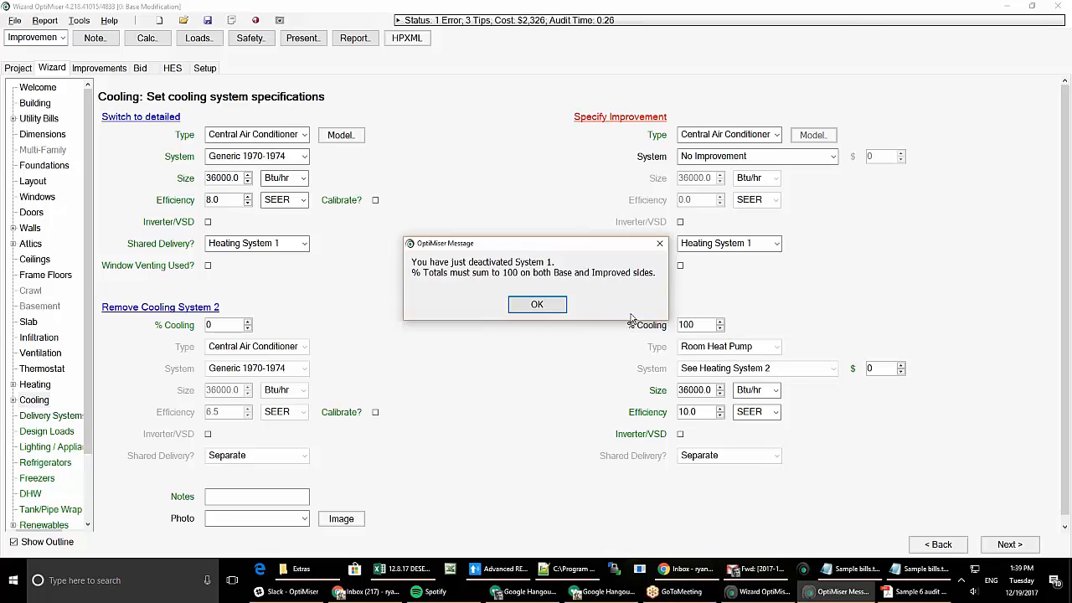
left_click(535, 306)
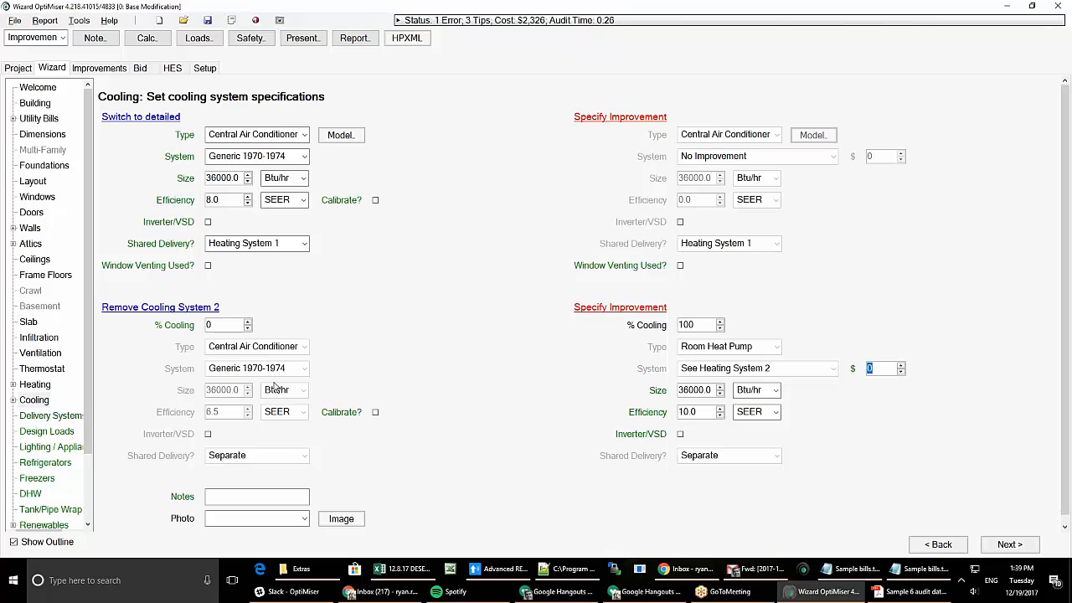
- Go to Delivery Systems and expand System 1's duct Location choices
left_click(46, 416)
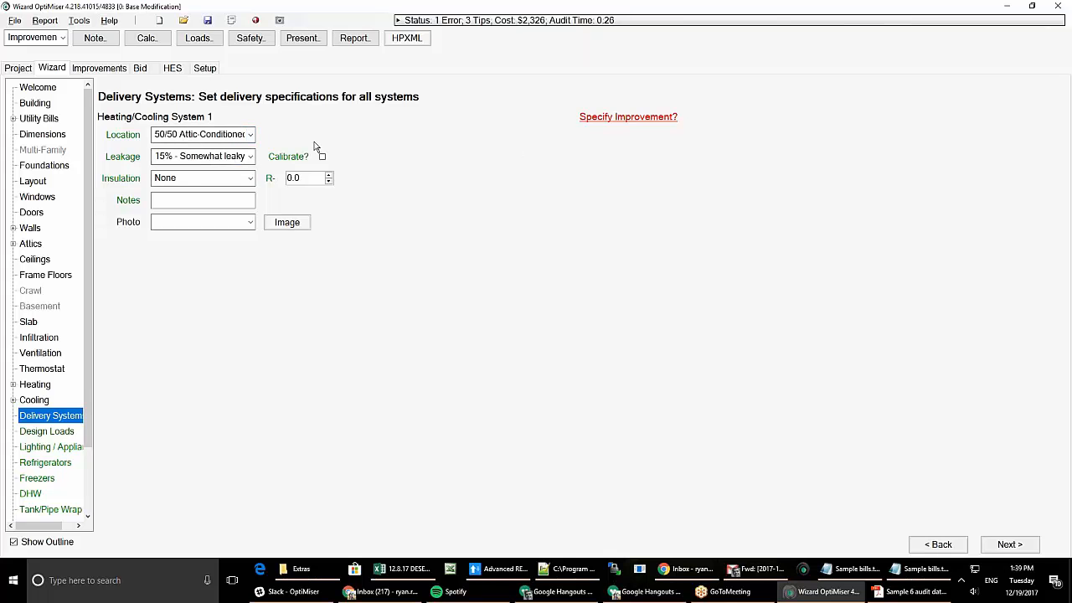
left_click(204, 135)
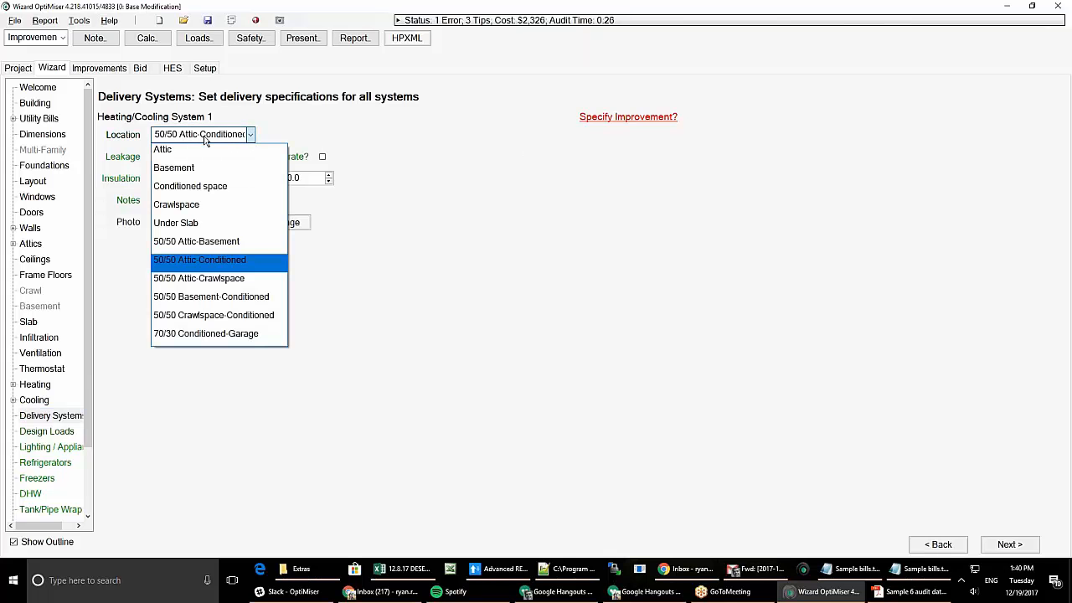
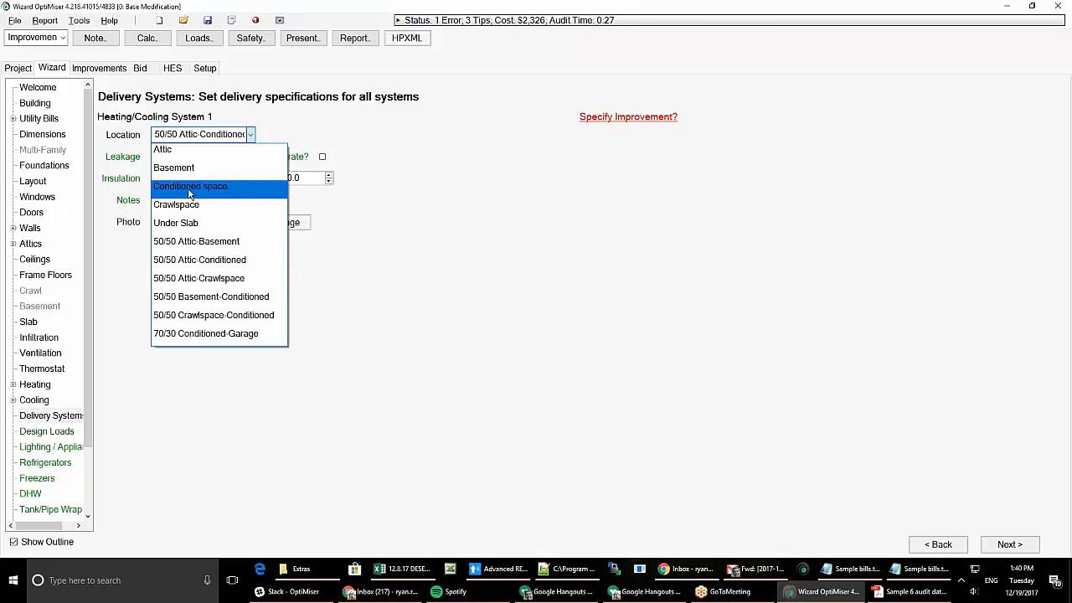
- Keep the 50/50 Attic-Conditioned duct location and set duct leakage to Measured, 225 cfm25
left_click(191, 265)
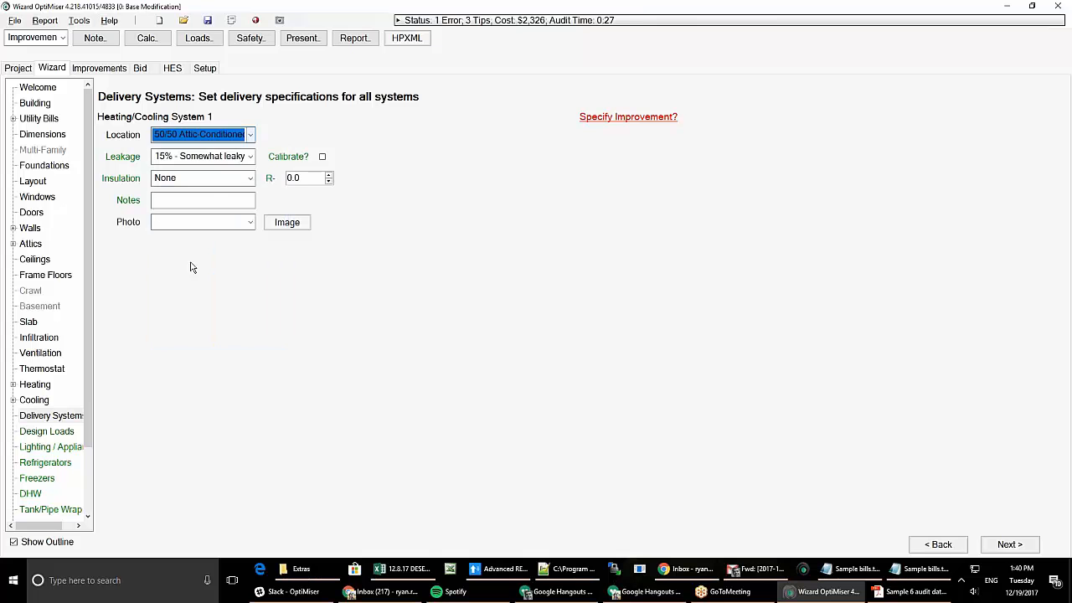
left_click(251, 159)
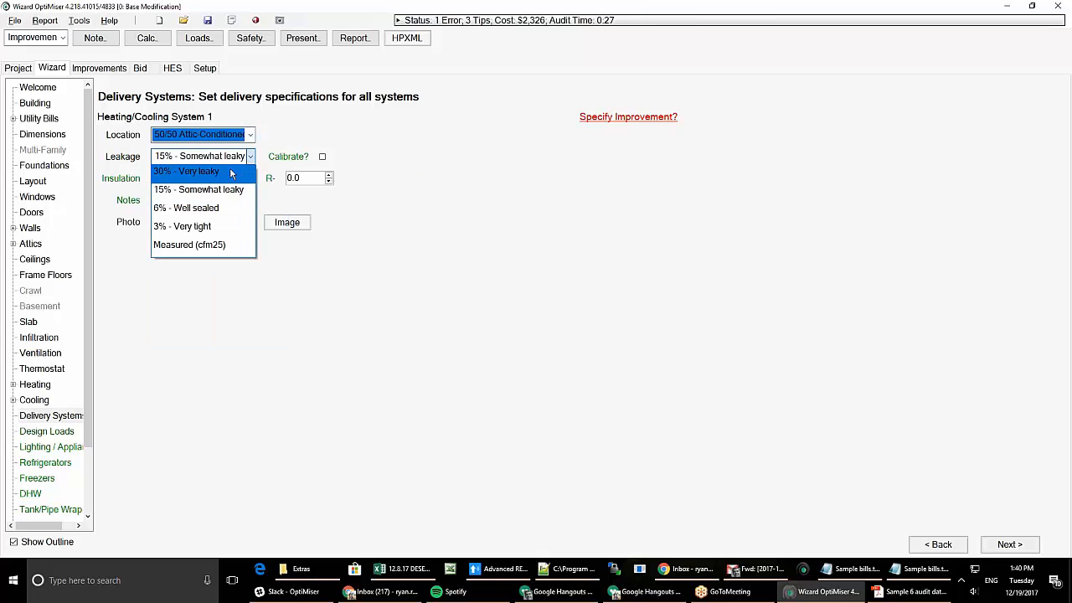
left_click(230, 172)
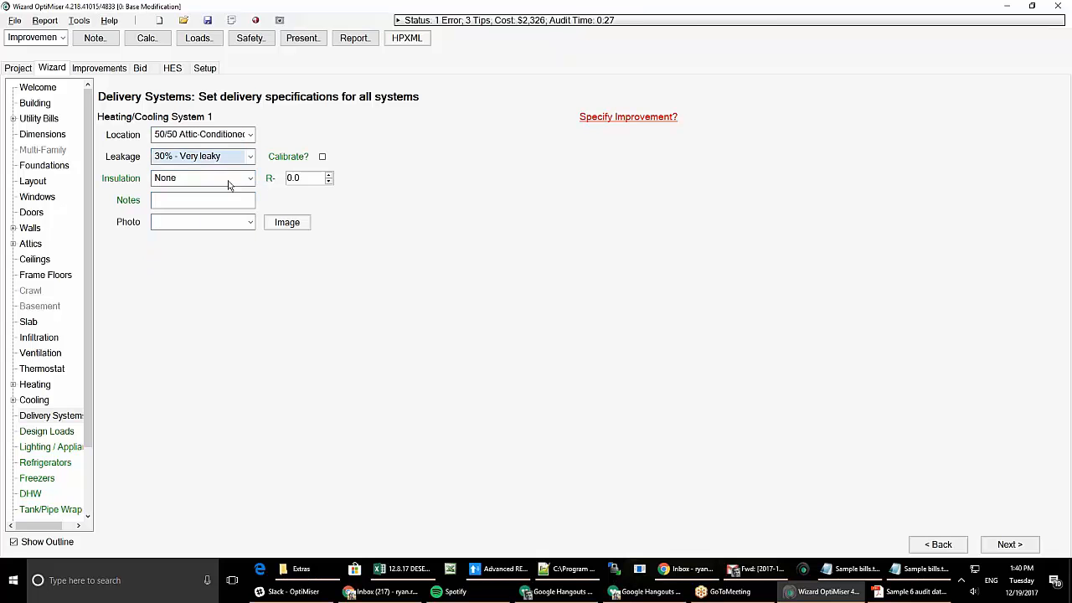
left_click(251, 157)
left_click(243, 244)
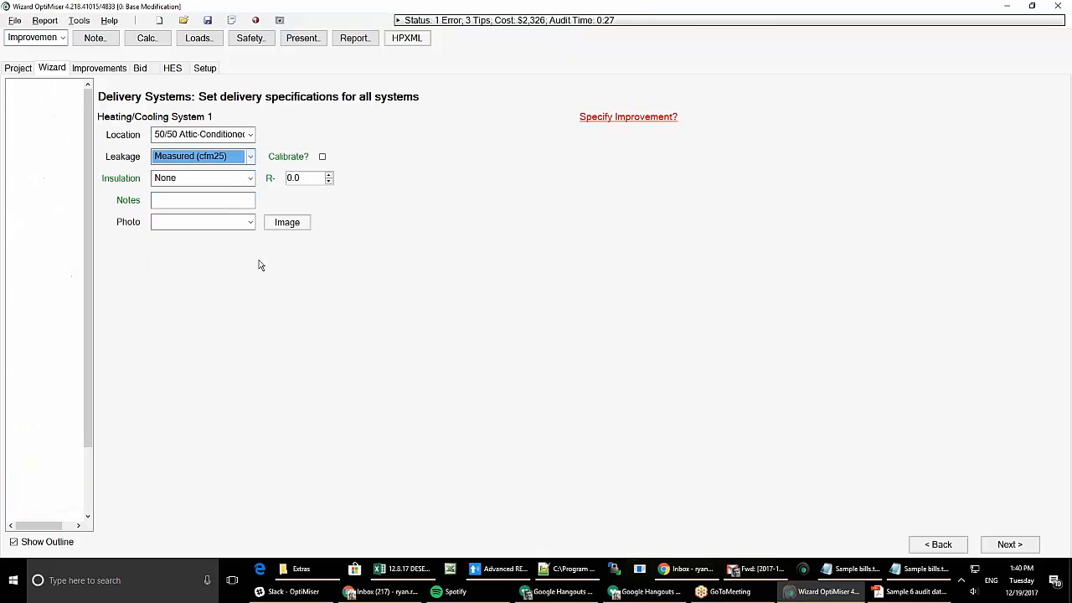
left_click(335, 159)
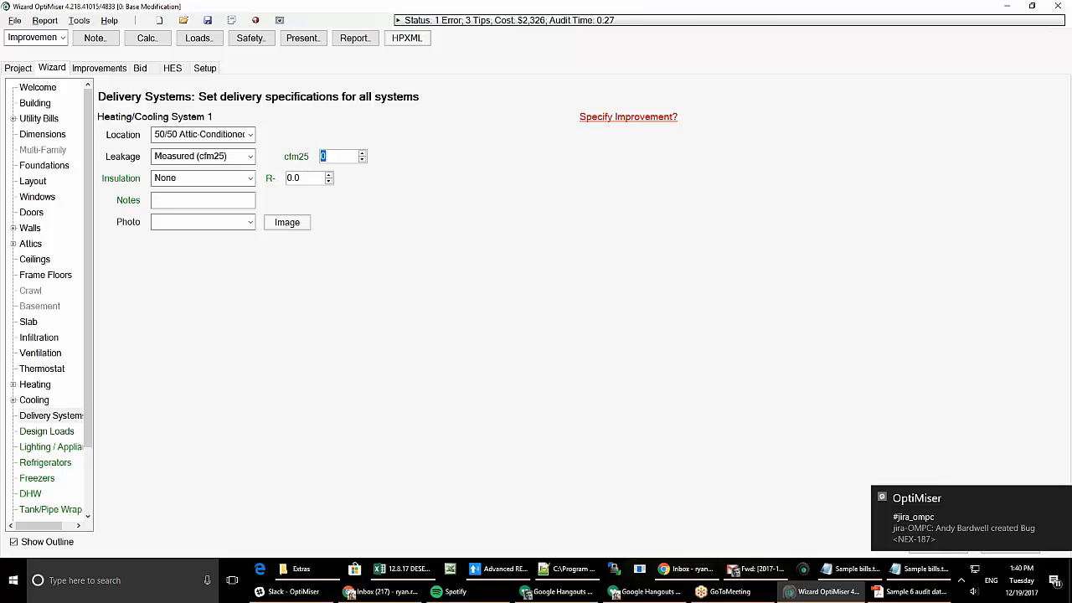
type("225")
key("Tab")
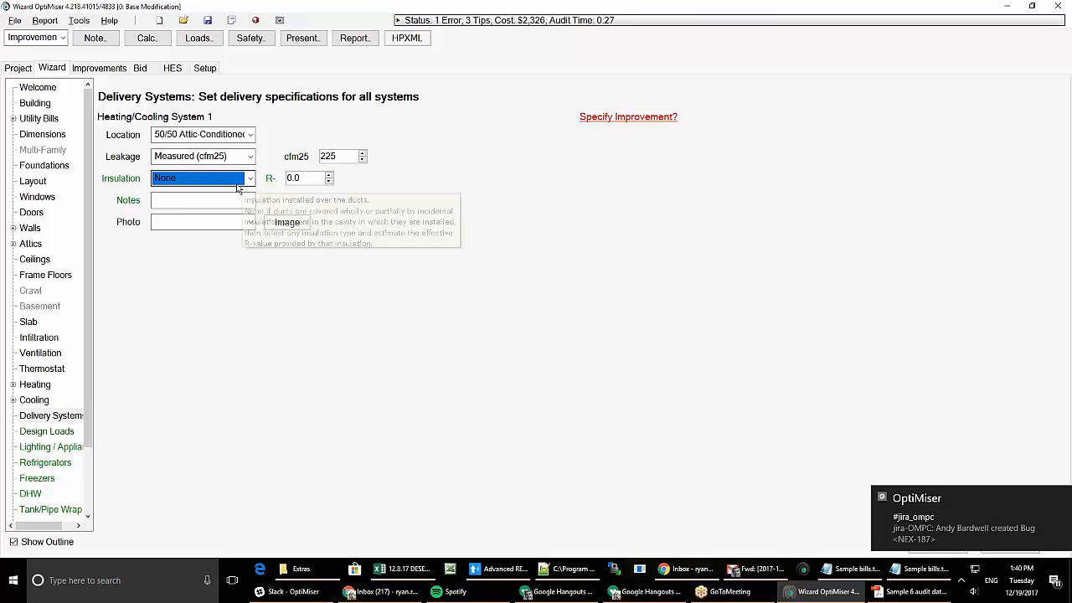
- Specify a 50% Reduction duct leakage improvement, lowering leakage to 113 cfm25 for $67
left_click(620, 119)
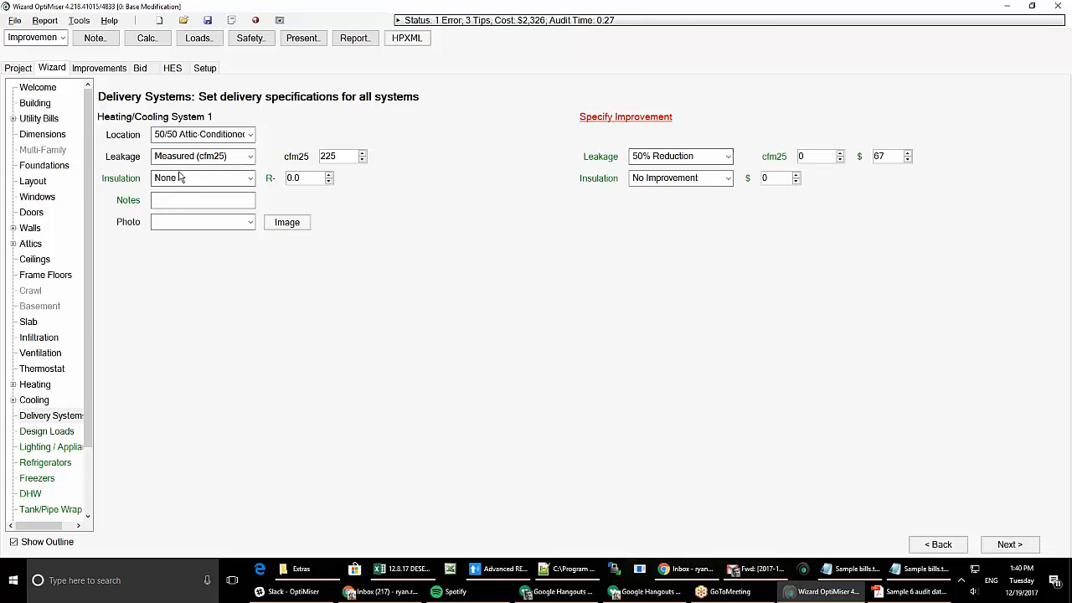
left_click(729, 157)
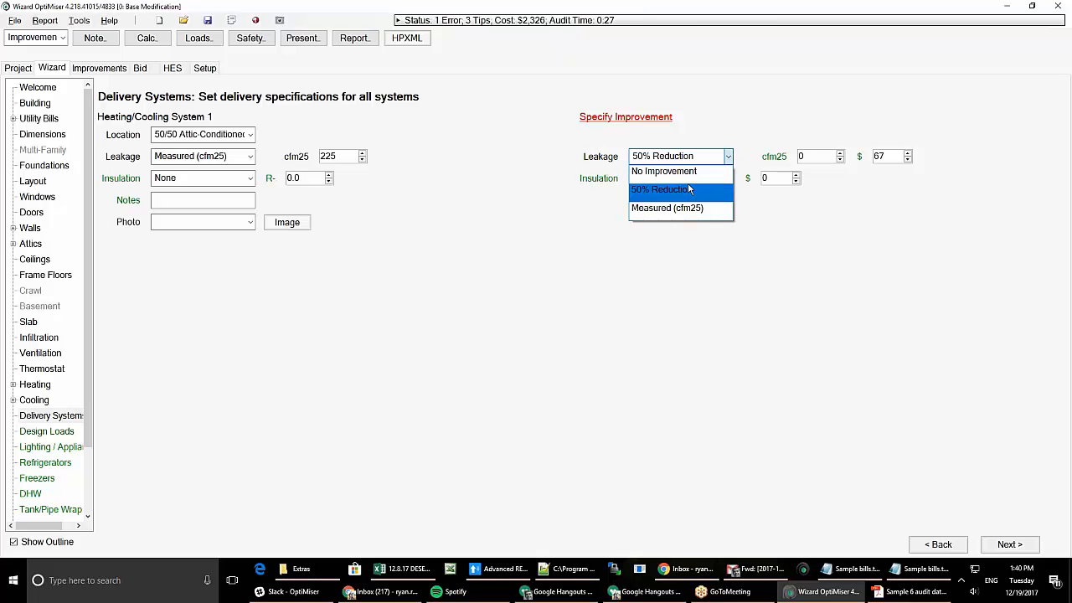
left_click(699, 172)
left_click(728, 157)
left_click(702, 168)
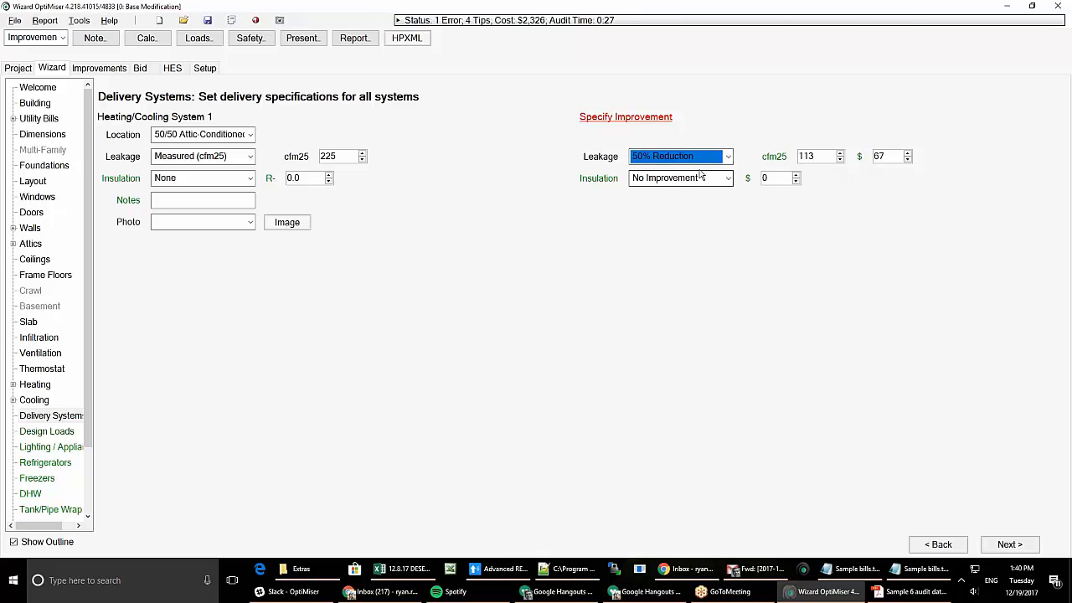
left_click(728, 157)
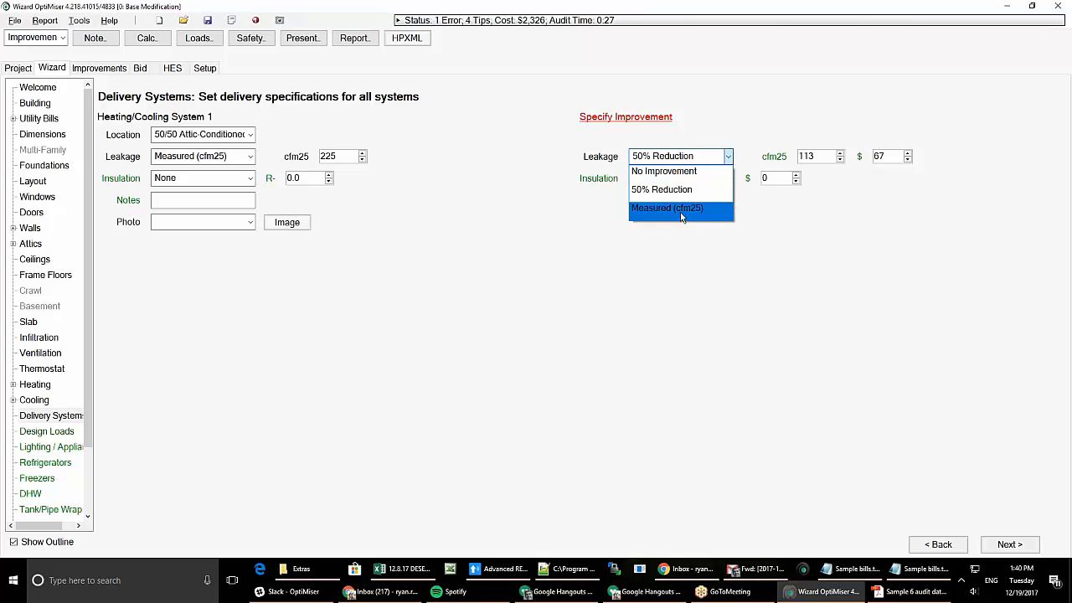
left_click(680, 212)
key("Tab")
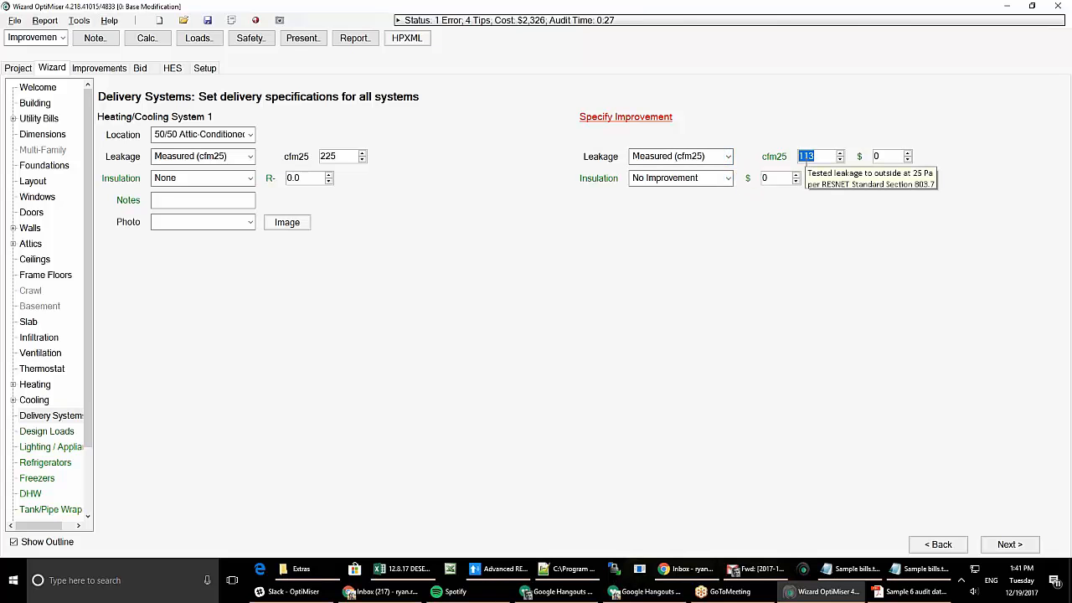
left_click(728, 158)
left_click(699, 191)
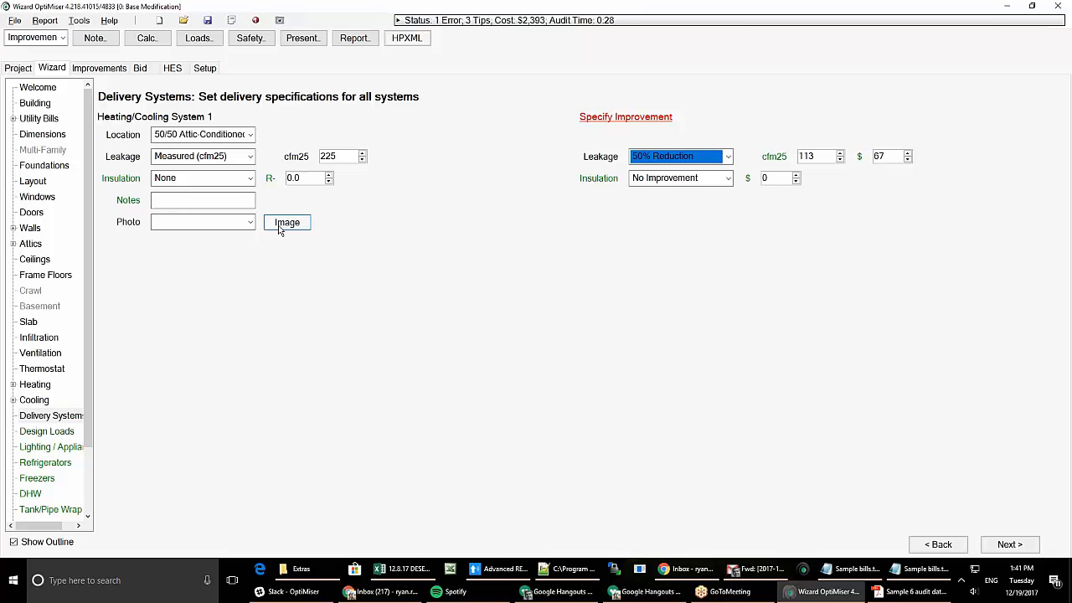
- Look at the duct notes editor and image annotation window, closing both unchanged
double_click(190, 201)
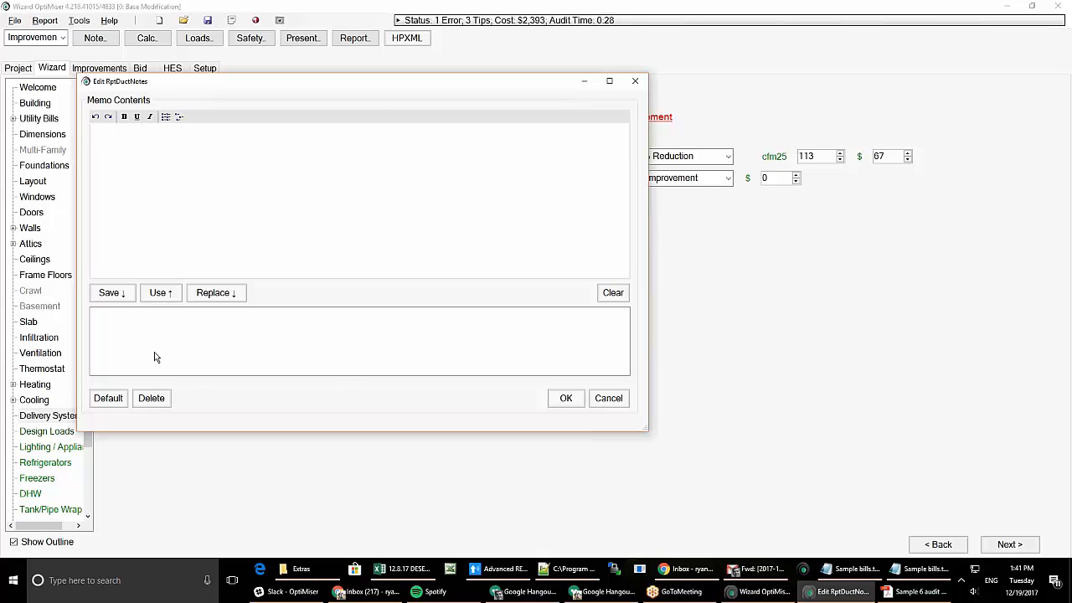
left_click(598, 400)
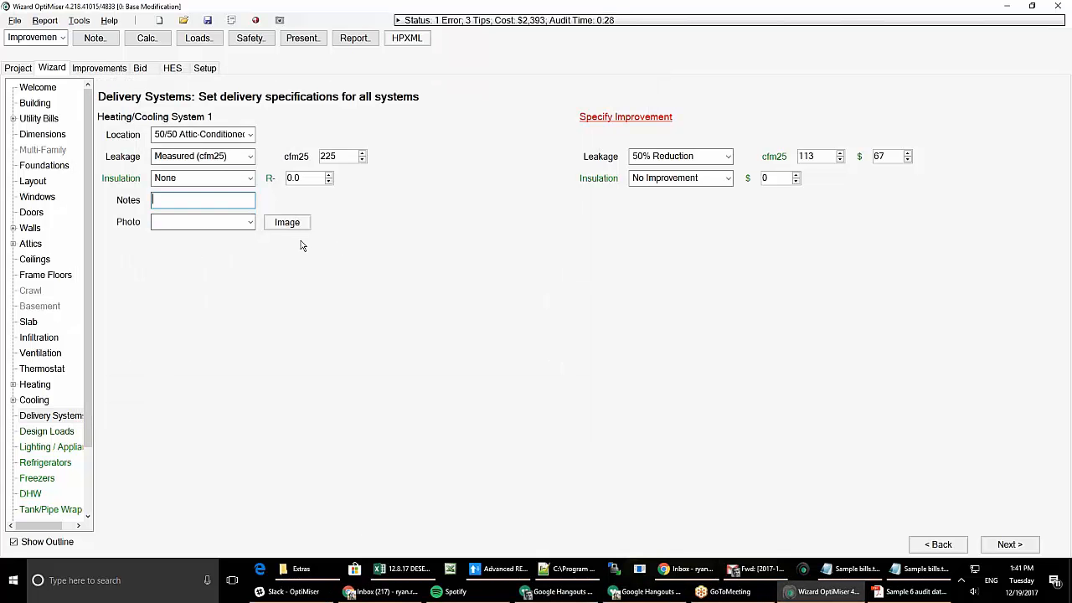
left_click(279, 20)
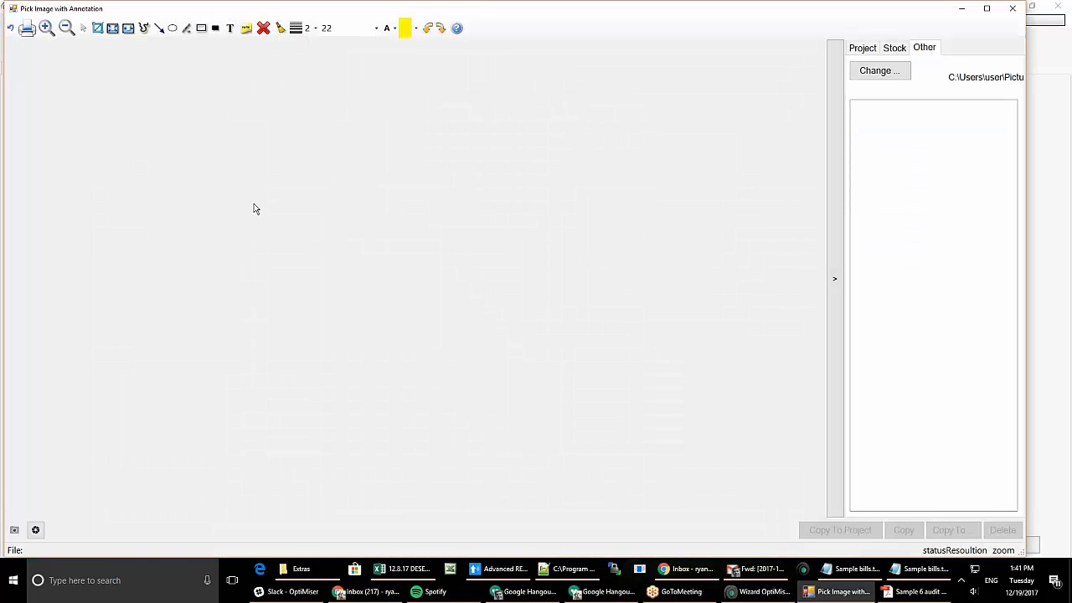
left_click(1011, 9)
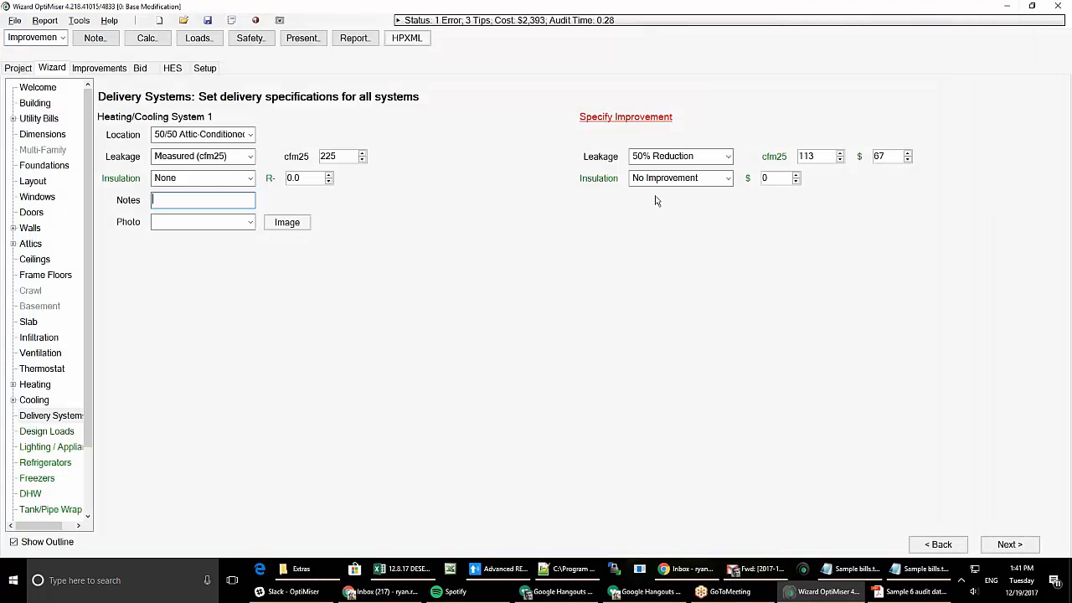
- Attach add bill data.PNG from the Pictures folder as the duct system's photo
left_click(288, 228)
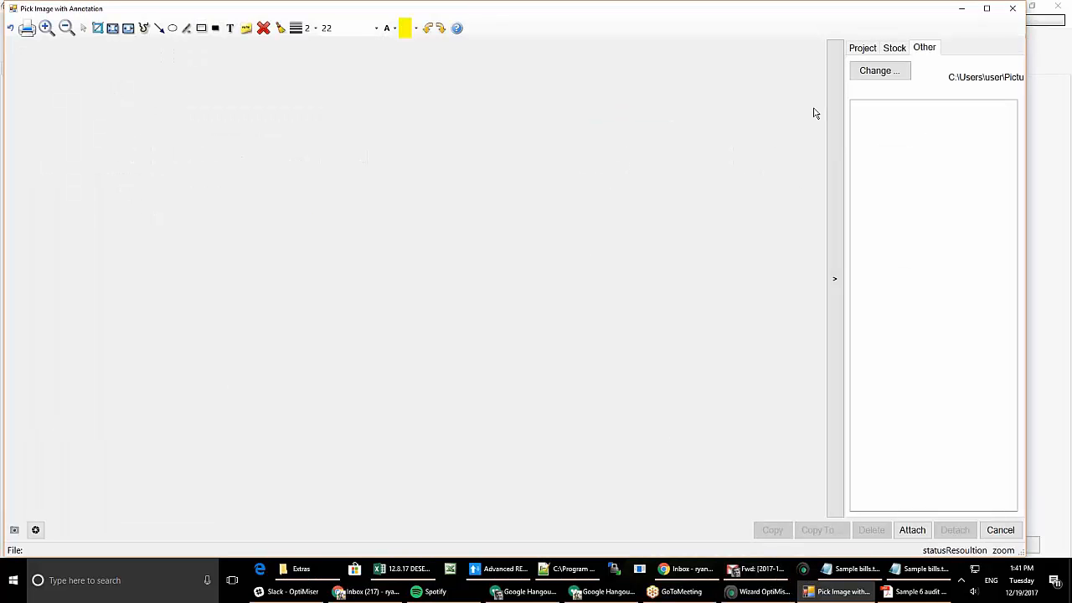
left_click(893, 72)
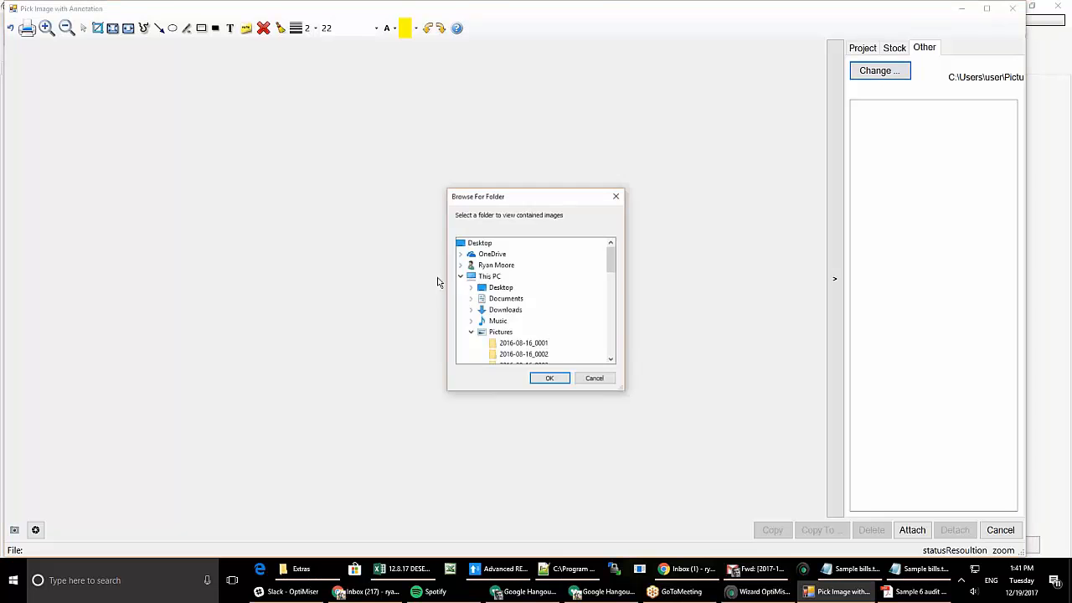
scroll(517, 335, "up", 10)
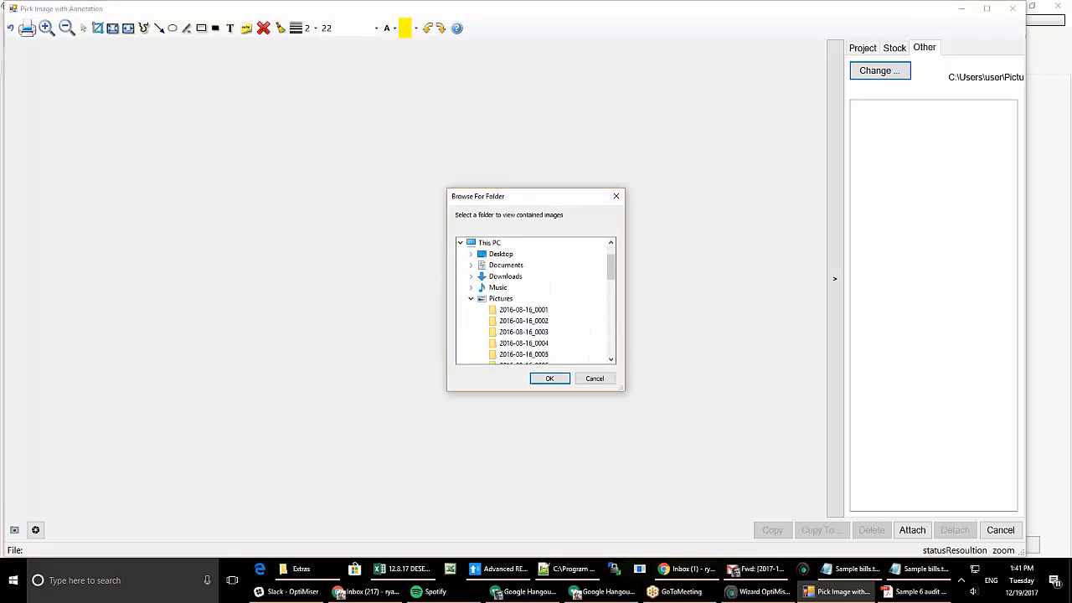
left_click(500, 298)
left_click(547, 380)
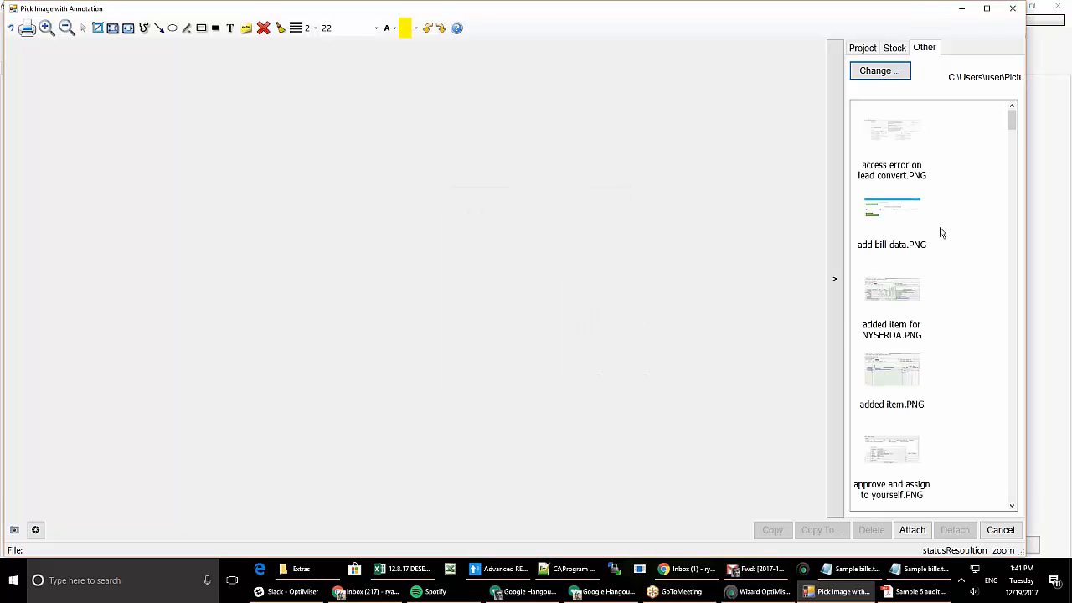
left_click(889, 211)
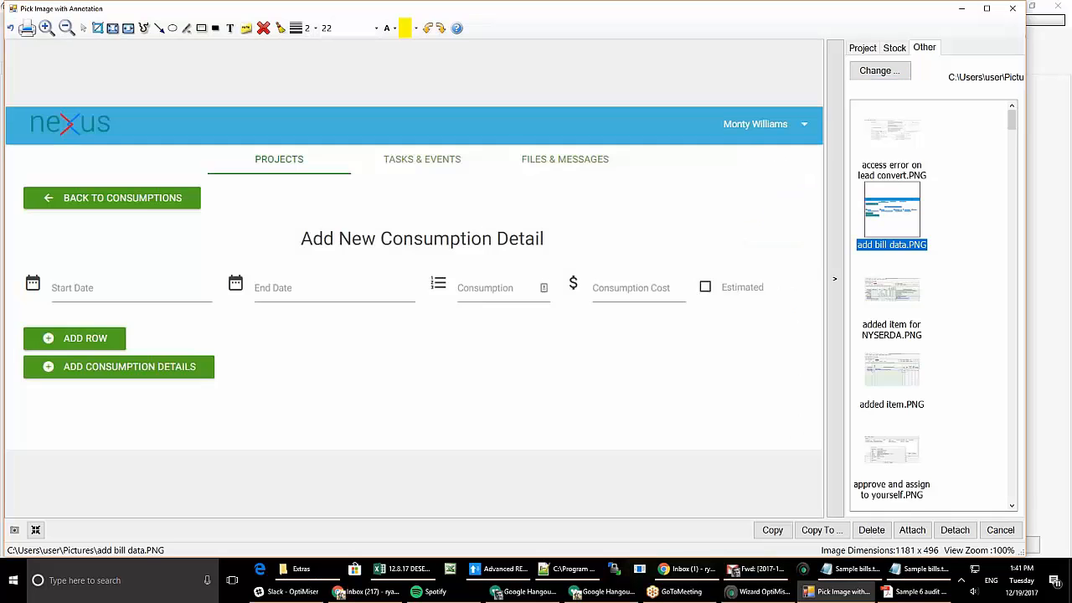
left_click(913, 530)
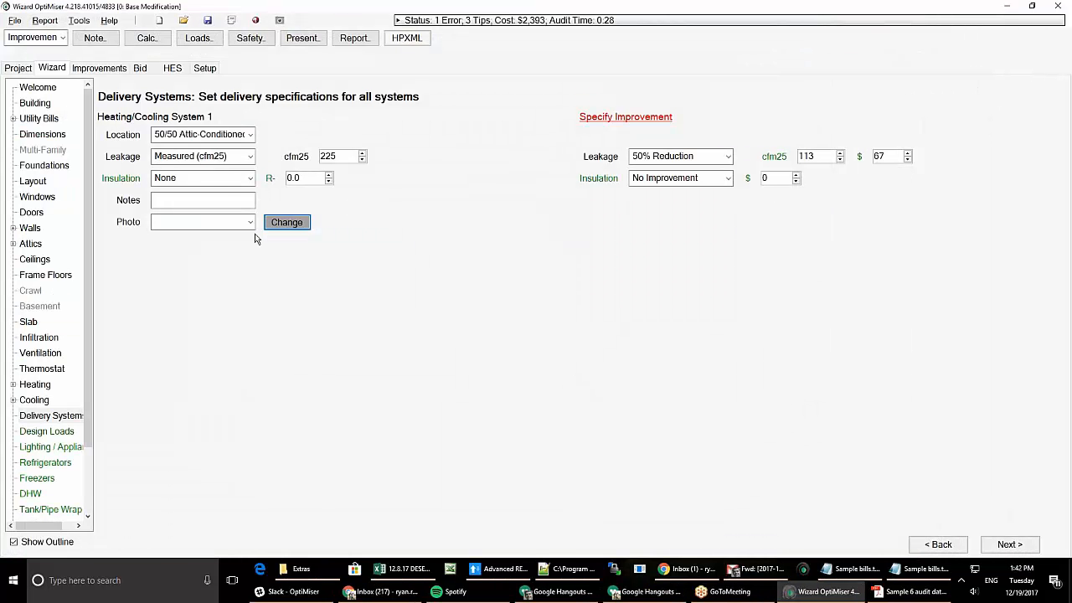
- Check the Design Loads results, then go to the Lighting / Appliances page
left_click(42, 432)
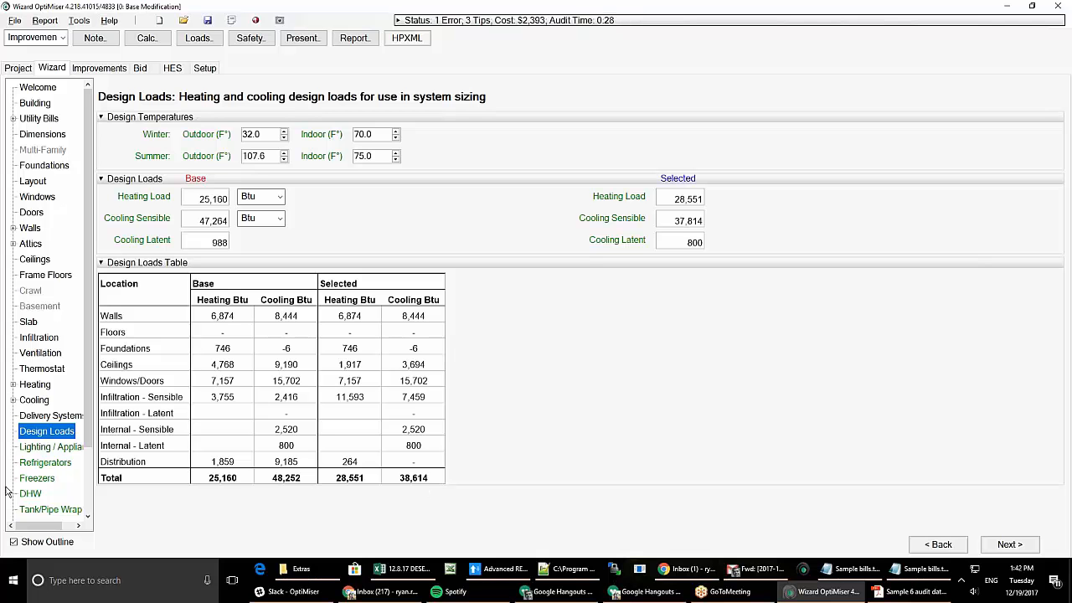
left_click(47, 451)
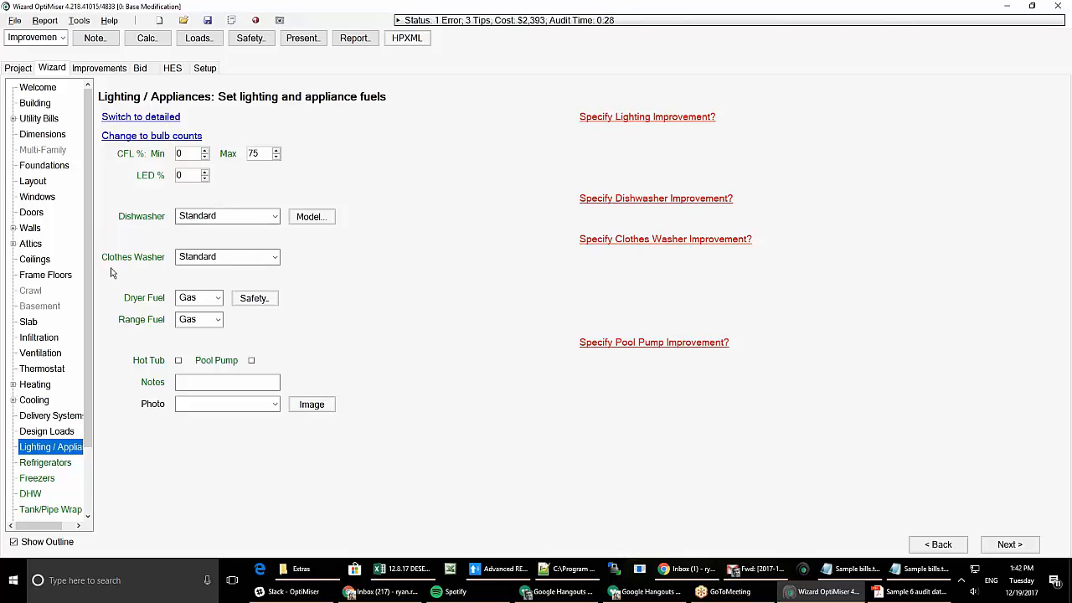
- Browse the detailed lighting form and miscellaneous electric loads, then return to the simple form
left_click(155, 135)
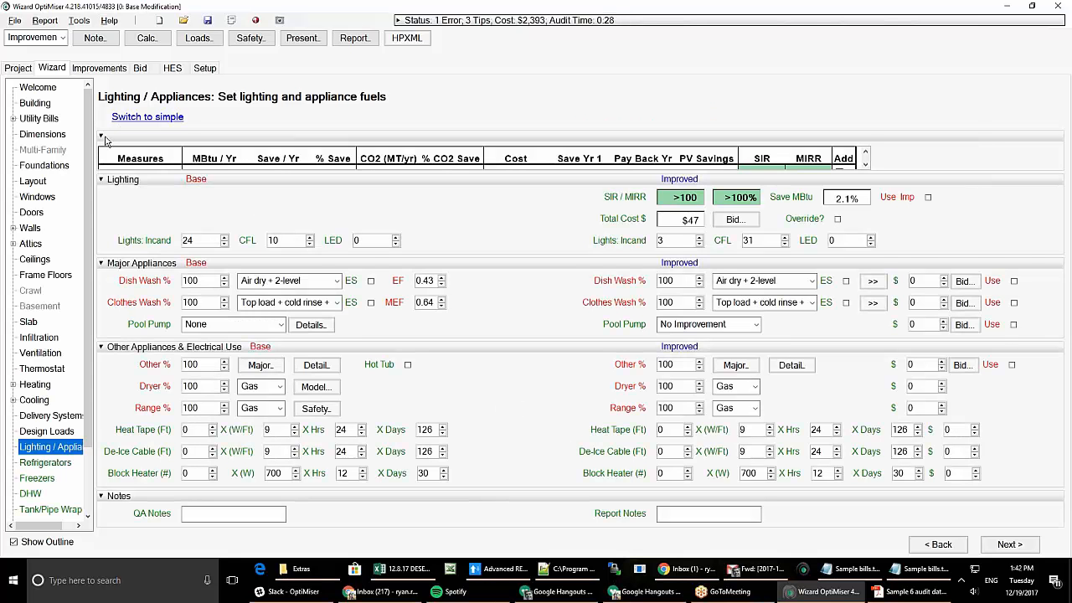
left_click(102, 137)
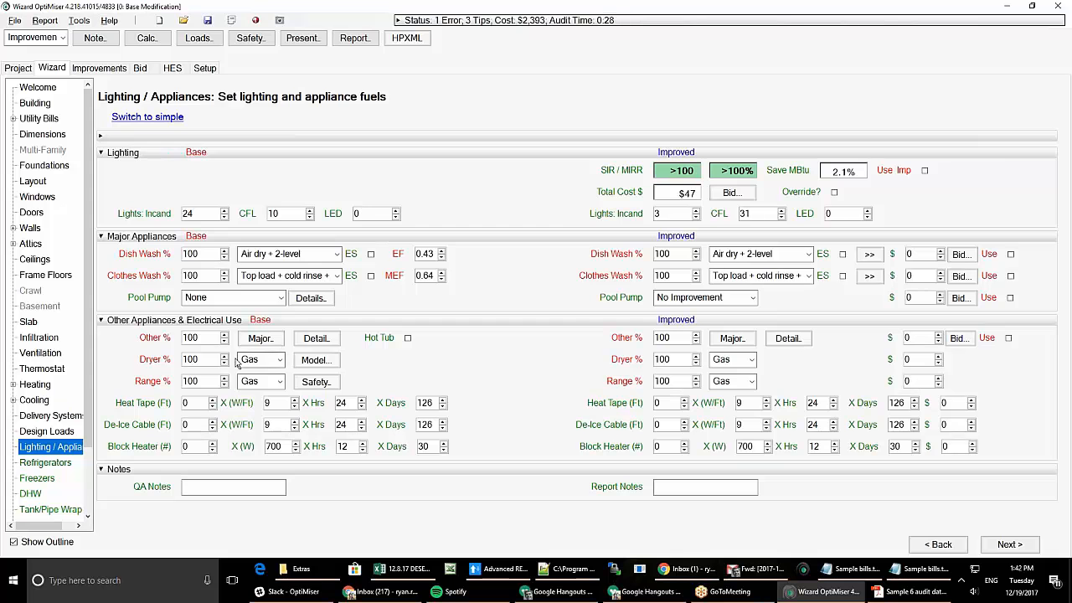
left_click(315, 339)
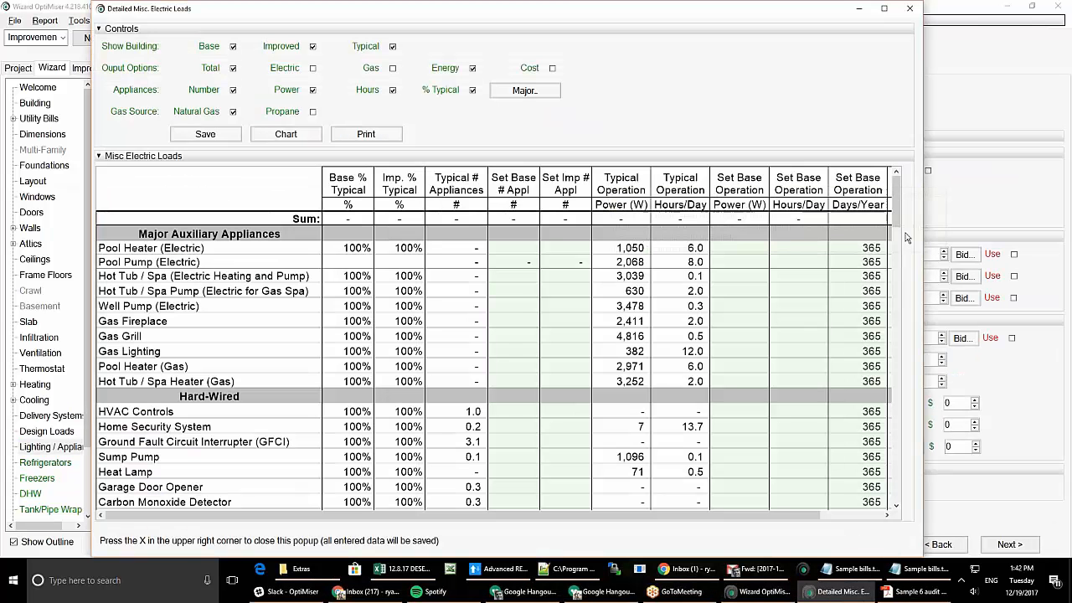
left_click_drag(897, 219, 904, 339)
left_click(910, 9)
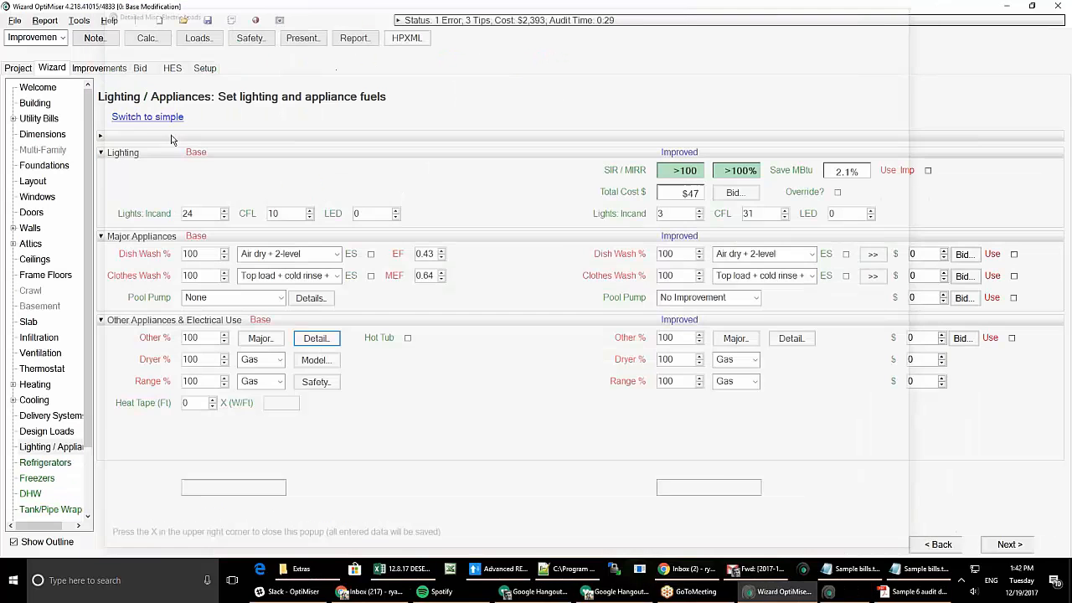
left_click(152, 119)
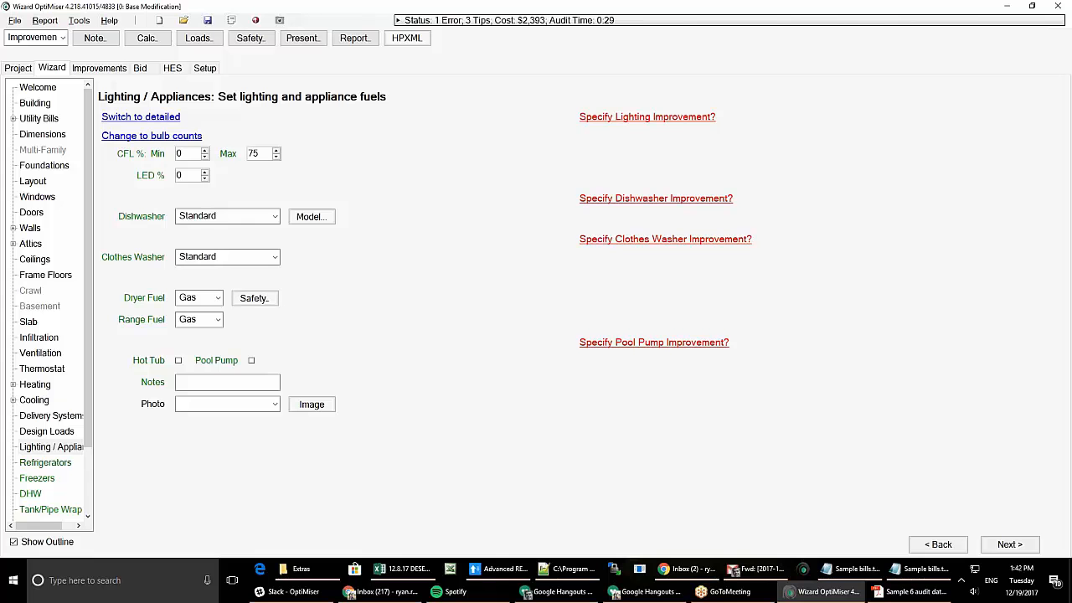
- Enter lighting as bulb counts: 10 incandescent and 24 CFL, improved to 10 LEDs
left_click(170, 138)
left_click(627, 124)
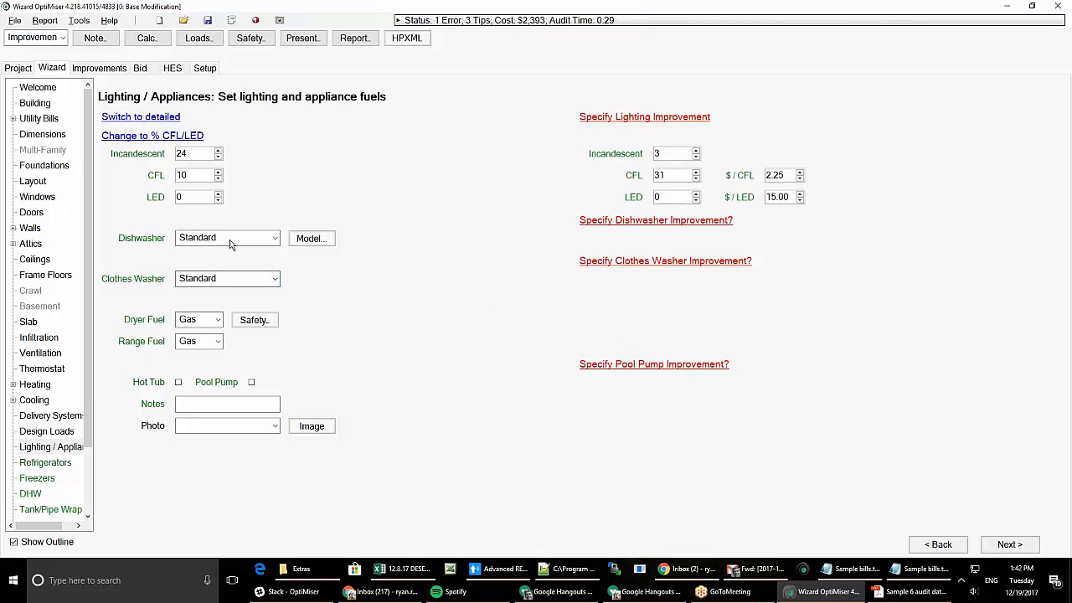
double_click(186, 155)
type("10")
key("Tab")
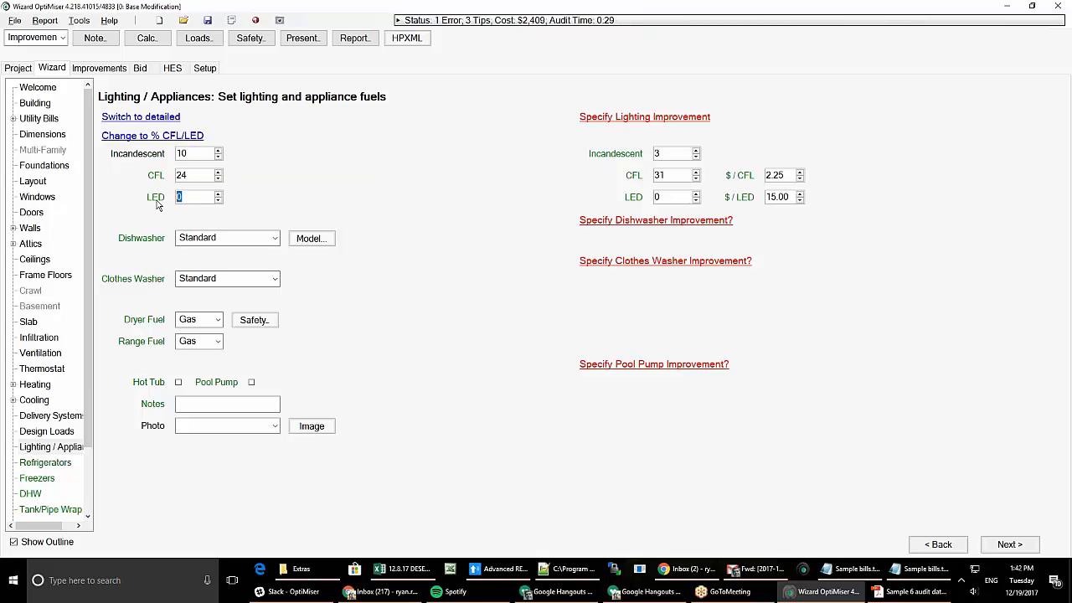
double_click(667, 198)
type("10")
key("Tab")
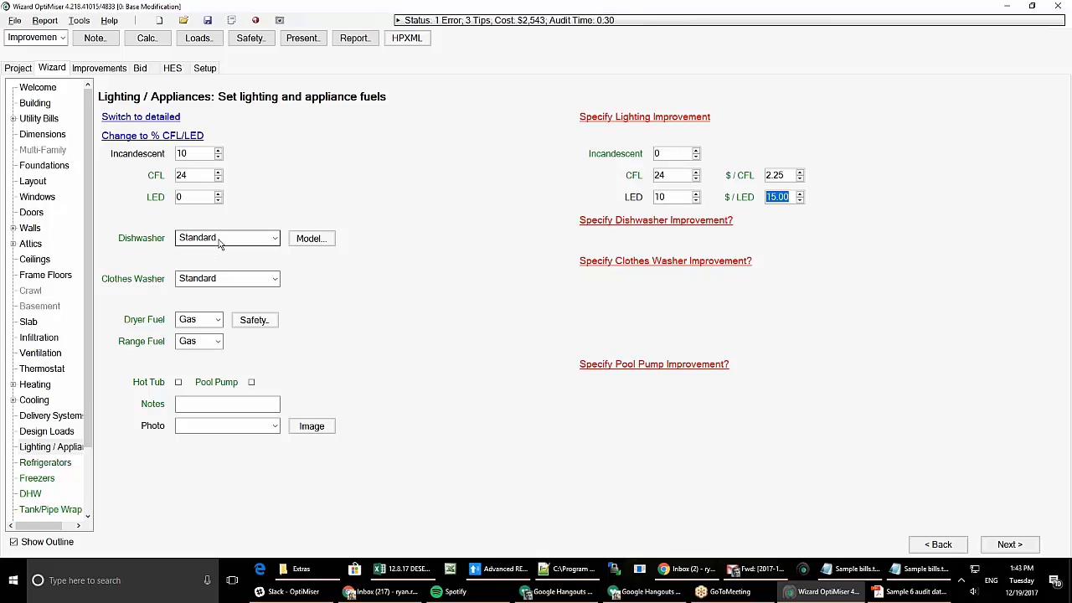
left_click(225, 282)
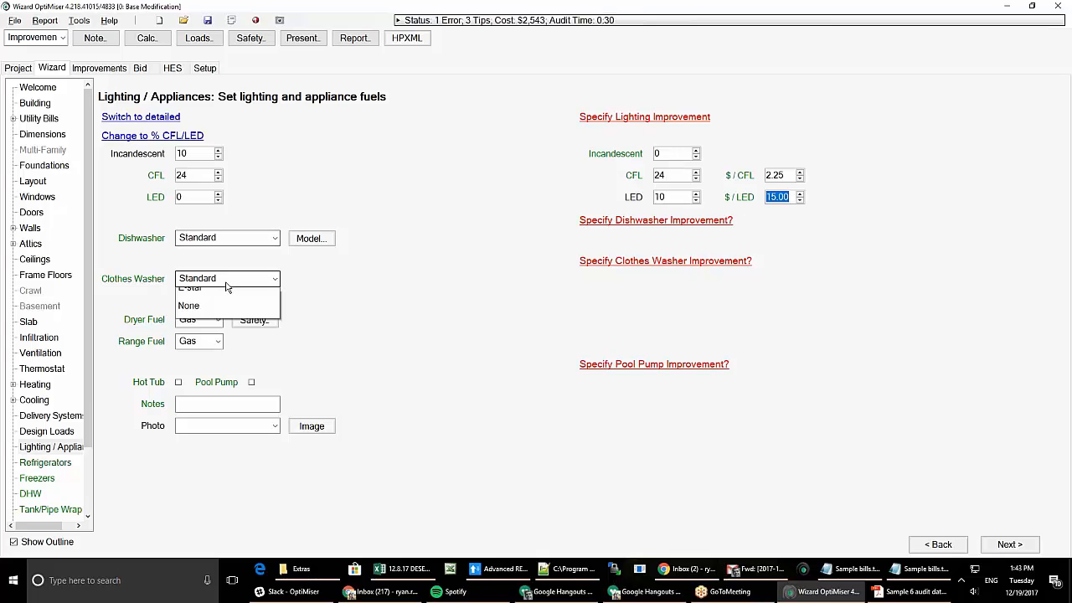
- Keep the Standard washer, try Elec dryer and range fuels, then set both back to Gas
left_click(405, 283)
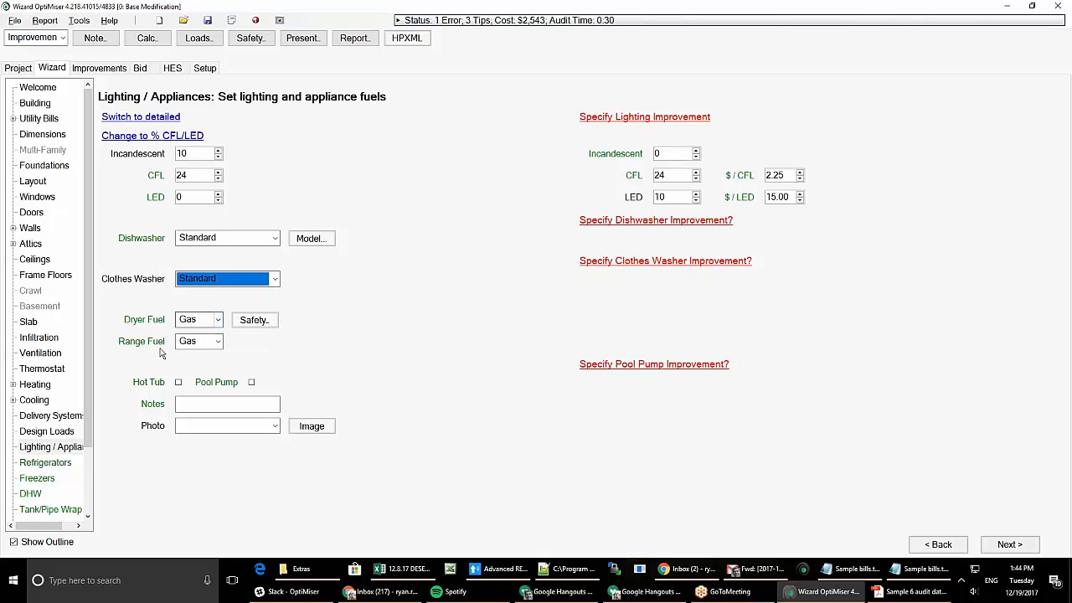
left_click(219, 320)
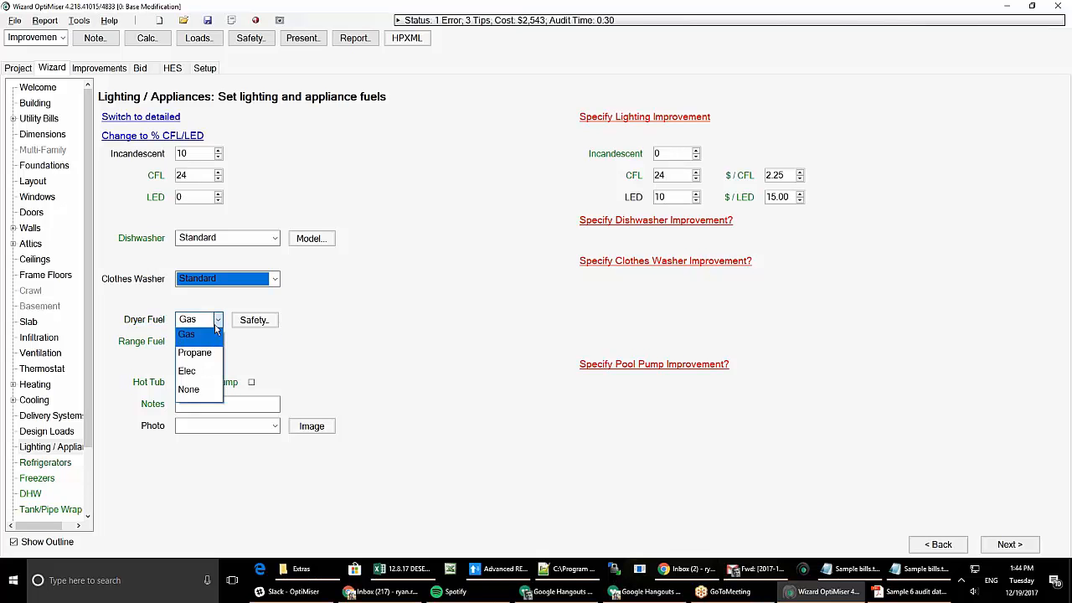
left_click(201, 371)
left_click(218, 342)
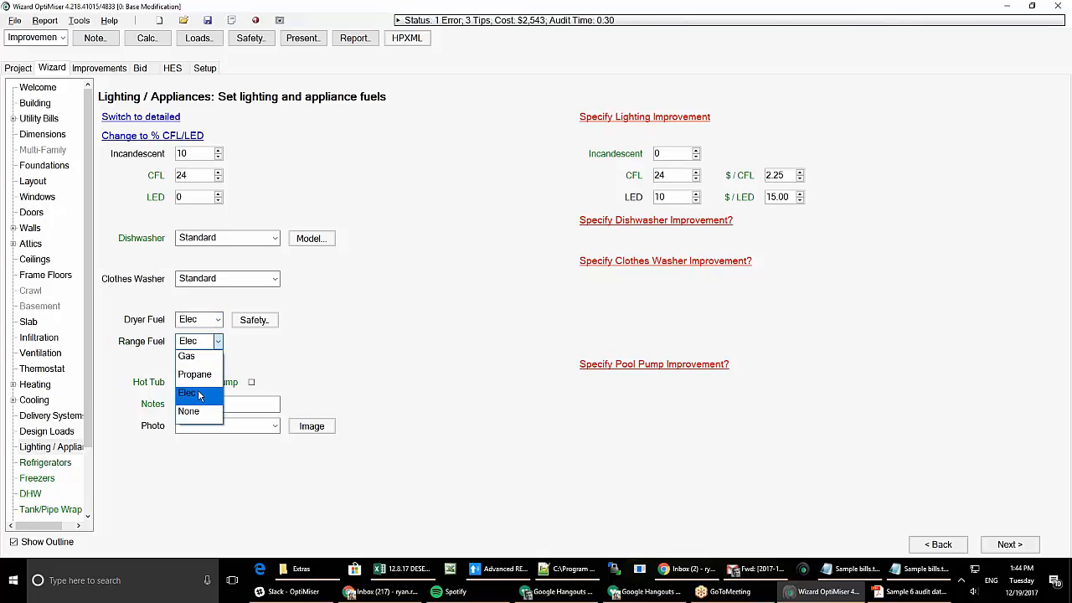
left_click(199, 392)
left_click(217, 320)
left_click(209, 335)
left_click(218, 342)
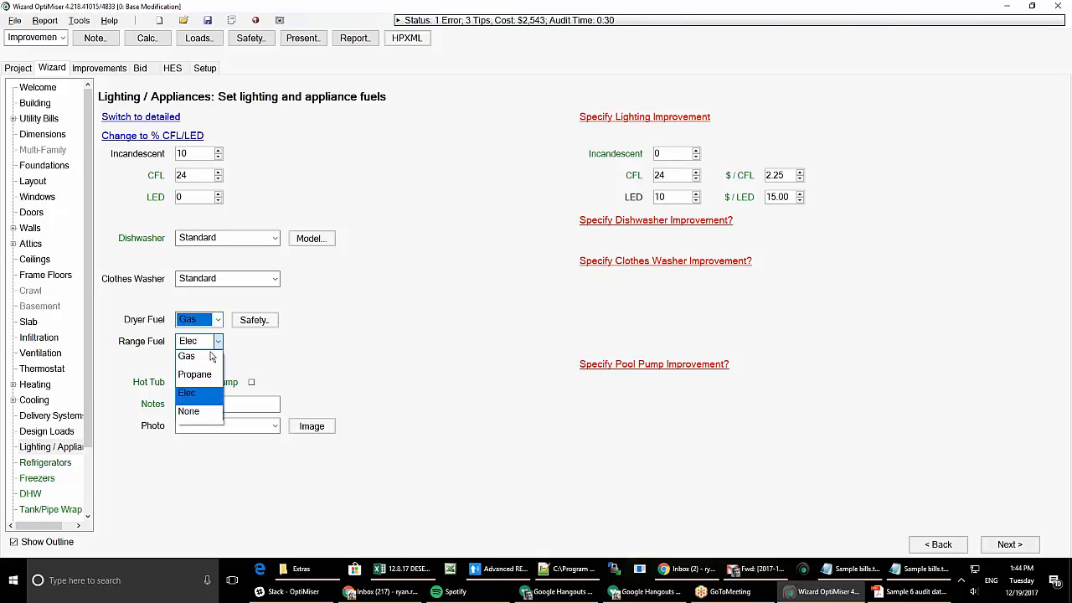
left_click(194, 357)
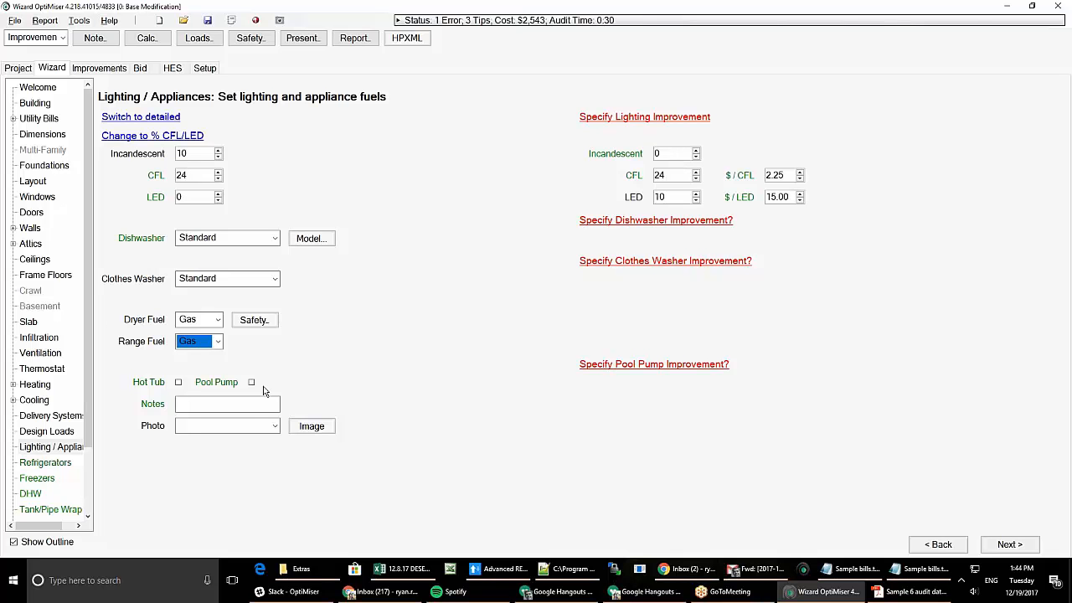
mouse_move(255, 387)
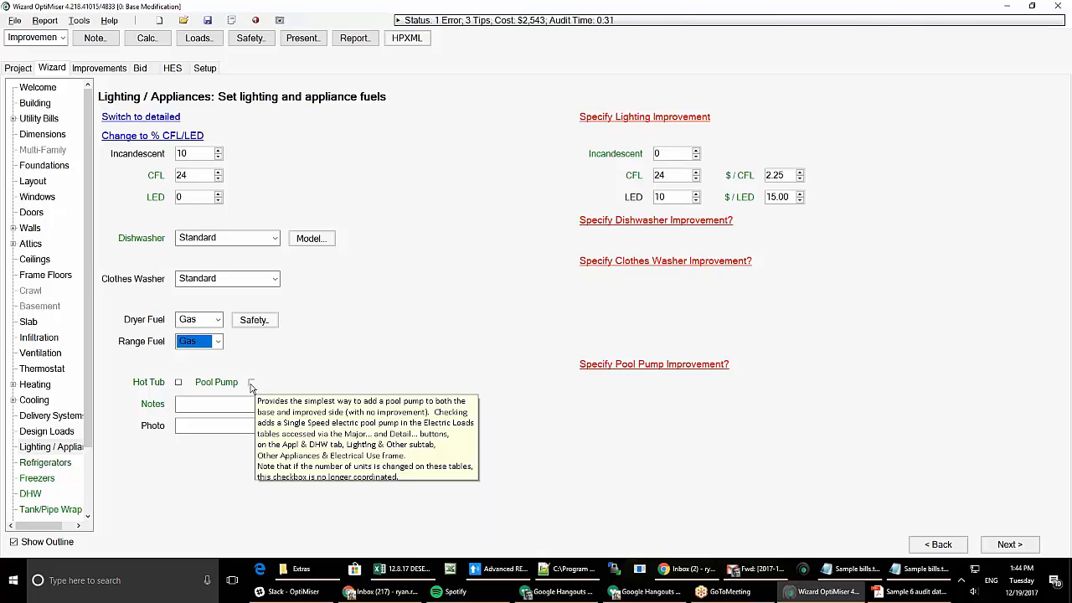
- Add a 1.5 HP Single Speed pool pump with a $1,700 Variable Speed improvement, checking its sizing details
left_click(251, 382)
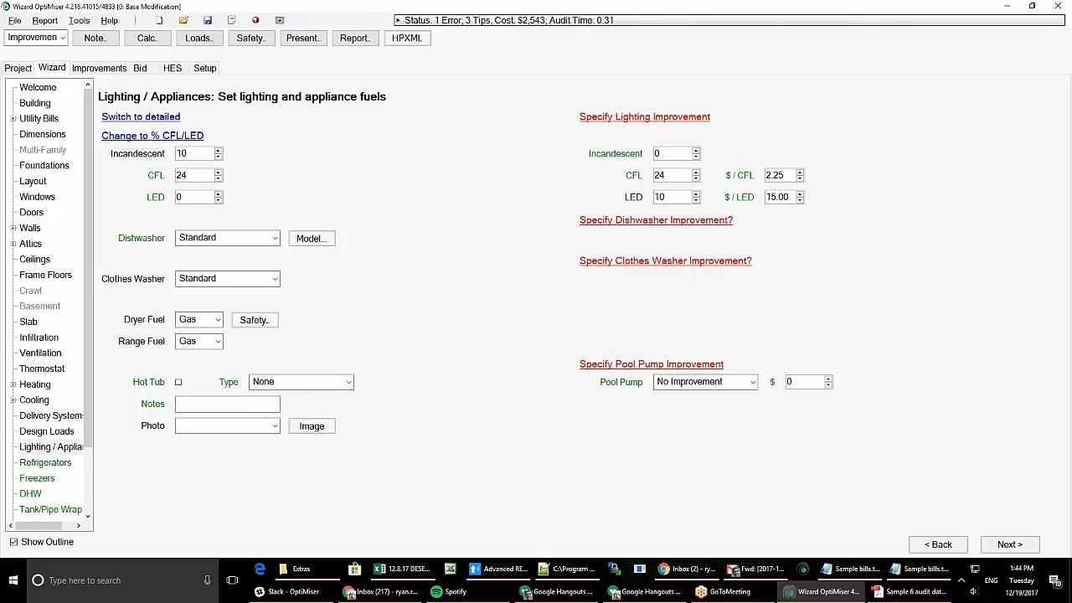
left_click(325, 384)
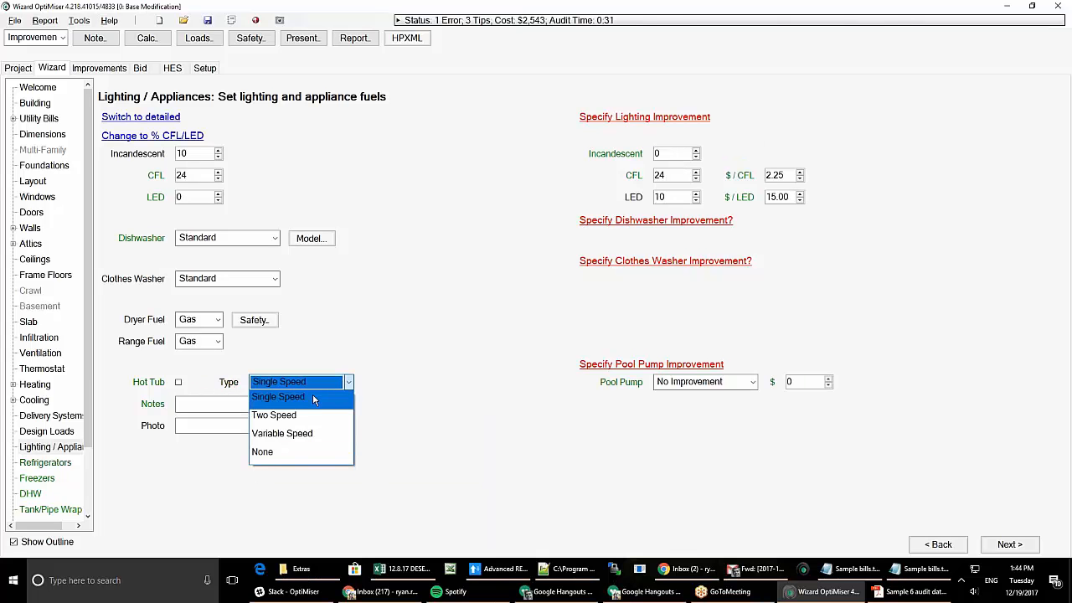
left_click(313, 394)
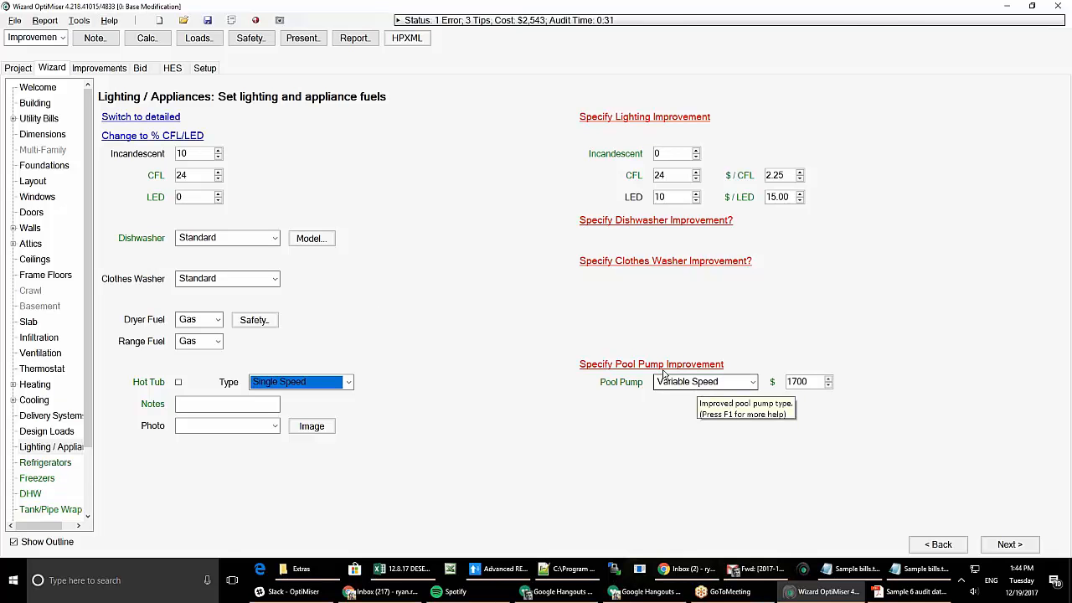
left_click(129, 117)
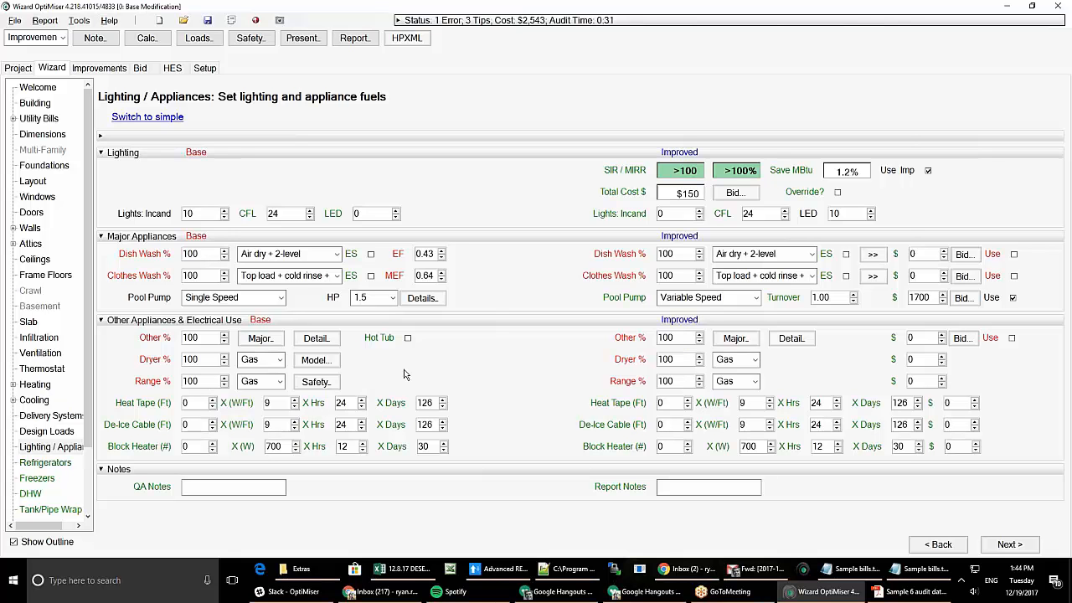
left_click(433, 304)
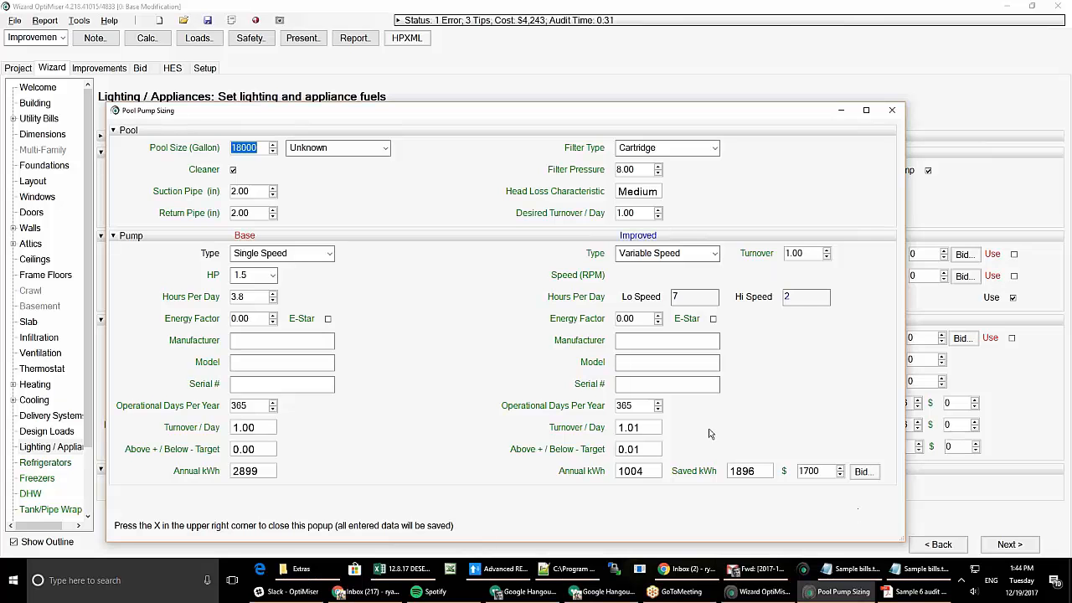
left_click(892, 110)
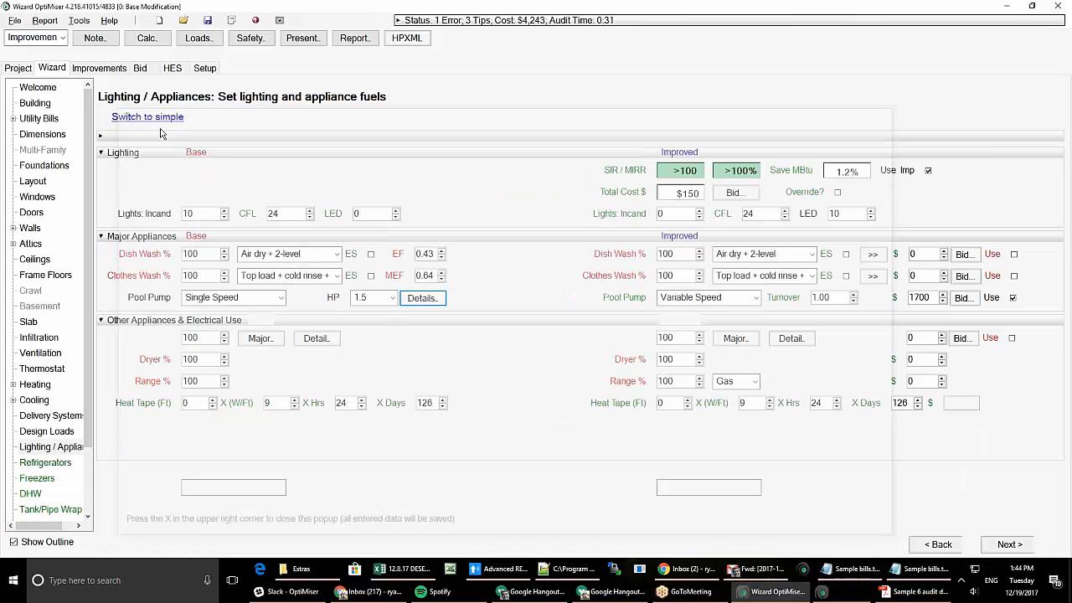
left_click(148, 117)
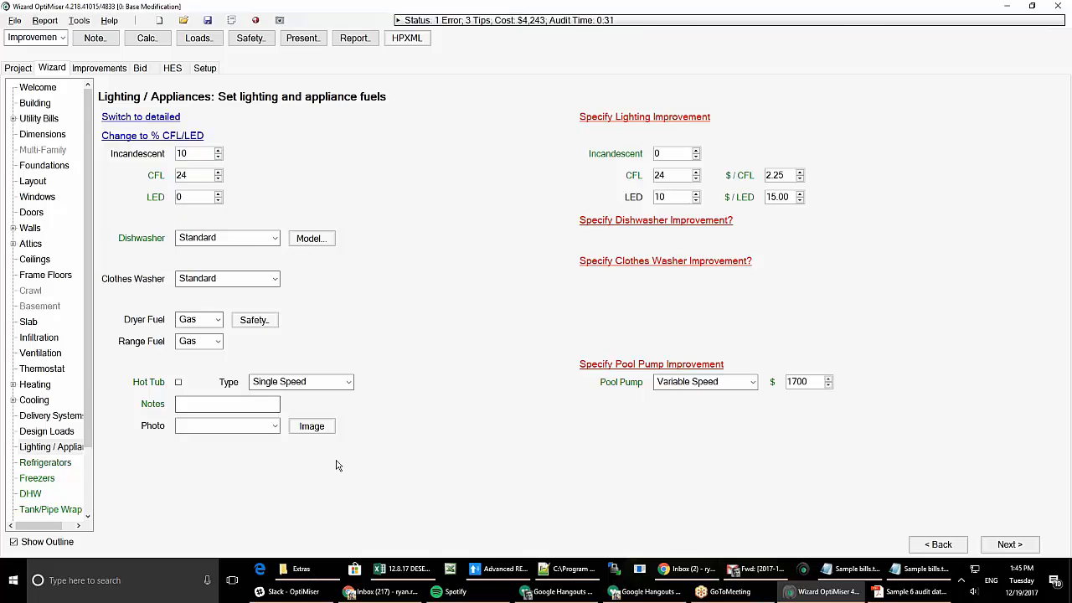
- Page through Refrigerators and Freezers to the DHW page's 50-gallon gas tank water heater
left_click(49, 465)
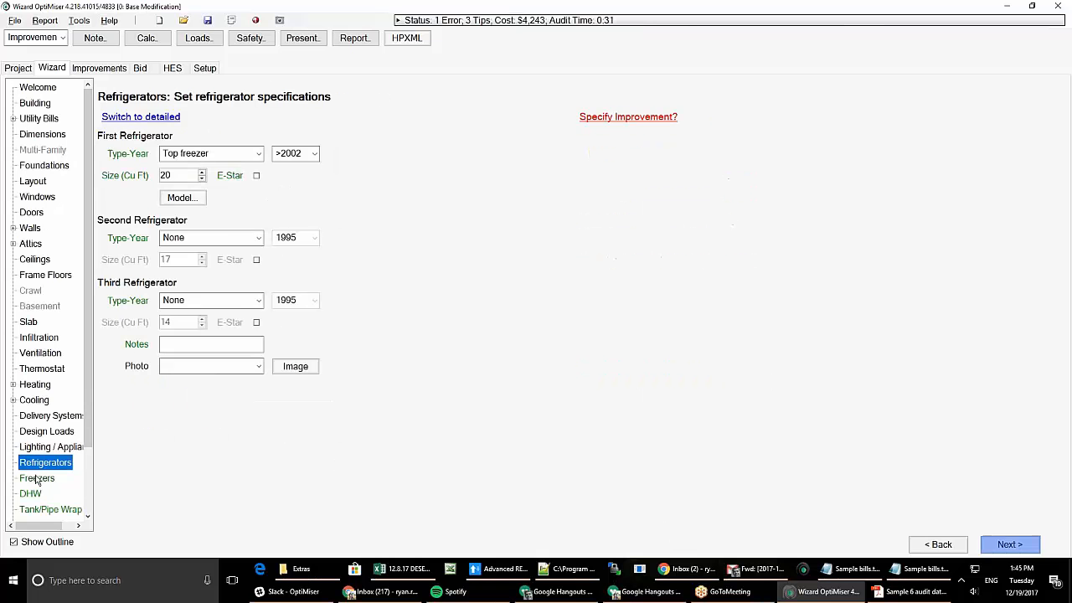
scroll(50, 479, "down", 2)
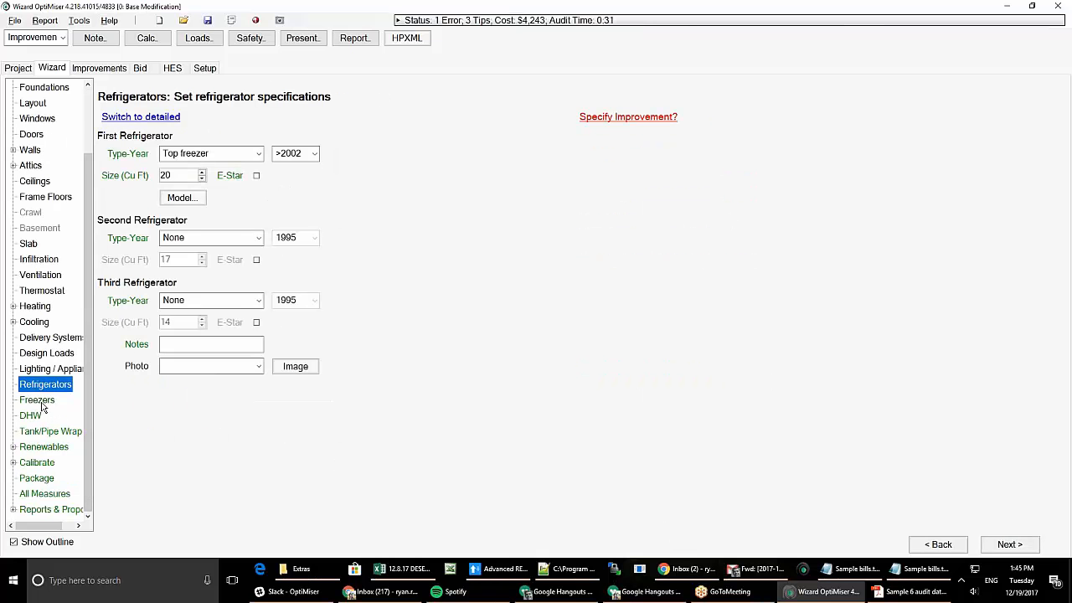
left_click(44, 401)
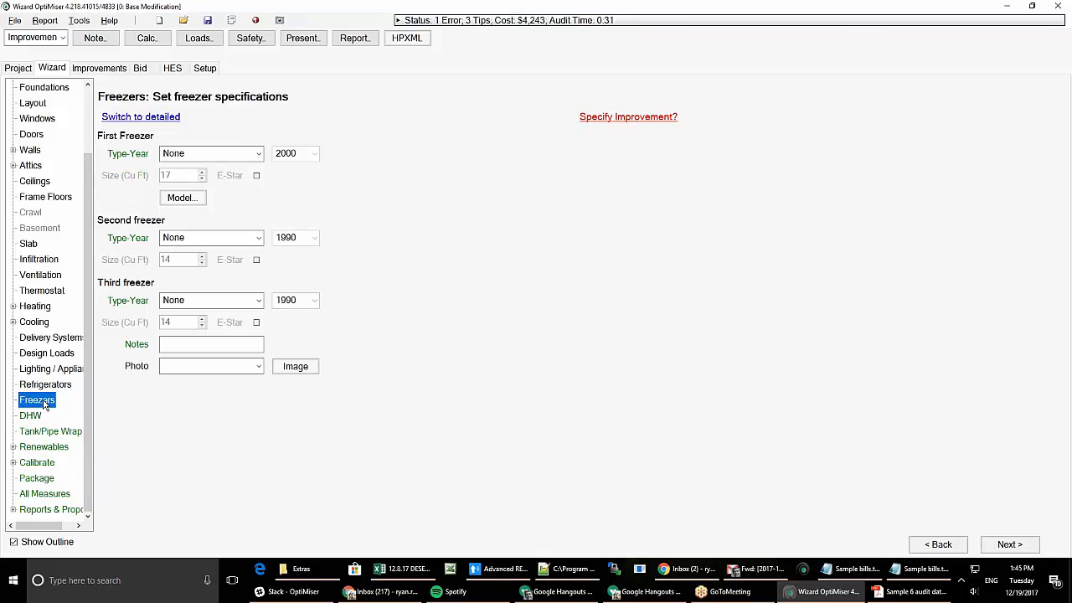
left_click(32, 416)
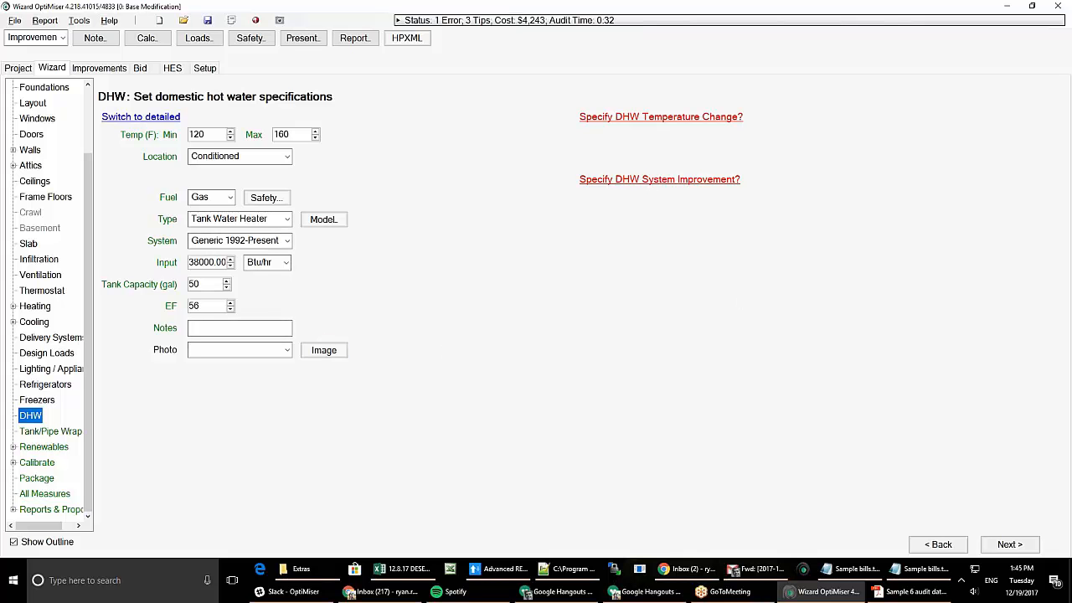
- Add the $1,223 tankless water heater improvement, then pass Tank/Pipe Wrap to reach Renewables
left_click(663, 181)
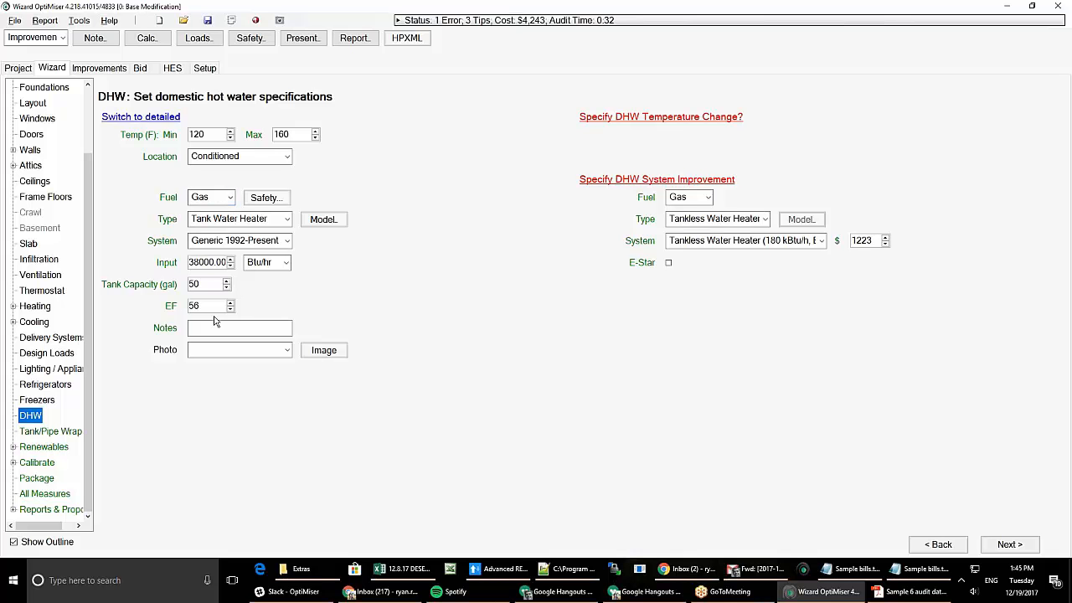
left_click(51, 432)
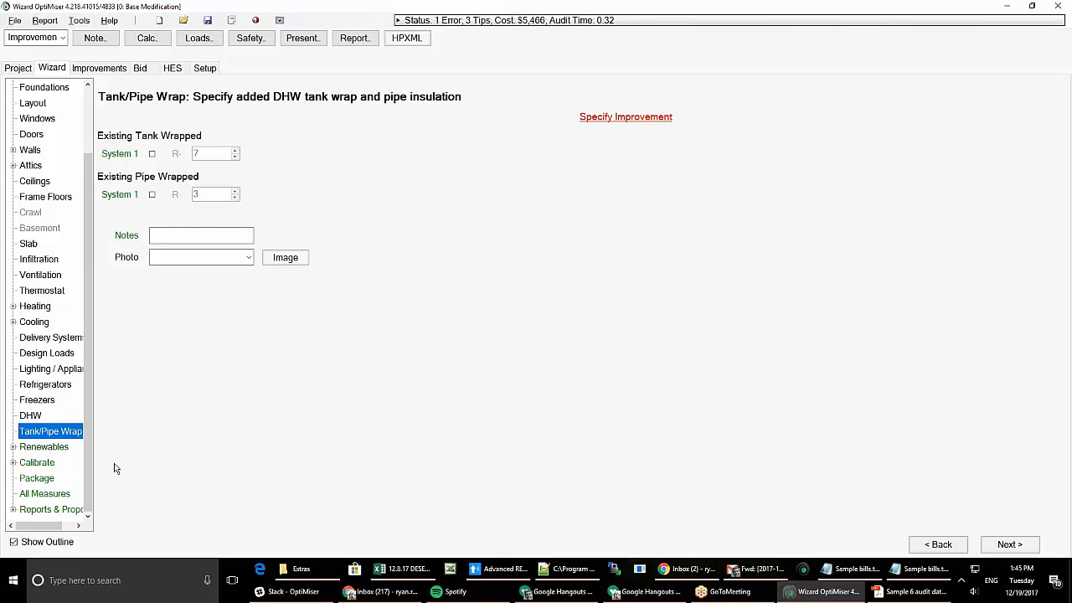
left_click(42, 449)
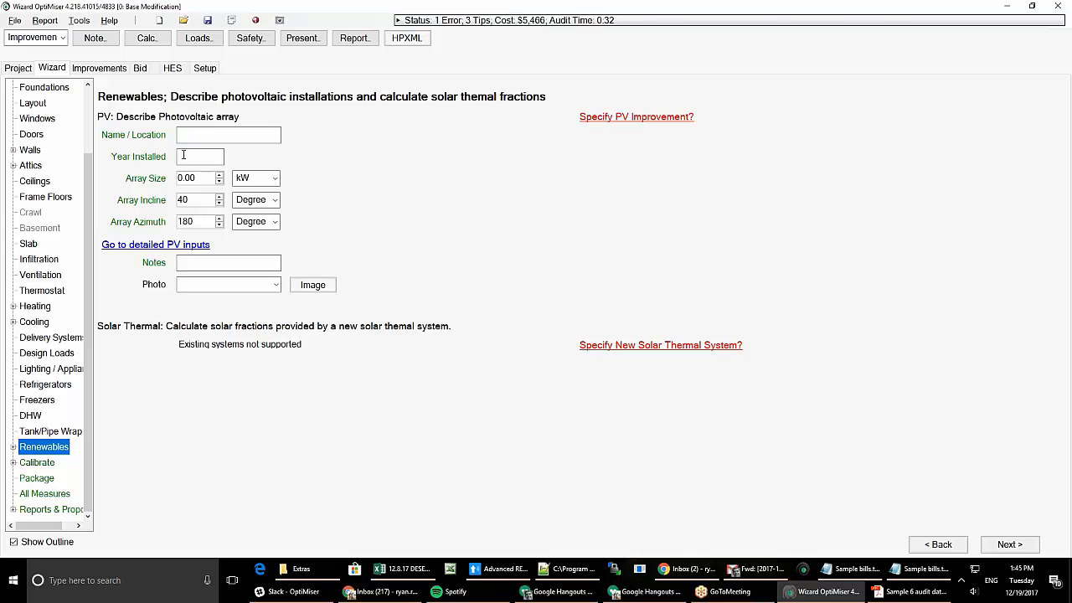
- Change the existing PV array size to 4.50 kW
left_click_drag(199, 179, 107, 169)
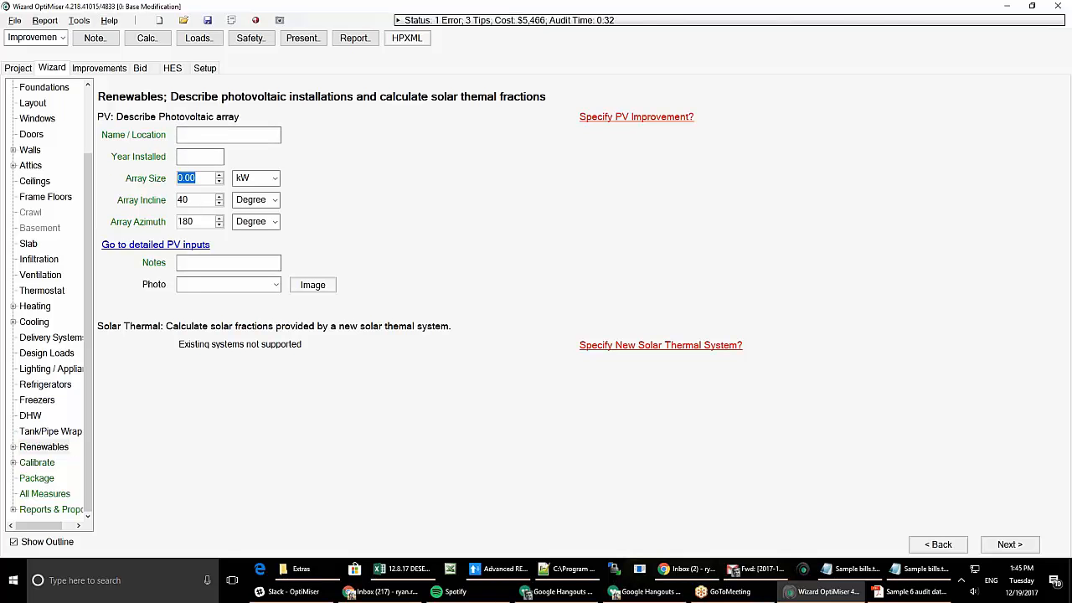
type("4.5")
key("Tab")
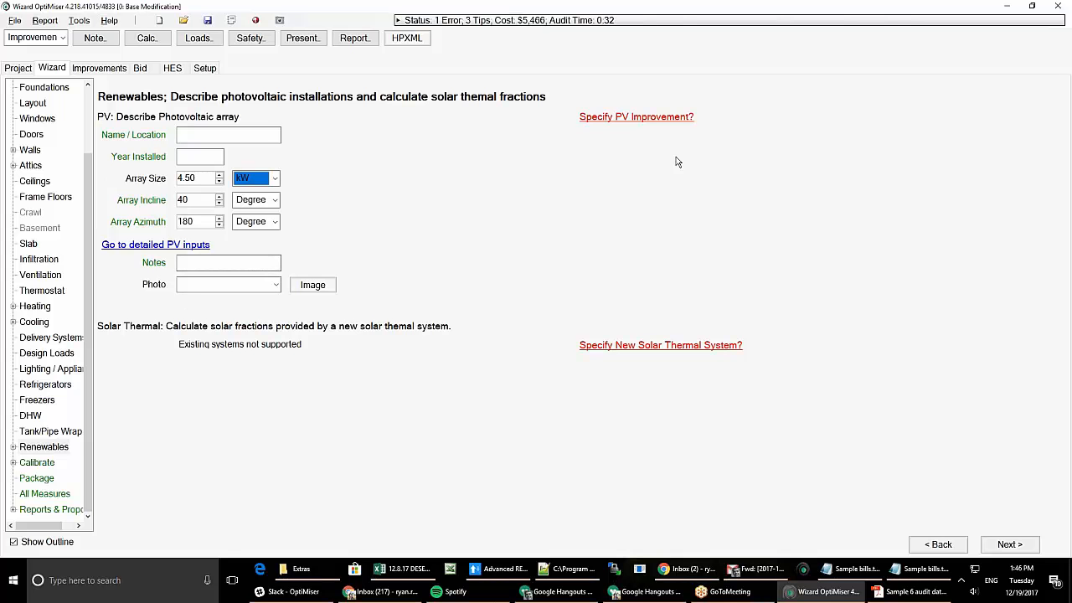
- Set the base PV array to 0.00 kW and the improved array to 5.00 kW, then open detailed PV inputs
left_click(641, 117)
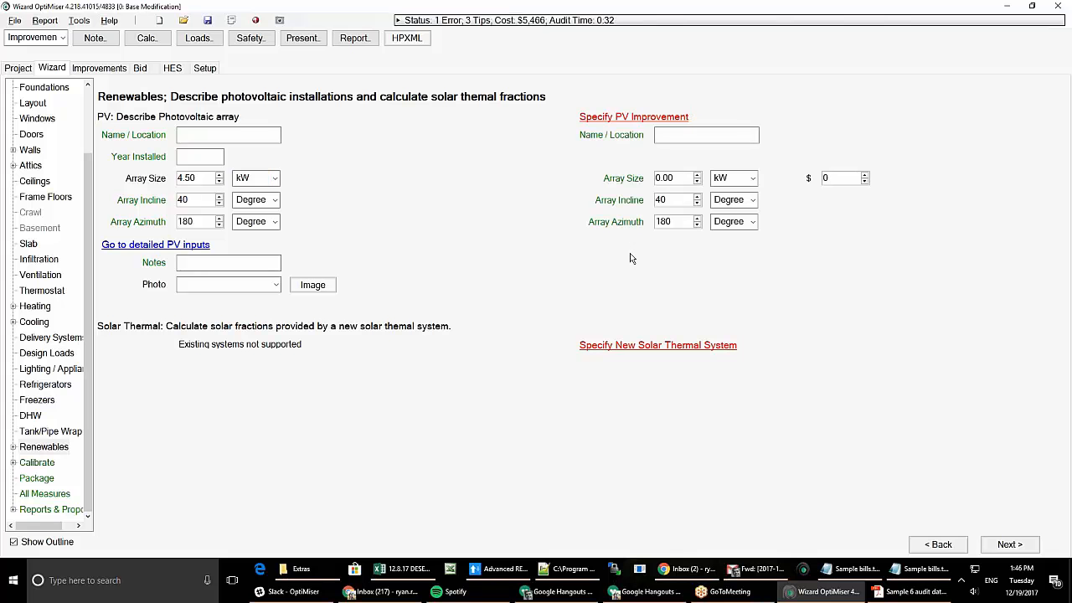
double_click(198, 178)
type("00")
key("Tab")
key("Tab")
type("5")
key("Tab")
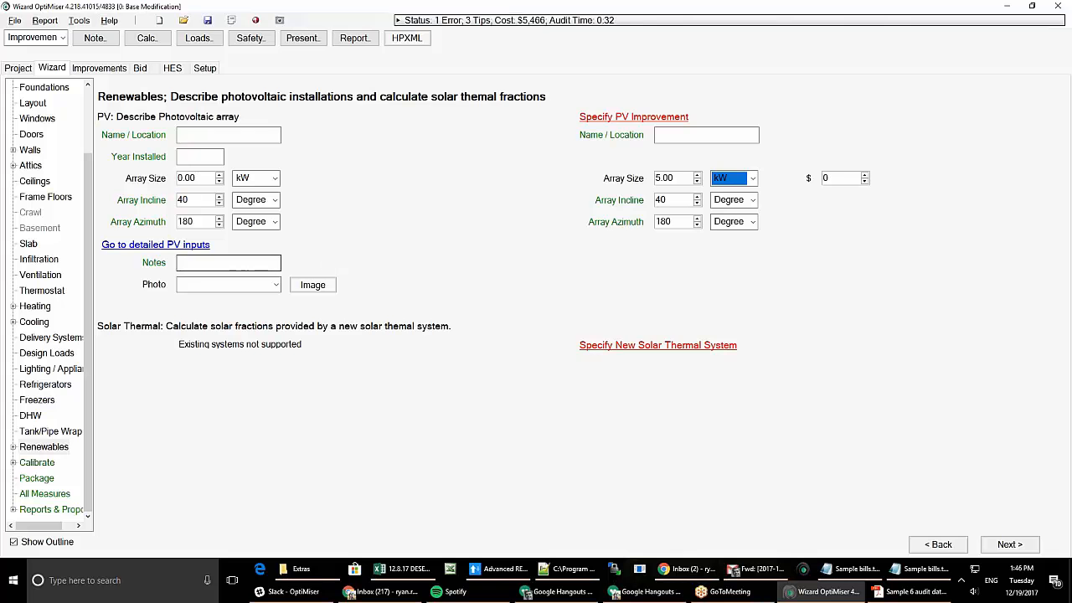
left_click(154, 243)
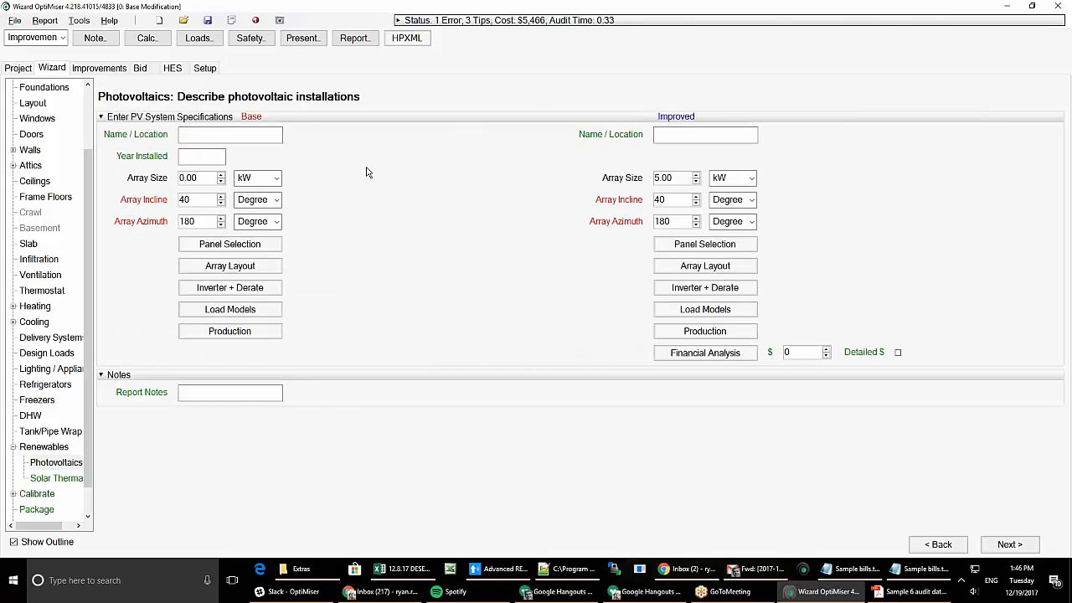
- Maximize the improved array to fit the roof (3.92 kW, 36°), then review its load models and monthly production
left_click(696, 267)
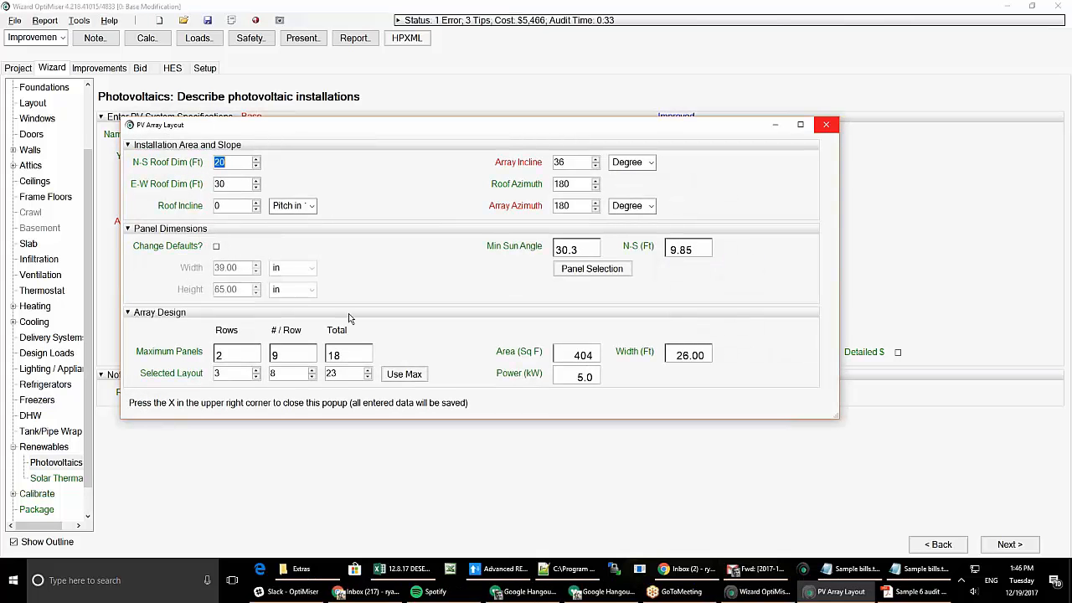
left_click(827, 126)
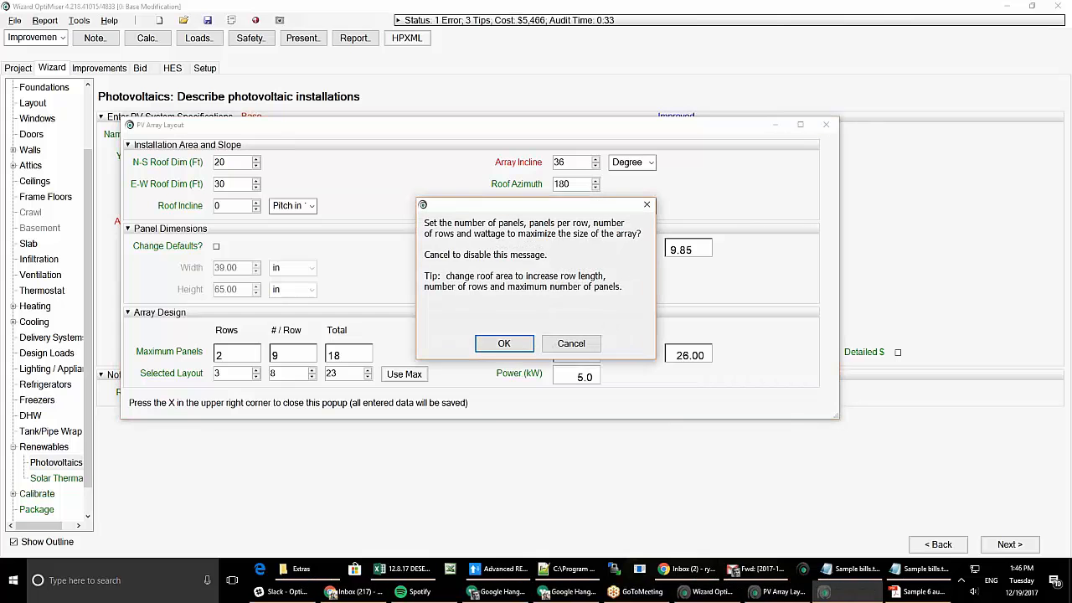
left_click(520, 344)
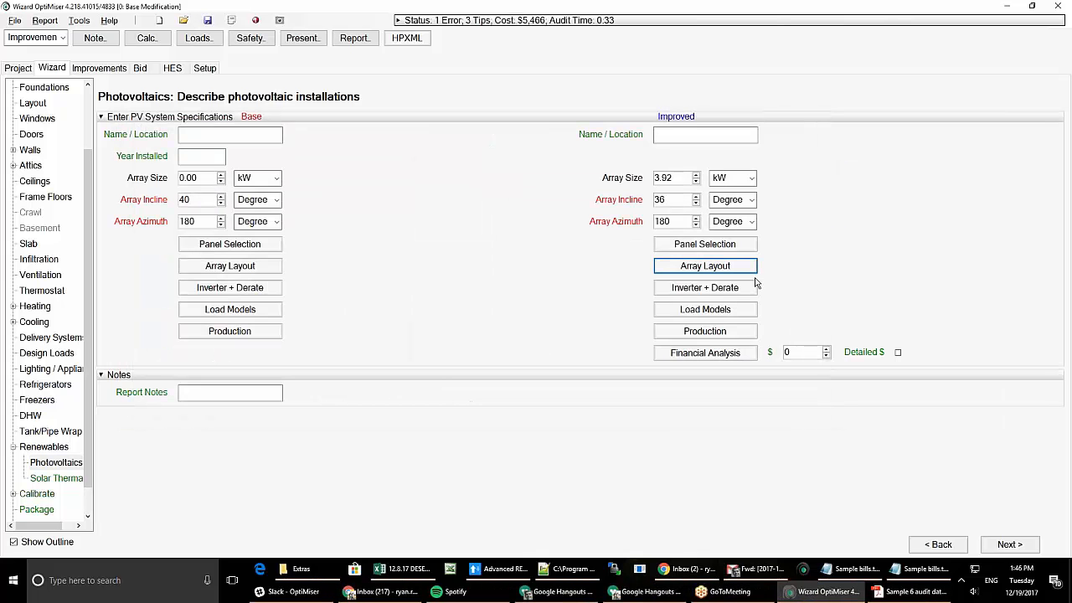
left_click(714, 310)
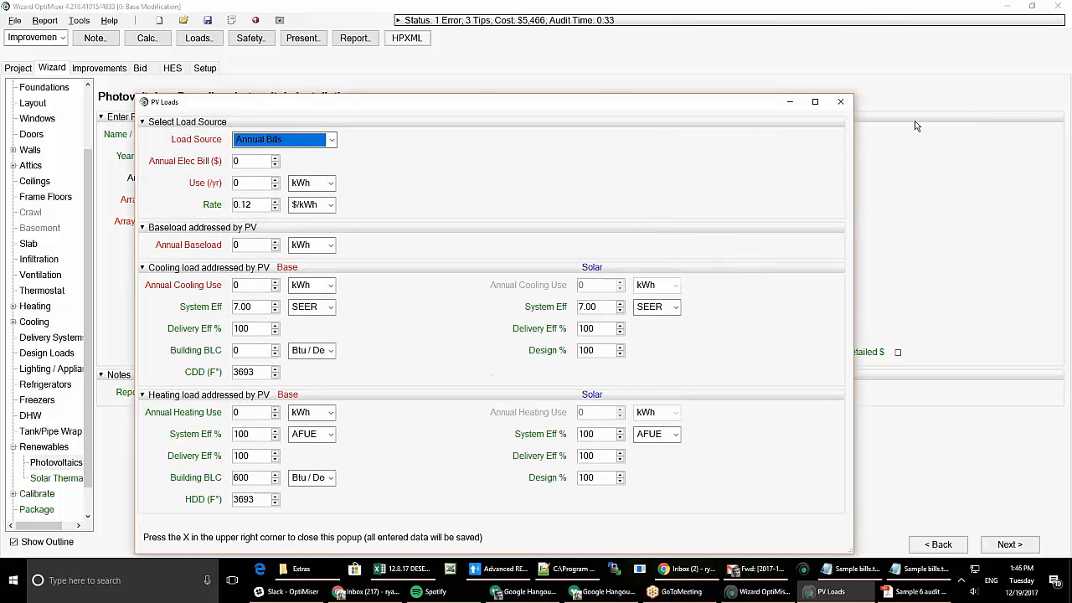
left_click(840, 102)
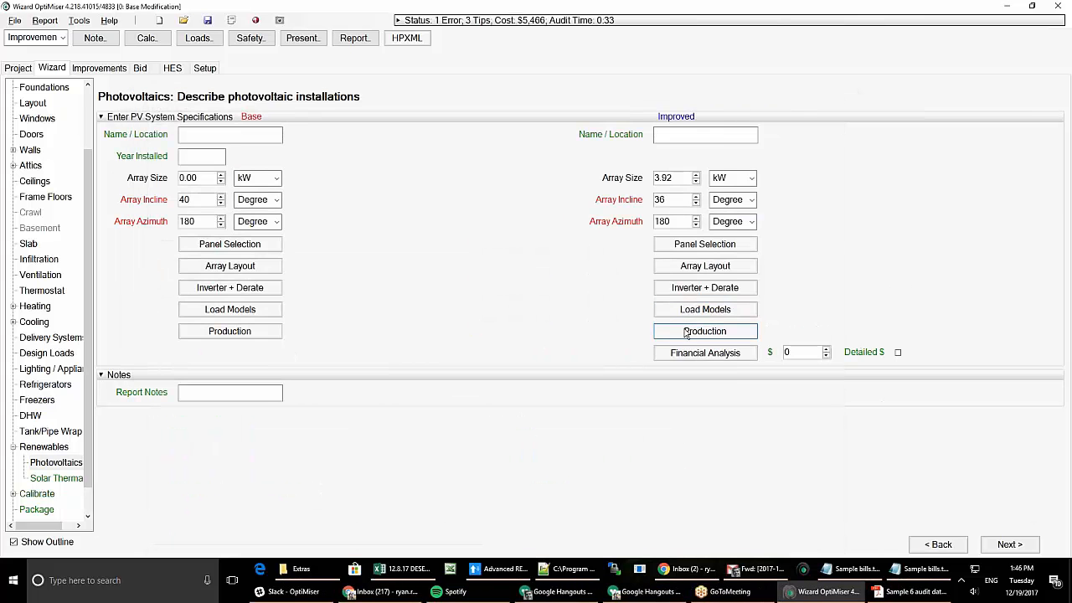
left_click(686, 332)
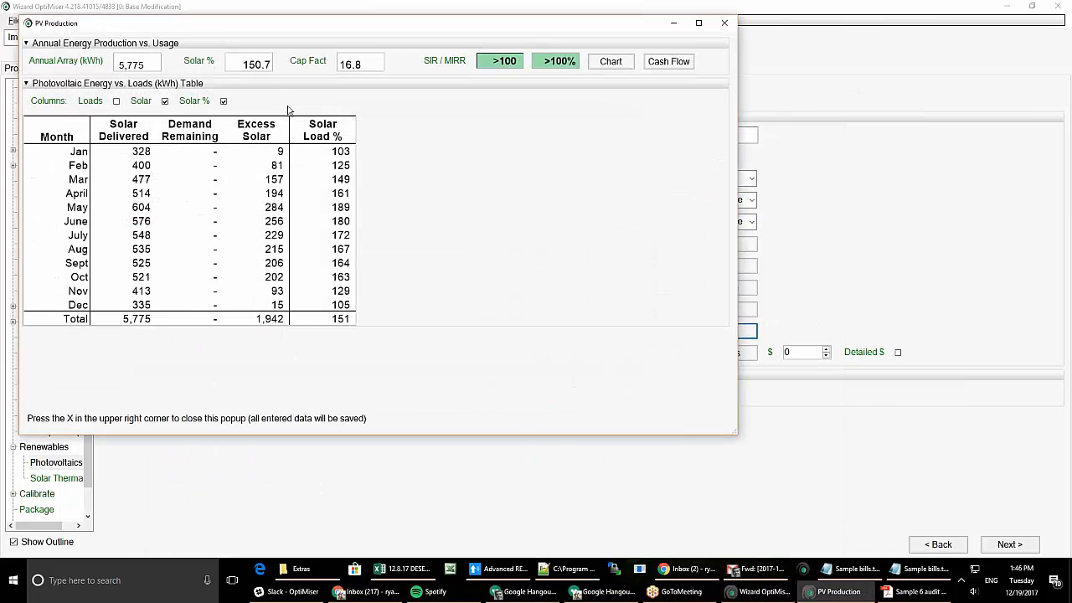
left_click(725, 22)
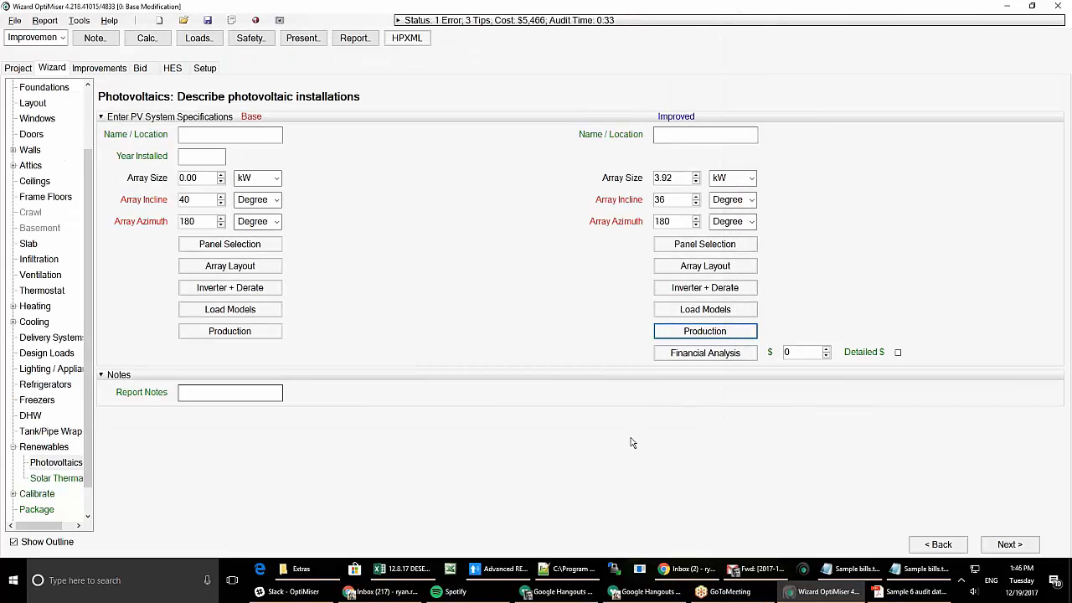
- Visit the Solar Thermal page and return to the Renewables summary, acknowledging the warning
left_click(55, 479)
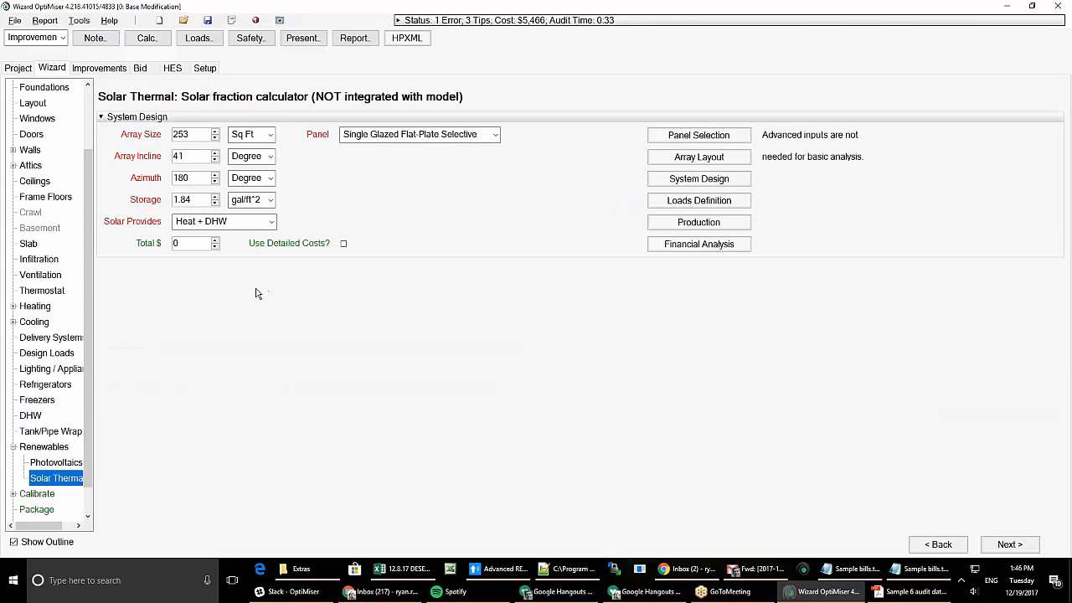
left_click(55, 448)
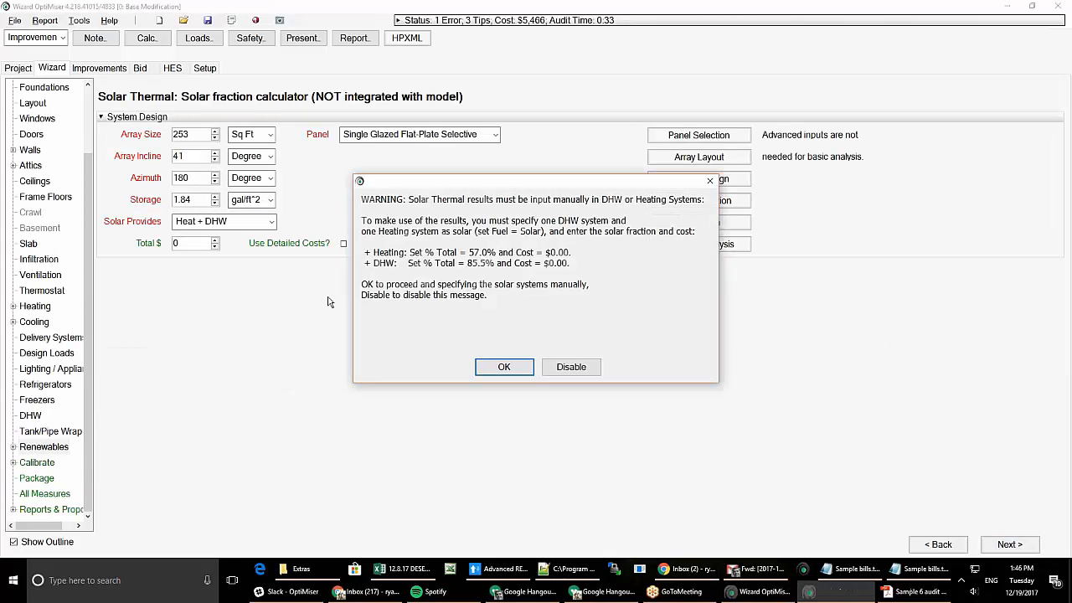
left_click(505, 366)
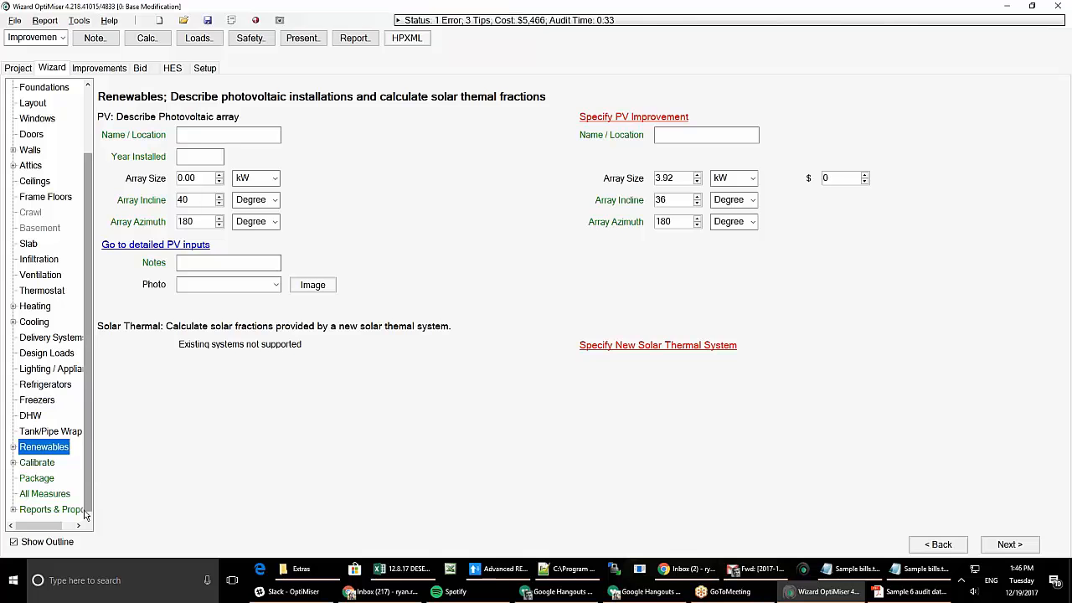
- Go to the Calibrate page from the Wizard outline tree
left_click(37, 463)
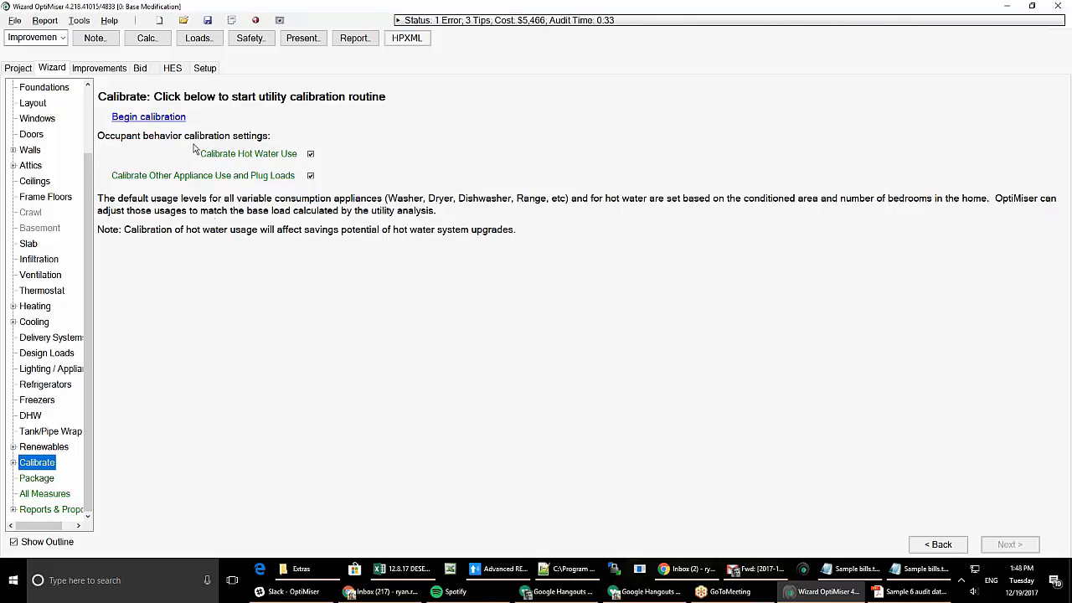
- Begin the utility calibration and wait for the 'Calibration sucessful!' results page
left_click(177, 126)
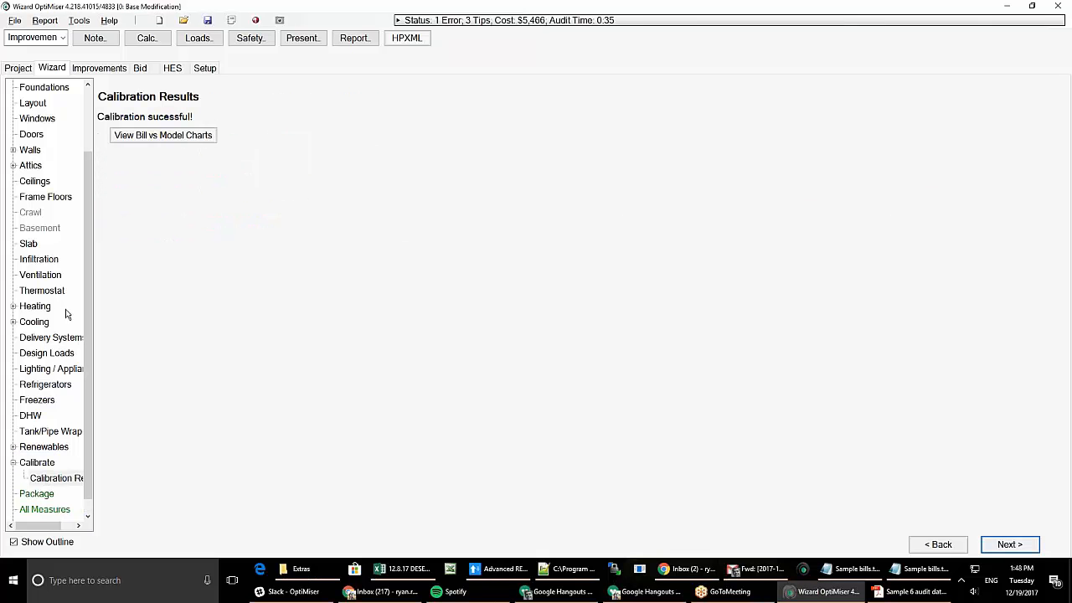
left_click(213, 138)
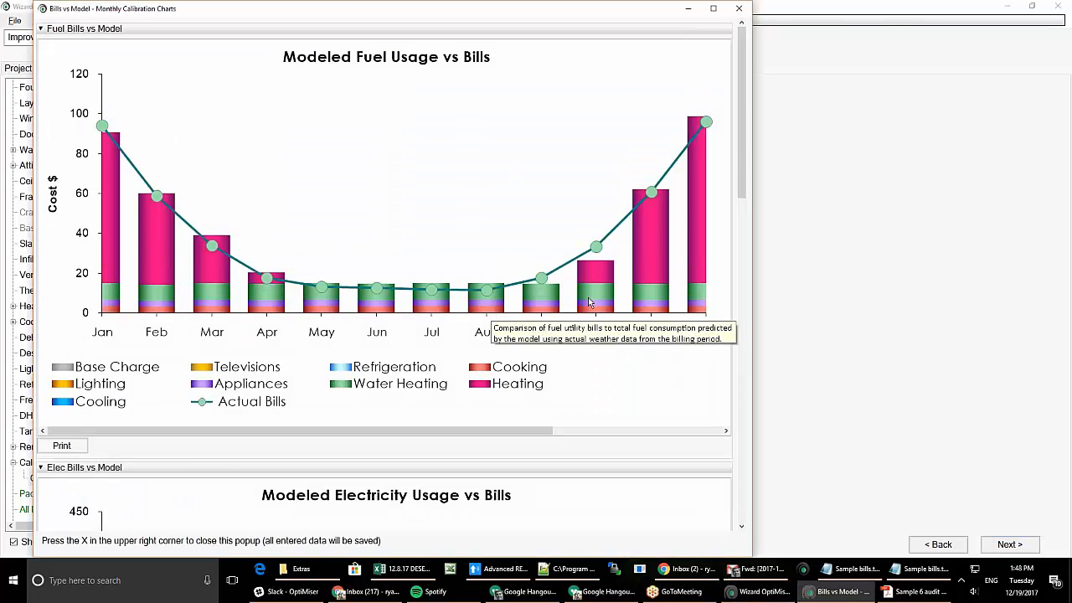
left_click_drag(743, 123, 697, 240)
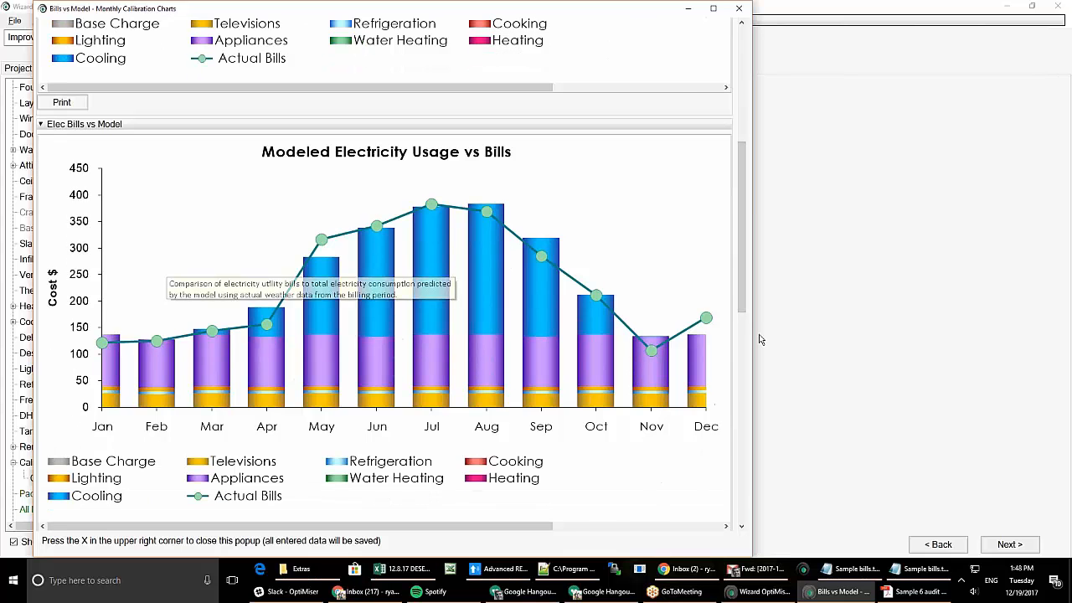
left_click_drag(744, 299, 730, 522)
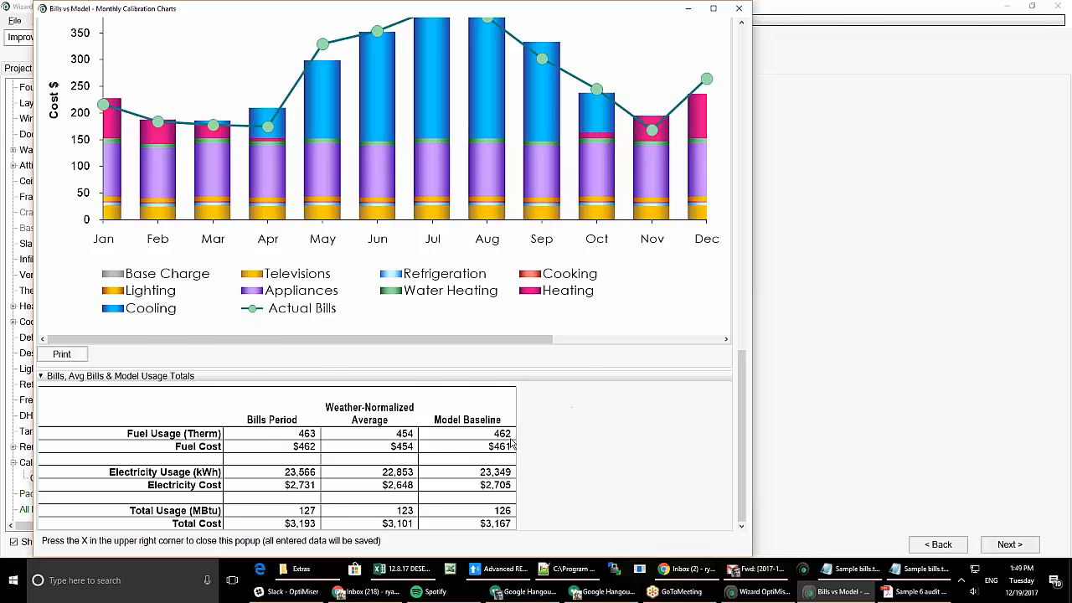
scroll(657, 383, "up", 15)
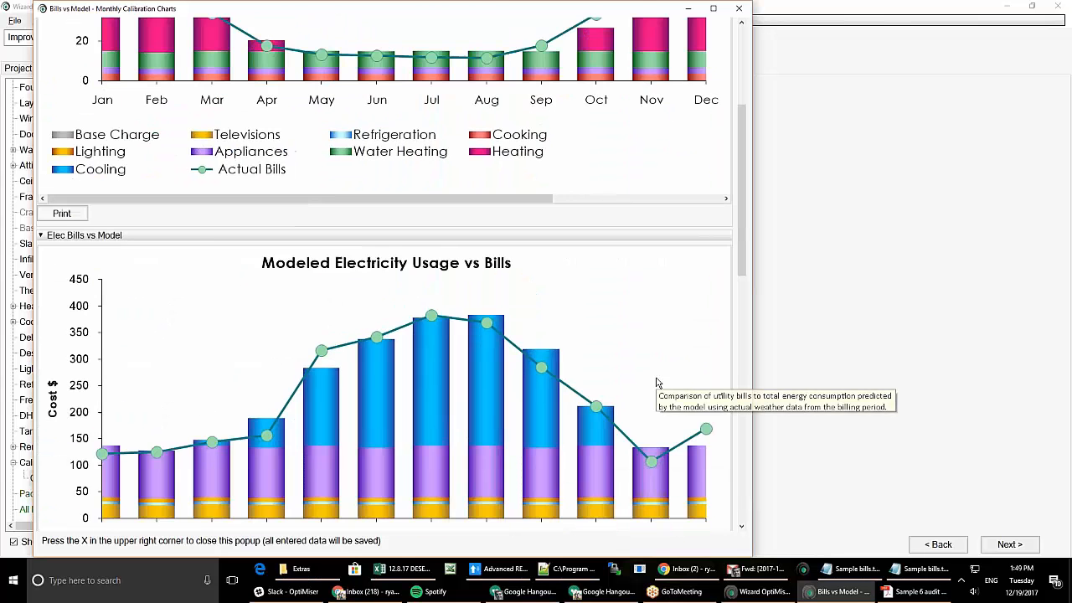
left_click(738, 9)
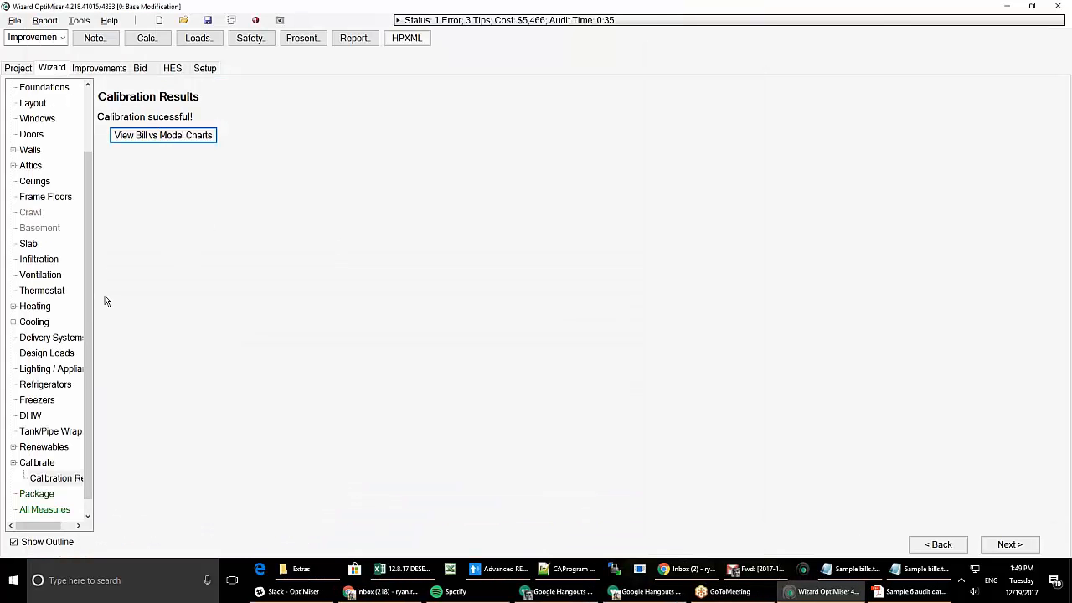
scroll(95, 382, "down", 1)
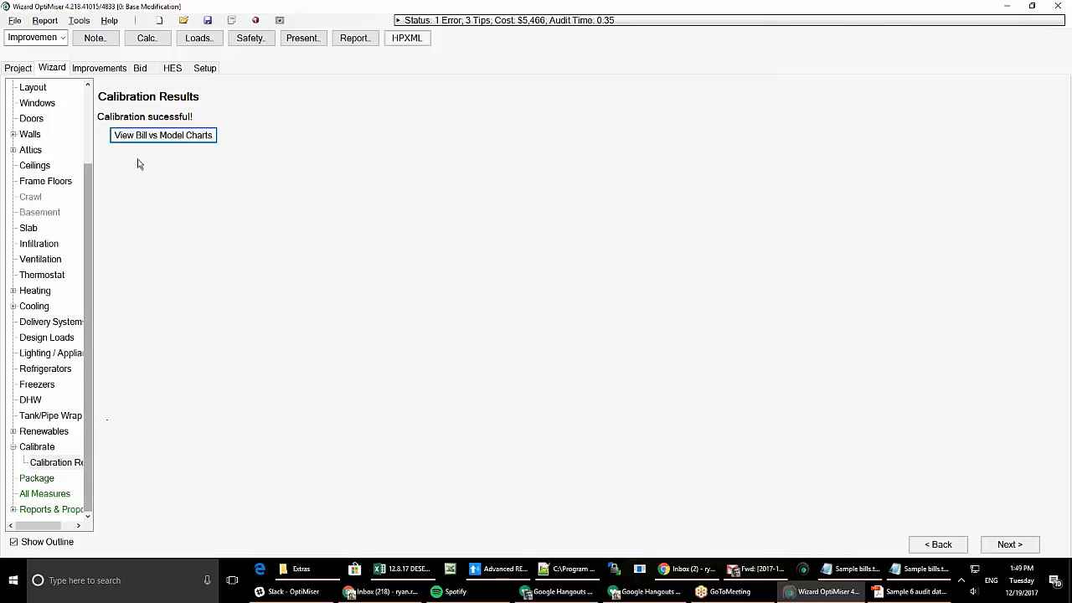
- In All Measures, add wall and vault/flat insulation, drop air sealing, and toggle Heating + Cooling
left_click(45, 482)
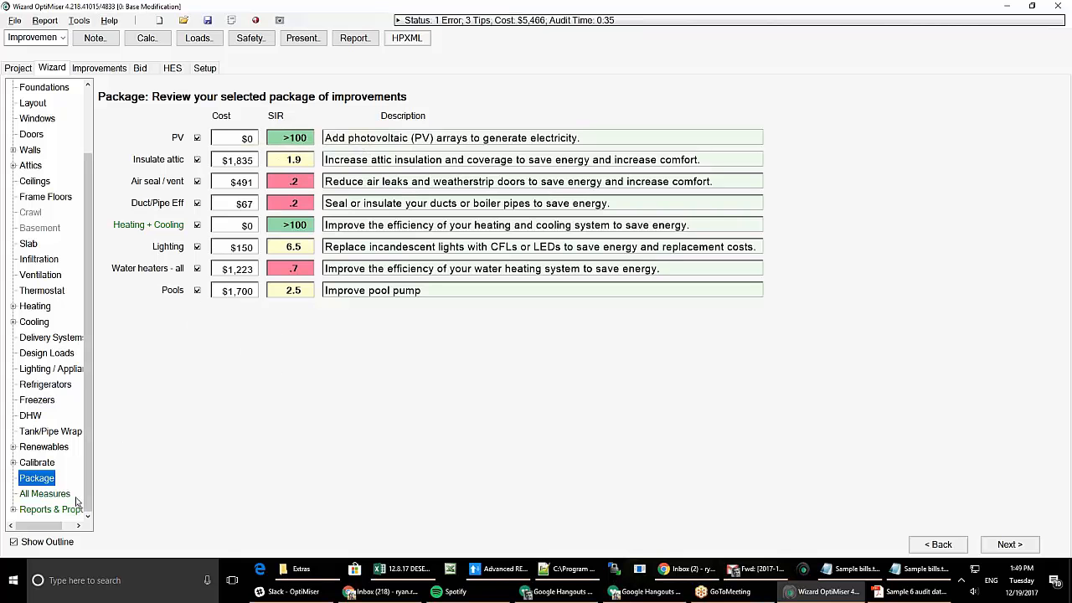
left_click(44, 494)
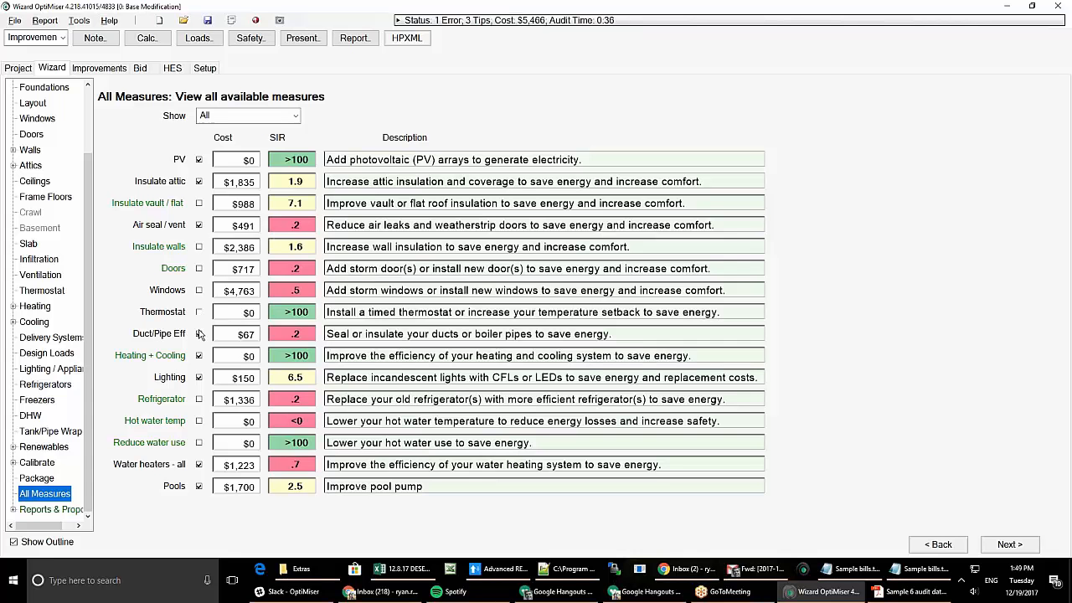
left_click(199, 246)
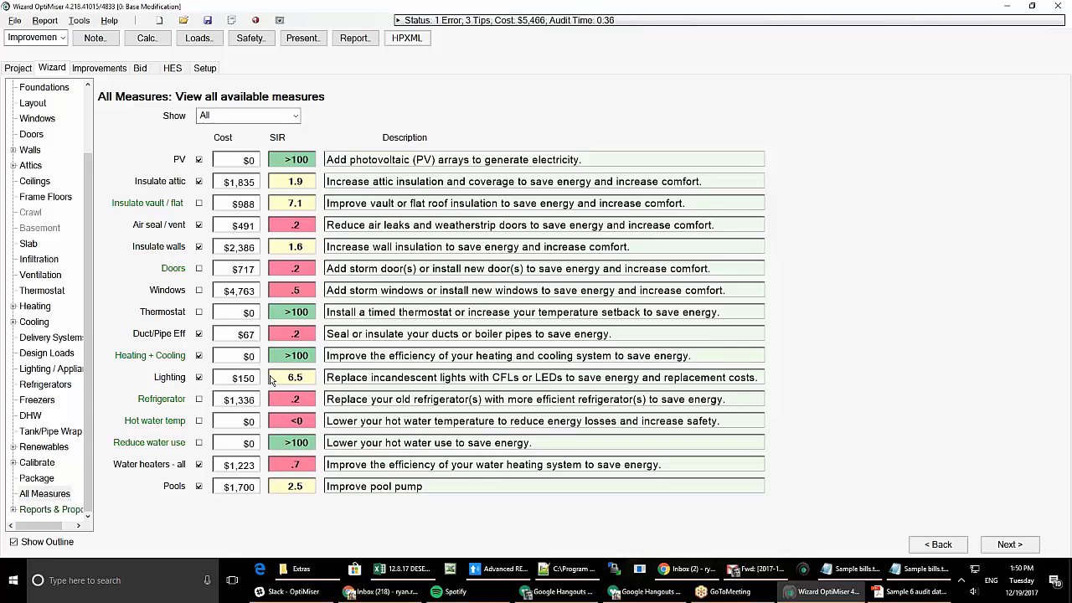
left_click(199, 203)
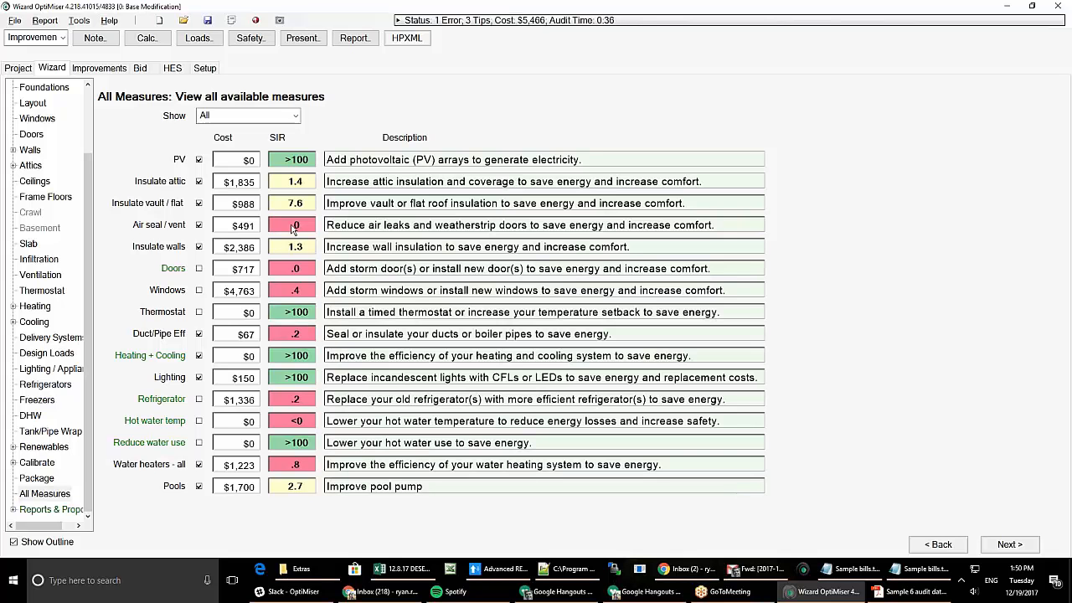
left_click(199, 225)
left_click(200, 356)
- Remove the water heater upgrades from the package and go to the report Notes & Photos page
left_click(198, 464)
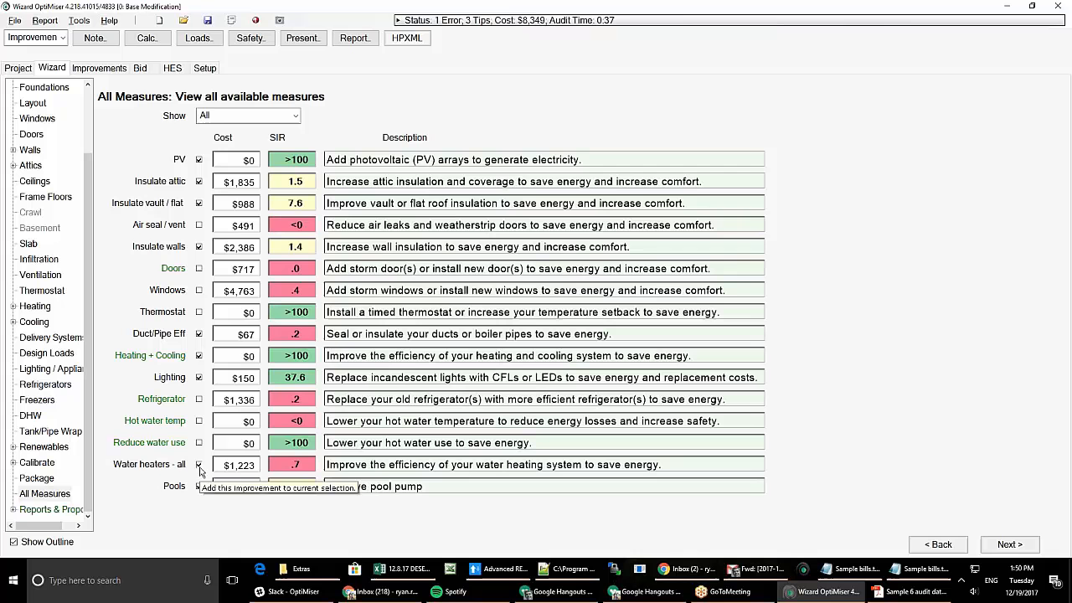
left_click(66, 511)
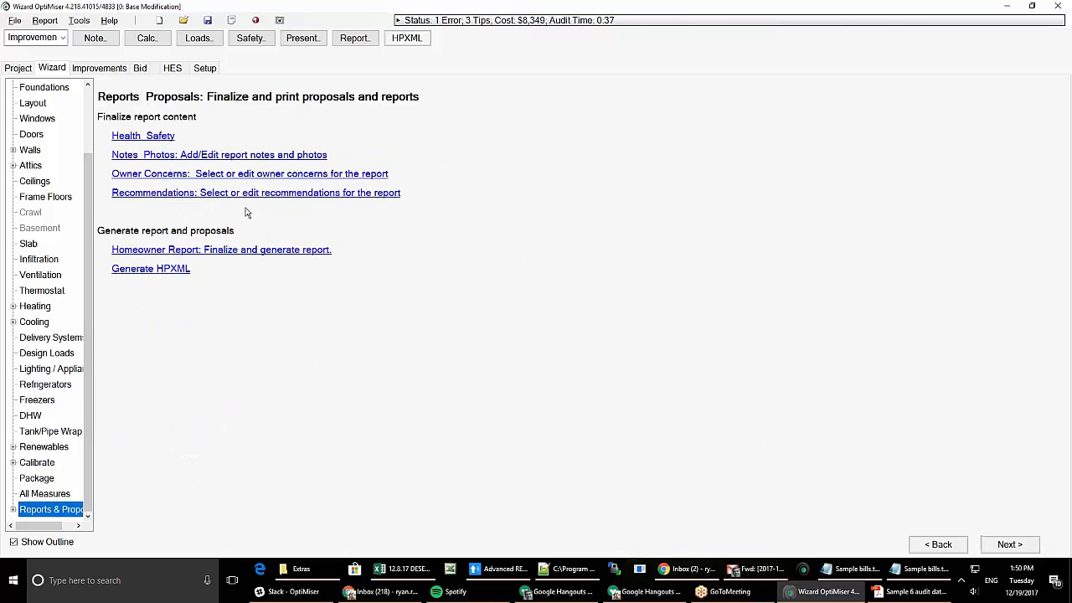
left_click(165, 156)
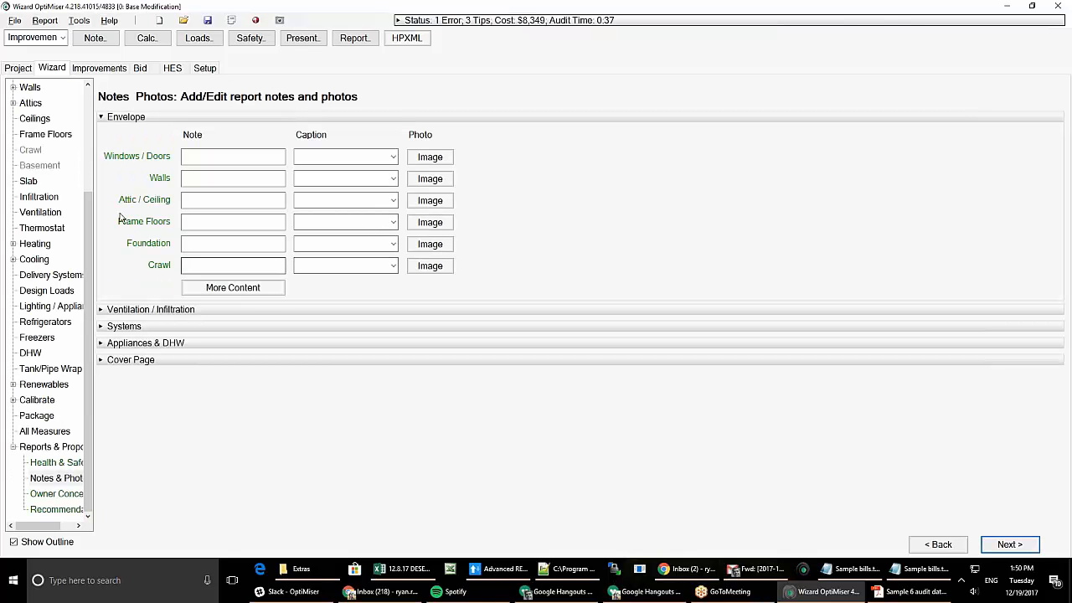
- Open the Health & Safety checklist and view the CAZ analysis, closing it past the incomplete-data warning
left_click(51, 462)
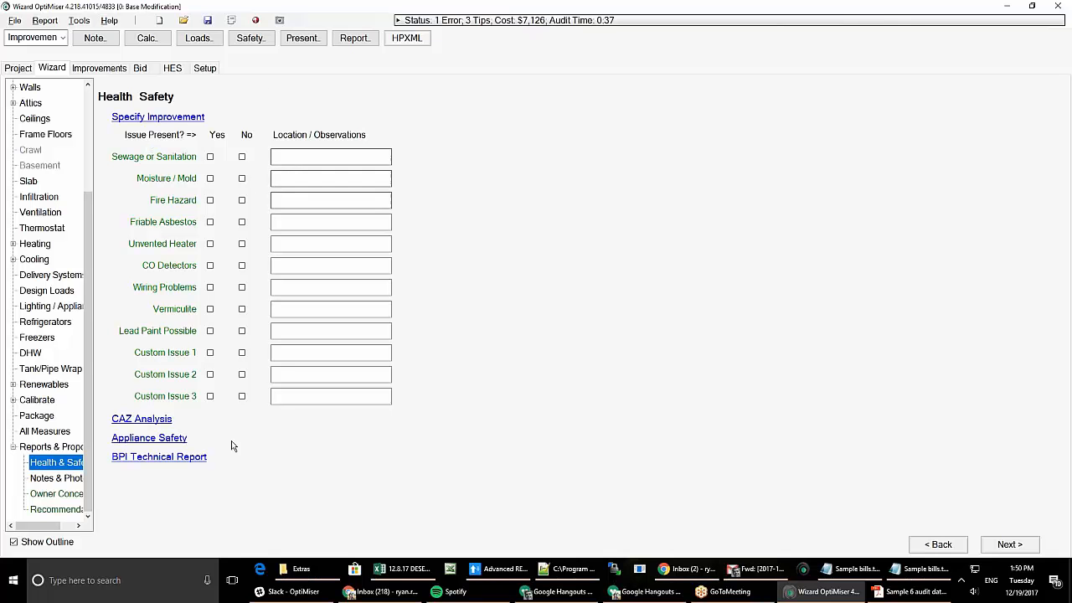
left_click(155, 420)
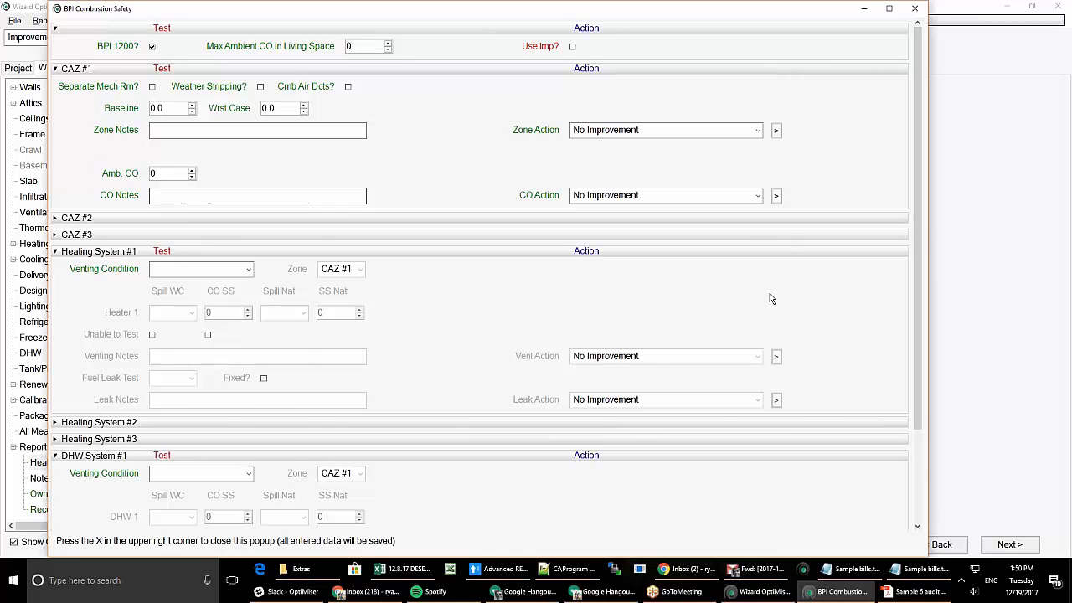
left_click(914, 8)
key("Return")
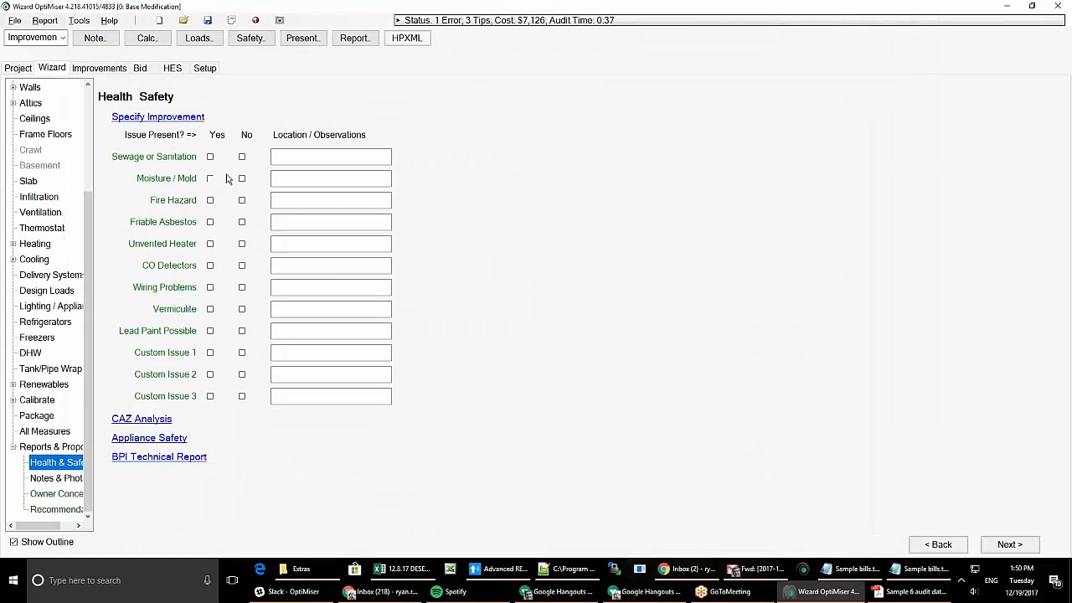
- Expand the Appliances & DHW, Systems and Envelope note sections, then view the Owner Concerns page
left_click(62, 483)
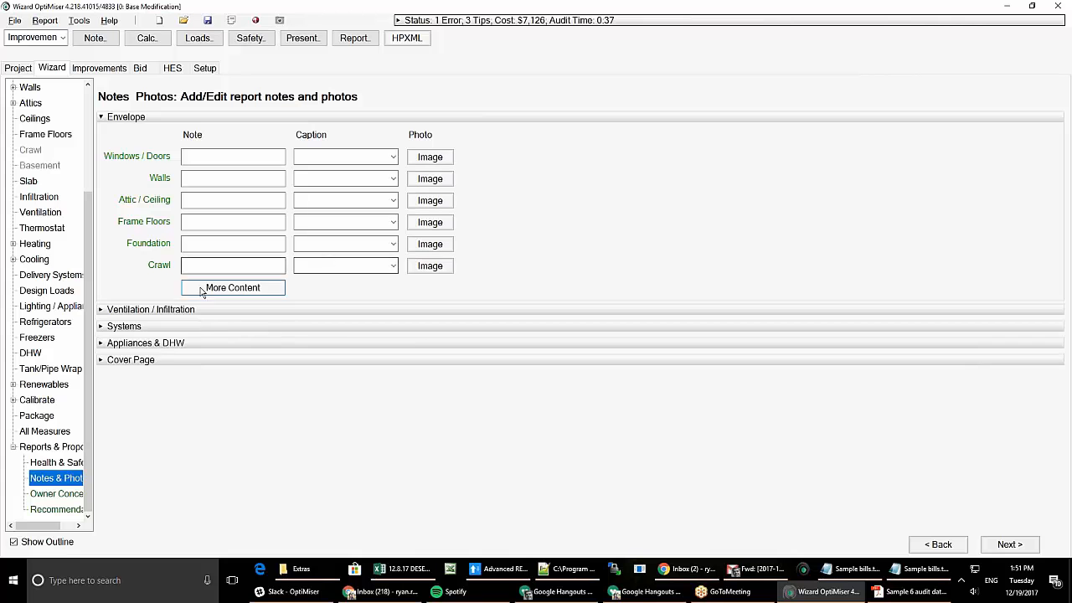
left_click(165, 346)
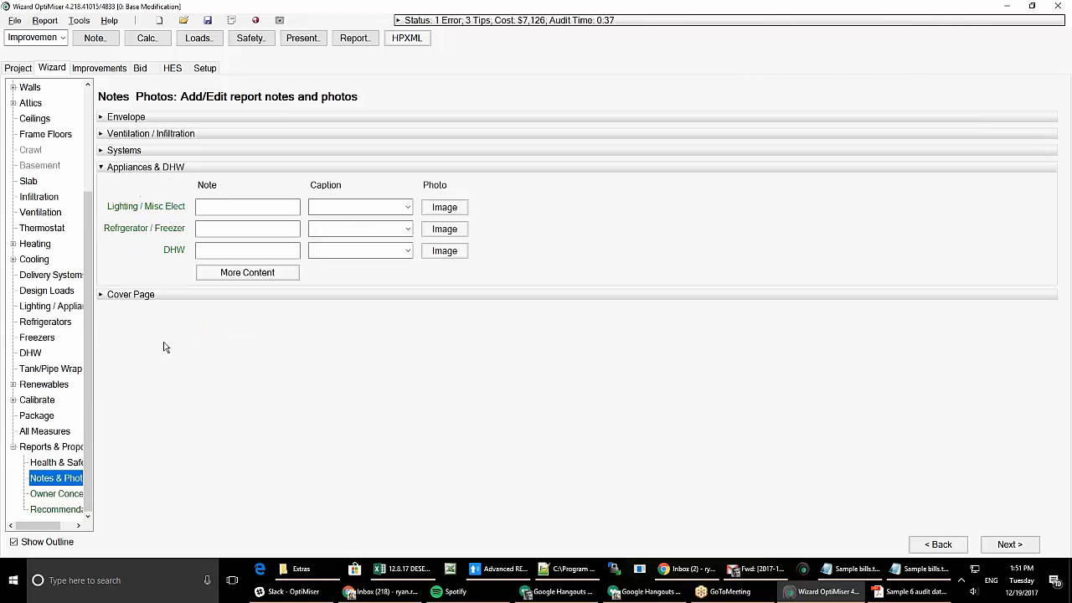
left_click(134, 152)
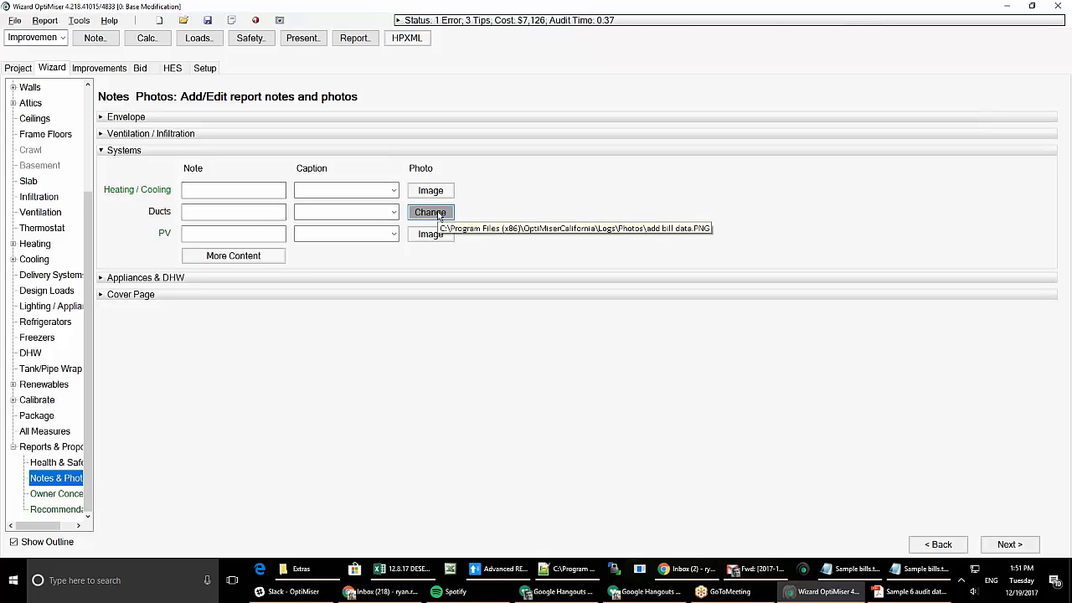
left_click(235, 216)
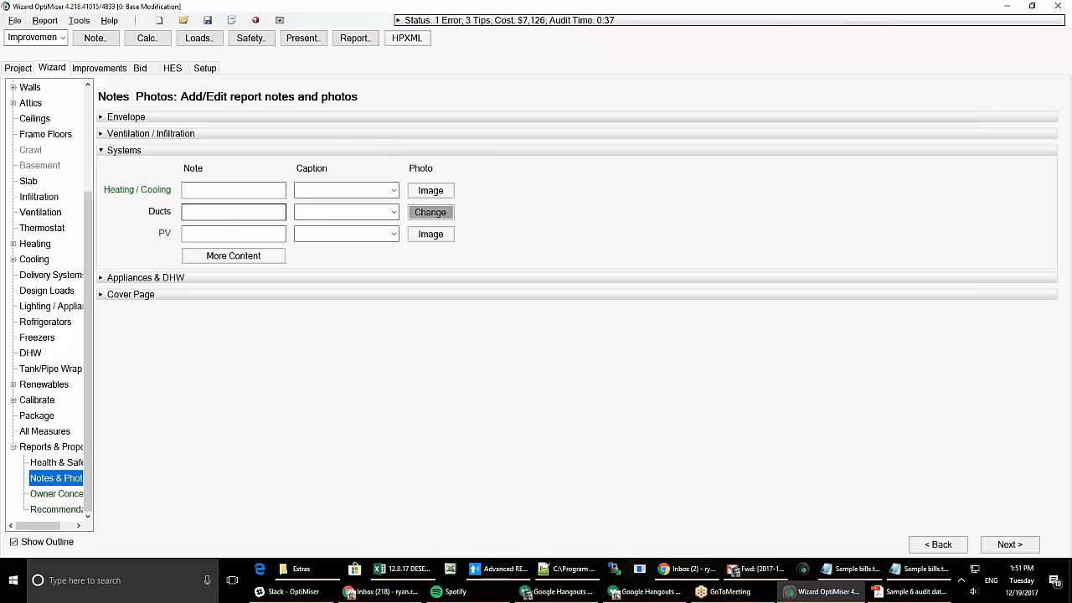
left_click(134, 117)
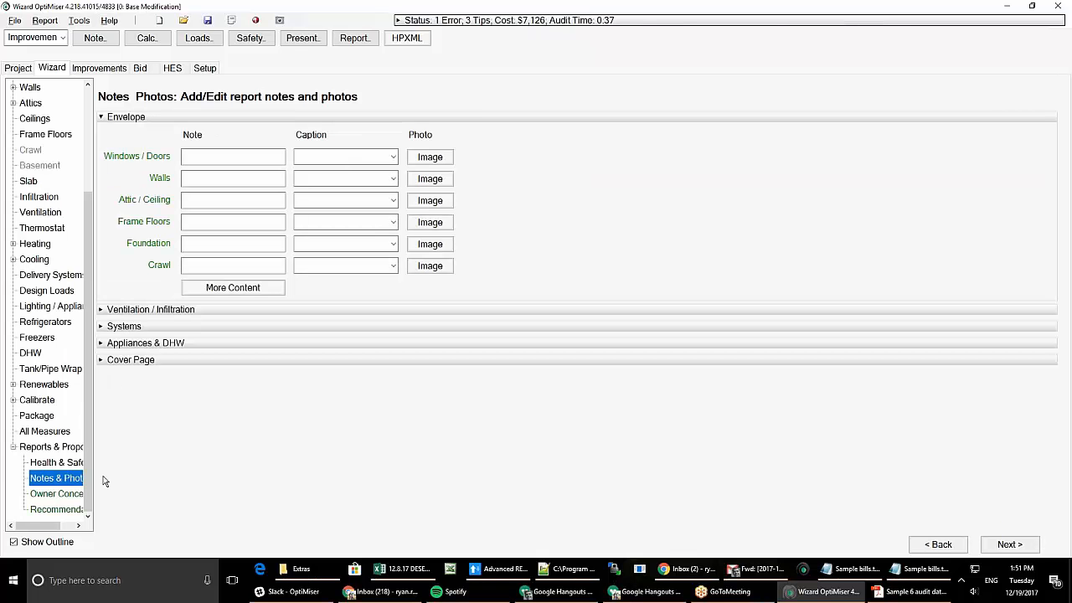
left_click(56, 494)
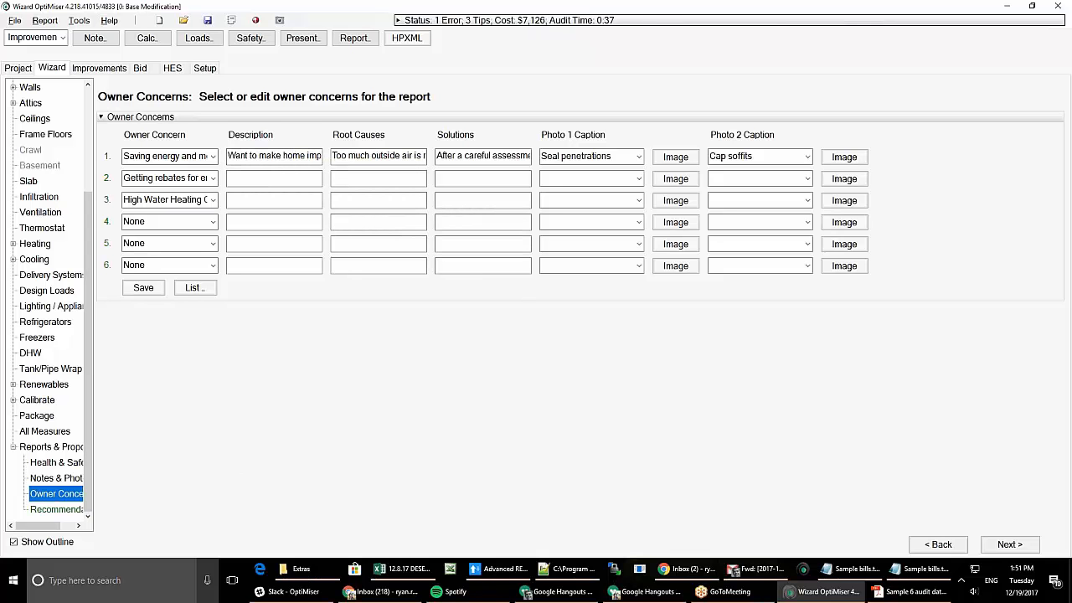
- Show the improvements' cost breakdown with net cost, payback and MIRR per measure
left_click(100, 71)
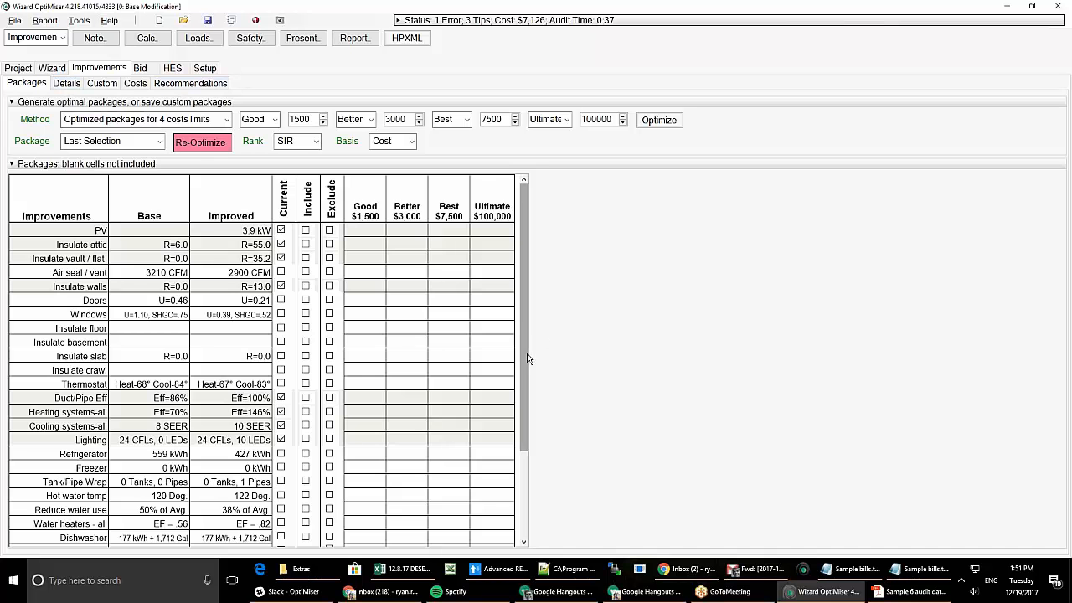
left_click_drag(528, 359, 508, 277)
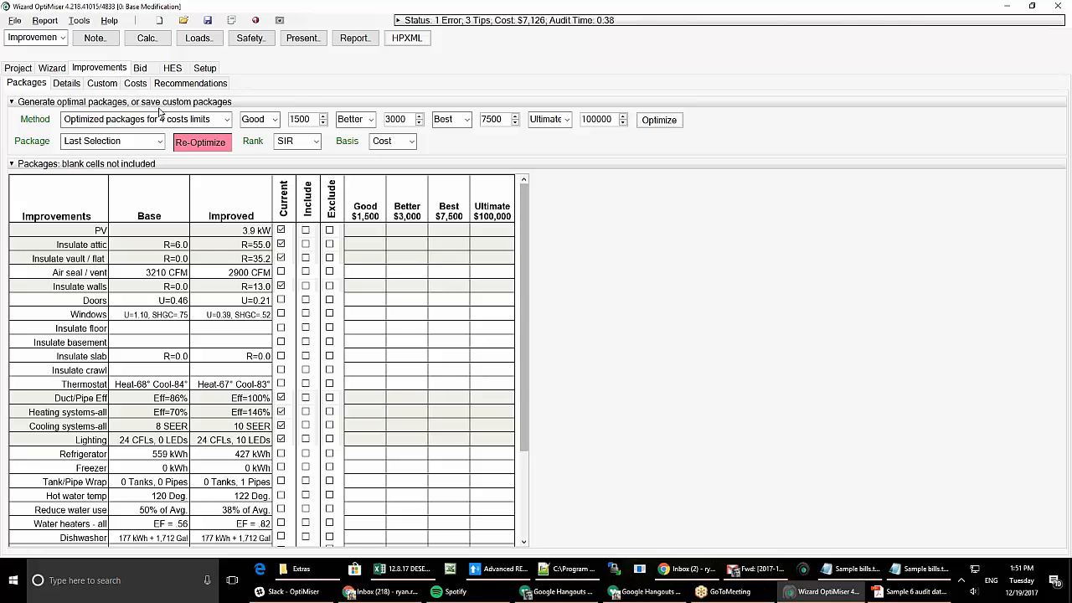
left_click(134, 83)
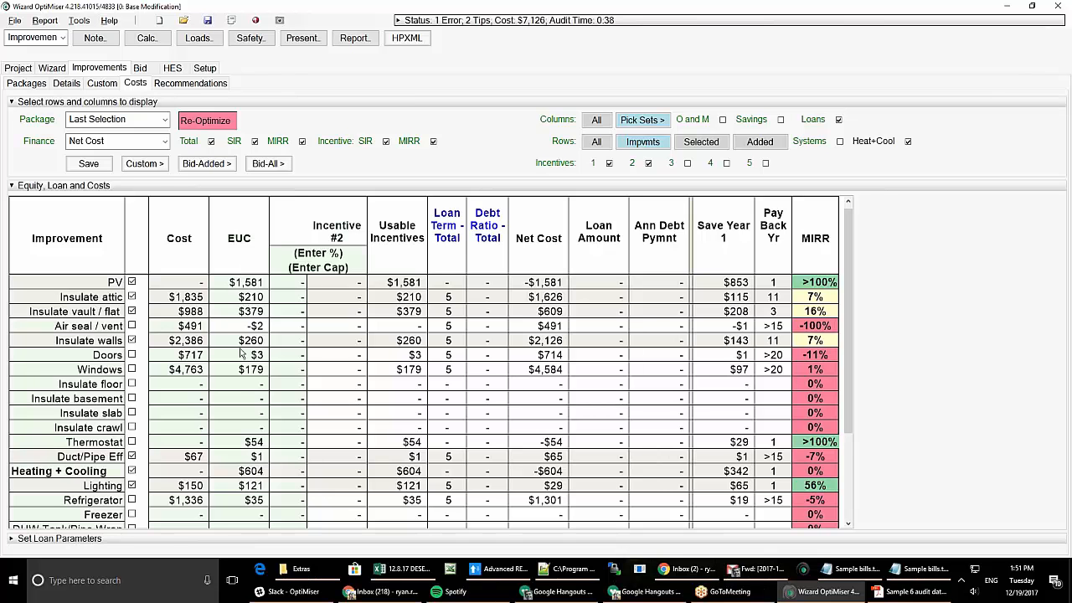
- Keep only incentive 1 in the cost table by leaving incentive 3 off and unchecking incentive 2
left_click_drag(851, 356, 849, 297)
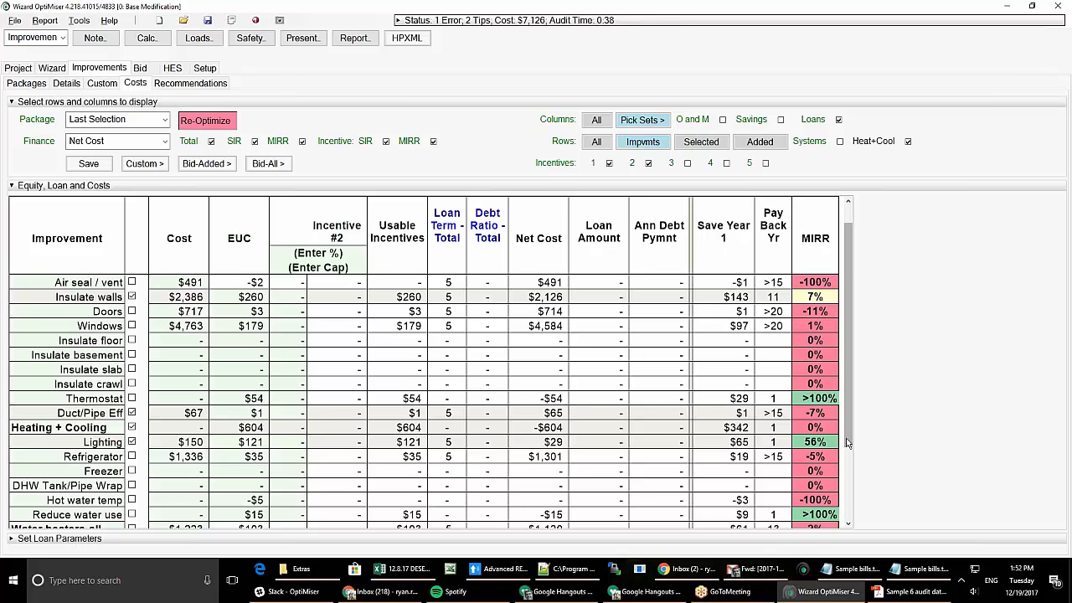
left_click_drag(851, 477, 846, 306)
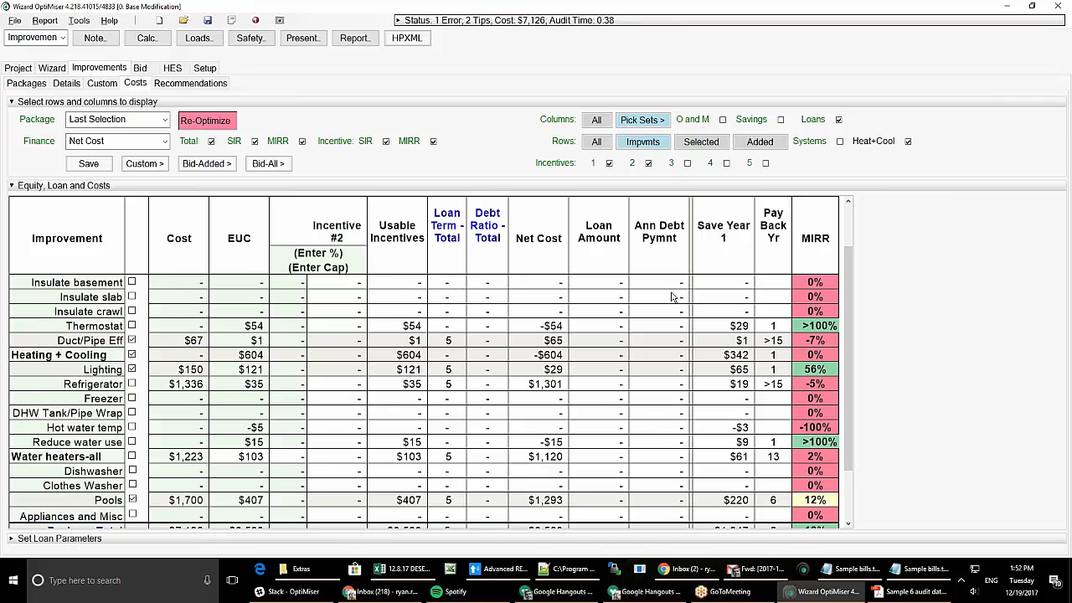
left_click(687, 163)
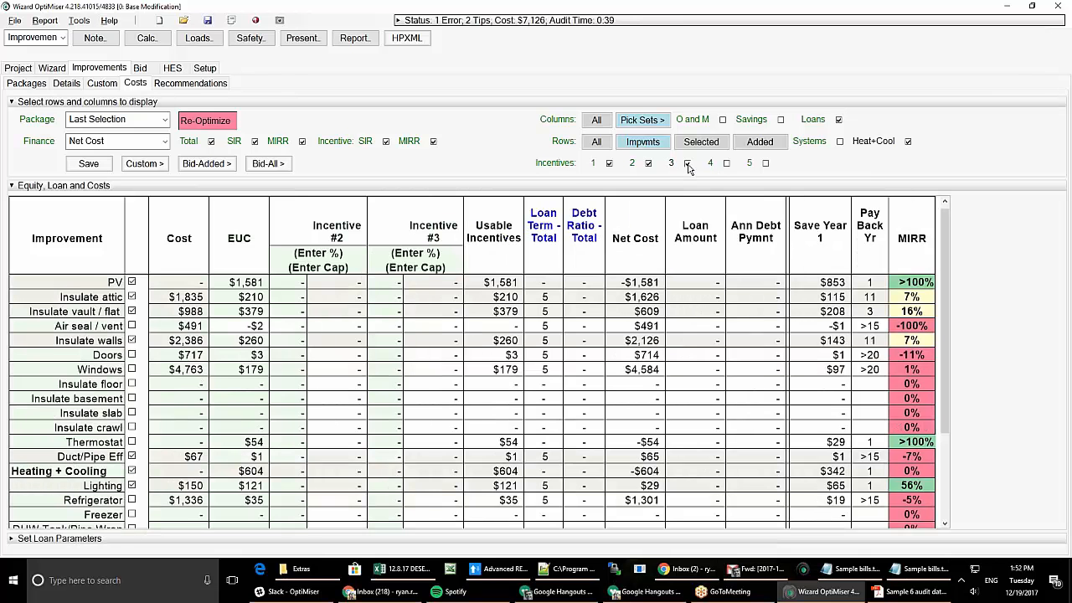
left_click(687, 163)
left_click(649, 164)
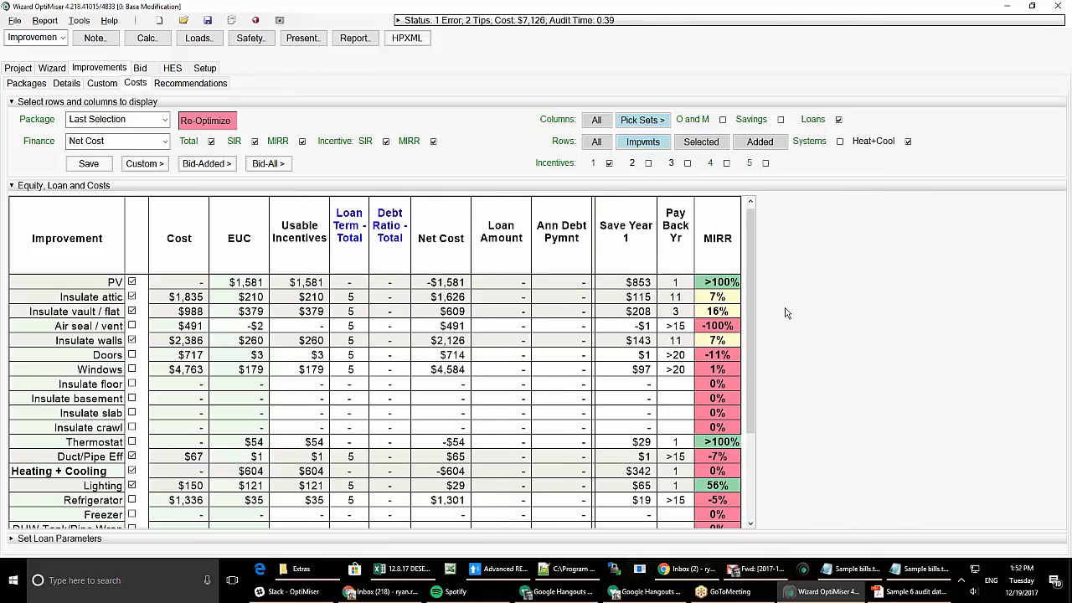
- Bring the grand totals into view ($7,126 cost, $3,563 net) and briefly expand the loan parameters
left_click_drag(751, 350, 752, 389)
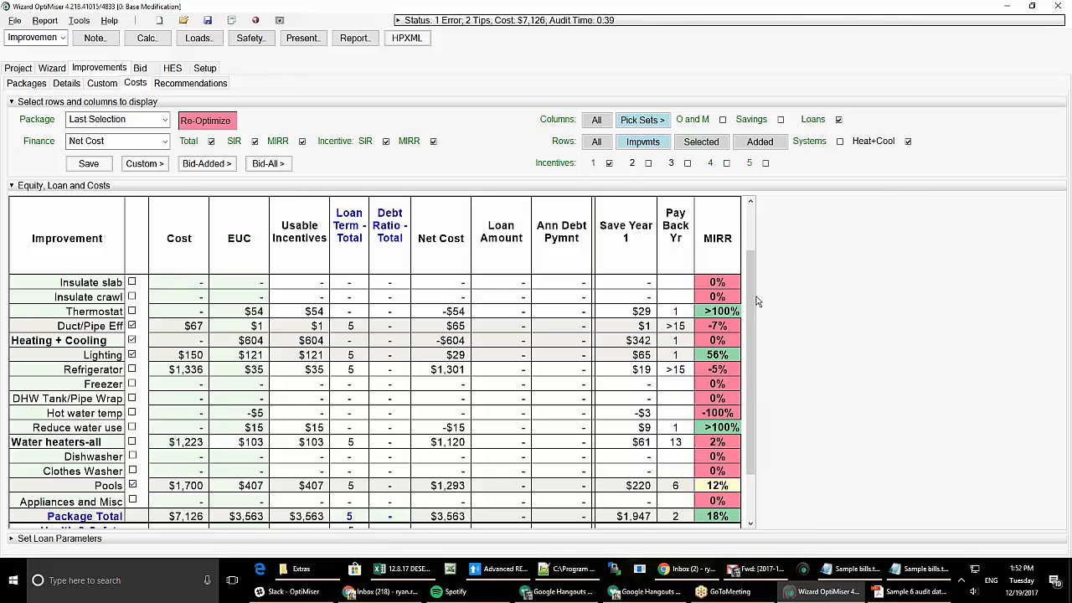
scroll(752, 306, "up", 3)
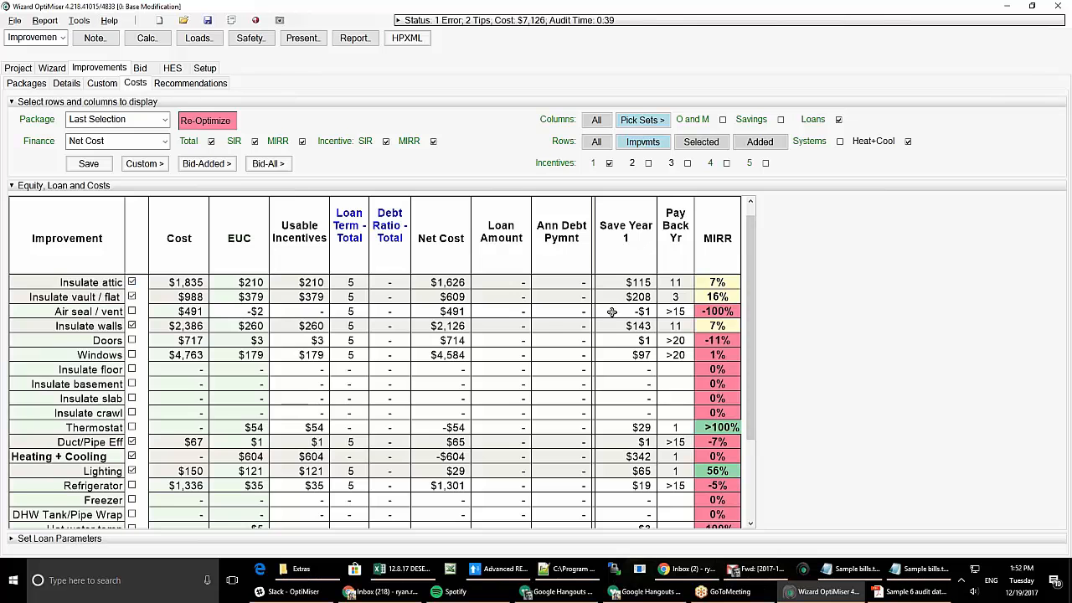
scroll(751, 307, "up", 1)
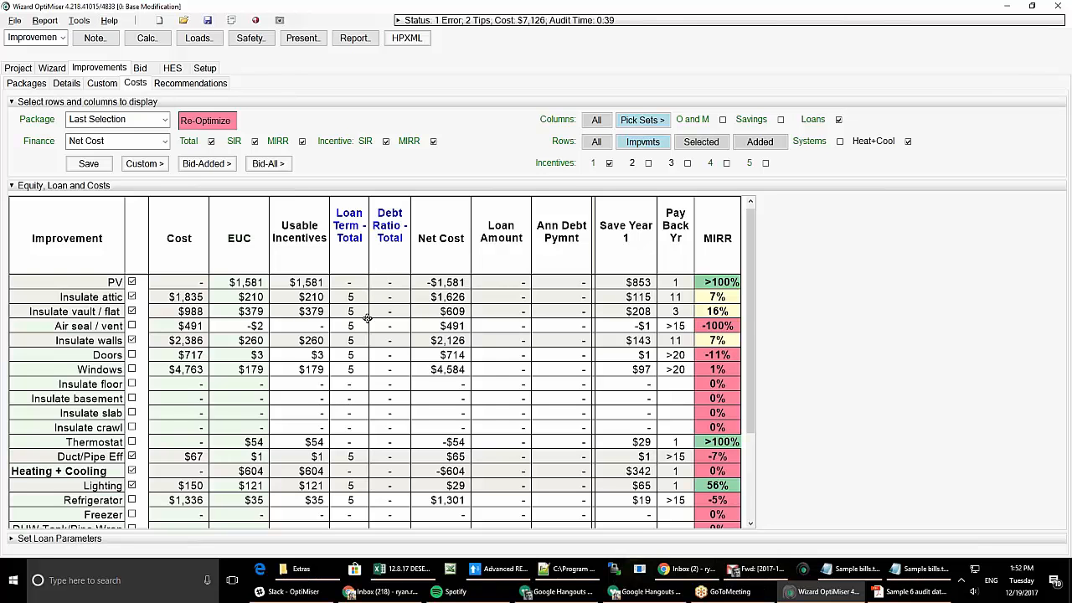
left_click(753, 335)
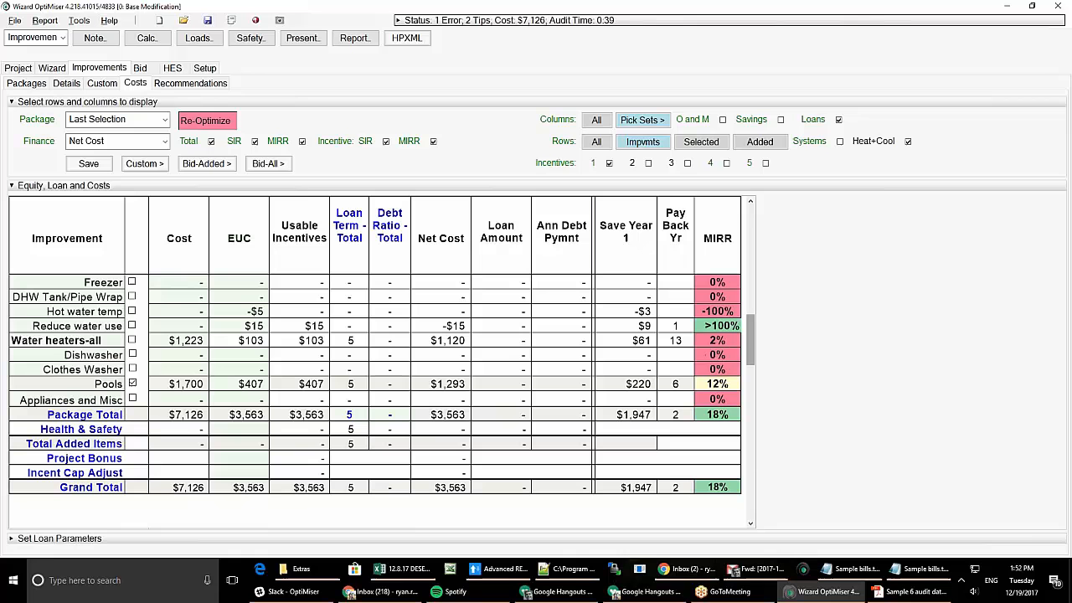
left_click(84, 539)
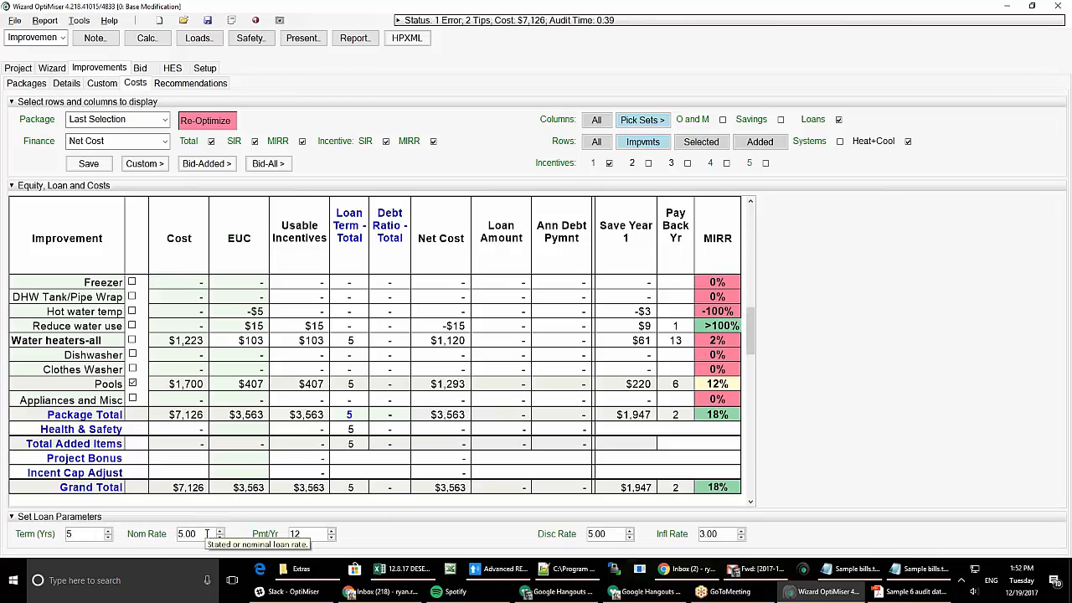
left_click(13, 521)
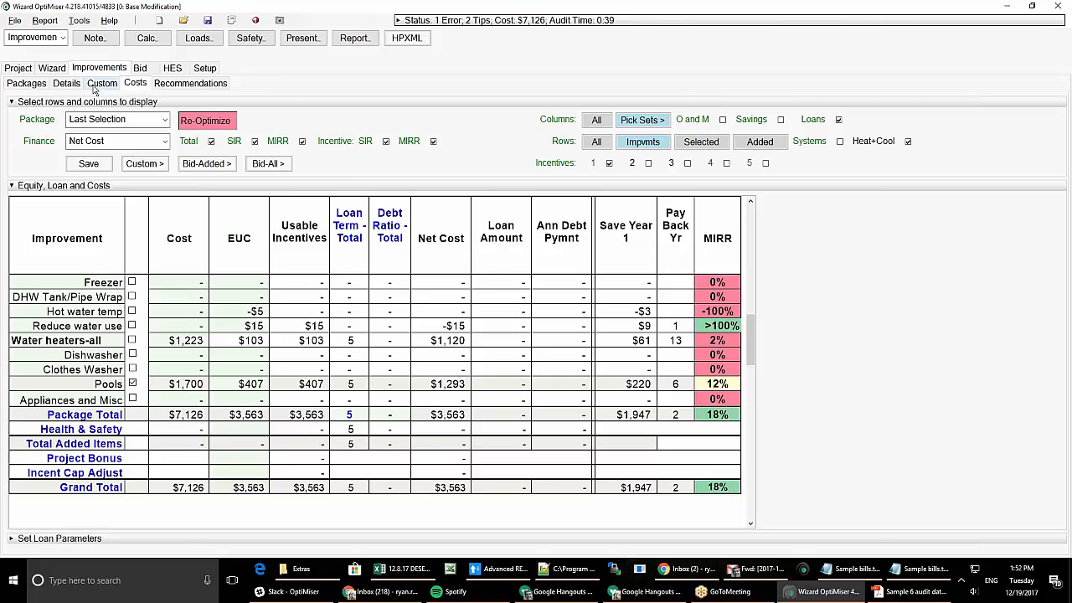
- Open the Custom improvements table, view the PV row's details popup, then scroll through the measures
left_click(95, 86)
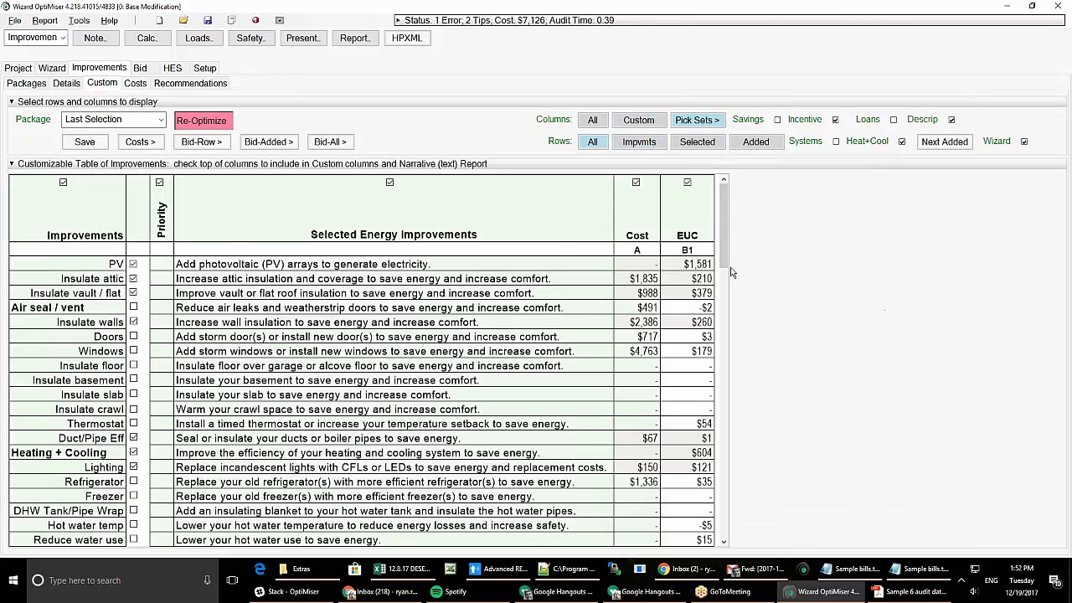
mouse_move(727, 255)
left_mouse_down()
mouse_move(733, 372)
mouse_move(726, 245)
left_mouse_up()
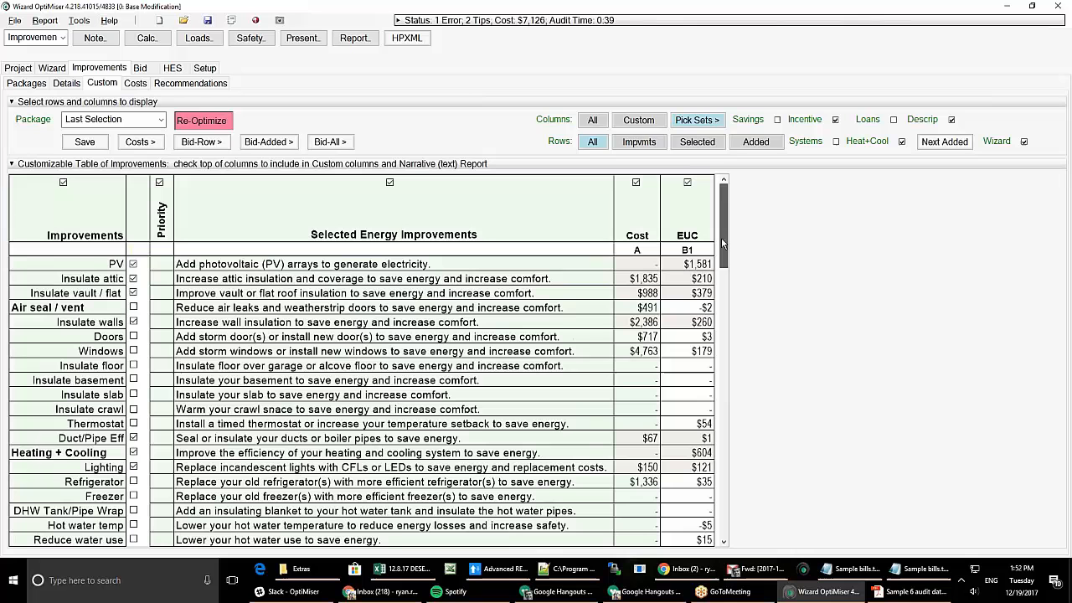
double_click(270, 267)
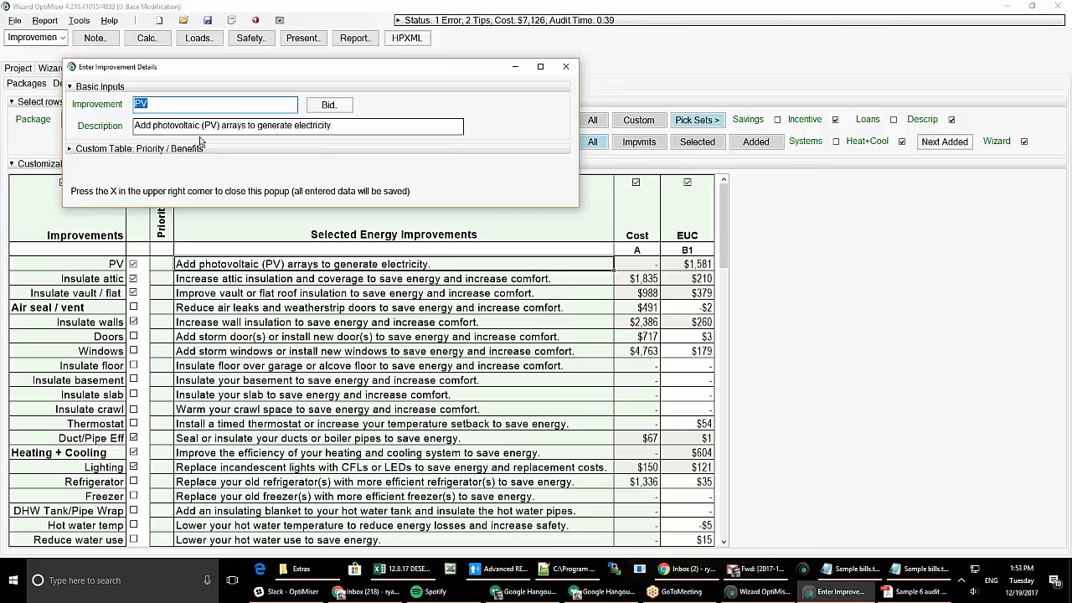
left_click(565, 66)
left_click_drag(725, 226, 726, 442)
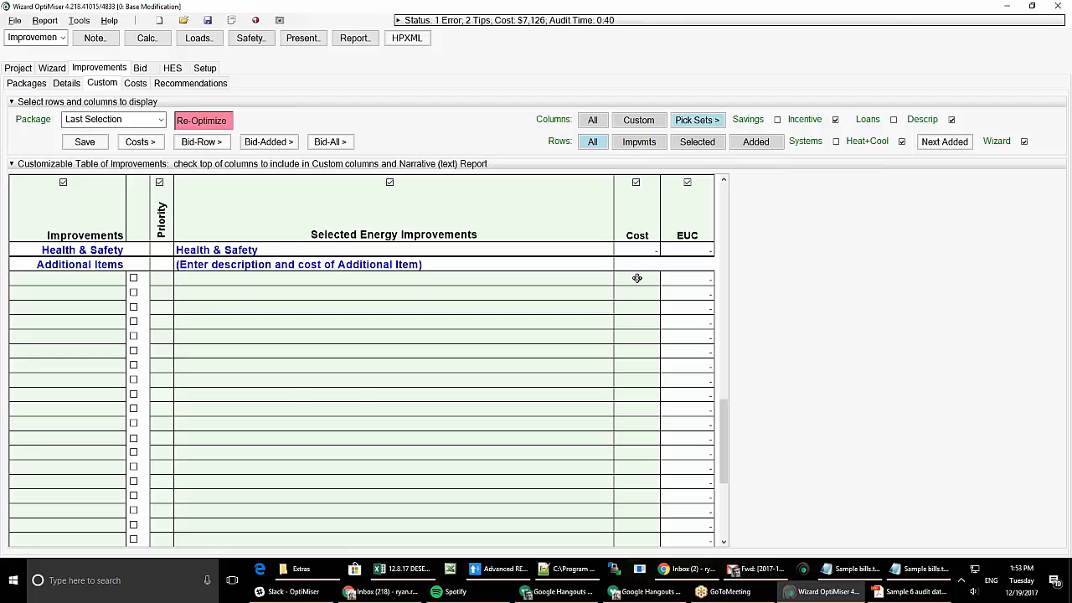
mouse_move(725, 453)
left_mouse_down()
mouse_move(725, 495)
mouse_move(726, 231)
left_mouse_up()
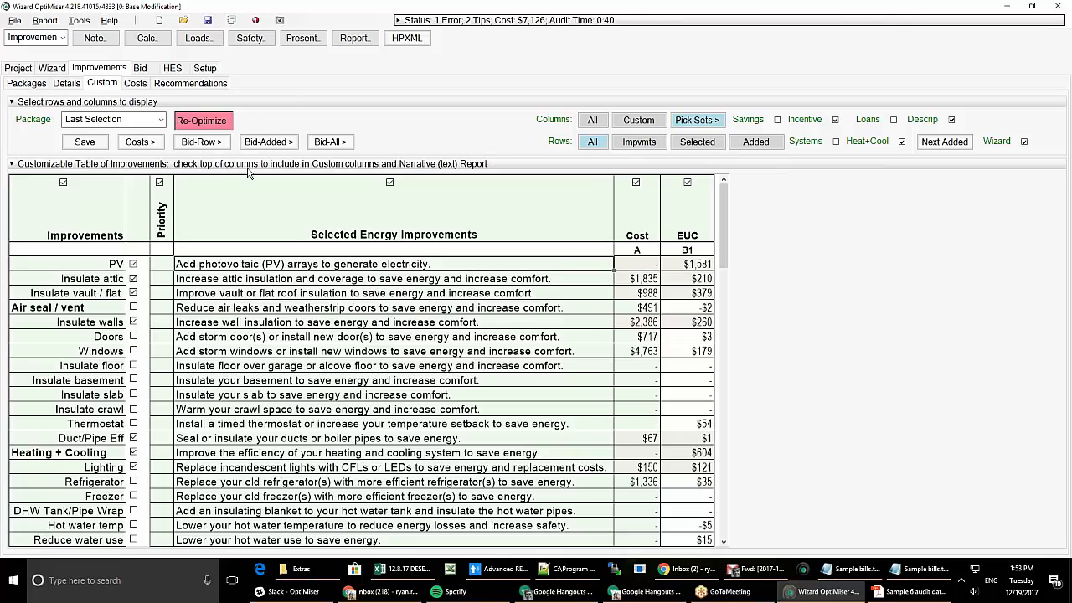
- Open the Current Bid form, scroll its attic rows, and cancel the save prompt without editing
left_click(140, 68)
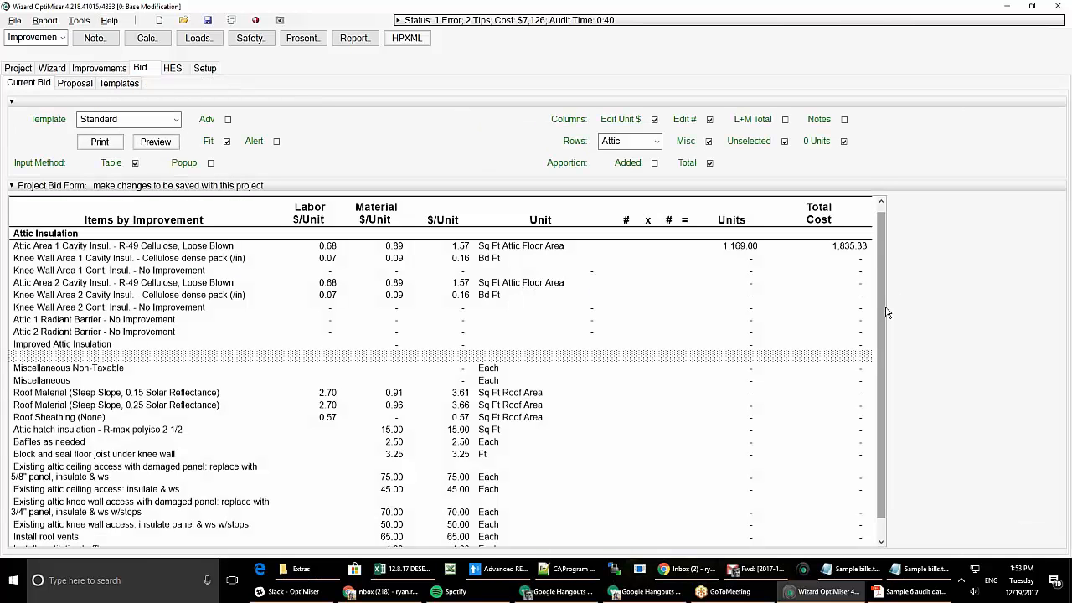
scroll(888, 312, "down", 5)
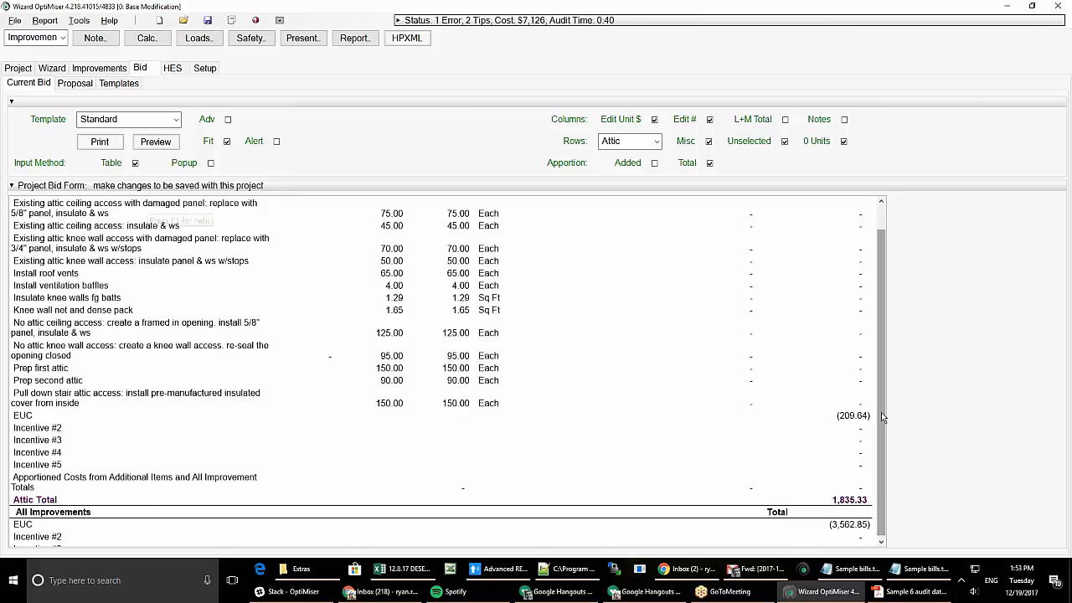
scroll(881, 412, "up", 5)
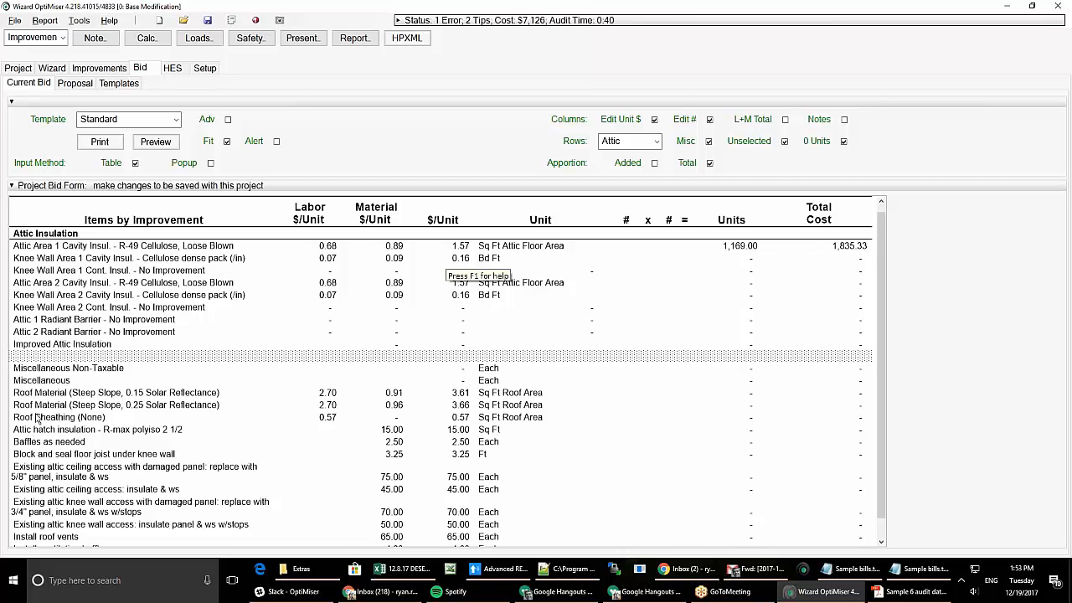
left_click(626, 441)
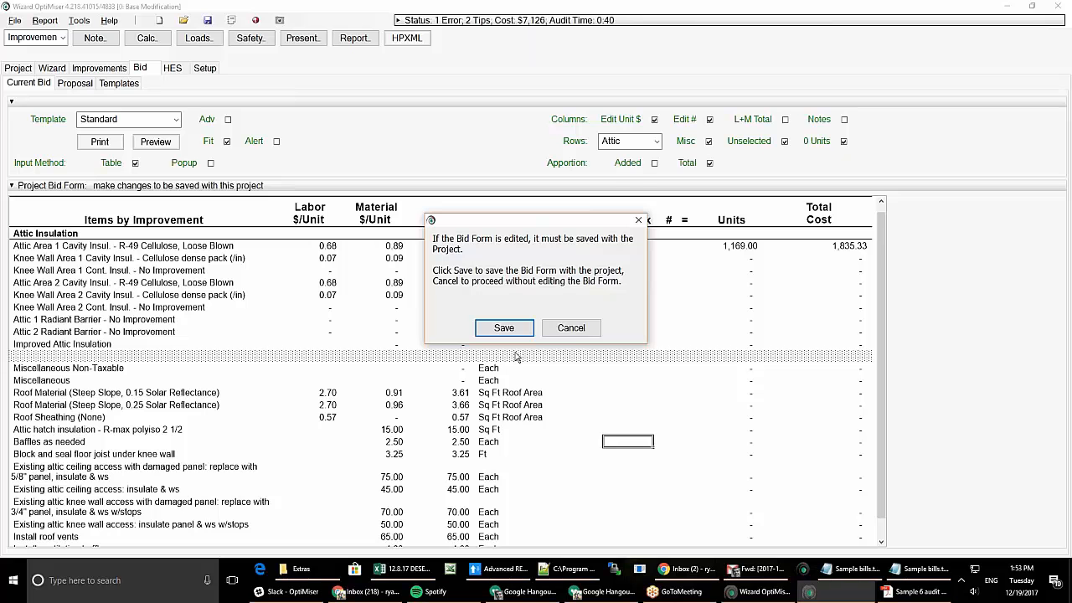
left_click(572, 330)
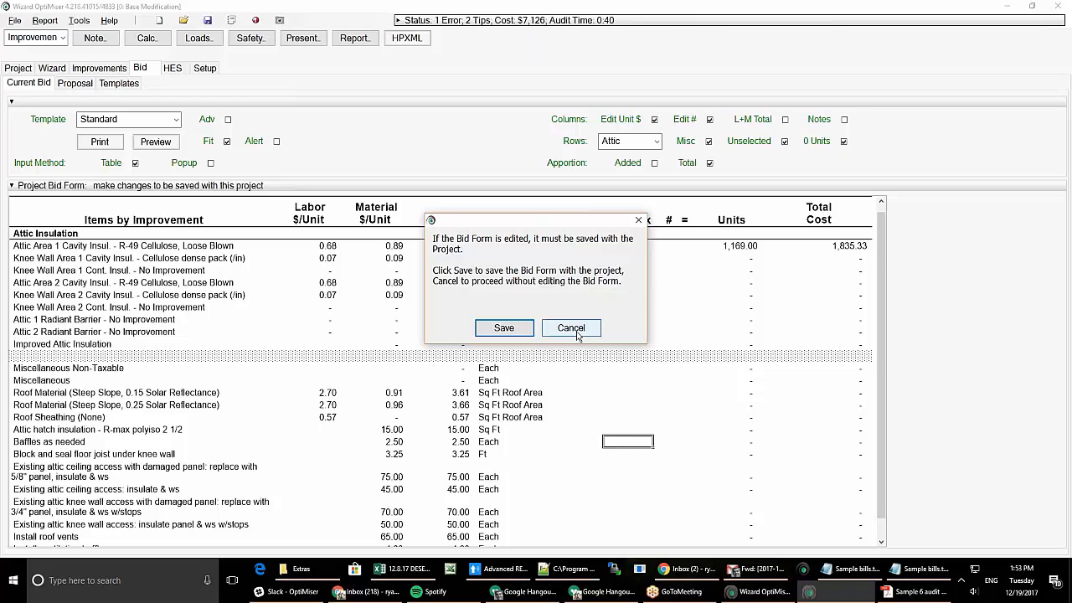
left_click(573, 329)
left_click_drag(887, 393, 891, 348)
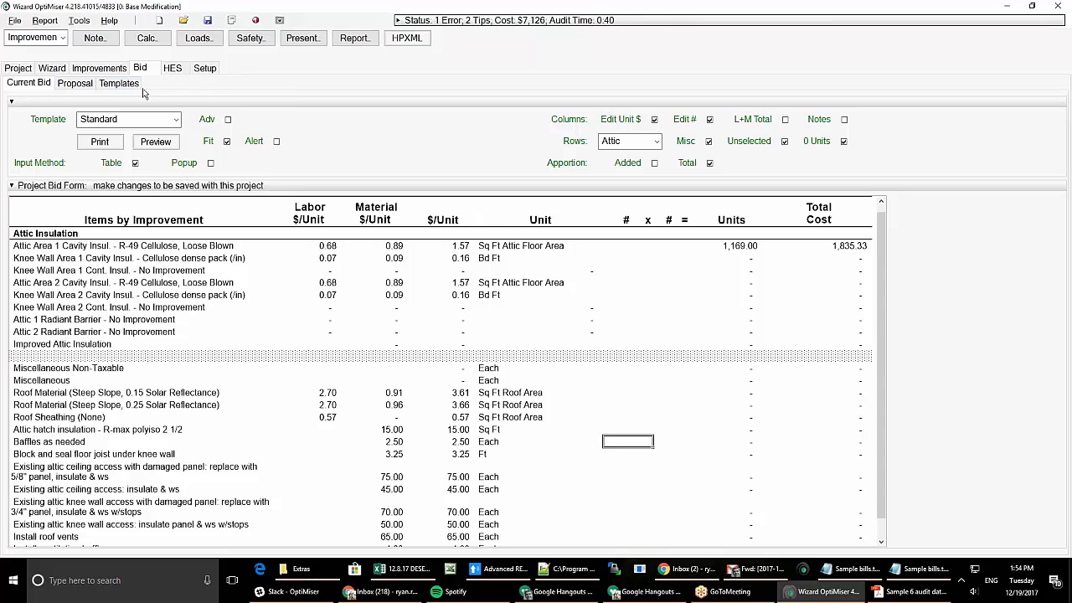
- Open the bid's Proposal page and scroll through its contents
left_click(84, 84)
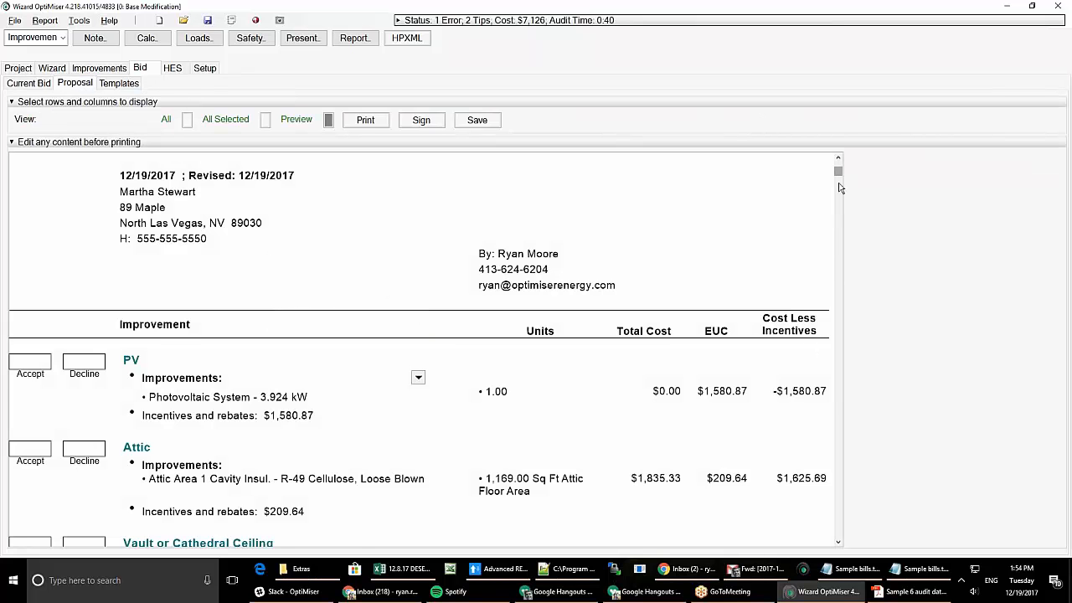
left_click_drag(839, 183, 840, 170)
scroll(843, 459, "down", 2)
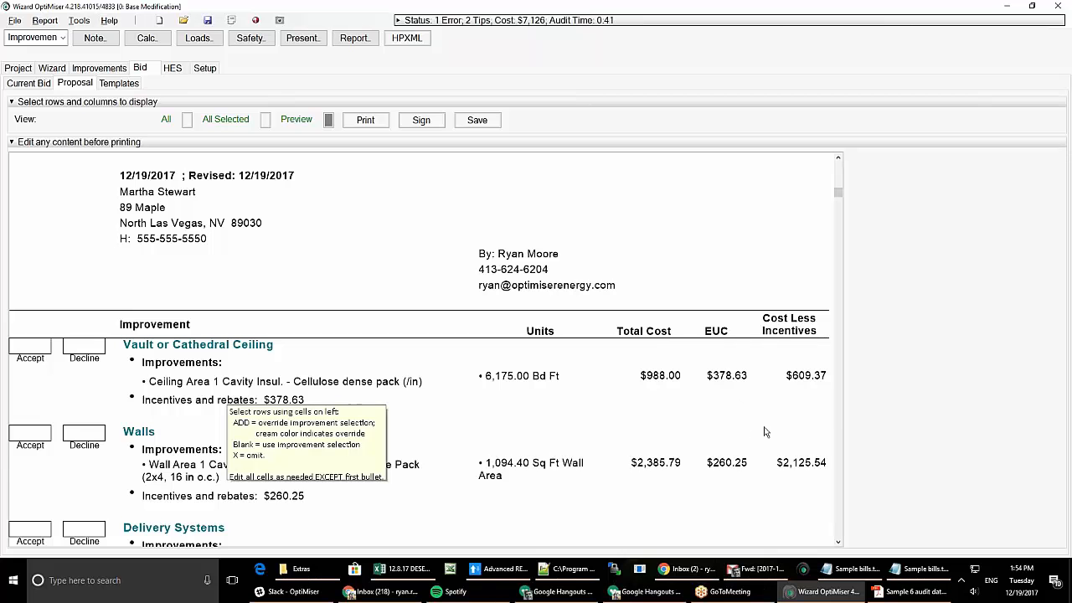
scroll(842, 430, "down", 2)
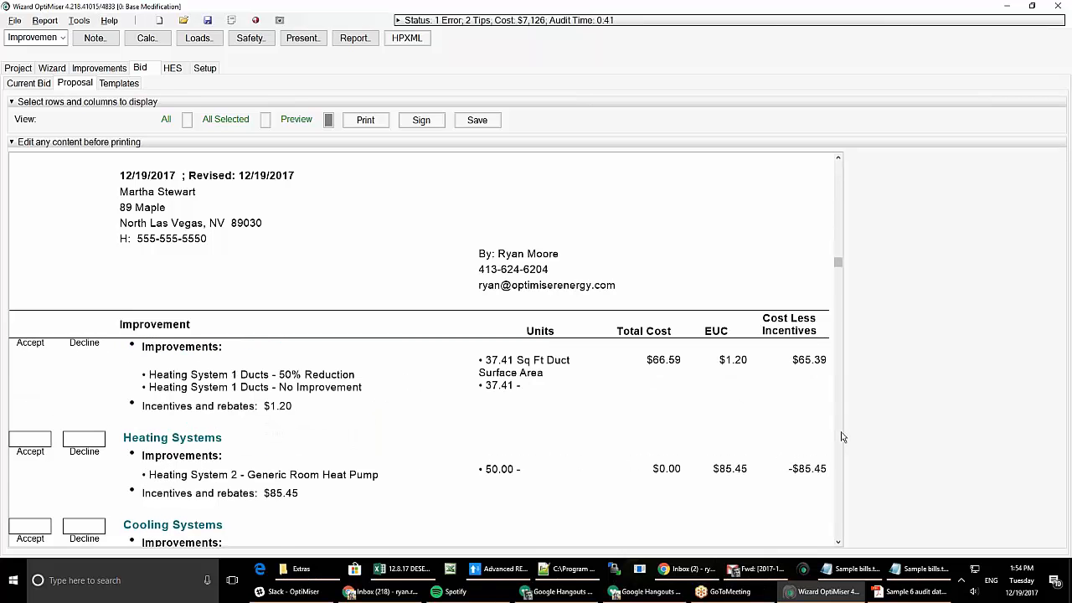
scroll(843, 436, "down", 2)
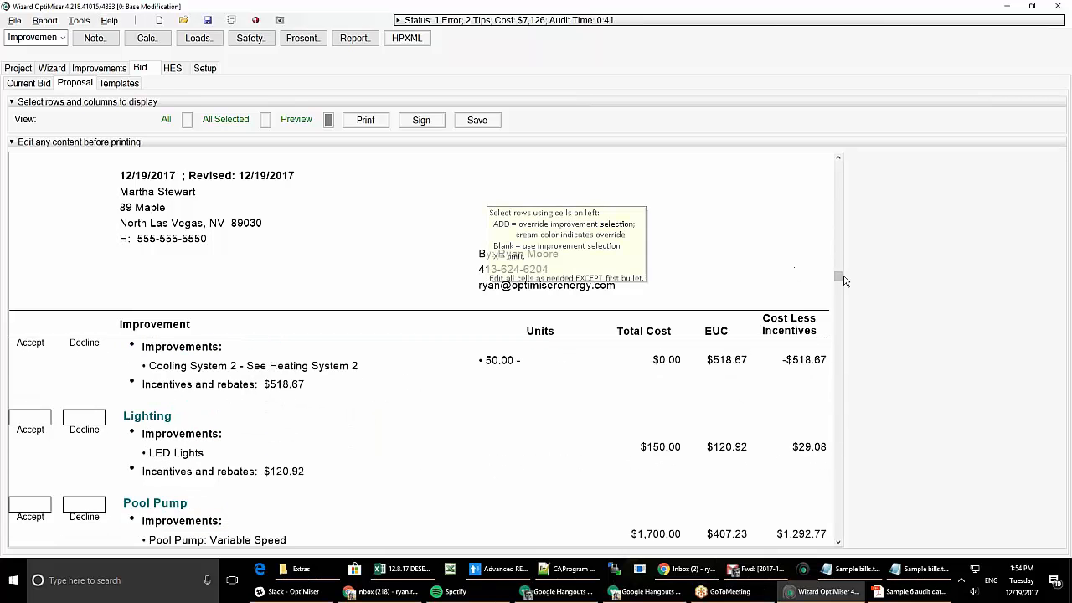
scroll(840, 276, "up", 5)
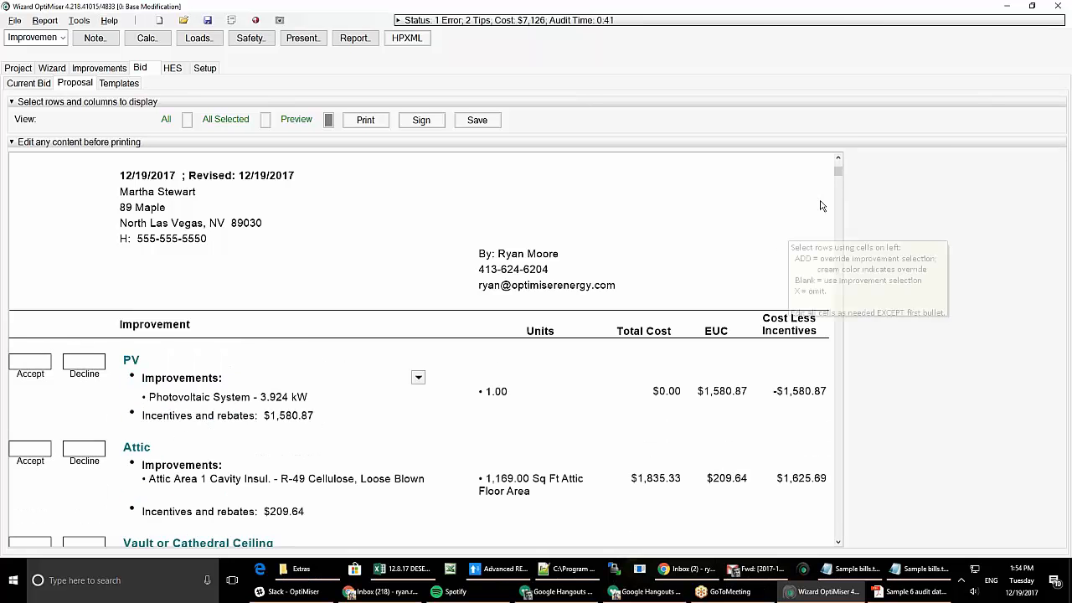
left_click_drag(838, 170, 848, 262)
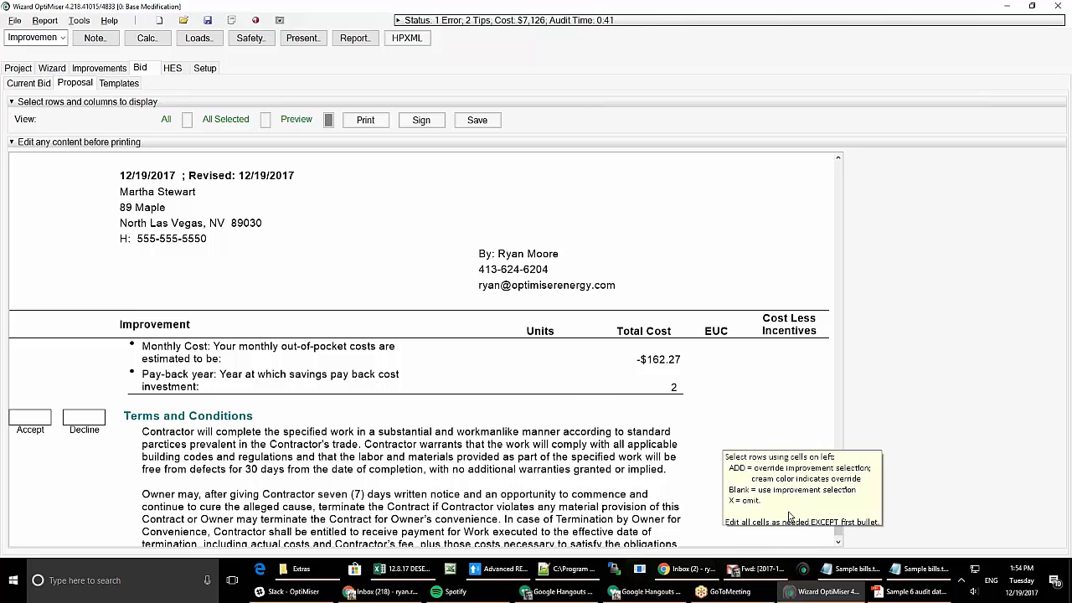
- Scroll to the signature lines, then open Requirements for Project Submission via HPXML
left_click(839, 159)
left_click(839, 159)
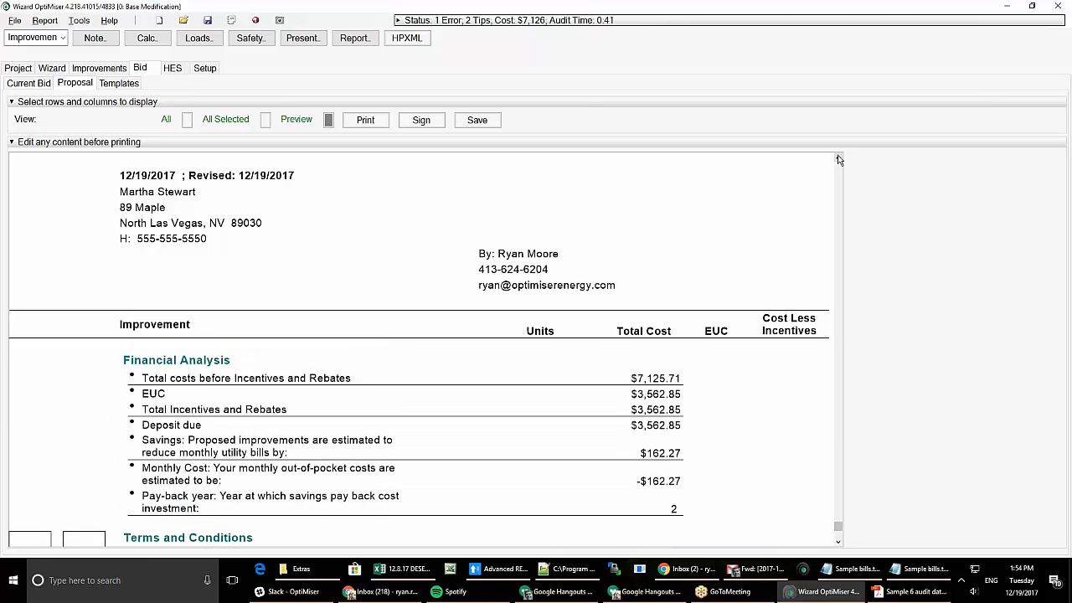
left_click(839, 542)
left_click(838, 543)
left_click(838, 543)
left_click(838, 544)
left_click(839, 544)
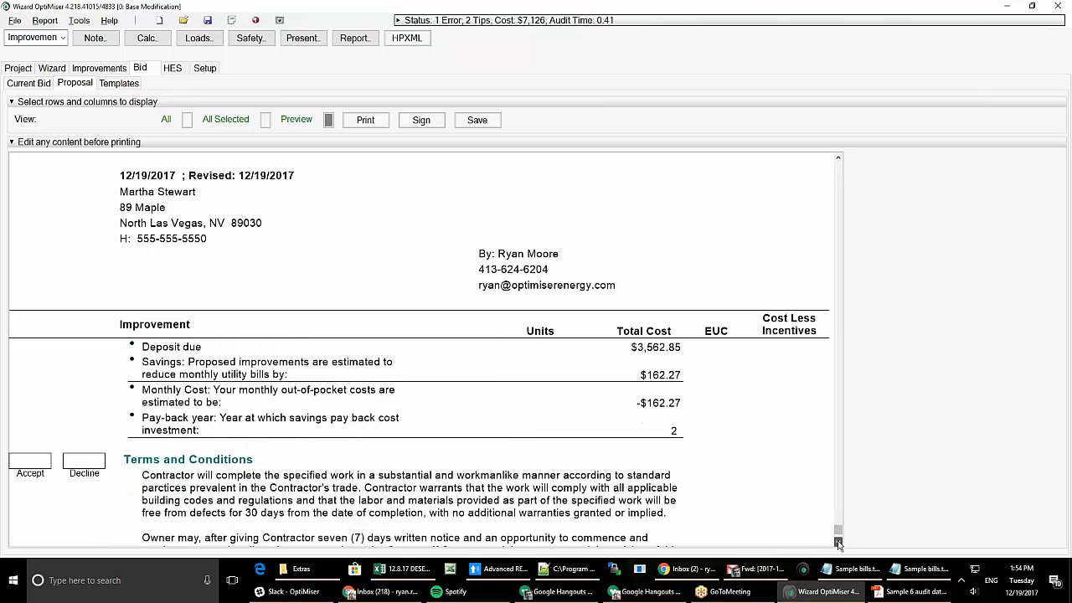
left_click(839, 543)
left_click(839, 544)
left_click(838, 543)
left_click(838, 544)
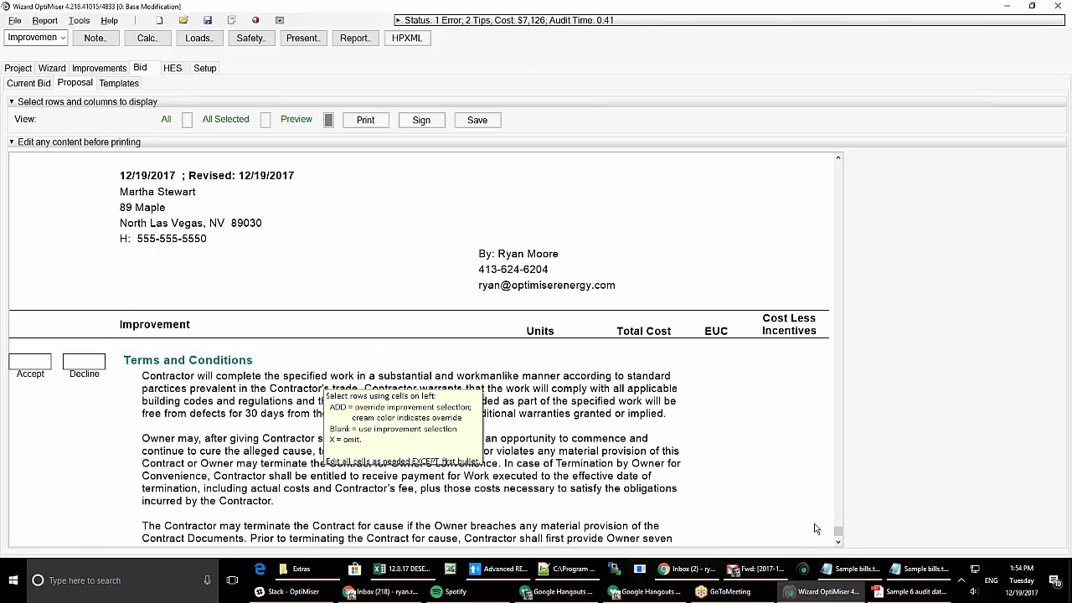
left_click(838, 544)
left_click(837, 544)
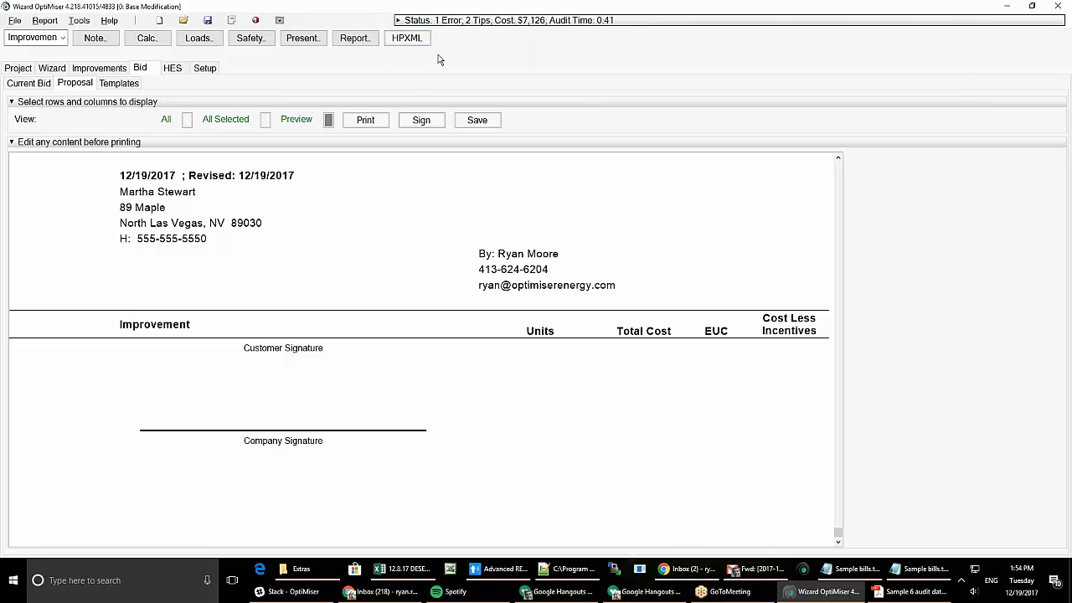
left_click(400, 43)
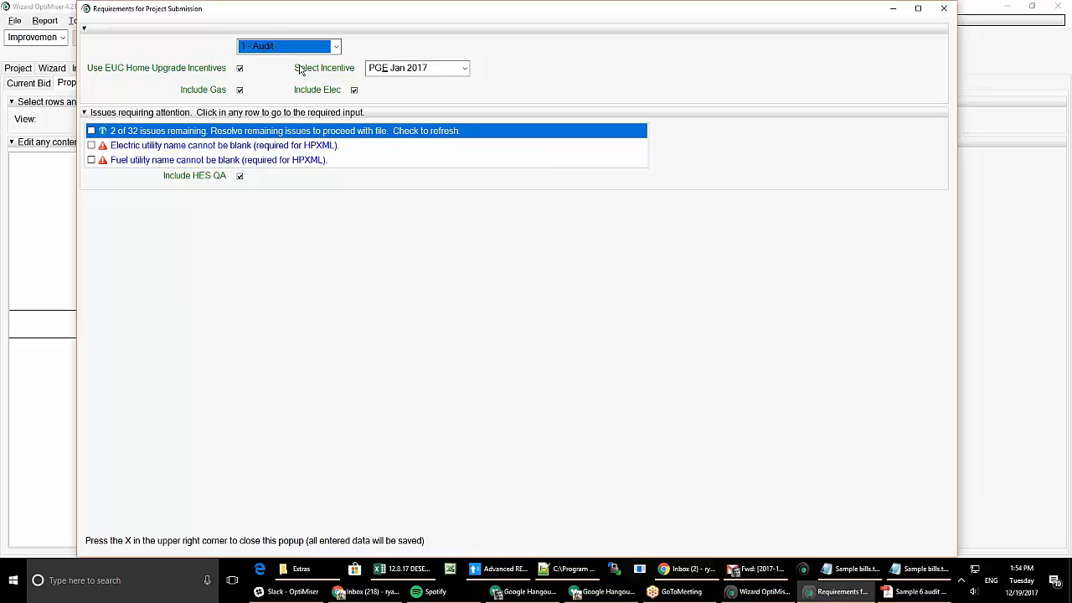
- Keep the audit type as 1 - Audit and the incentive program as PGE Jan 2017
left_click(337, 47)
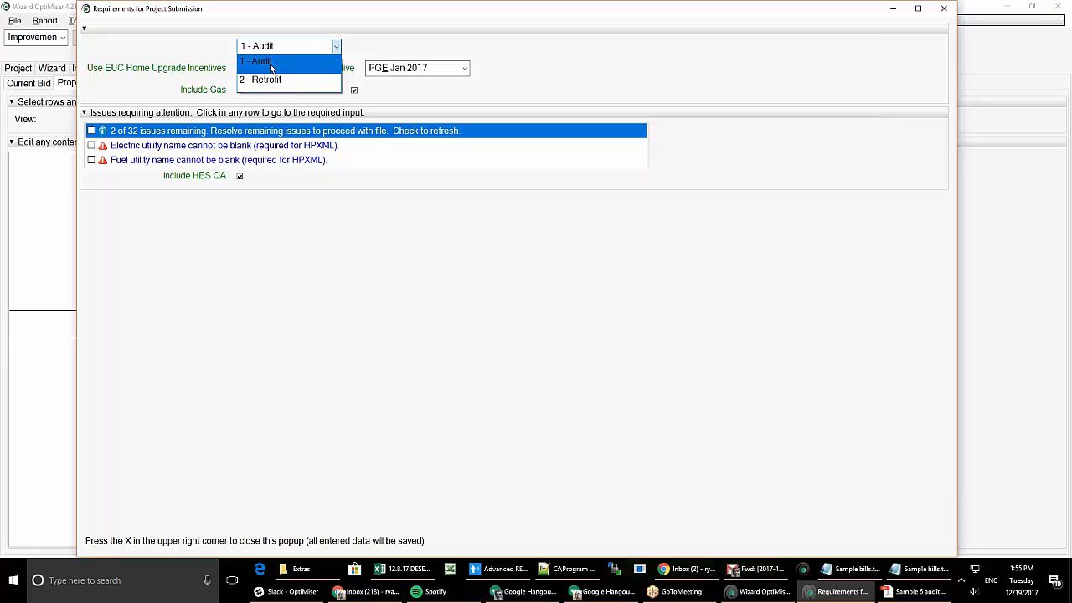
left_click(345, 54)
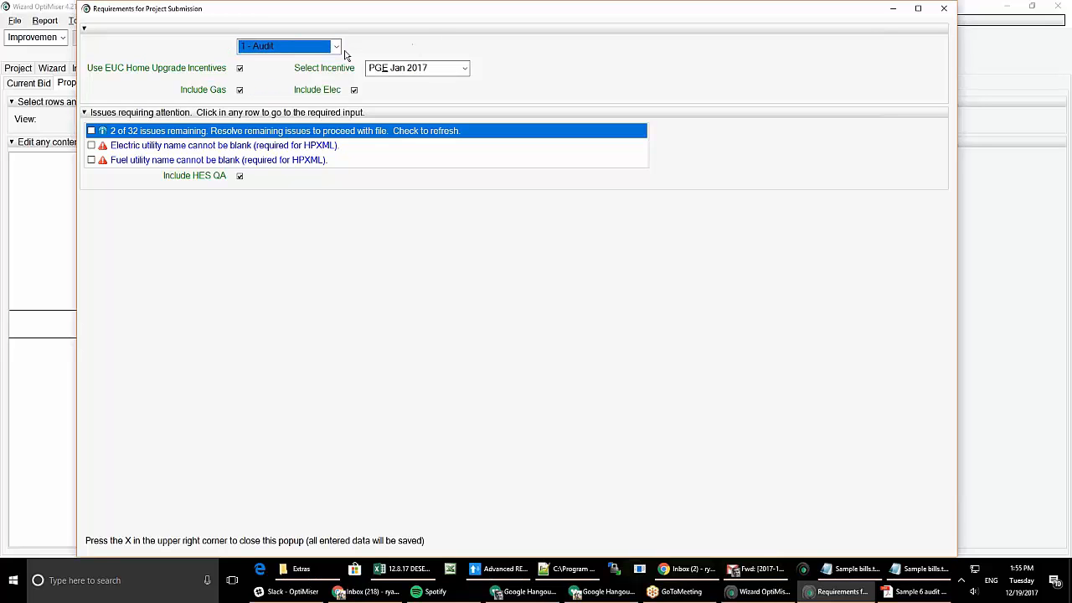
left_click(434, 73)
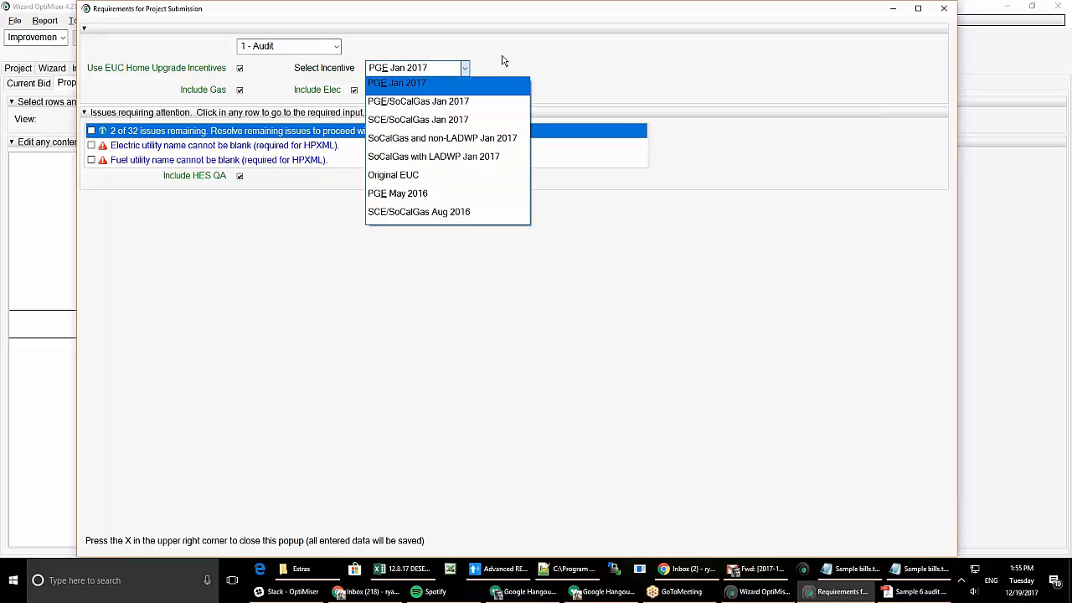
left_click(406, 82)
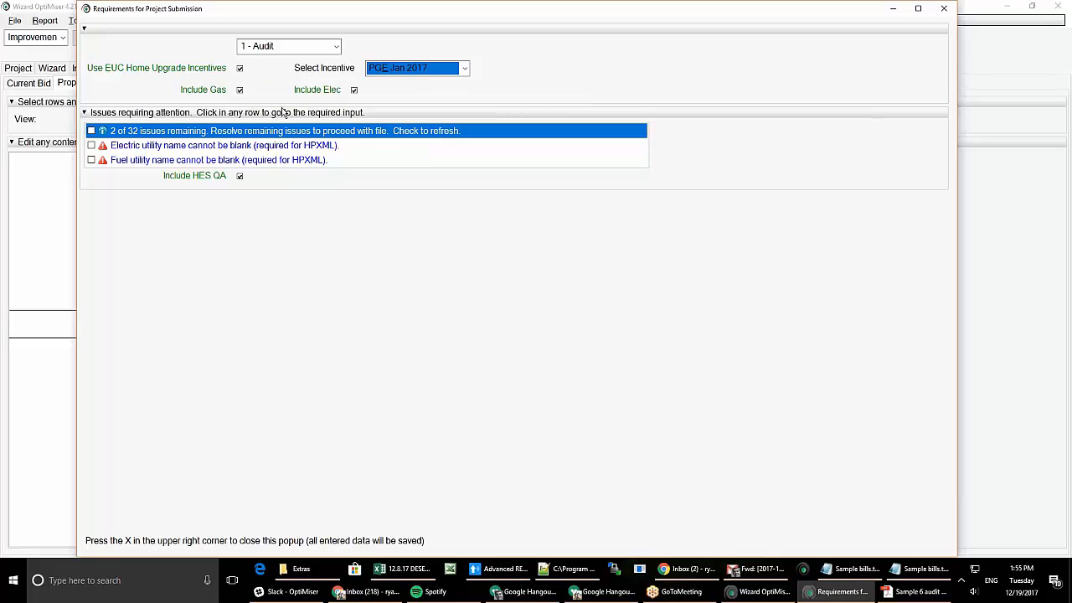
- Set the Fuel Utility/Supplier to Util2 and recheck the submission issues
left_click(200, 149)
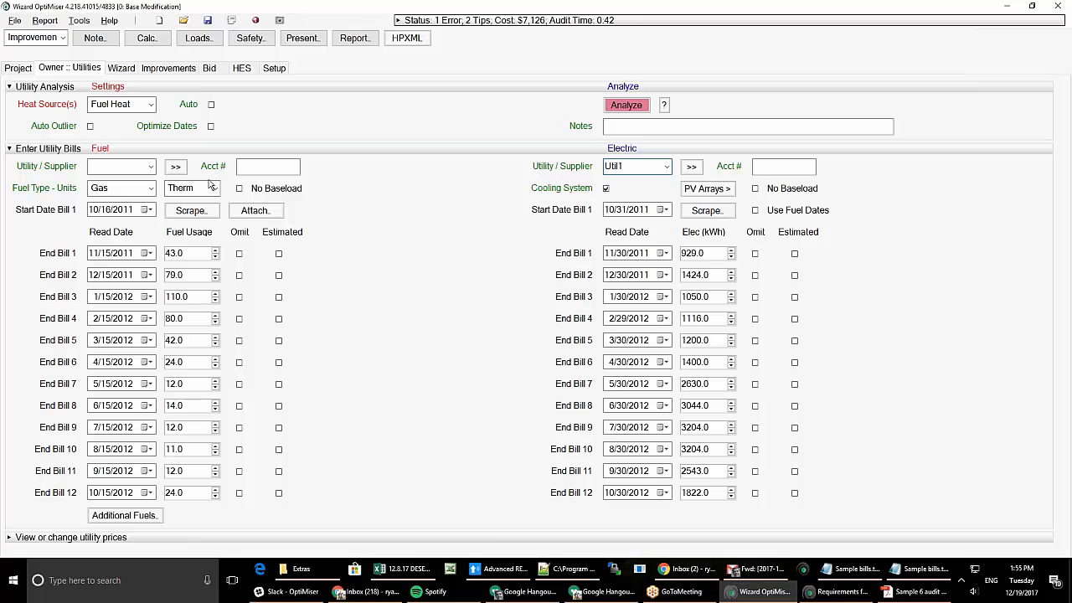
left_click(135, 165)
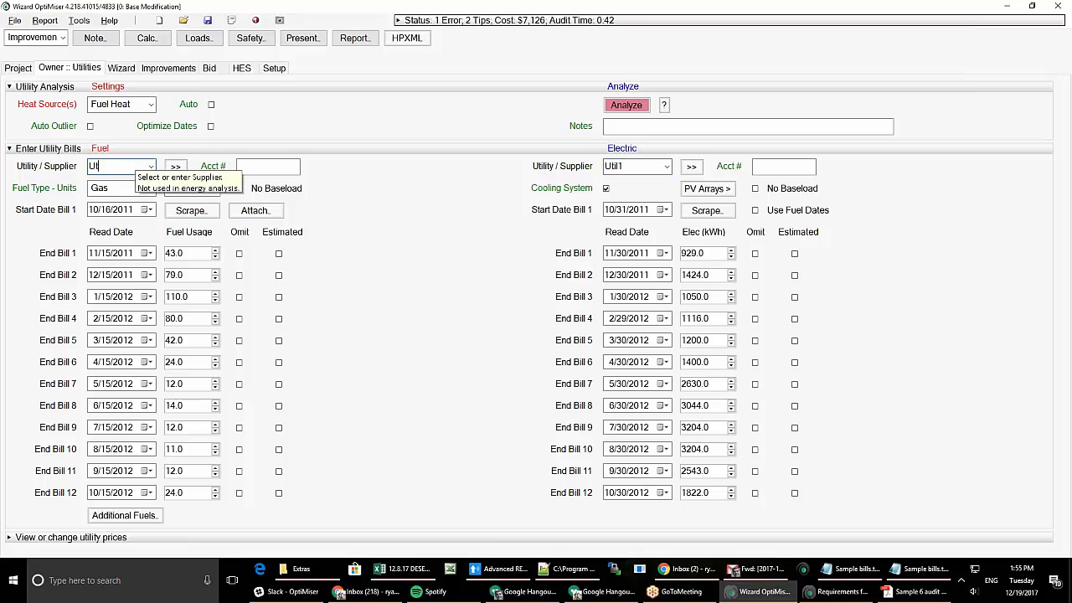
left_click(395, 39)
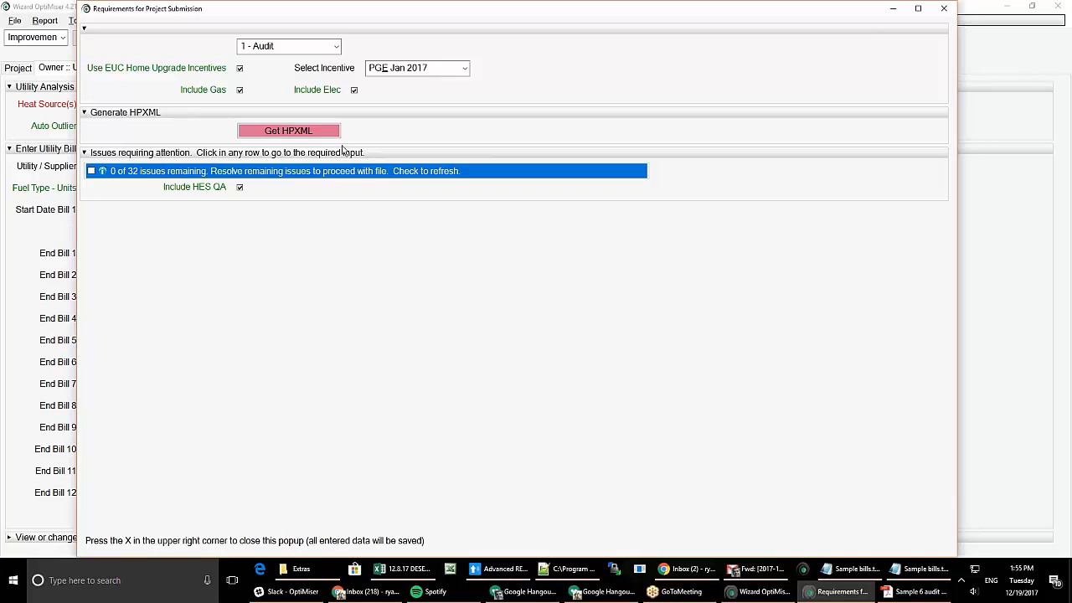
- Export the project's HPXML file under the name CAtest1
left_click(320, 130)
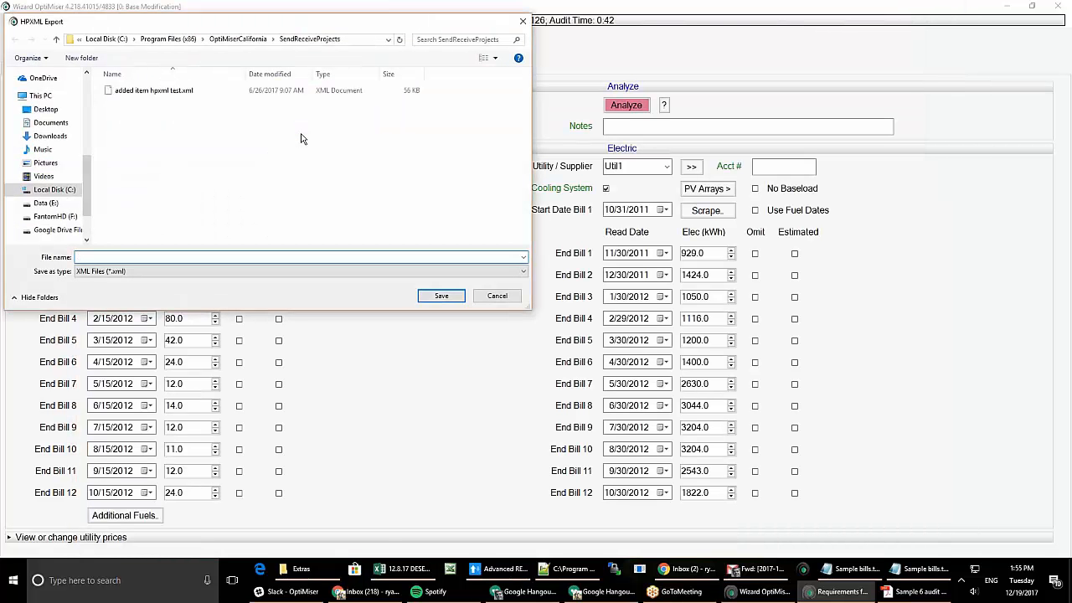
type("cAtest1")
key("Return")
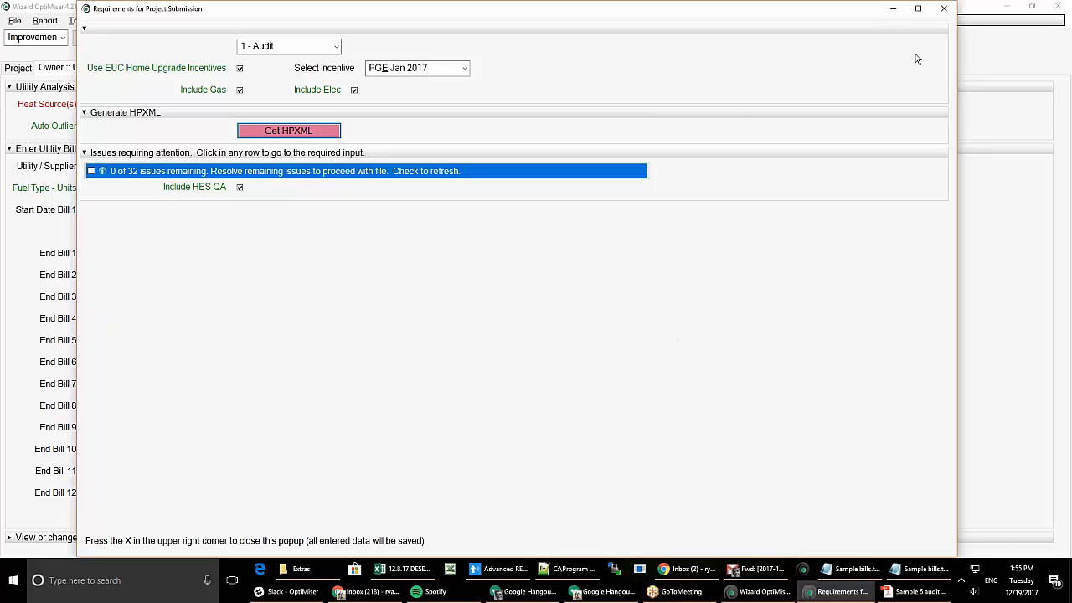
- Close the submission requirements popup and save the project as testCA
left_click(944, 8)
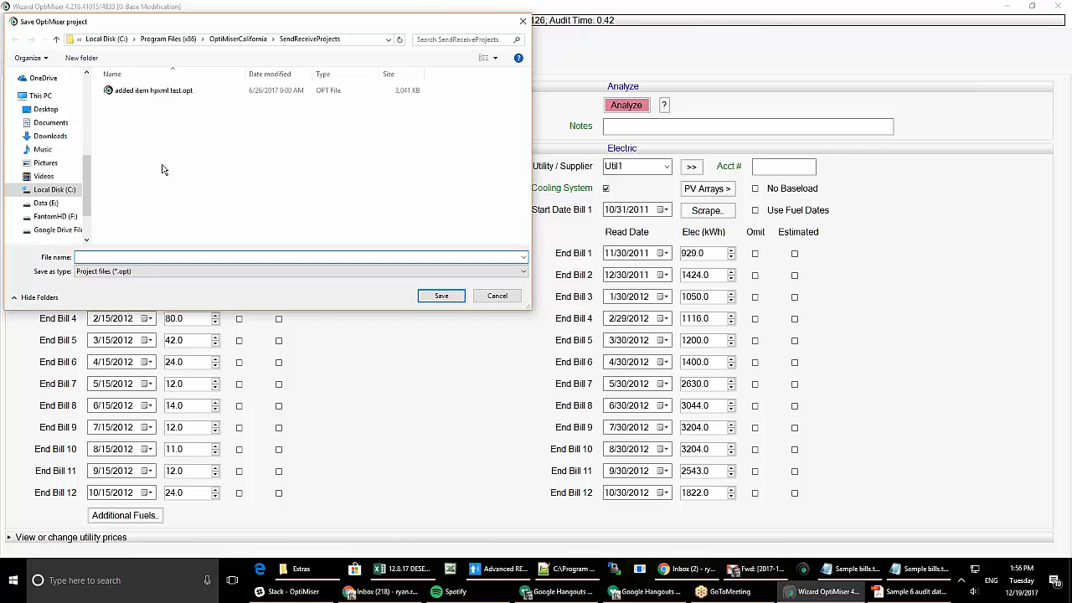
type("estCA")
key("Return")
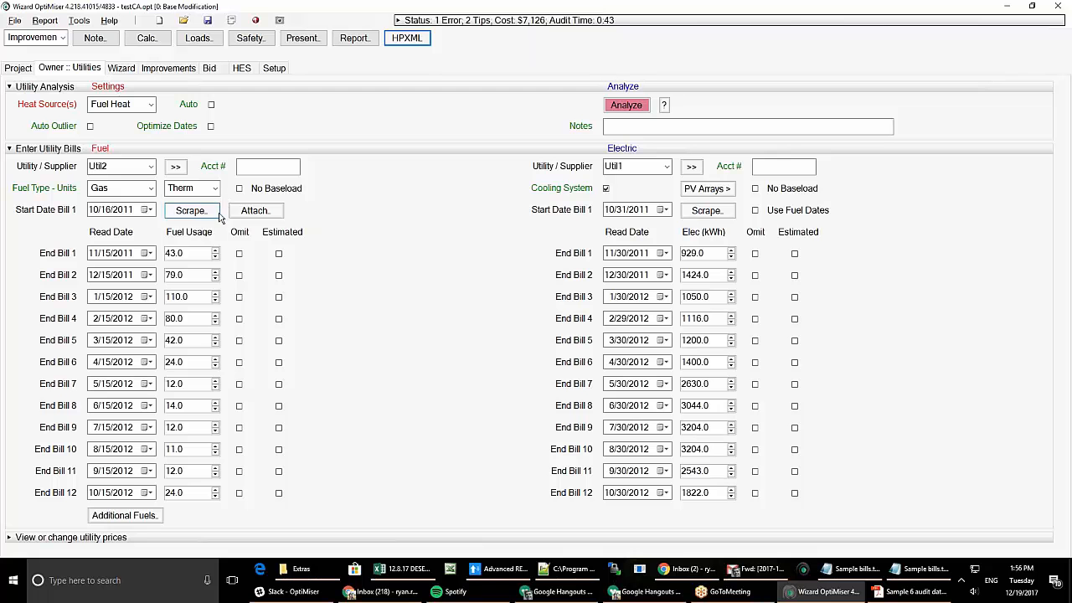
mouse_move(216, 237)
left_click(15, 20)
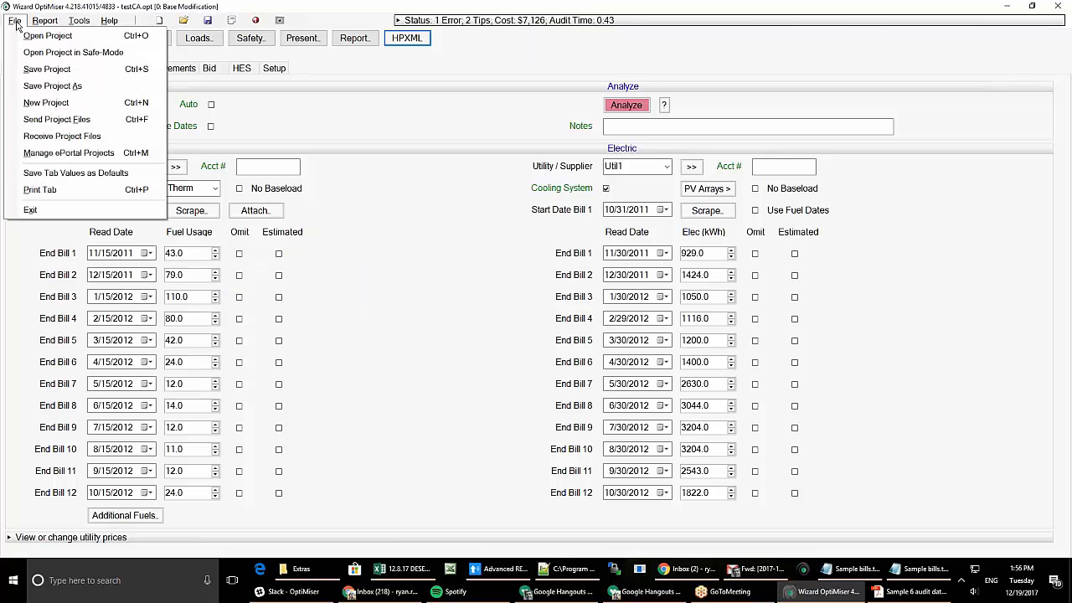
left_click(75, 119)
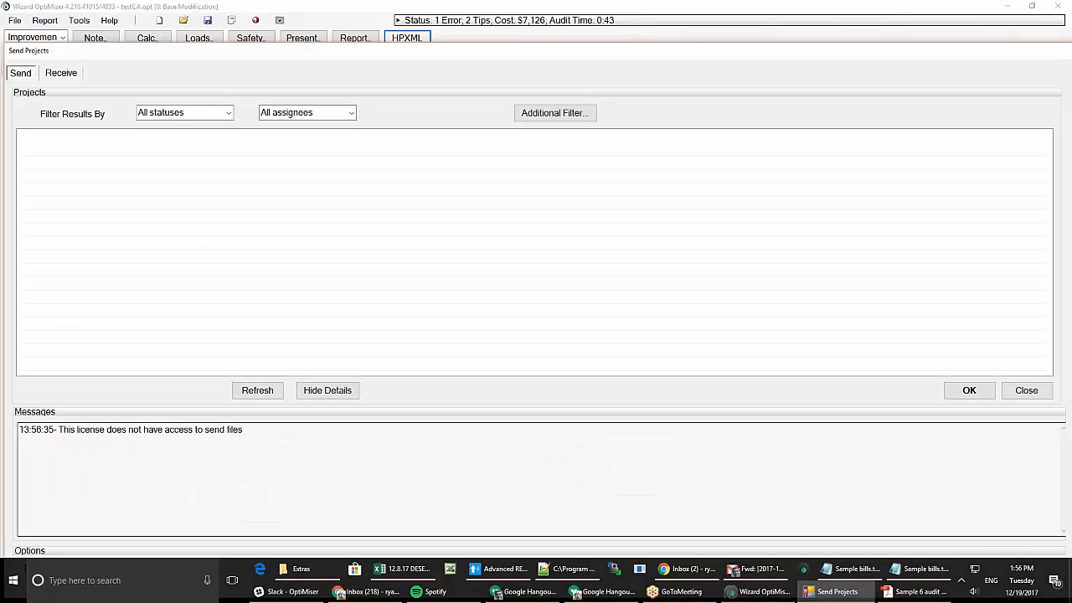
left_click(61, 76)
left_click(20, 73)
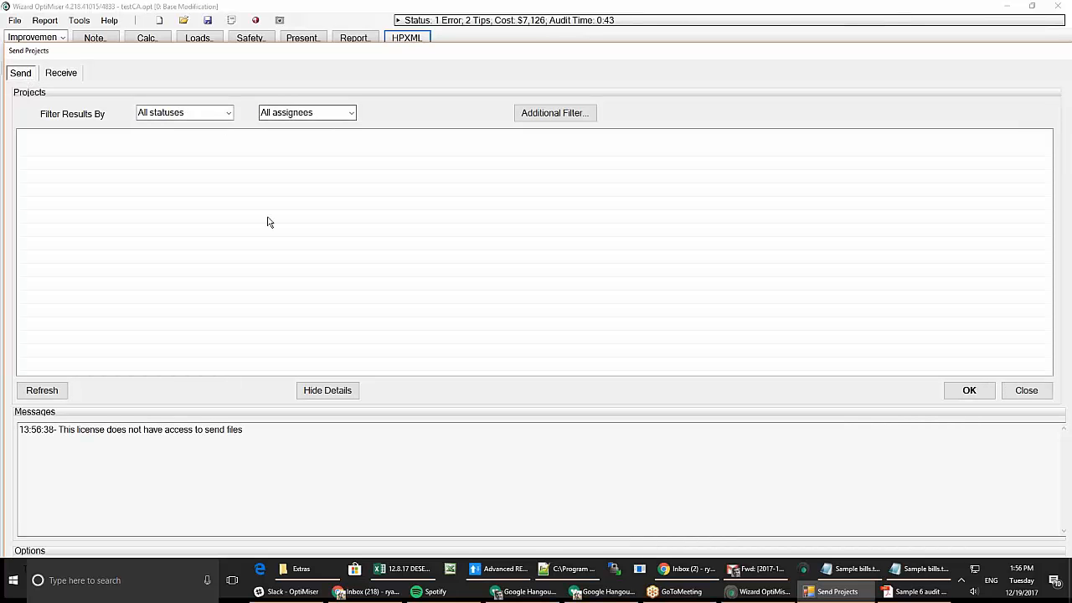
left_click(336, 390)
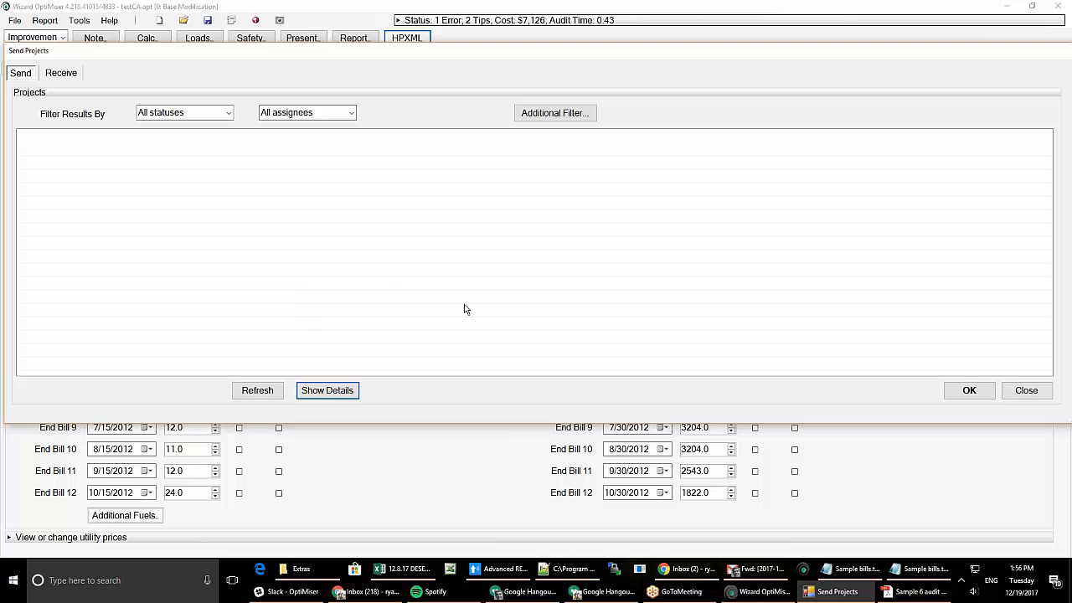
left_click(1026, 391)
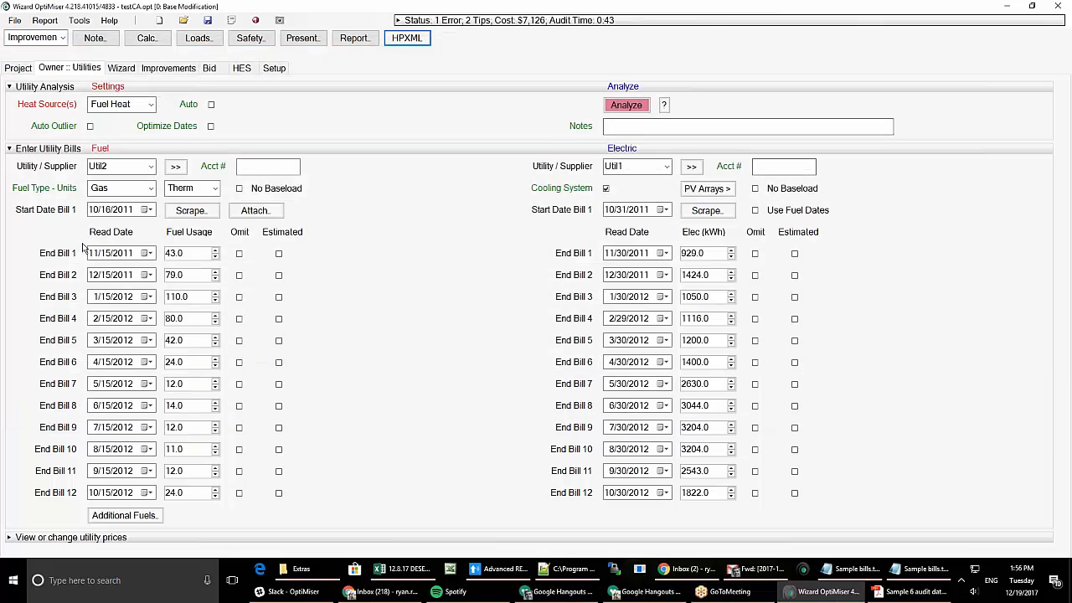
left_click(23, 25)
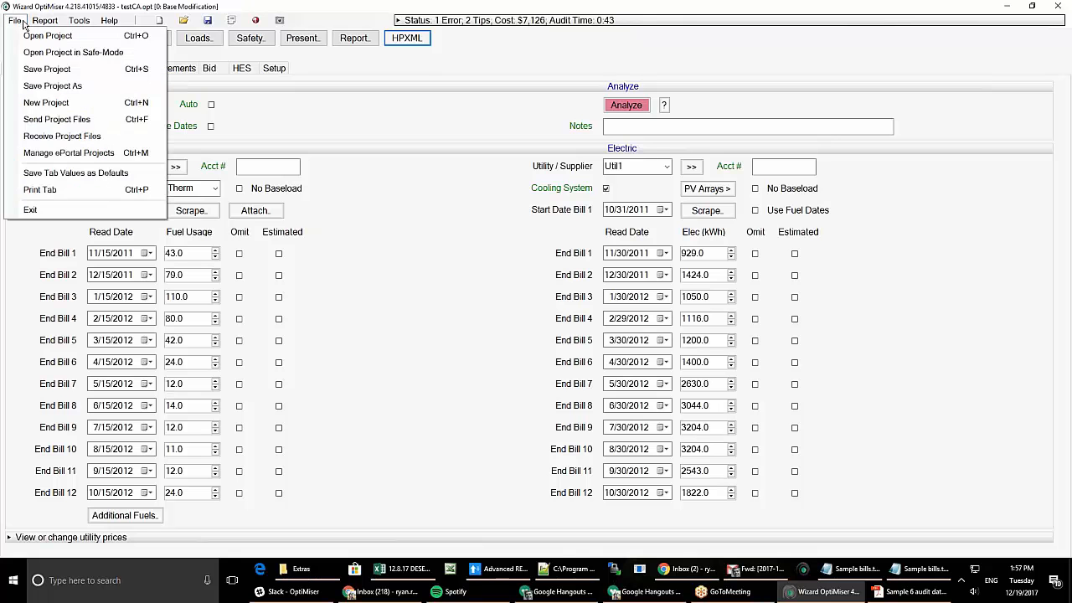
left_click(37, 72)
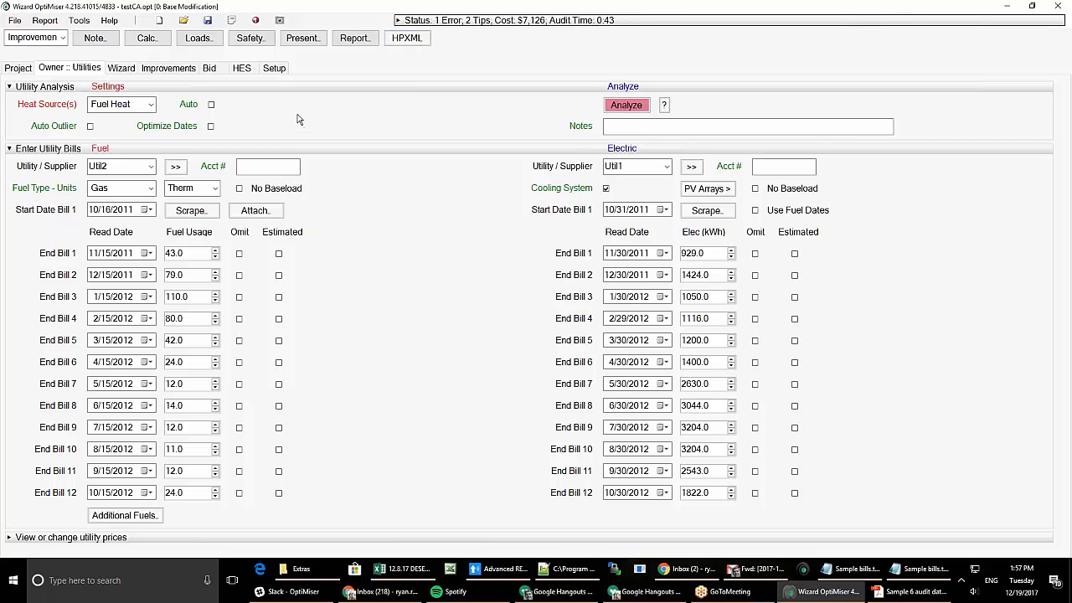
- Open and close the Loads window, then preview the Introduction and Owner Issue 1 report pages
left_click(198, 38)
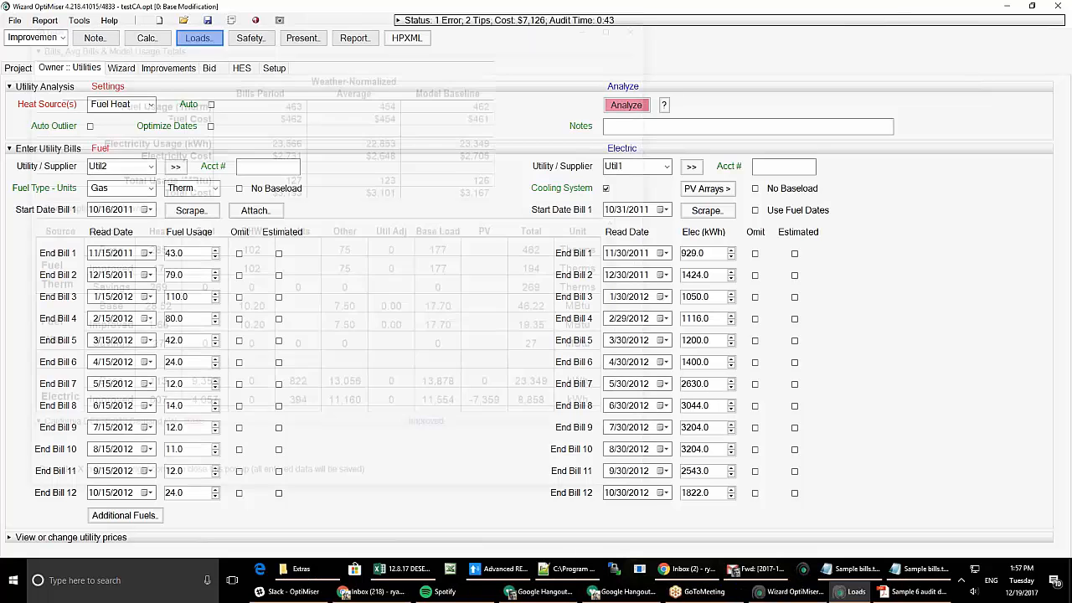
left_click(643, 23)
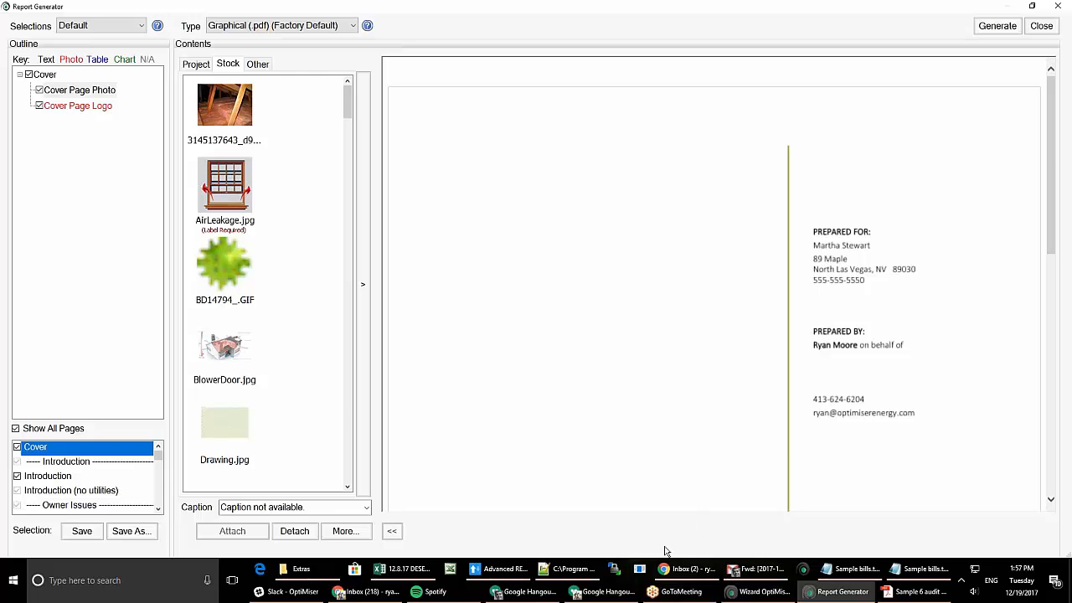
scroll(578, 444, "down", 3)
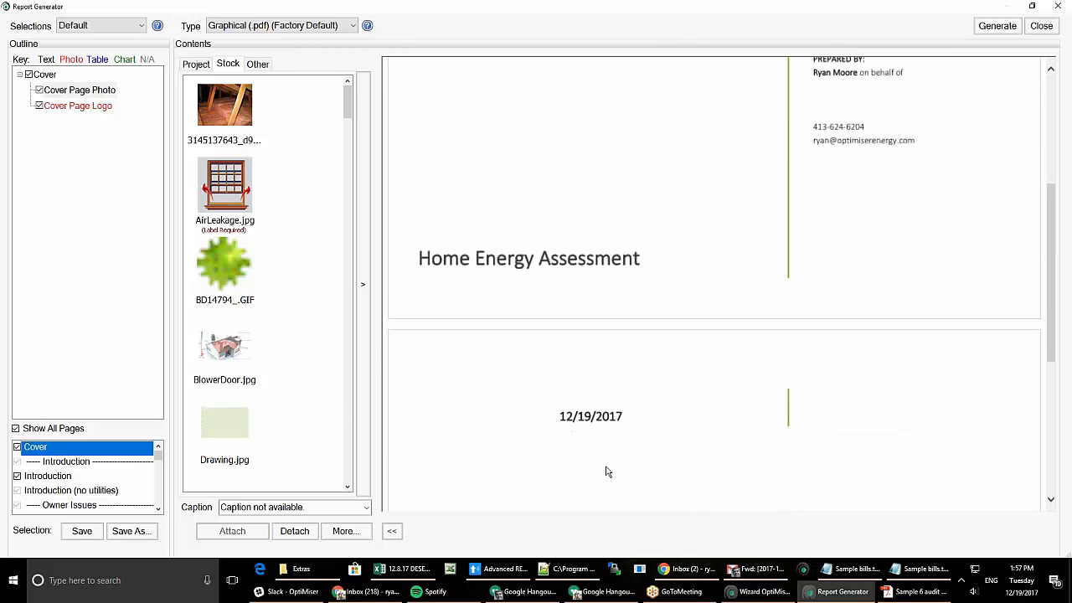
scroll(609, 472, "down", 3)
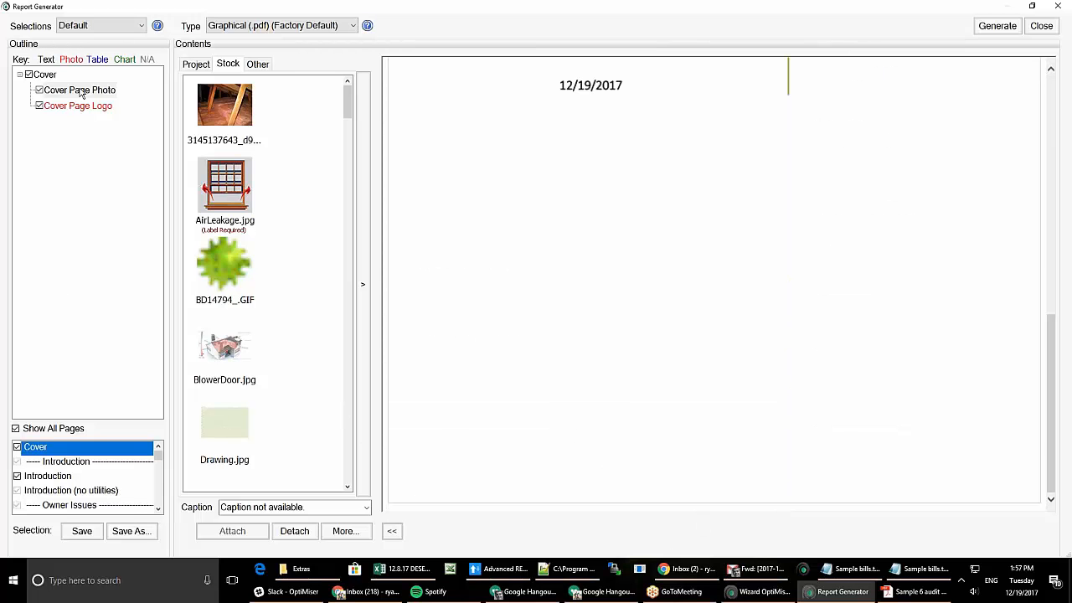
left_click(64, 478)
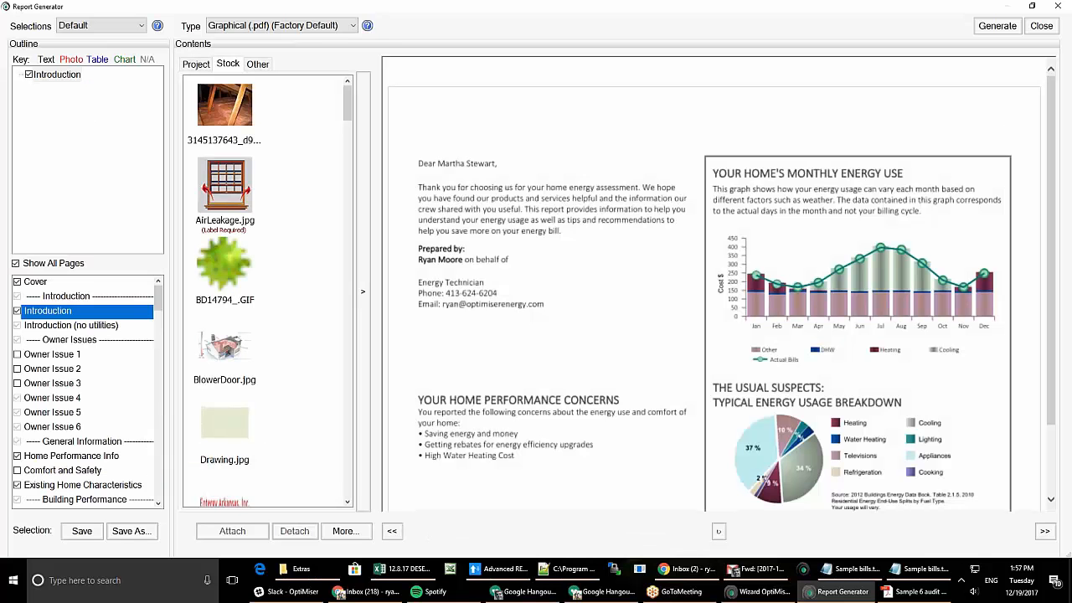
scroll(644, 378, "down", 1)
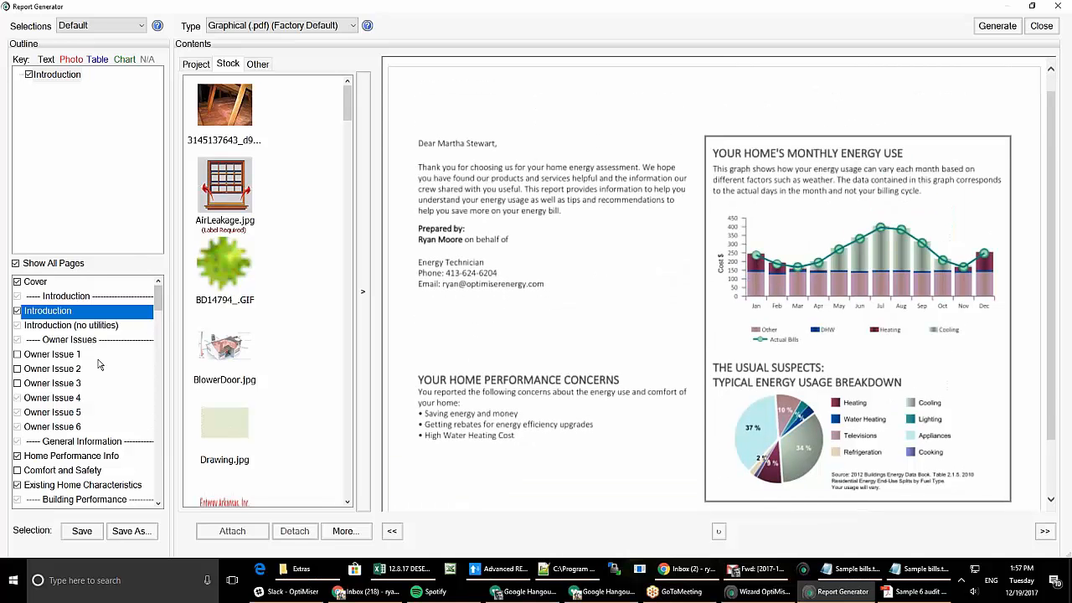
left_click(35, 356)
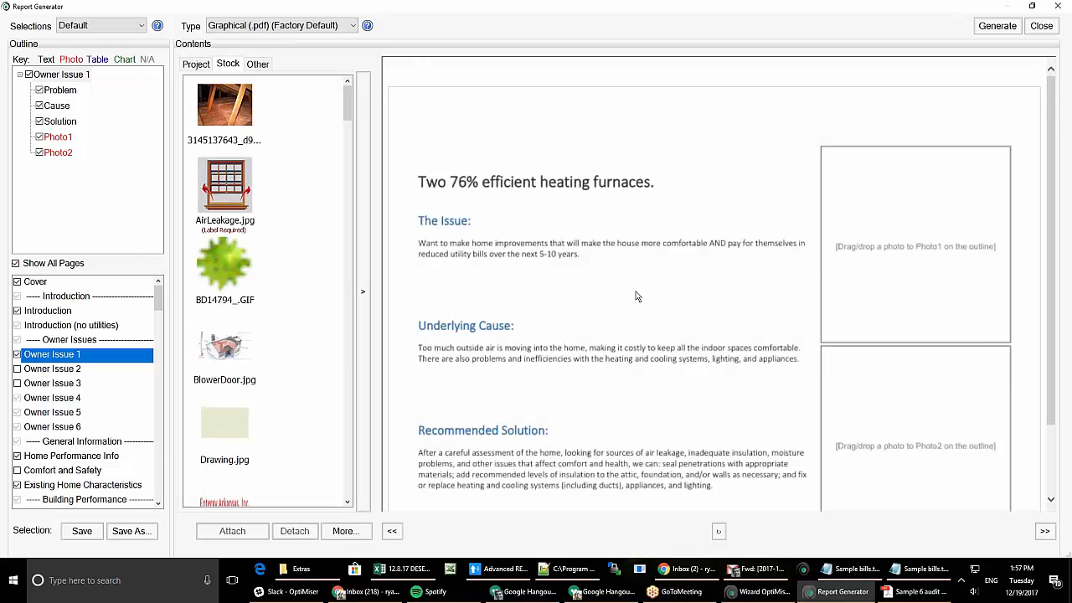
scroll(681, 323, "down", 3)
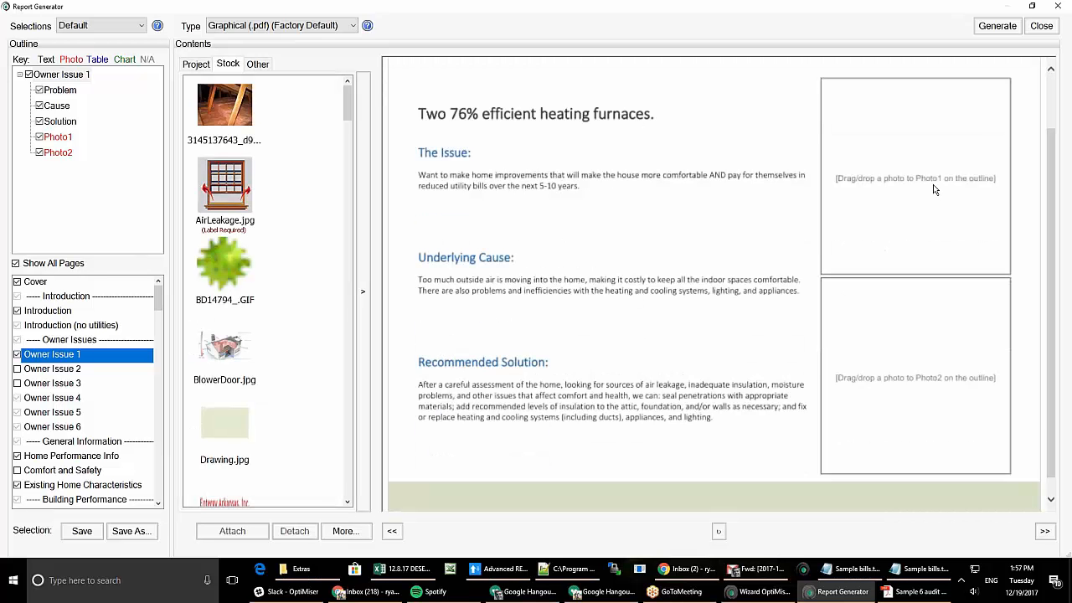
- Place the attic insulation stock photo as Photo1 of Owner Issue 1 and view its Problem text
left_click(235, 118)
left_click_drag(234, 118, 59, 139)
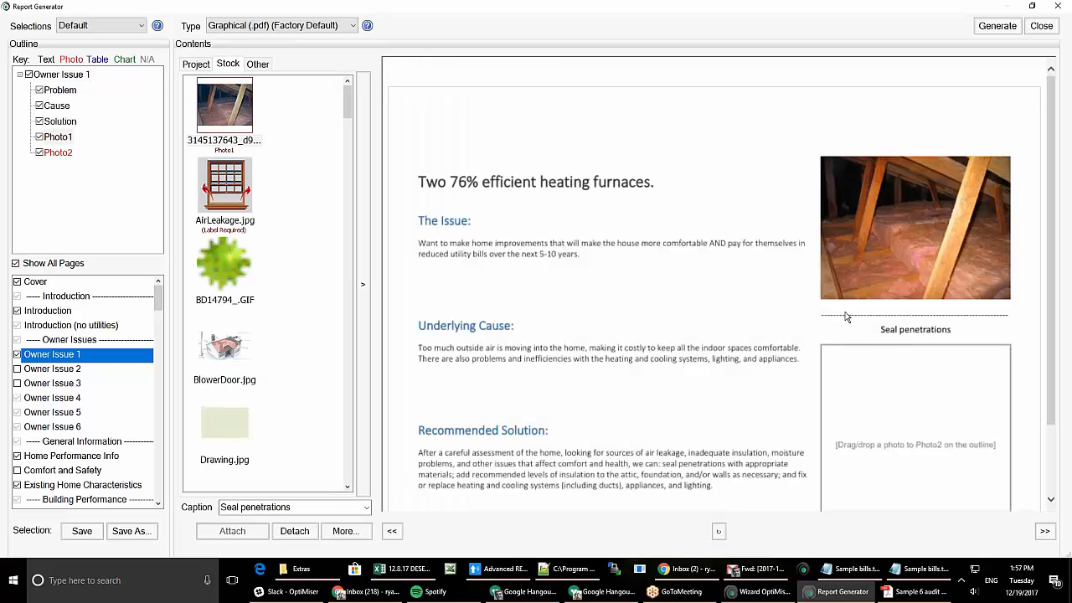
scroll(936, 383, "down", 3)
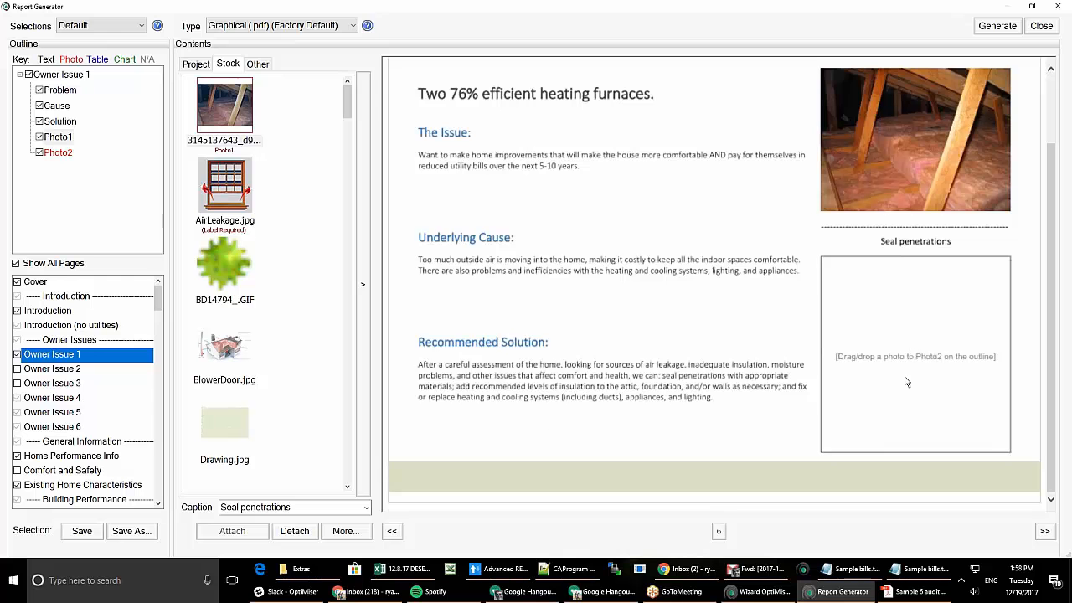
scroll(953, 380, "up", 2)
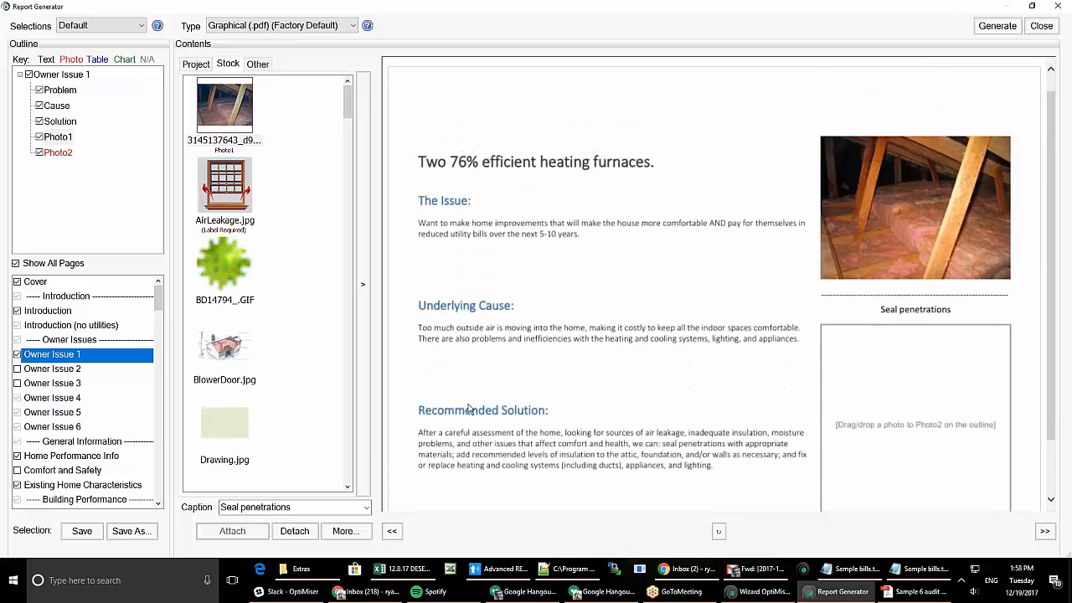
left_click(59, 92)
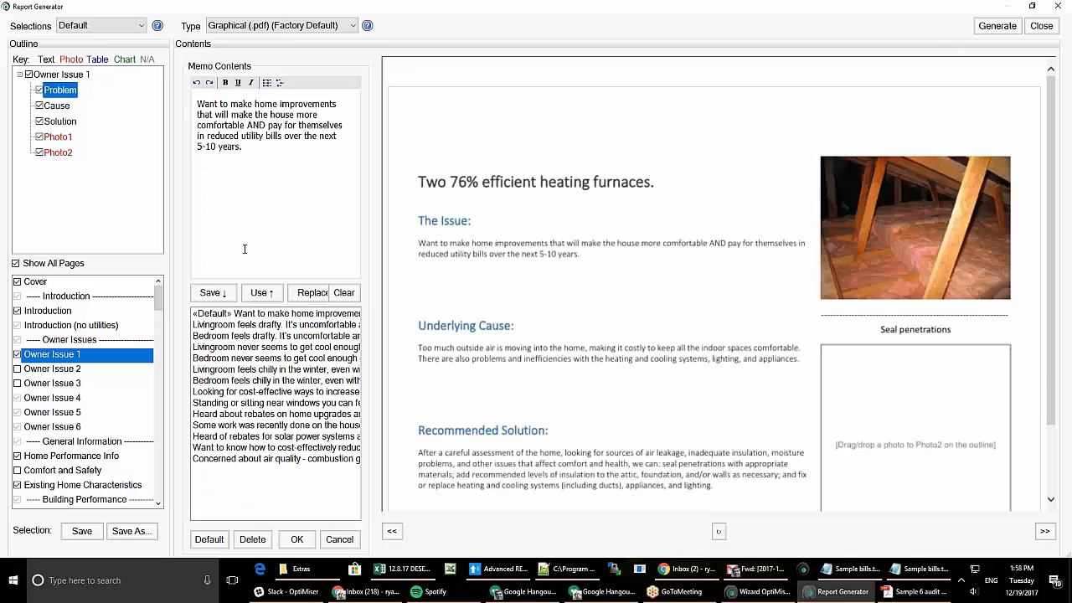
- Preview Home Performance Info, Existing Home Characteristics and Detailed Improvement Table, keeping the Default selection
scroll(618, 379, "down", 1)
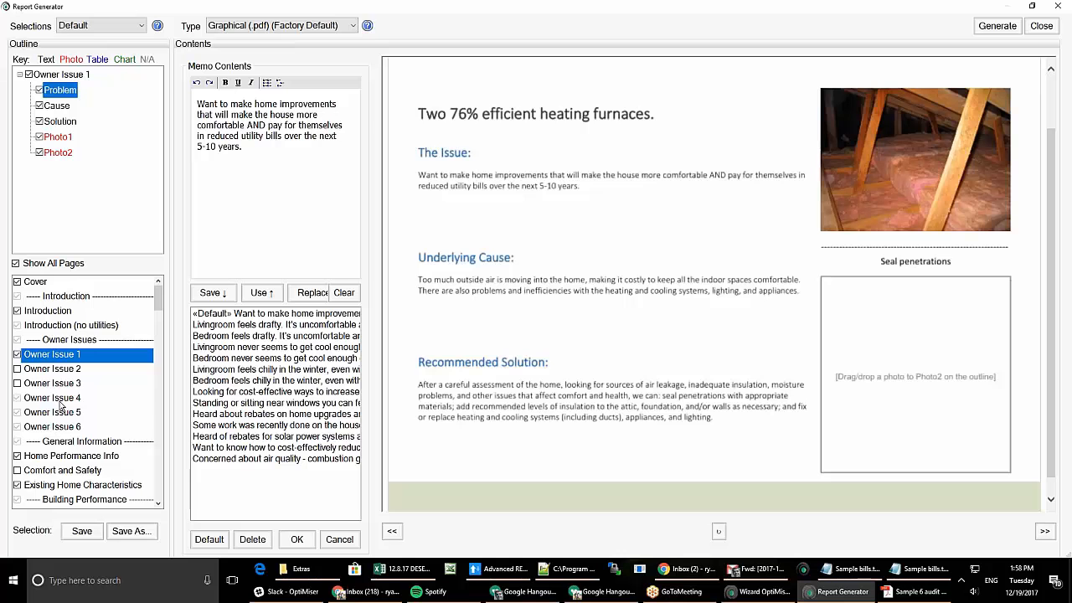
scroll(62, 394, "down", 3)
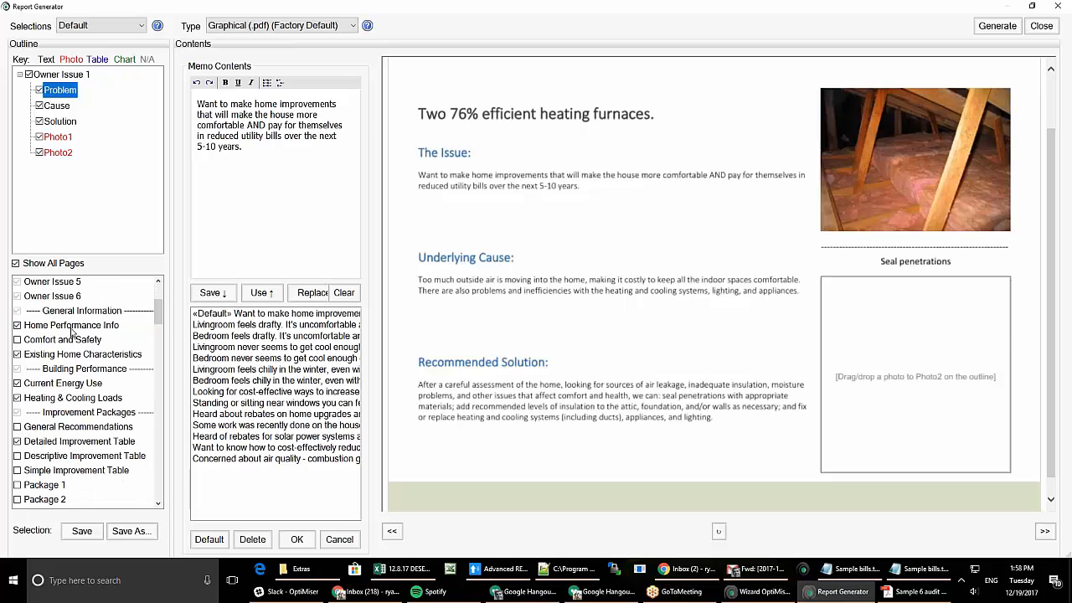
left_click(74, 327)
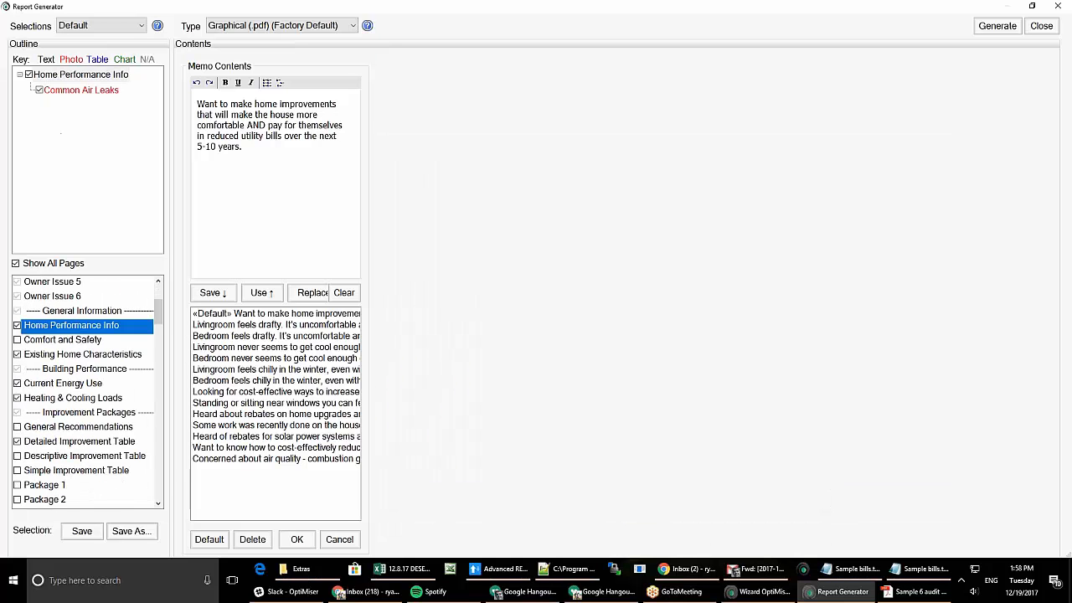
left_click(95, 353)
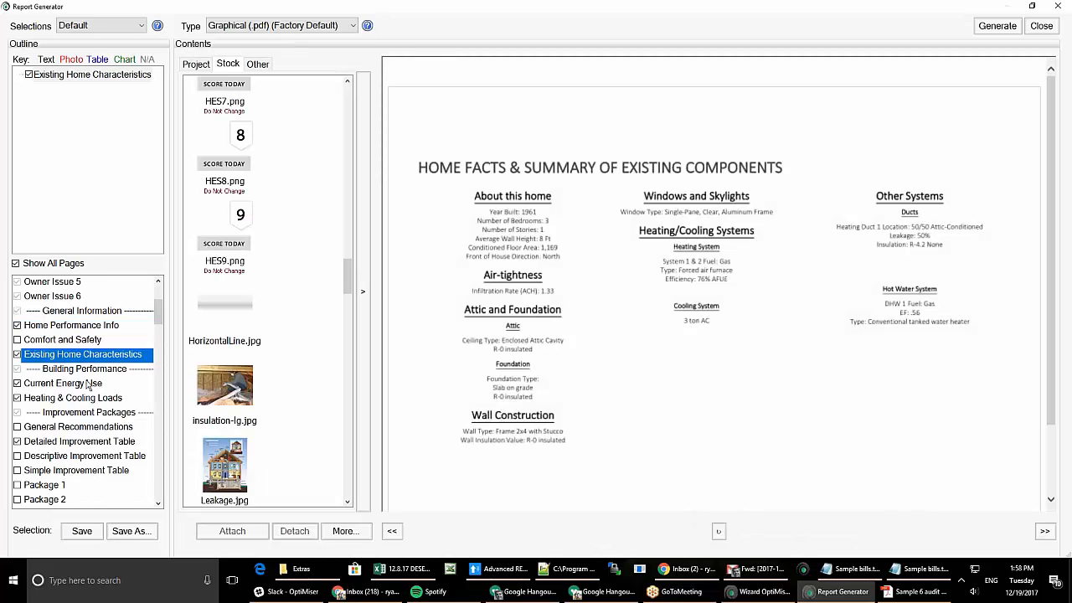
scroll(90, 389, "down", 1)
scroll(90, 392, "down", 1)
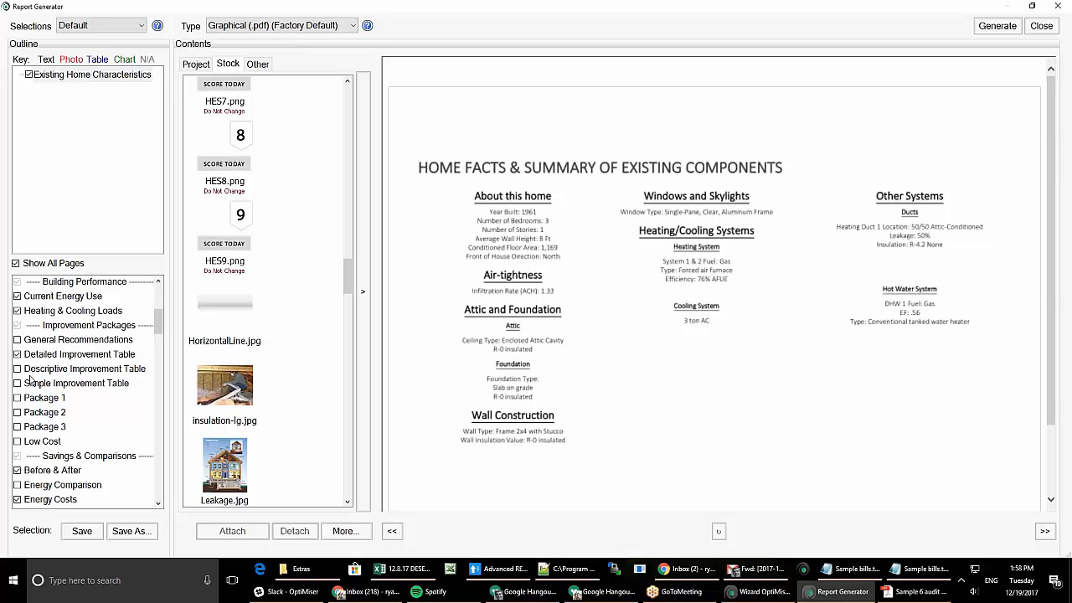
left_click(84, 28)
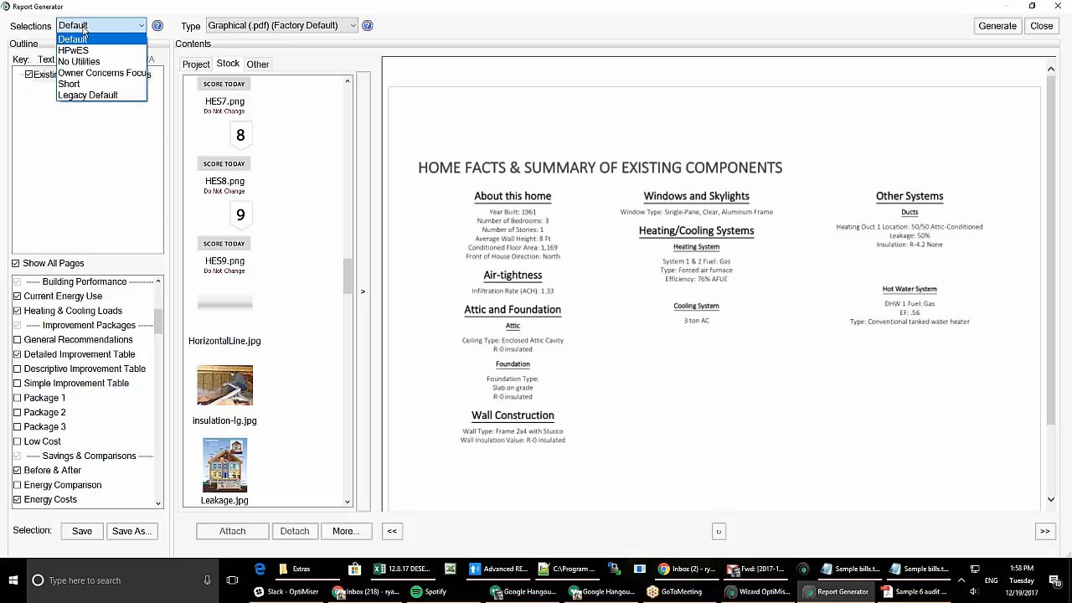
left_click(84, 29)
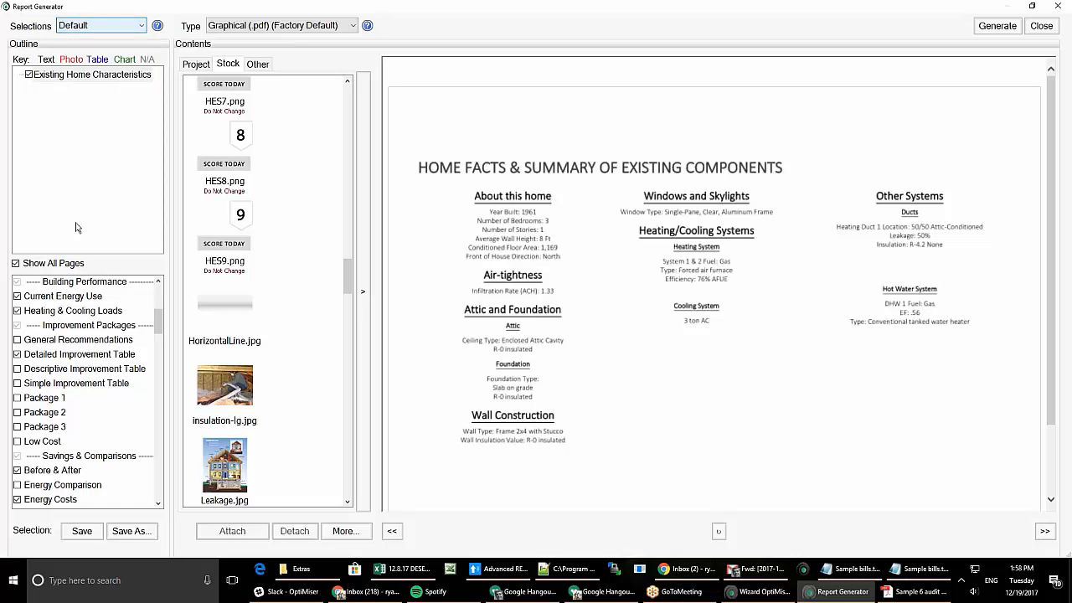
left_click(73, 355)
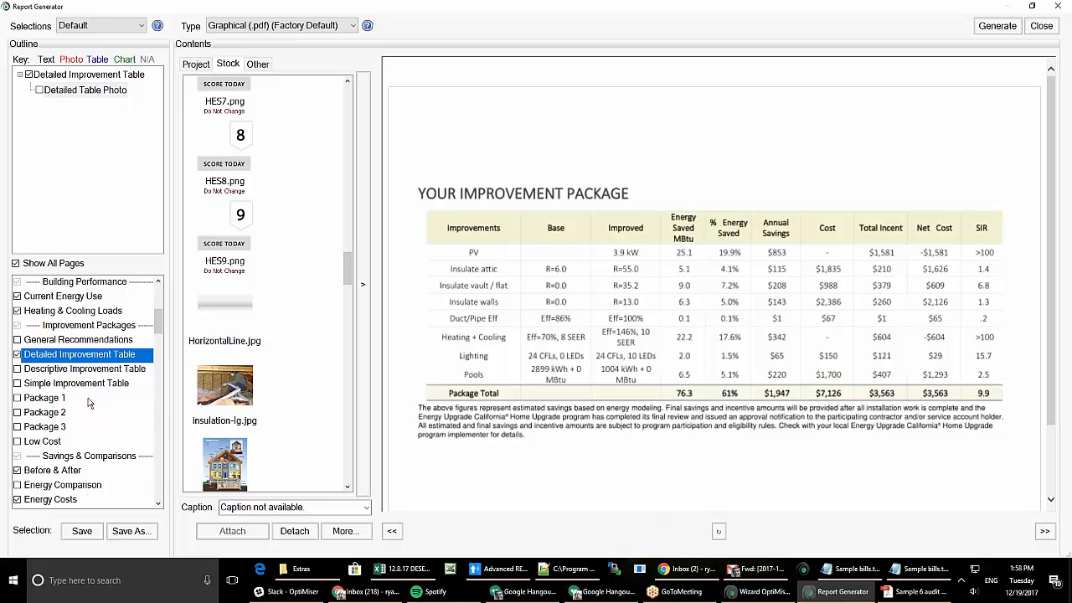
- Preview the Attic & Ceiling Table/Photo page proposing R-49 cellulose, then scroll the page list down
scroll(89, 400, "down", 2)
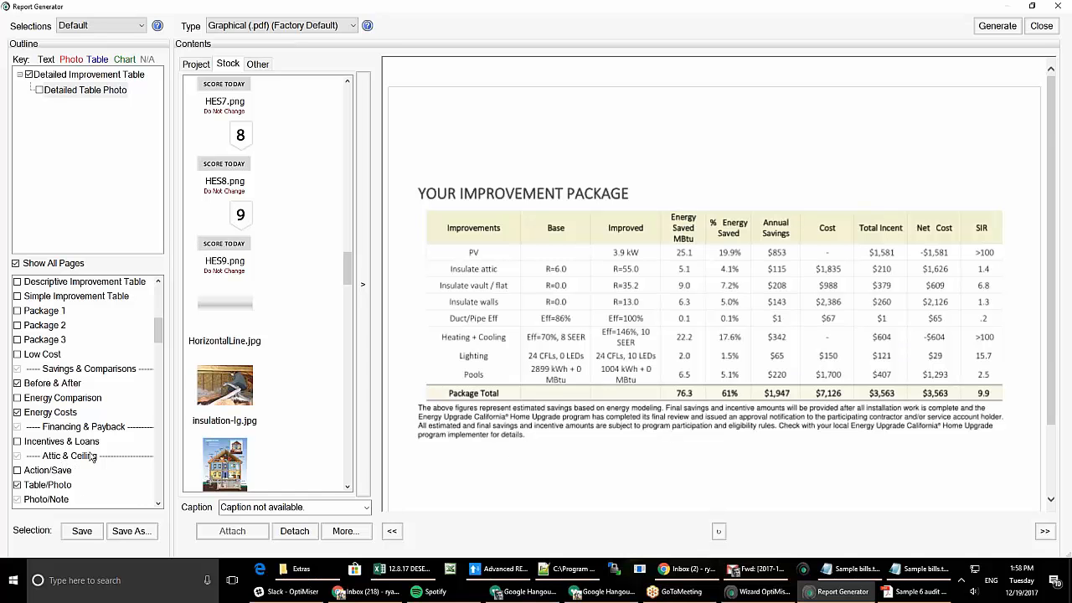
scroll(59, 433, "down", 3)
left_click(49, 356)
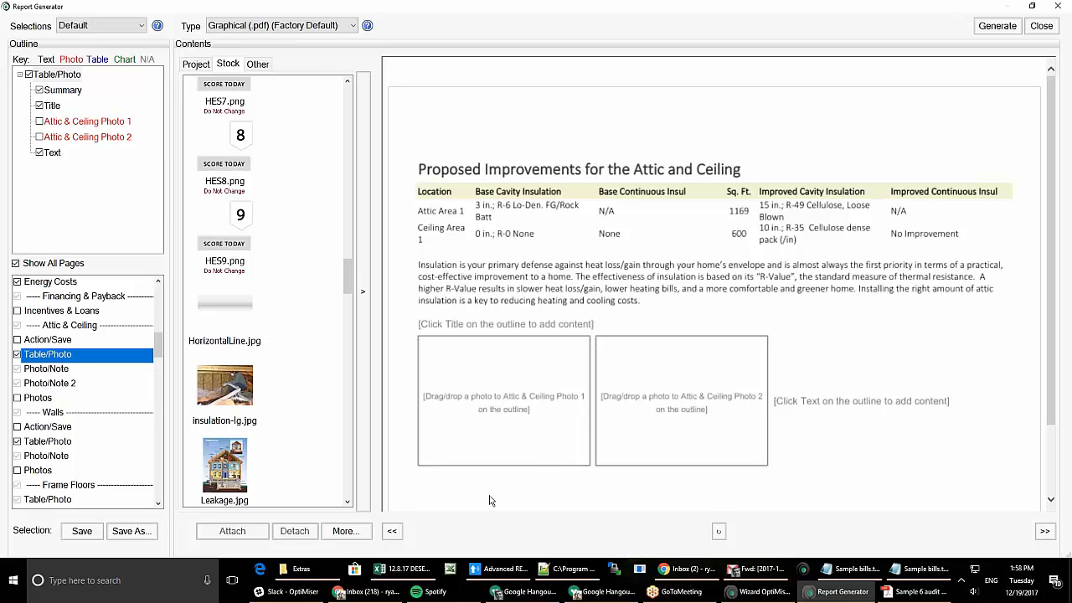
scroll(237, 300, "up", 10)
scroll(239, 295, "up", 5)
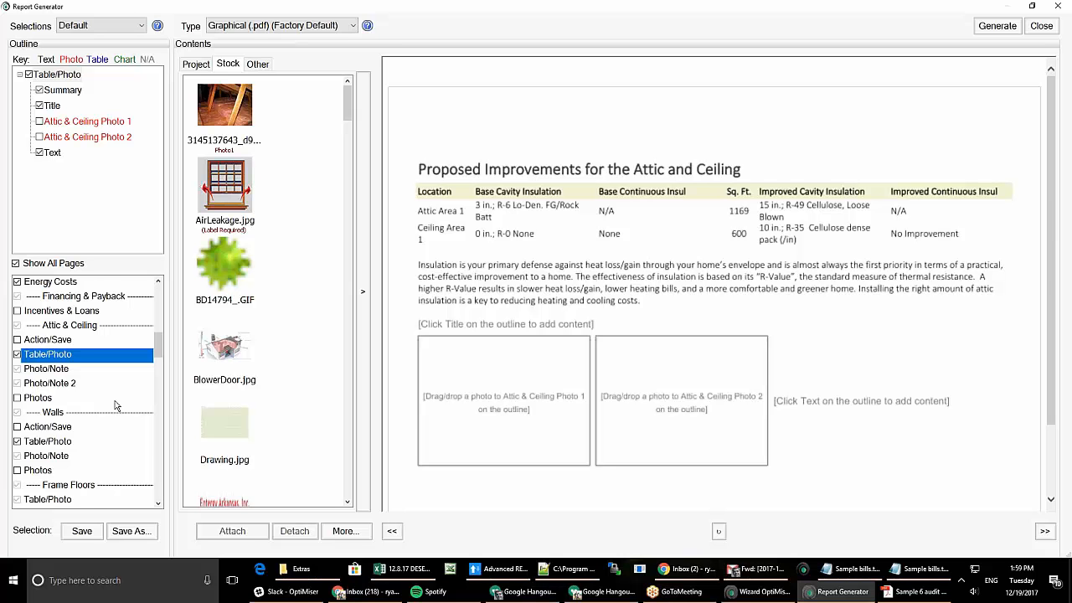
scroll(114, 398, "down", 5)
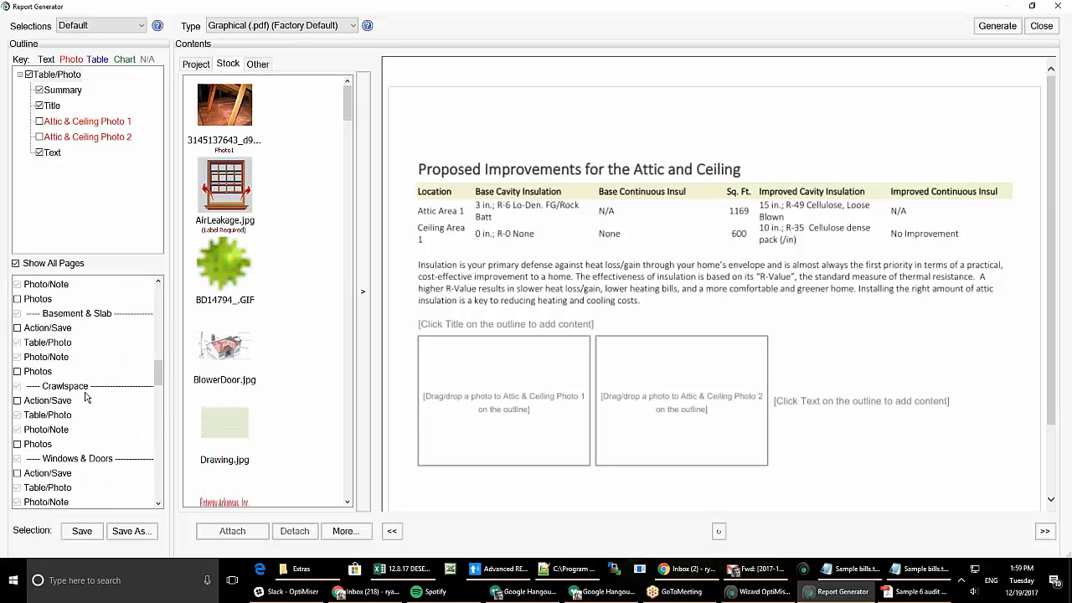
scroll(89, 376, "down", 4)
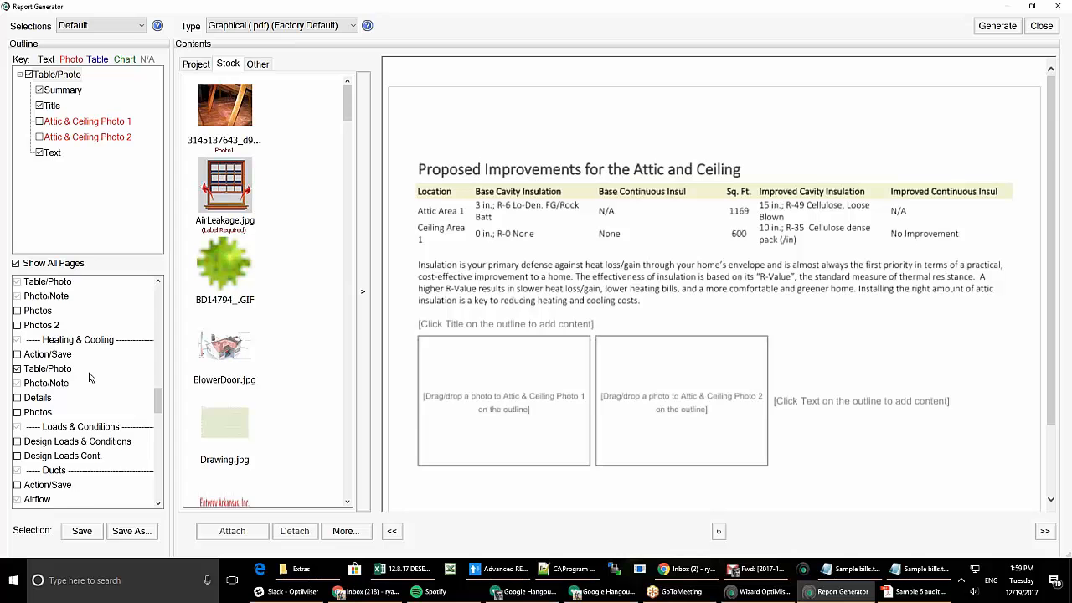
scroll(90, 377, "up", 1)
scroll(88, 379, "down", 2)
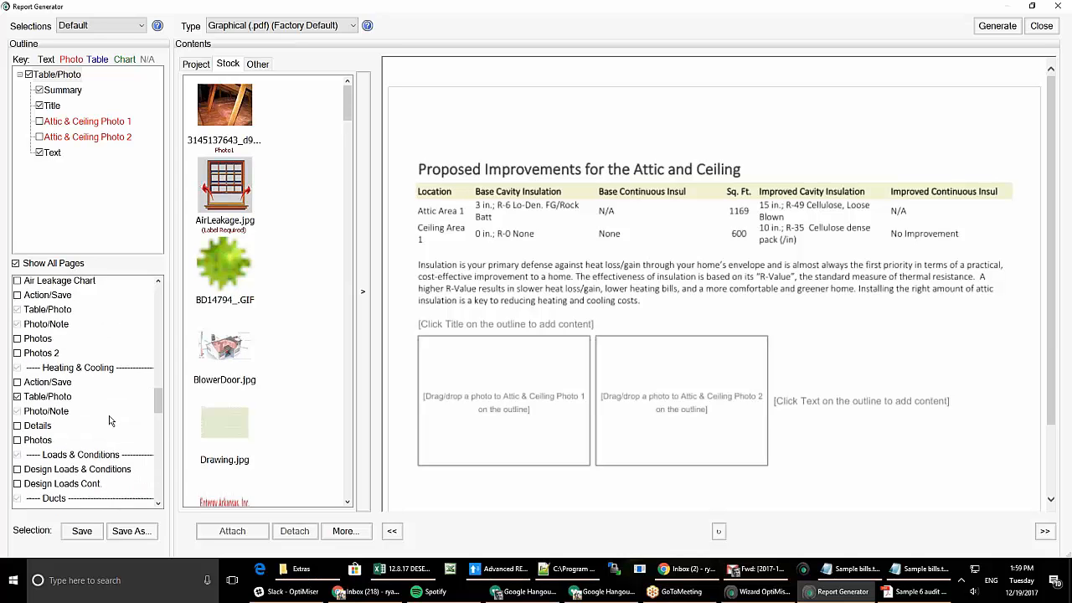
scroll(82, 378, "down", 1)
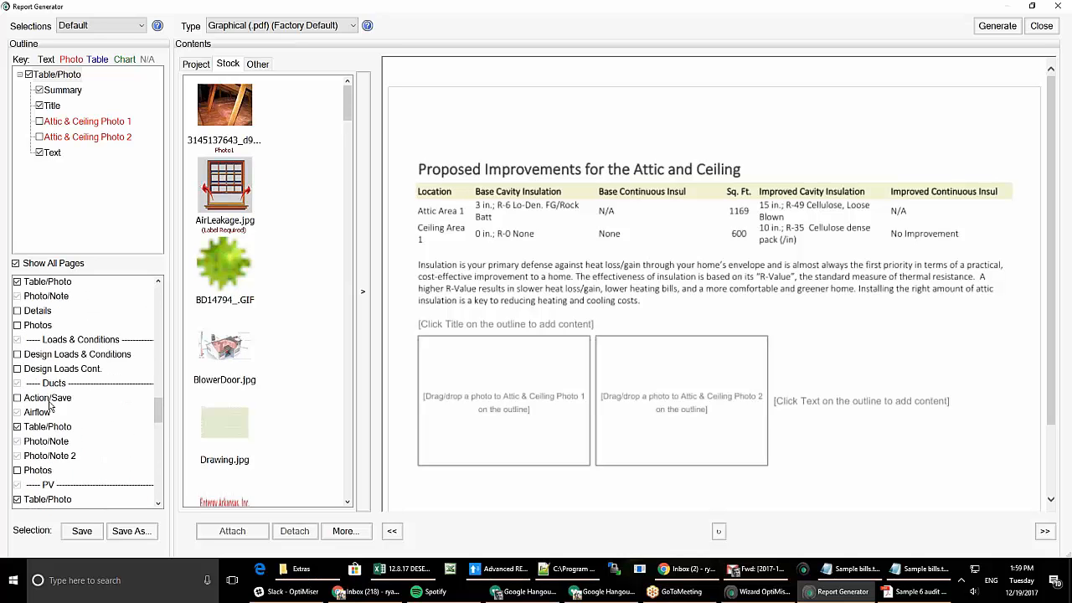
scroll(56, 425, "down", 2)
scroll(57, 426, "down", 3)
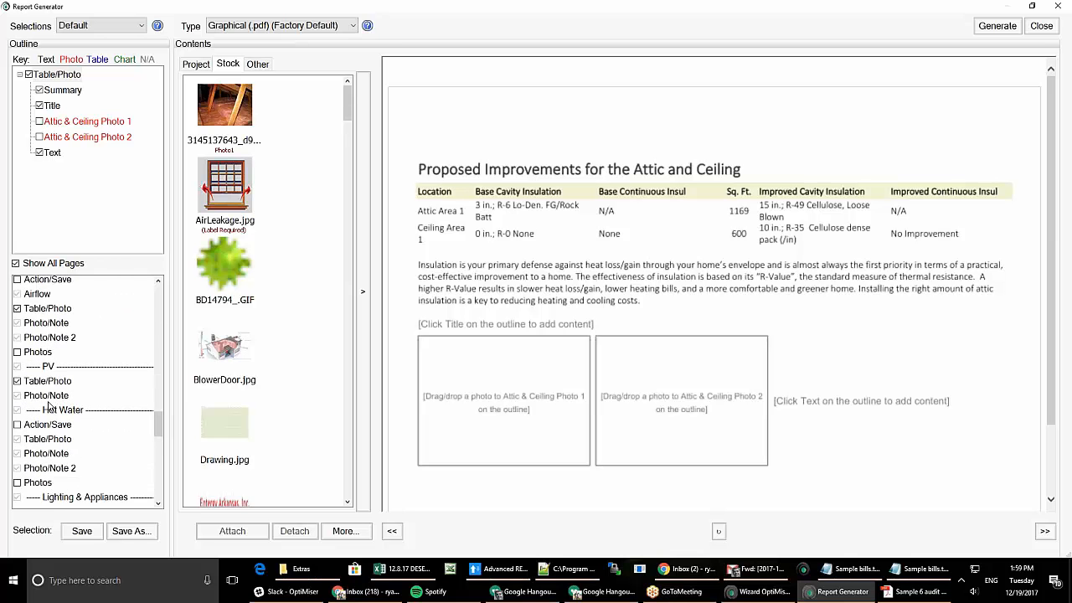
scroll(49, 405, "down", 3)
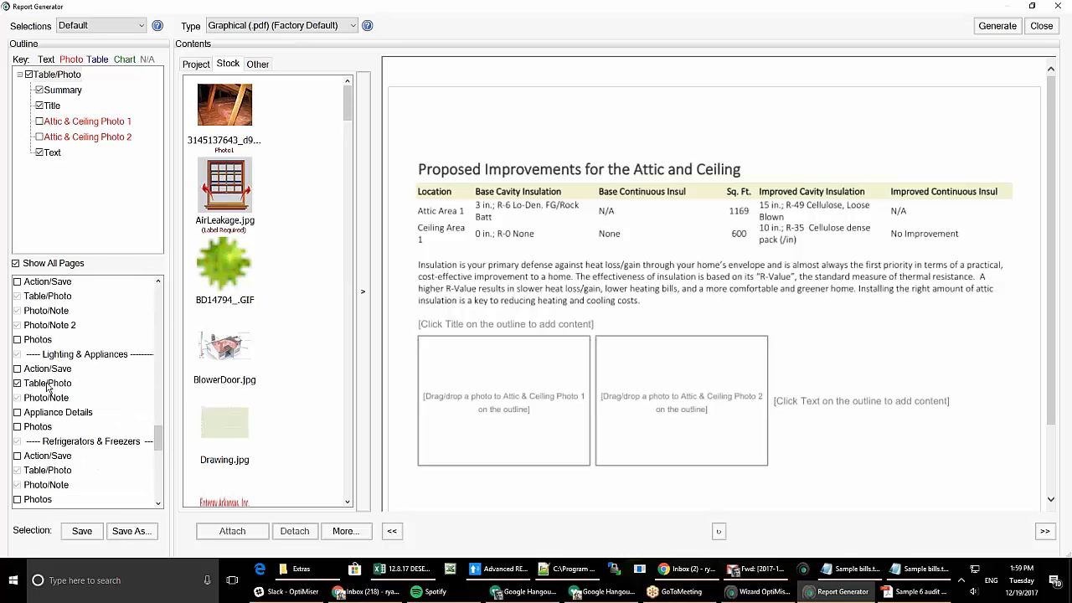
scroll(48, 385, "down", 3)
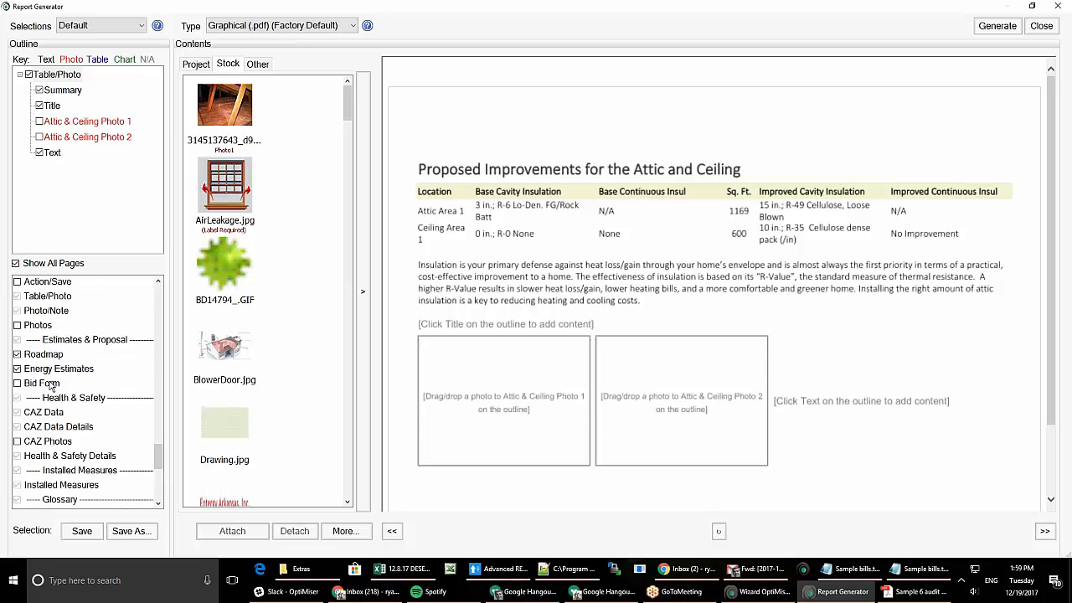
- Preview the Roadmap and Energy Estimates pages, and include and preview the Bid Form
left_click(51, 316)
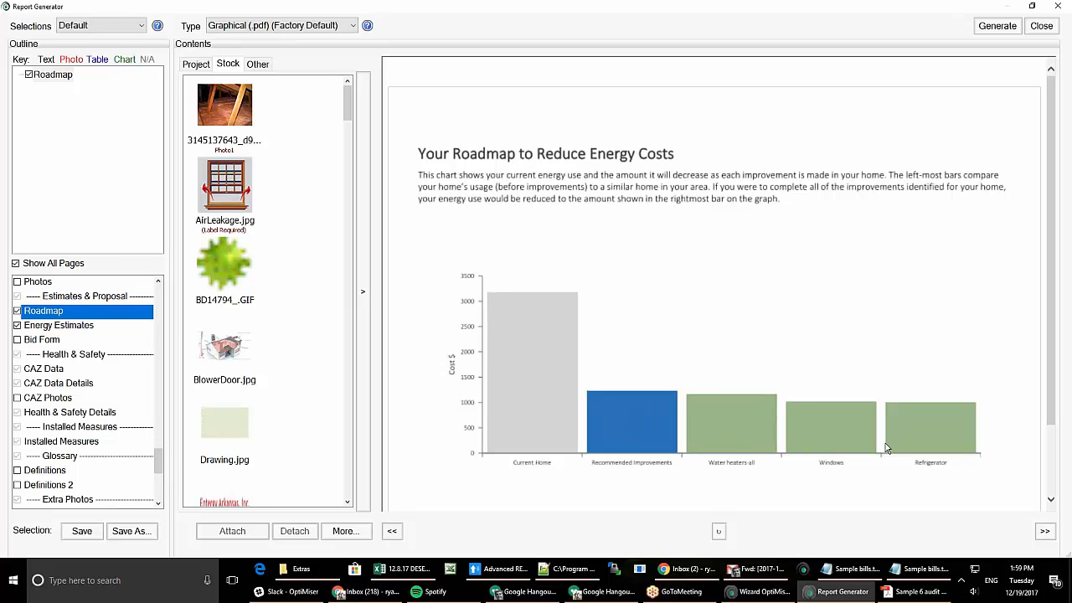
left_click(56, 326)
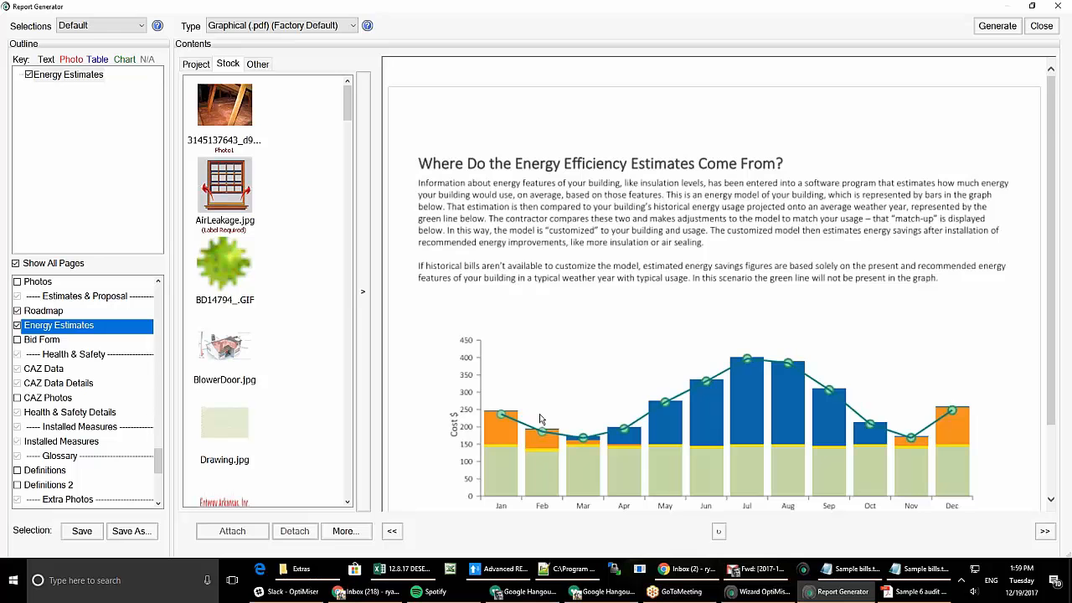
scroll(503, 385, "down", 1)
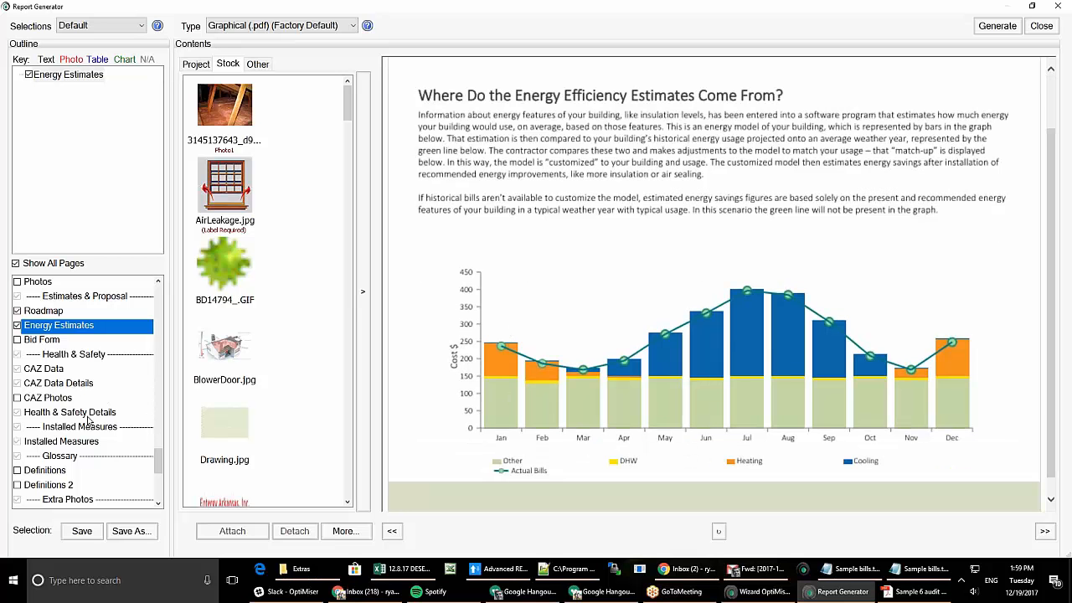
left_click(46, 341)
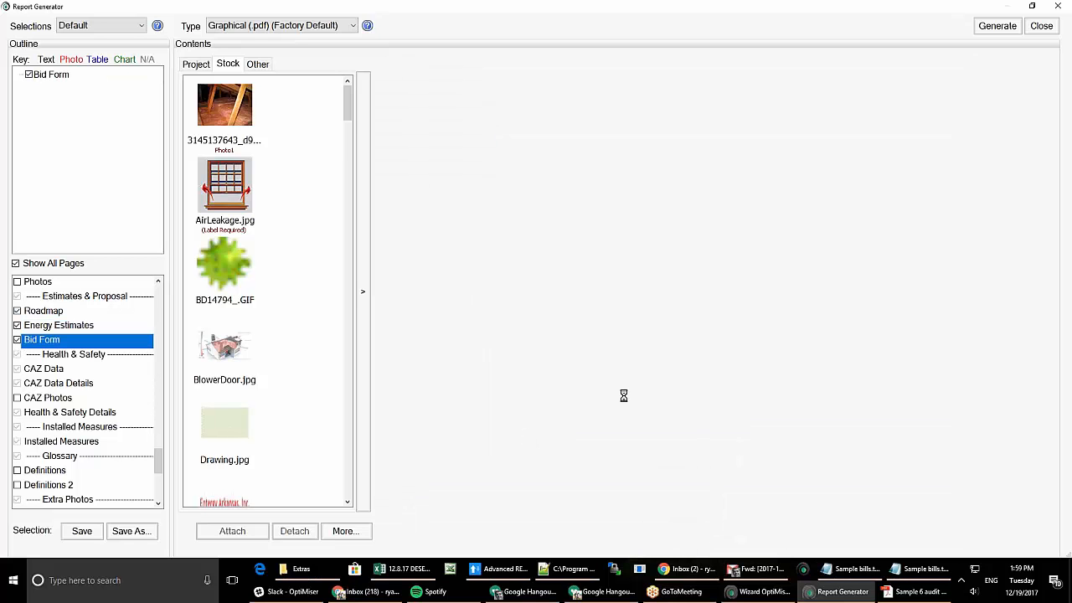
scroll(662, 318, "down", 3)
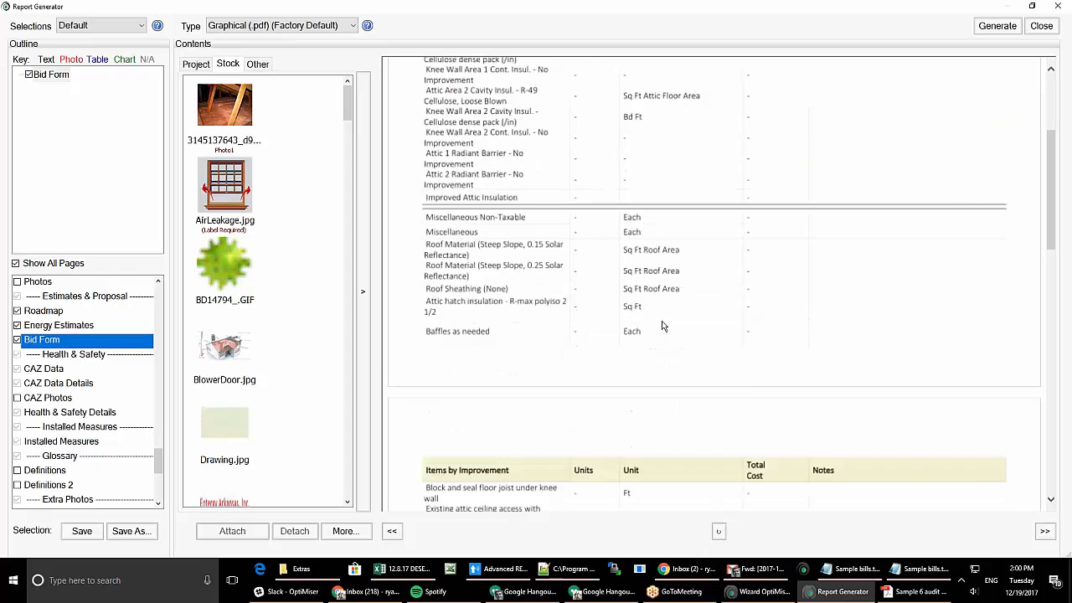
scroll(670, 352, "down", 5)
scroll(683, 391, "down", 5)
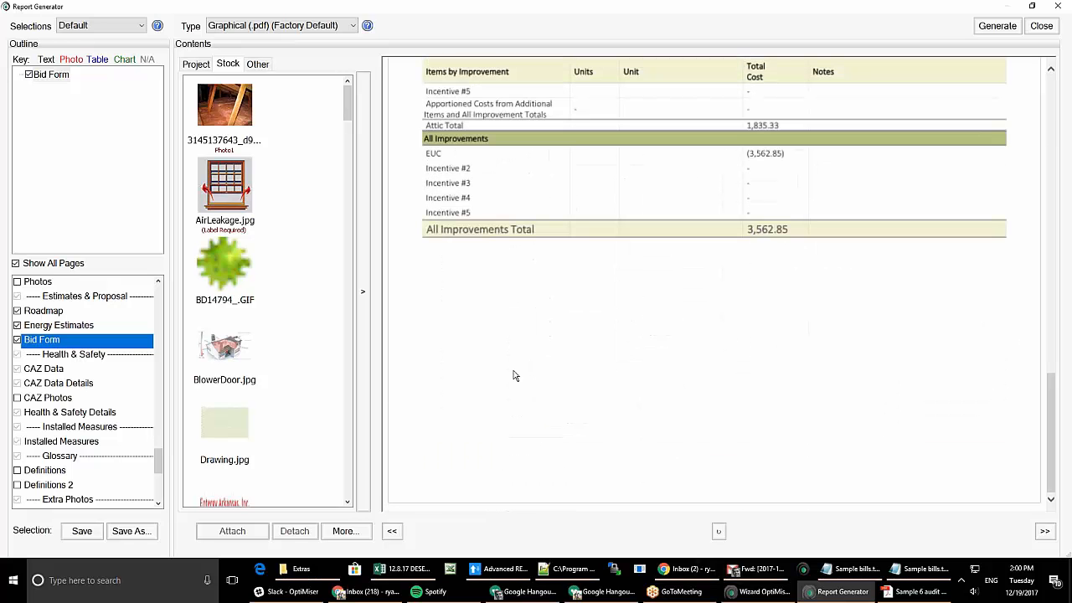
- Preview the CAZ Data and CAZ Data Details pages, then close the Report Generator
left_click(51, 376)
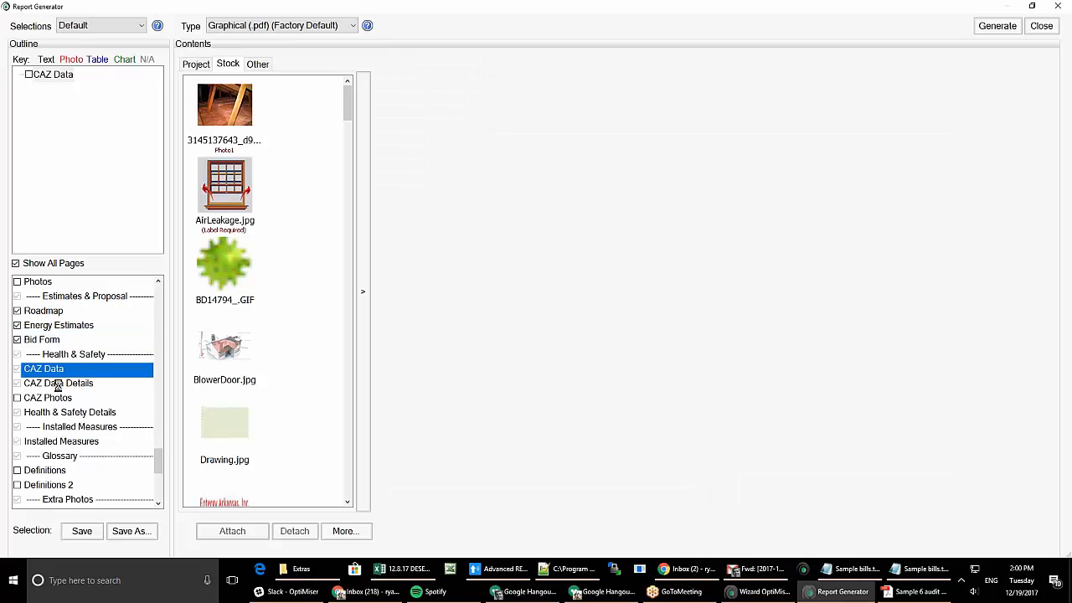
left_click(60, 383)
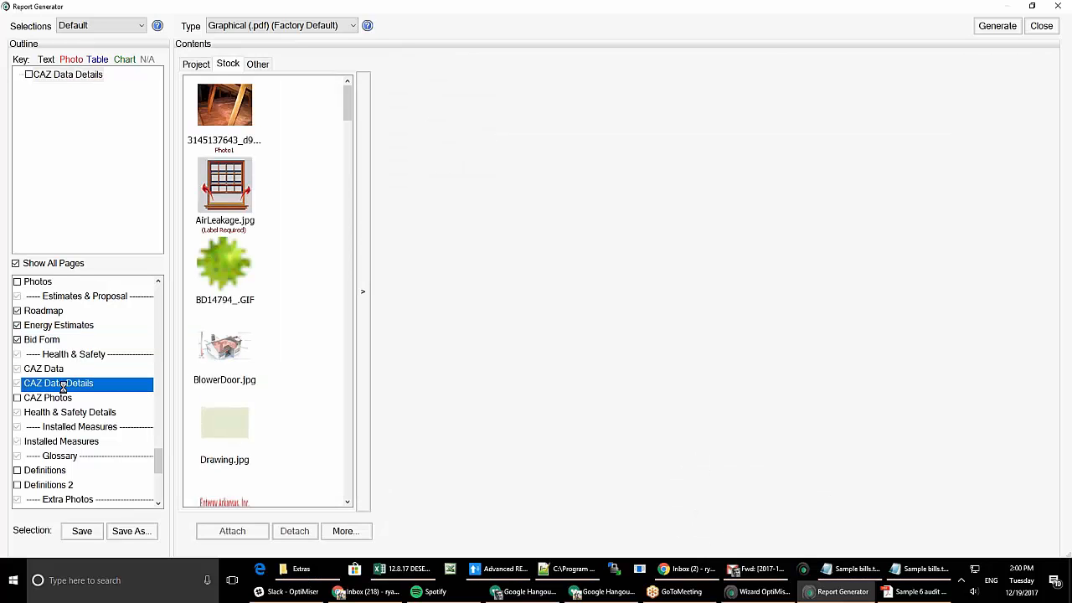
scroll(67, 416, "down", 3)
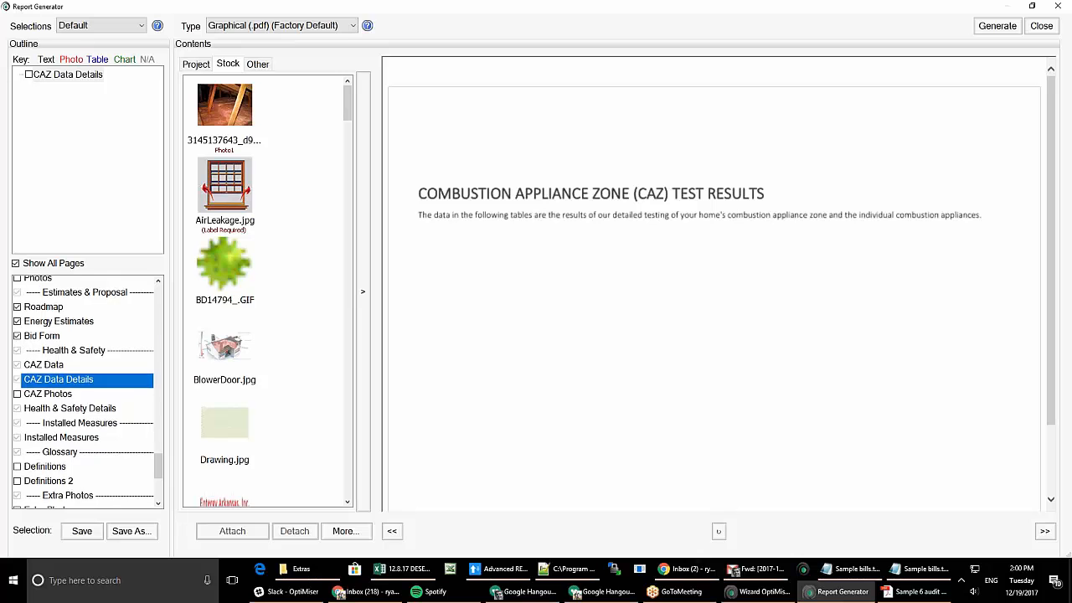
scroll(72, 414, "down", 1)
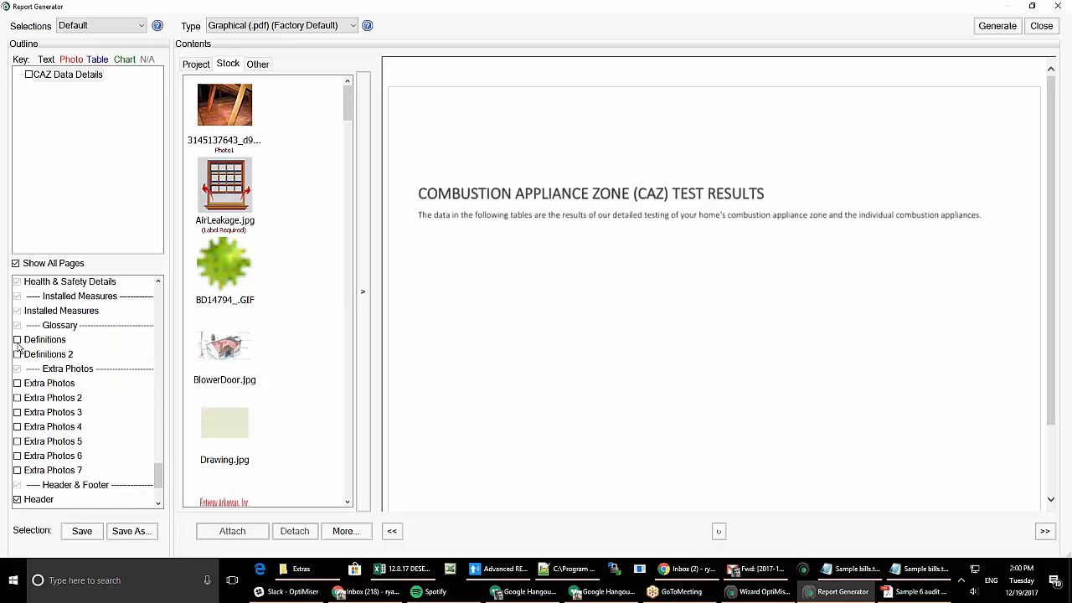
scroll(77, 427, "down", 2)
scroll(77, 428, "down", 2)
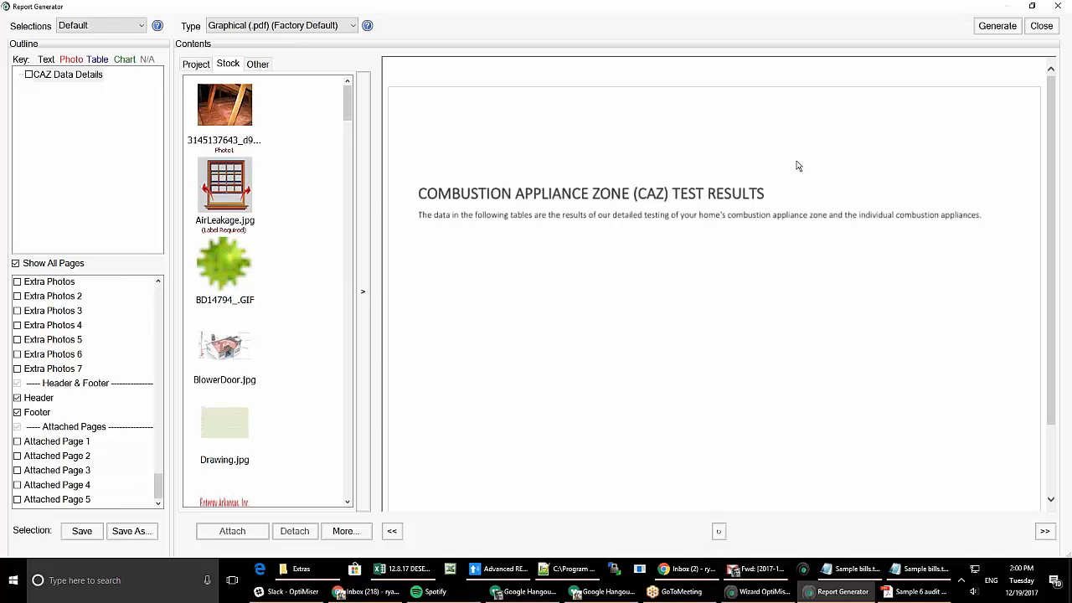
left_click(1042, 26)
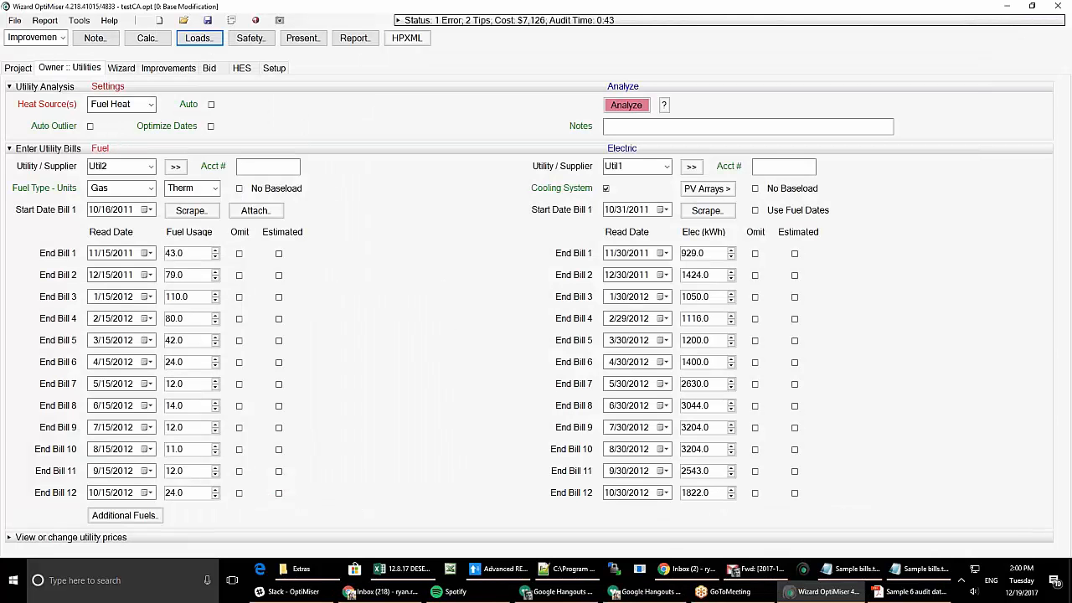
- Show the Project page with auditor, owner, Standard template and 0.78 audit hours
left_click(11, 71)
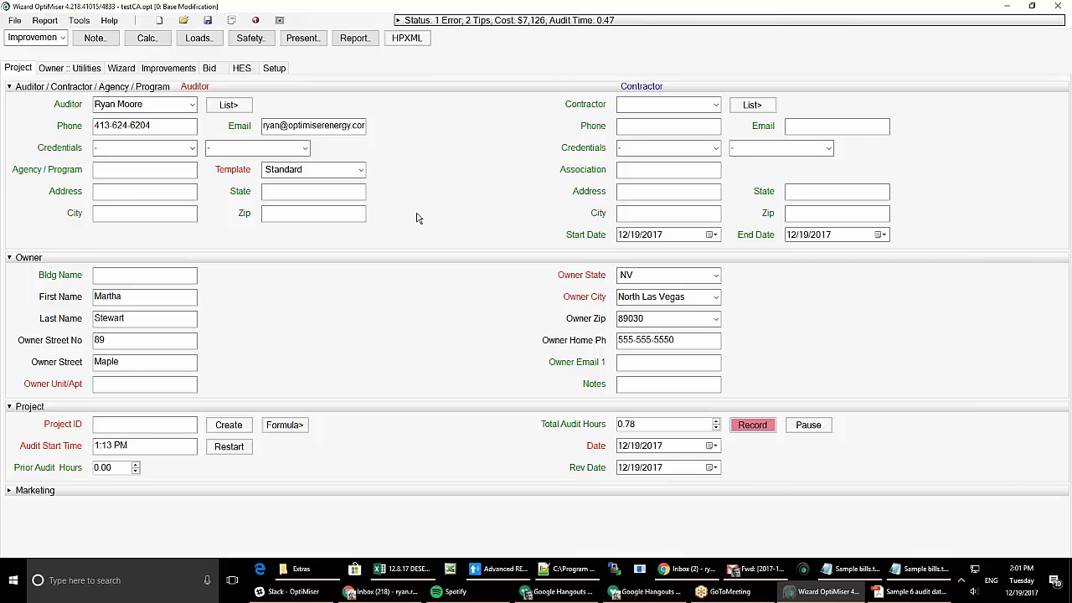
- Open the Wizard and move from Heating to the Cooling page's 8.0 SEER air conditioner
left_click(121, 70)
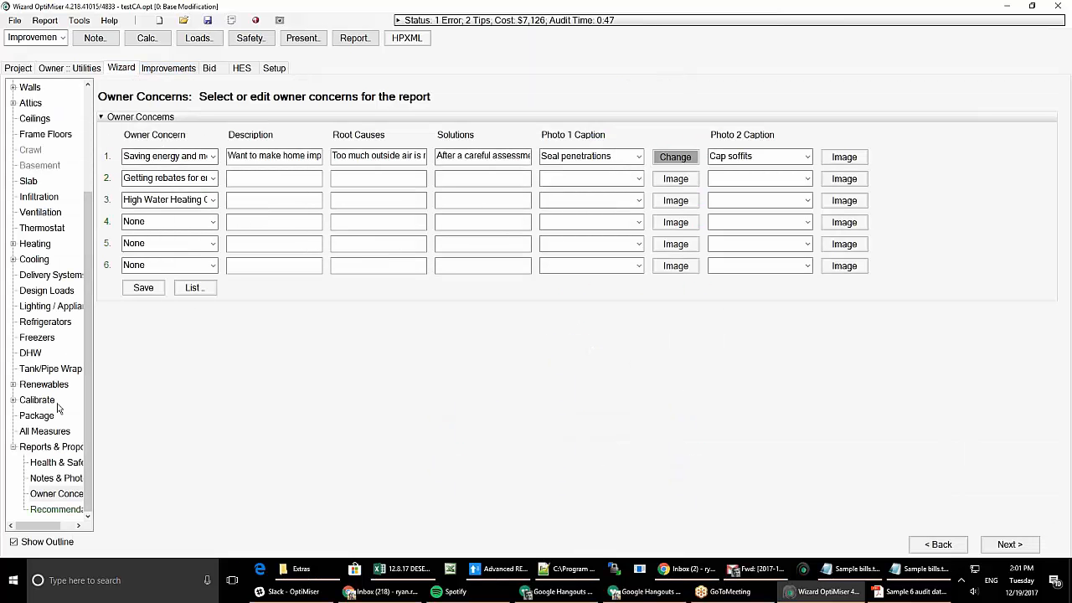
left_click(35, 244)
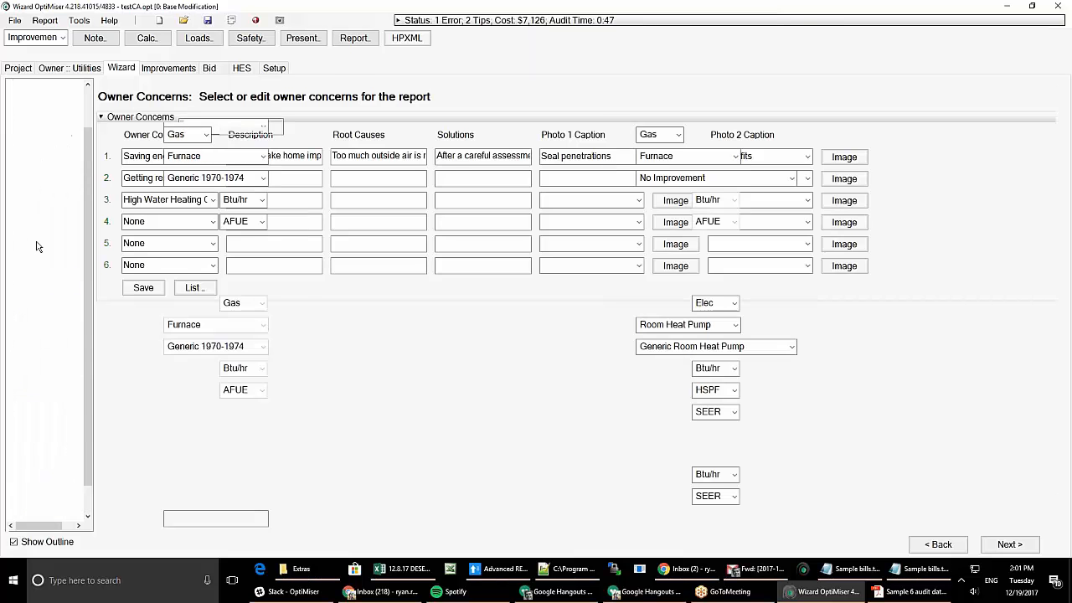
left_click(37, 351)
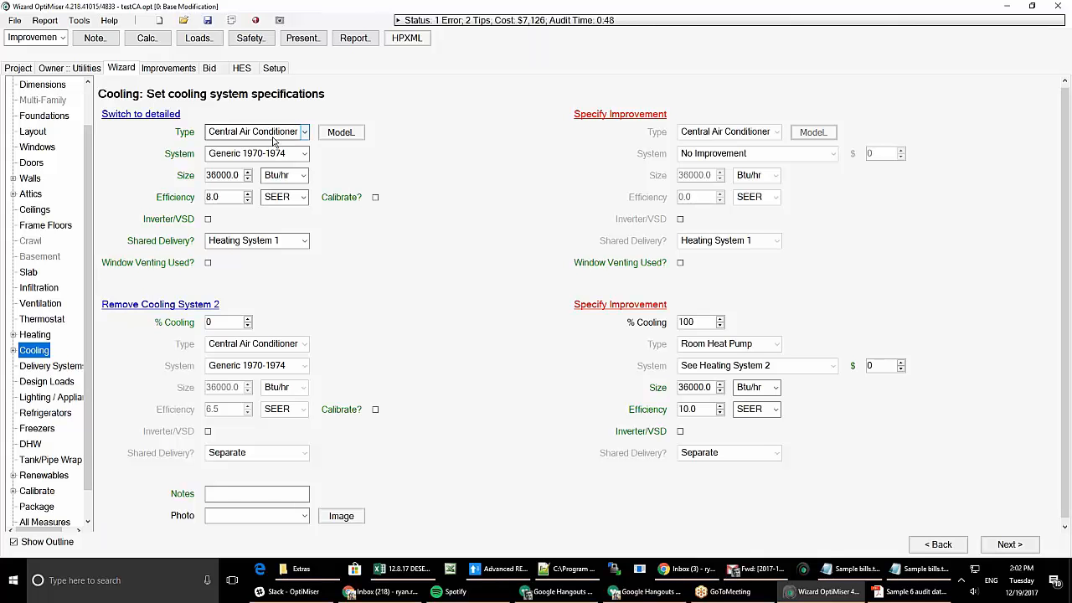
- Return to the wizard's Building page, leaving Bldg Type as Single-family Detached
scroll(38, 105, "up", 1)
left_click(36, 102)
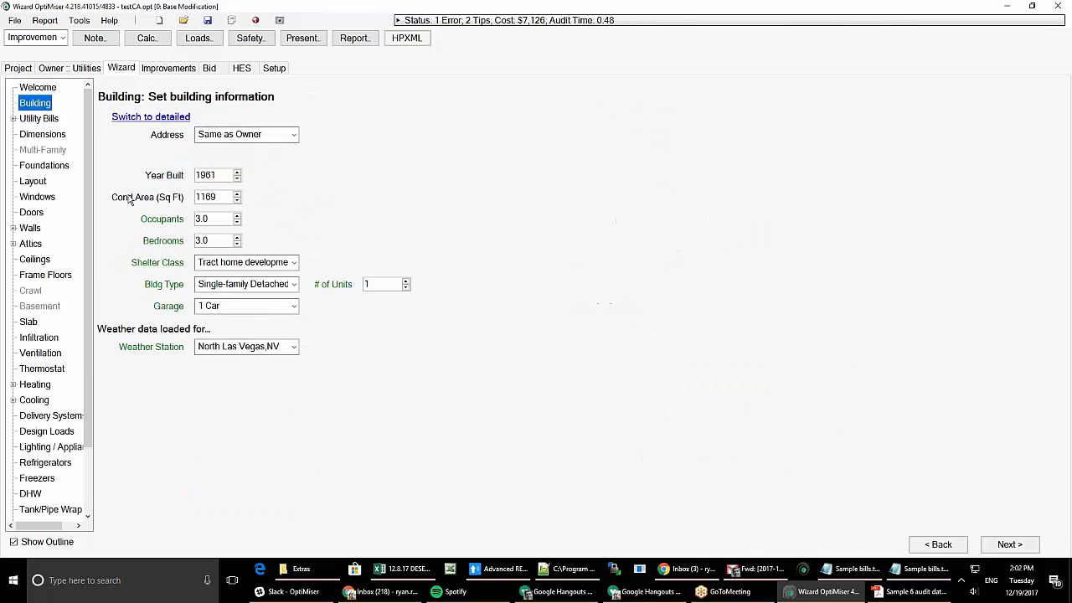
left_click(291, 286)
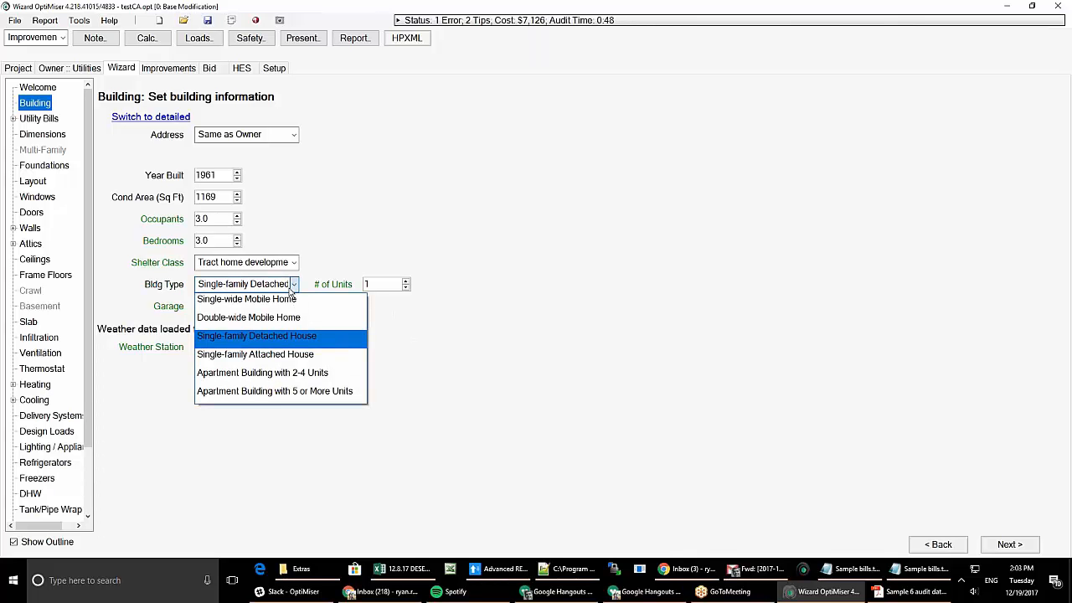
left_click(348, 249)
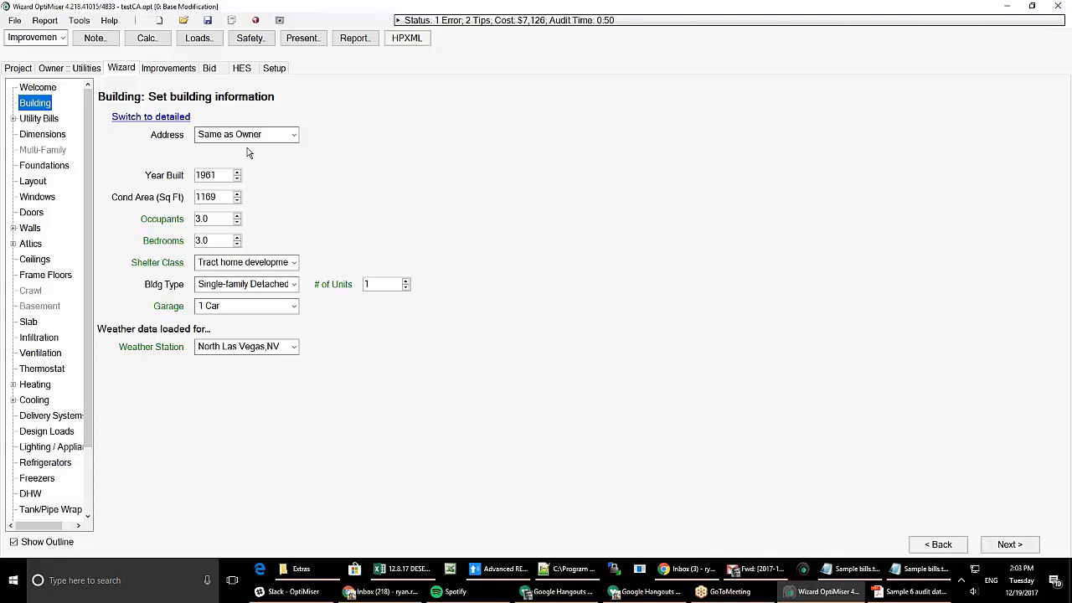
left_click(257, 26)
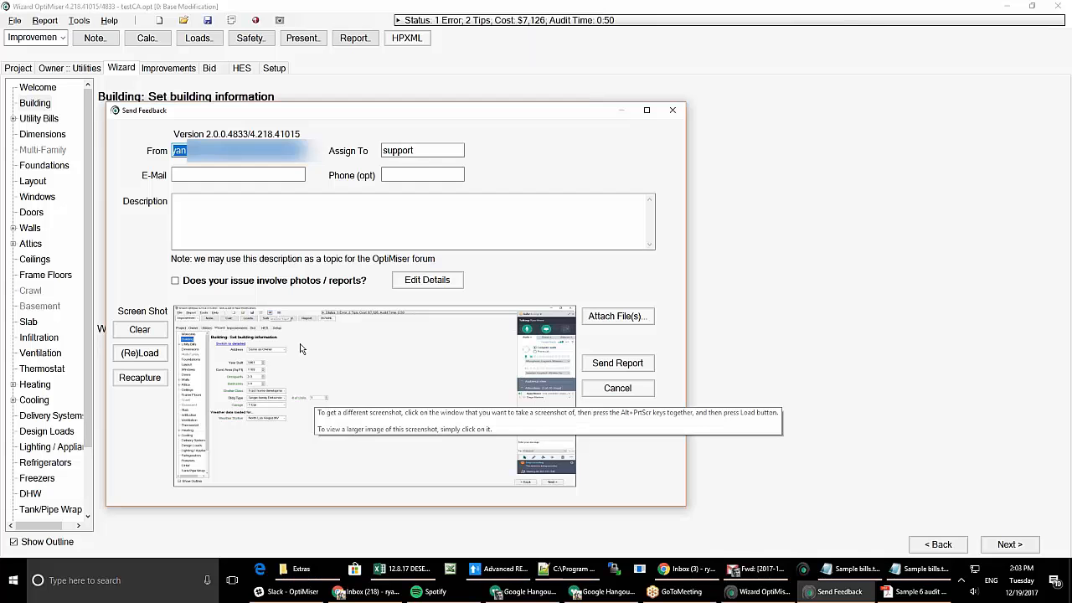
double_click(406, 151)
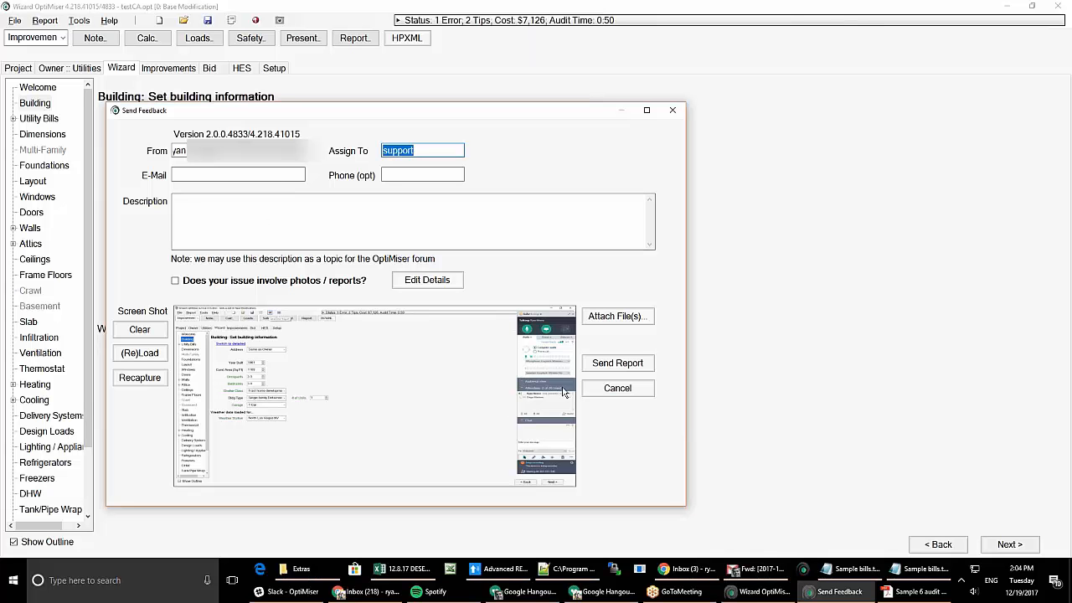
left_click(617, 387)
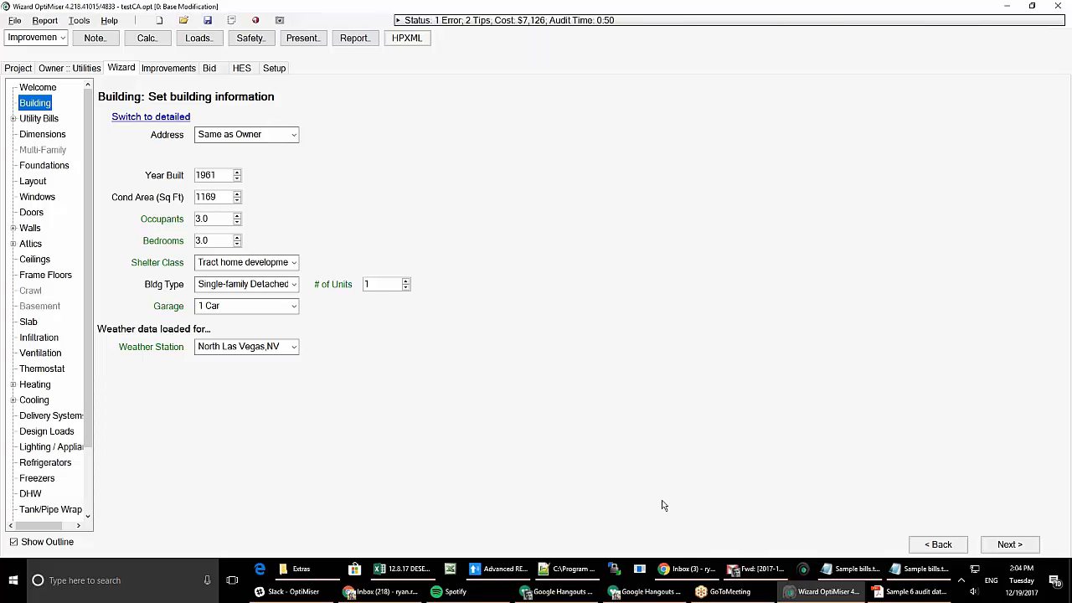
mouse_move(687, 569)
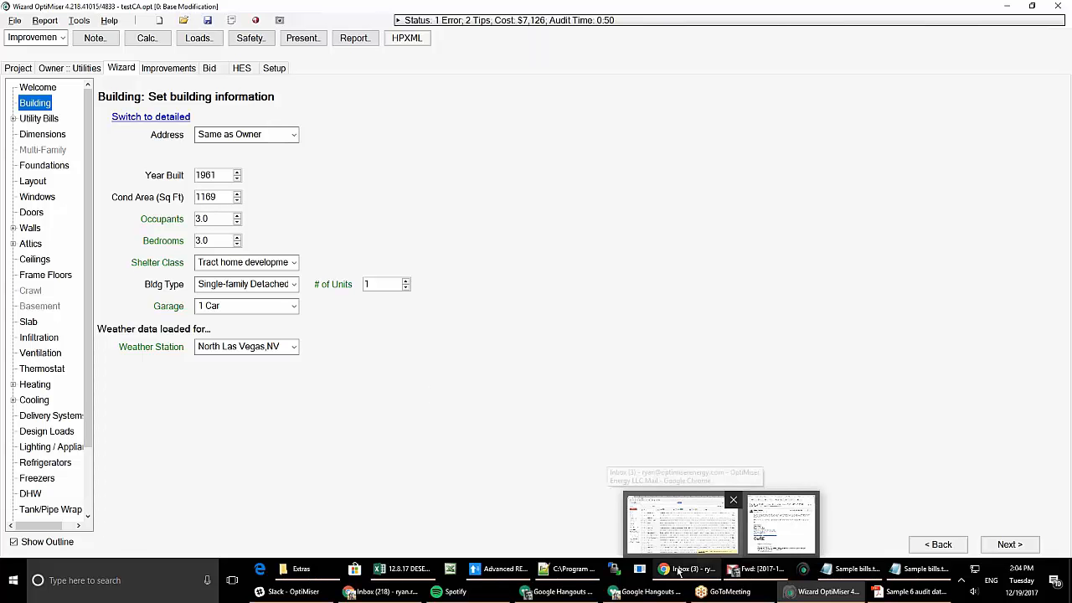
- Load optimiserenergy.com in a Chrome tab
left_click(682, 521)
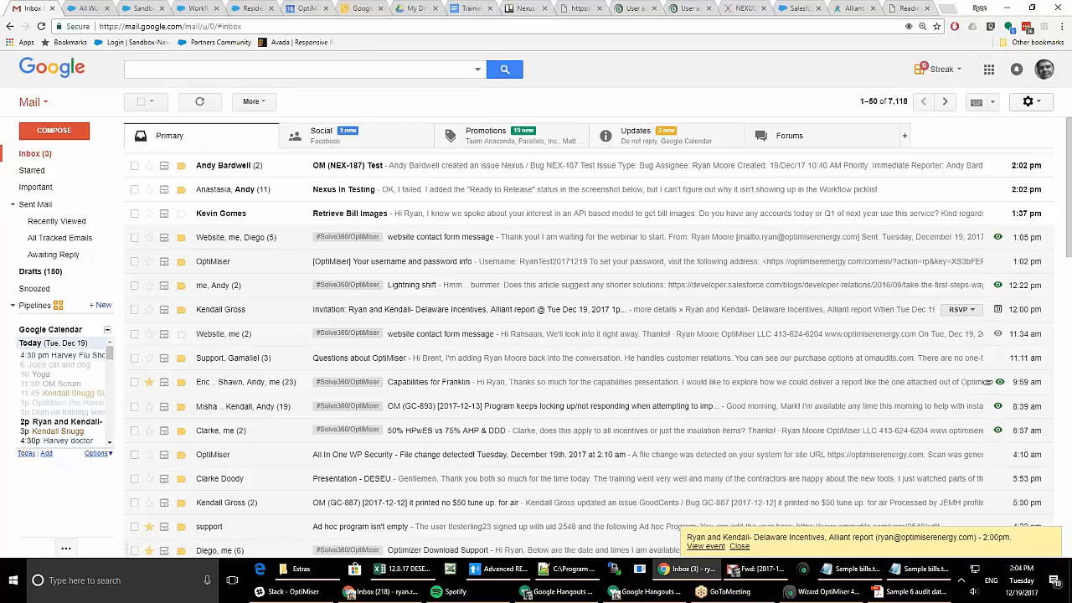
left_click(902, 12)
left_click(310, 26)
type("optimiserenergy.com")
key("Return")
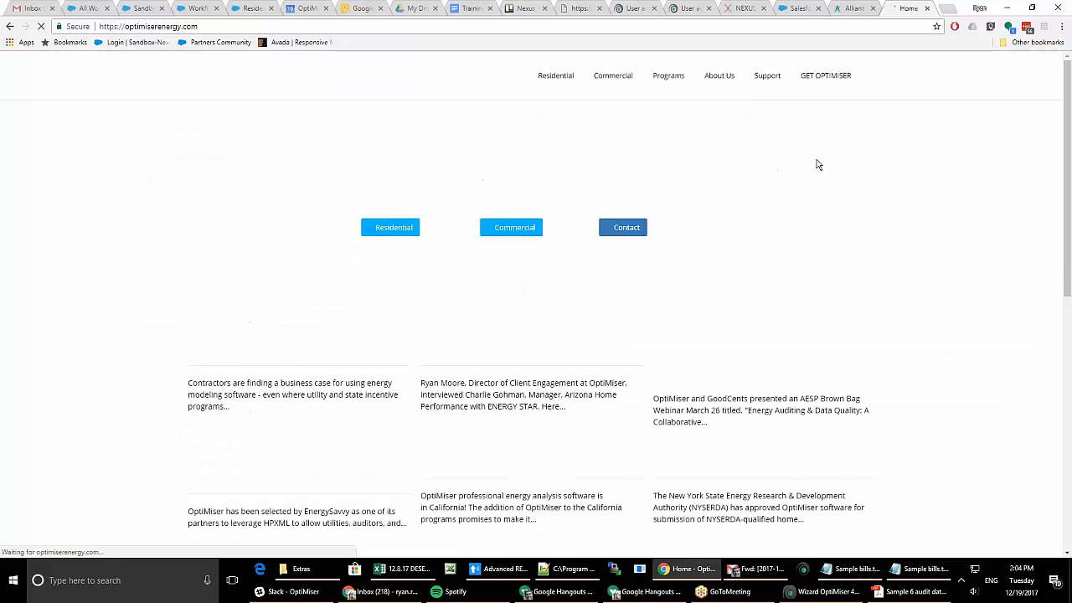
- Go to Support > Forum and show the site search box on the Forums page
mouse_move(769, 77)
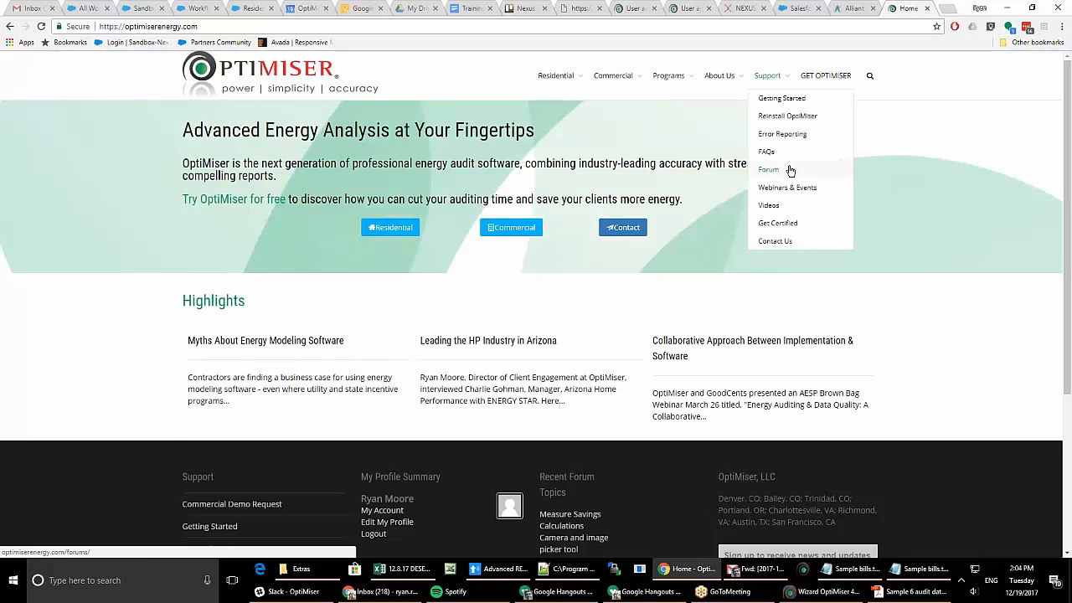
left_click(790, 170)
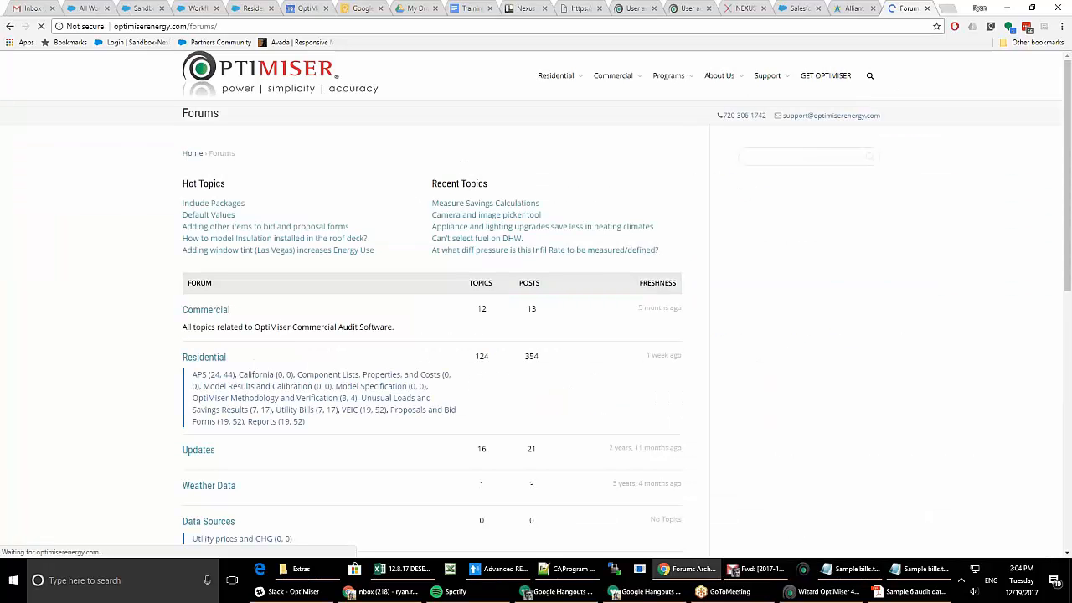
left_click(869, 76)
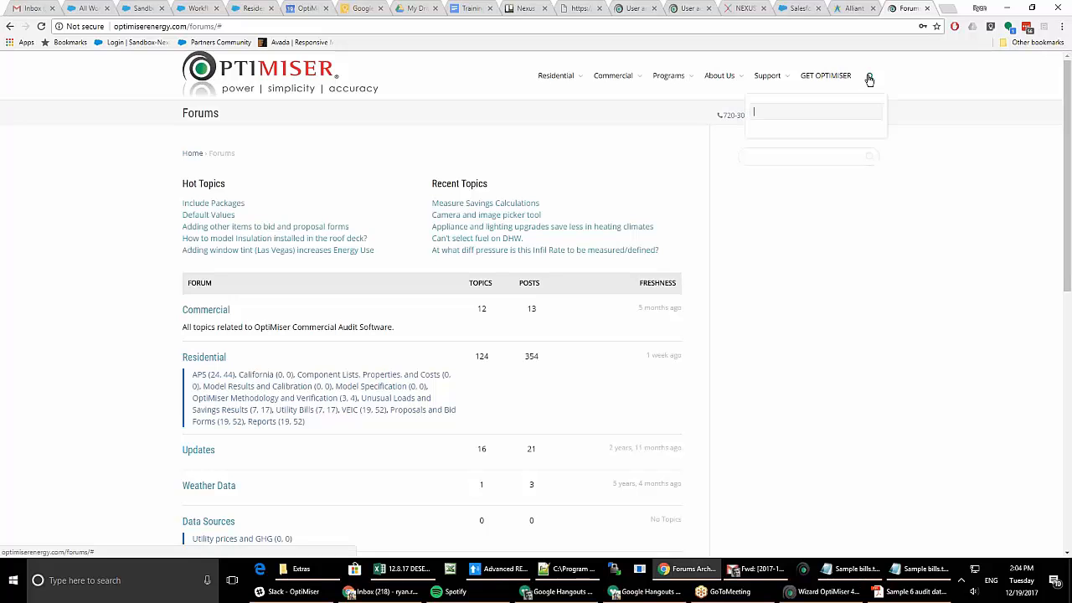